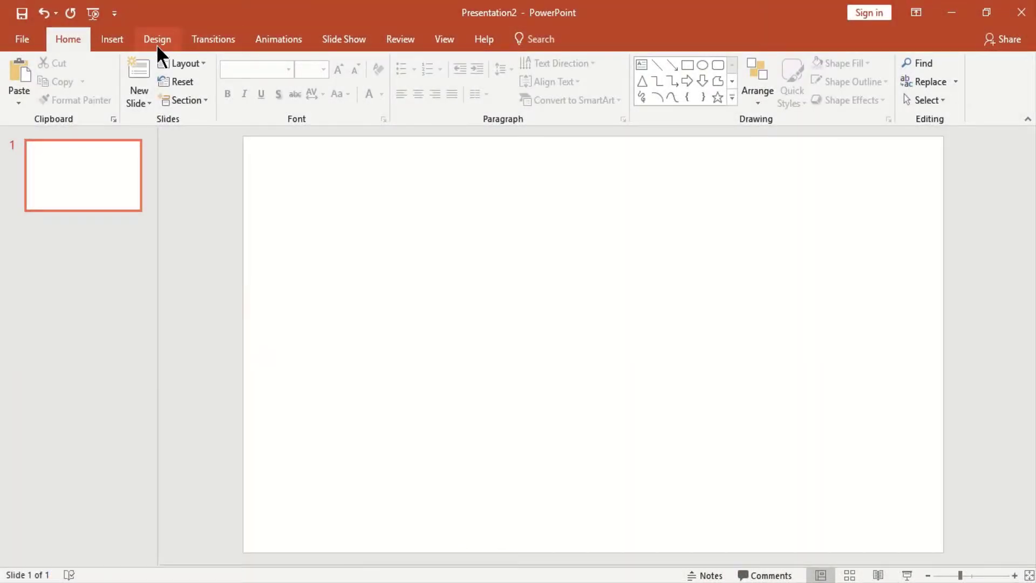
# - Give the slide a solid black background fill from Format Background
pyautogui.click(157, 42)
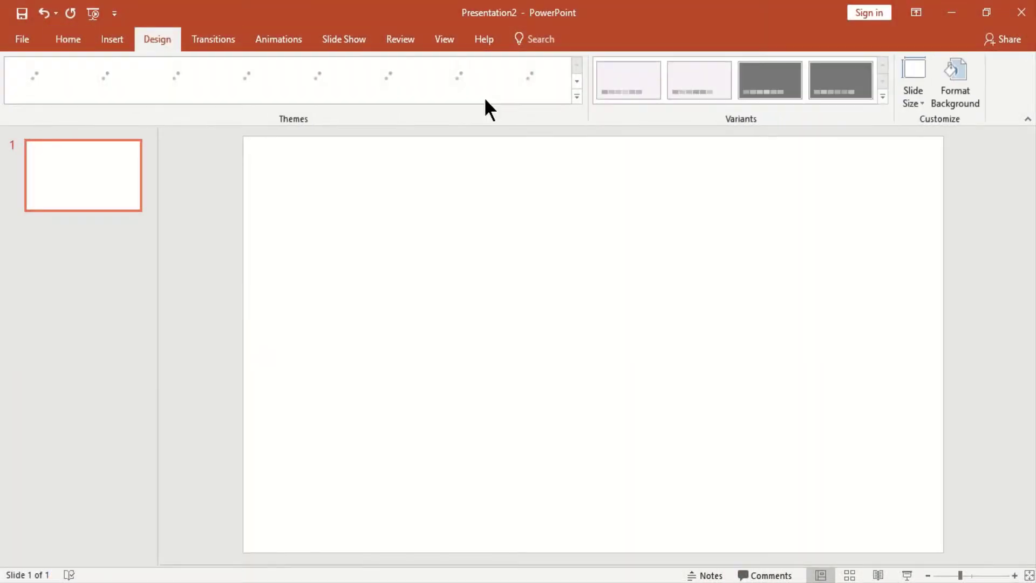
pyautogui.click(954, 106)
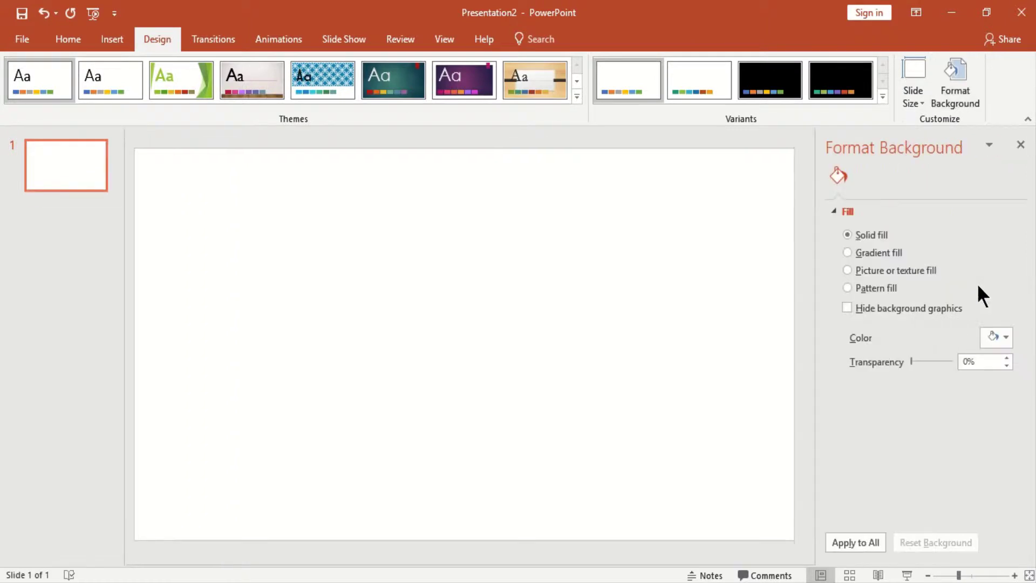
pyautogui.click(991, 334)
pyautogui.click(921, 387)
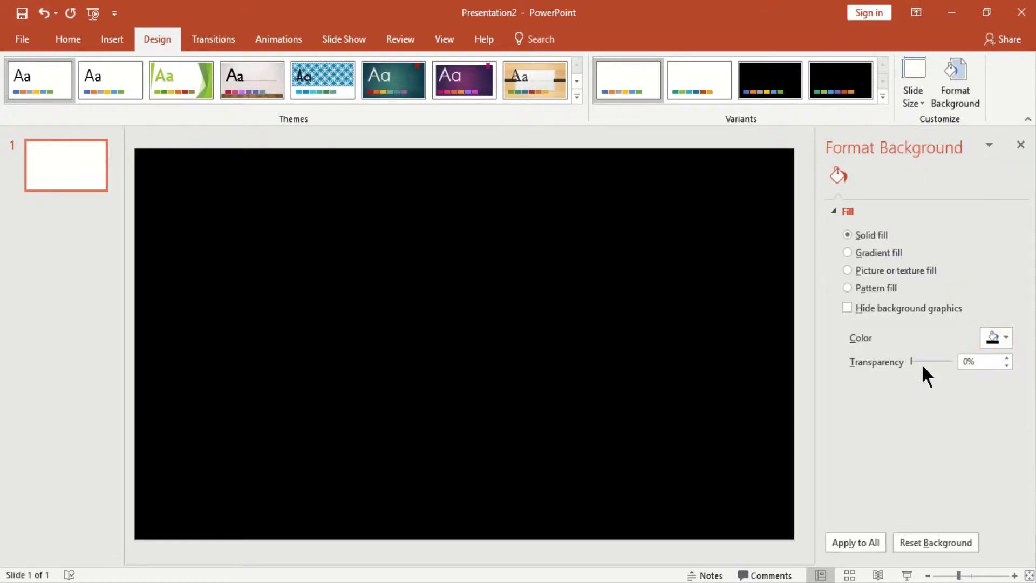
pyautogui.click(1017, 144)
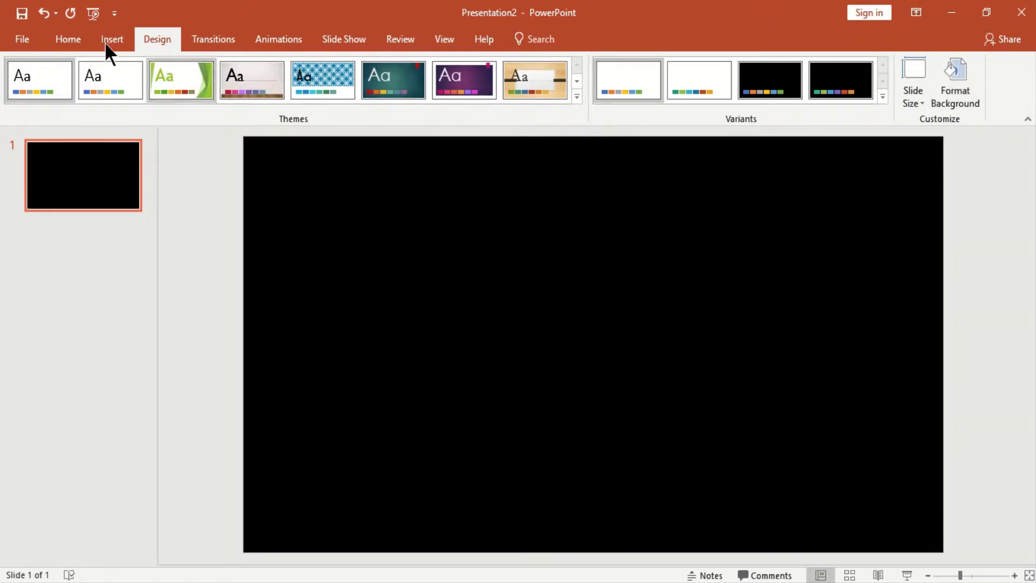
# - Draw an oval in the upper middle of the slide, sized 1.8 × 1.8 cm
pyautogui.click(75, 40)
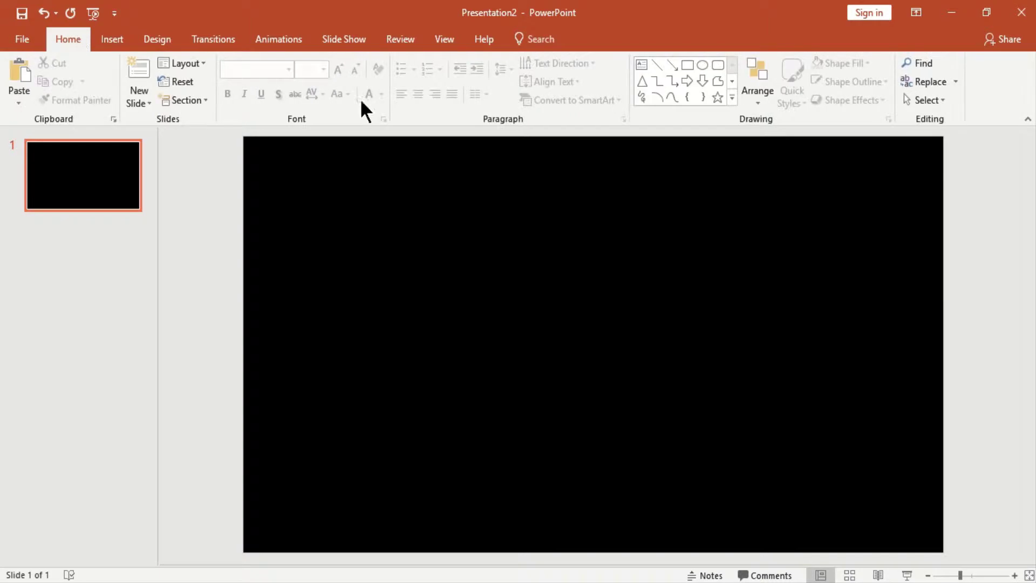
pyautogui.click(703, 64)
pyautogui.moveTo(433, 215); pyautogui.dragTo(487, 272)
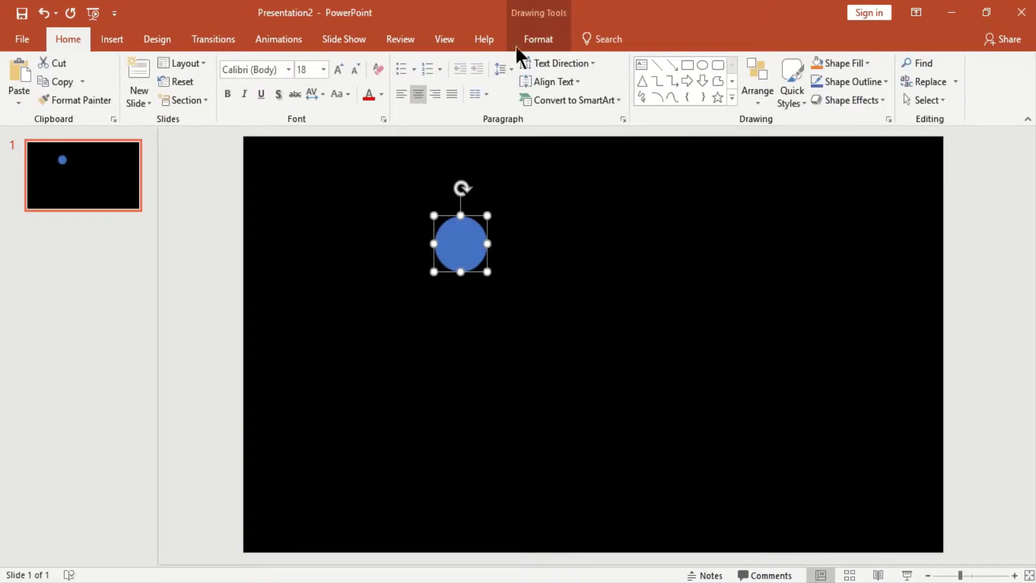
pyautogui.click(527, 40)
pyautogui.click(904, 69)
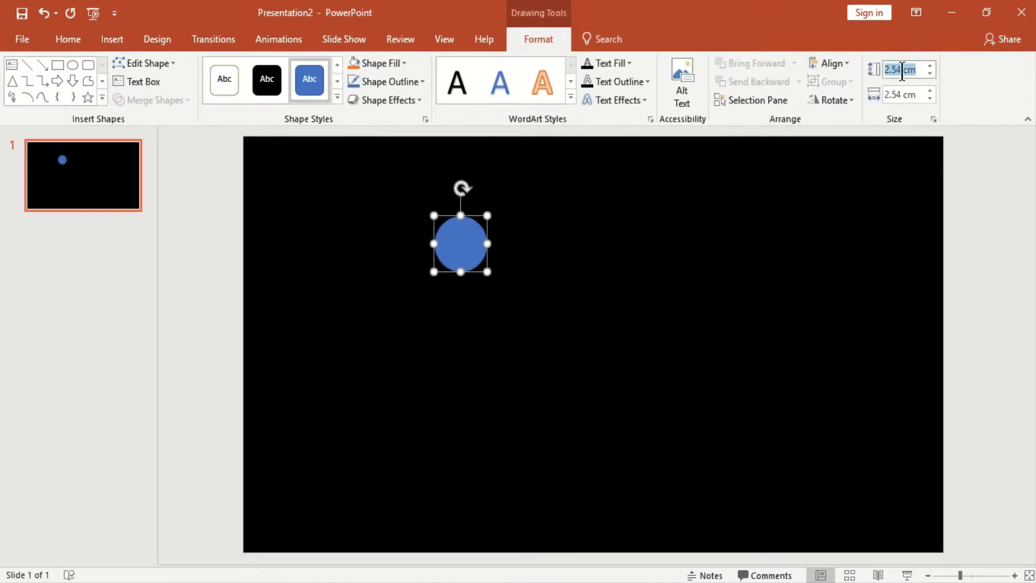
pyautogui.write('1.8')
pyautogui.press('Tab')
pyautogui.write('1.8')
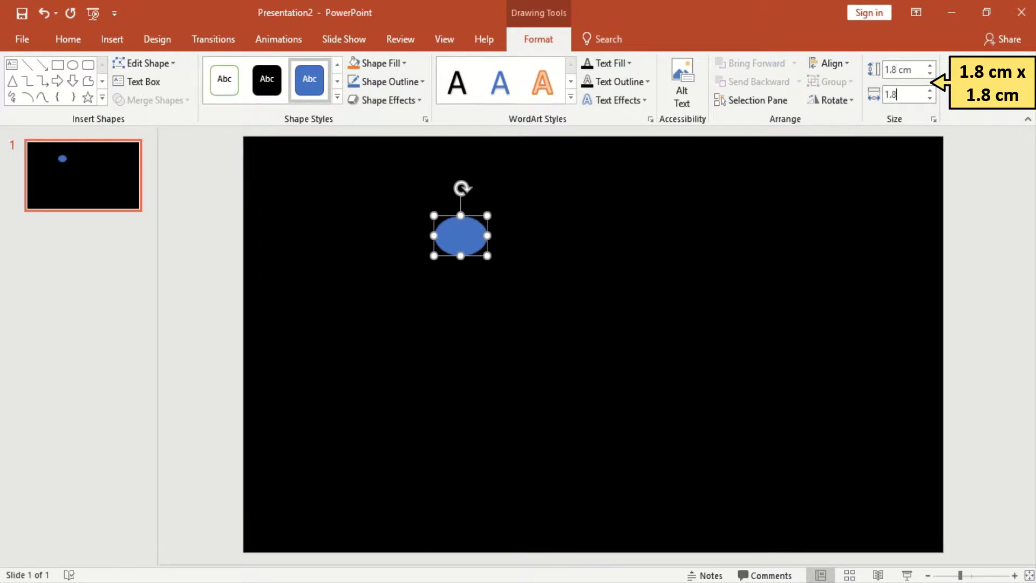
pyautogui.press('Return')
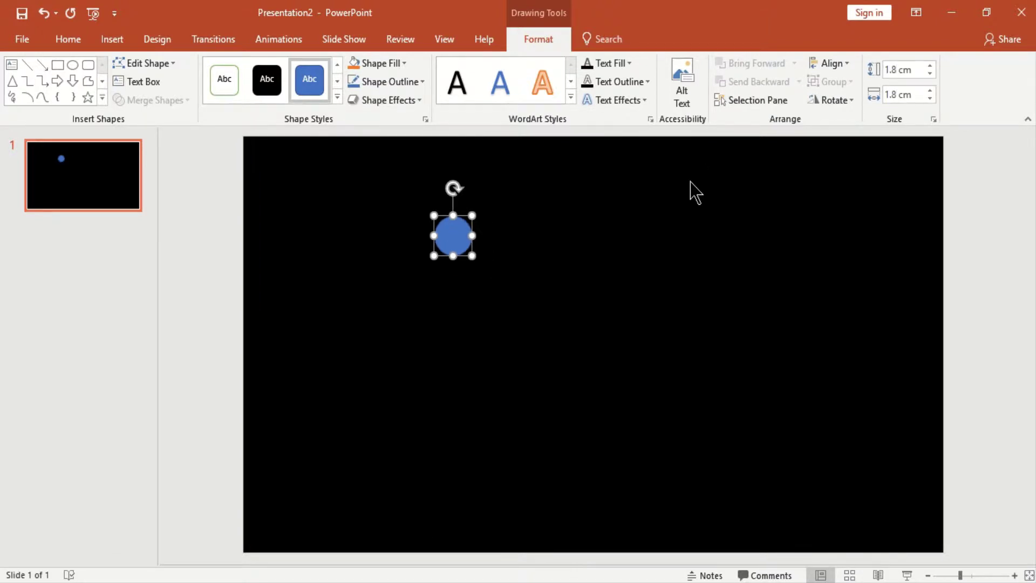
# - Duplicate the circle, move the copy right and resize it to 1 × 1 cm
pyautogui.hotkey('ctrl', 'd')
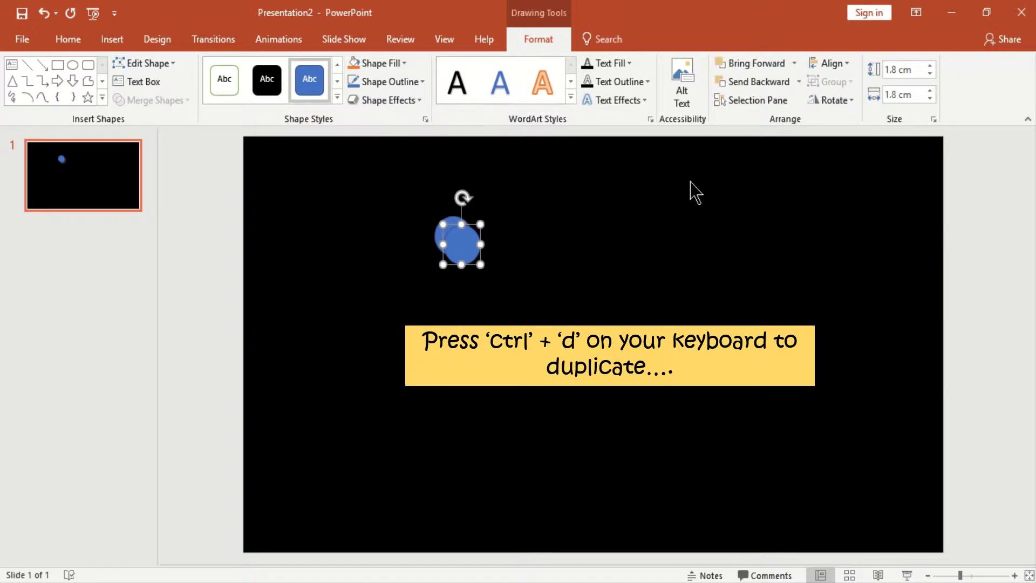
pyautogui.moveTo(477, 234); pyautogui.dragTo(553, 238)
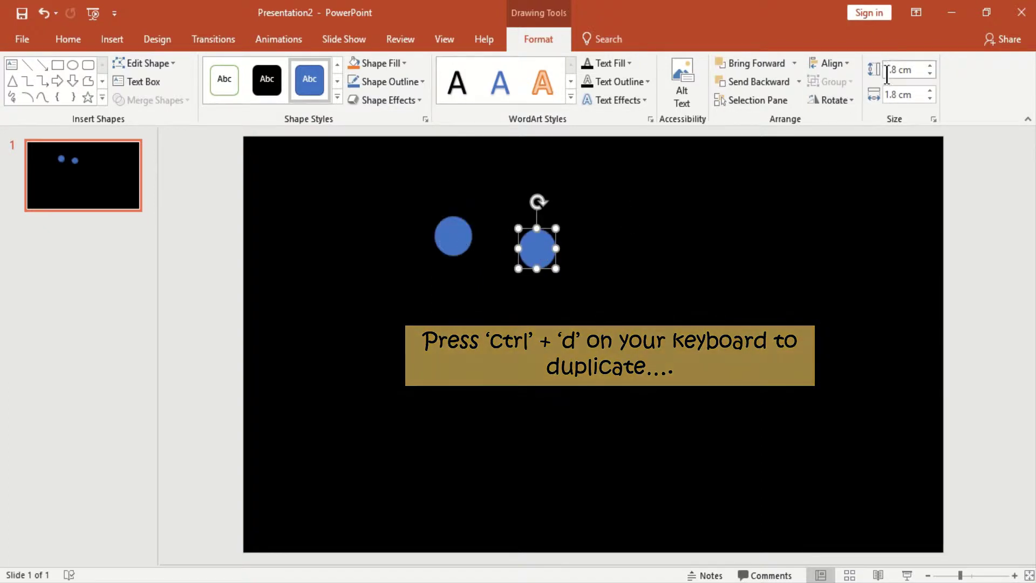
pyautogui.tripleClick(892, 69)
pyautogui.write('1')
pyautogui.press('Tab')
pyautogui.write('1')
pyautogui.press('Return')
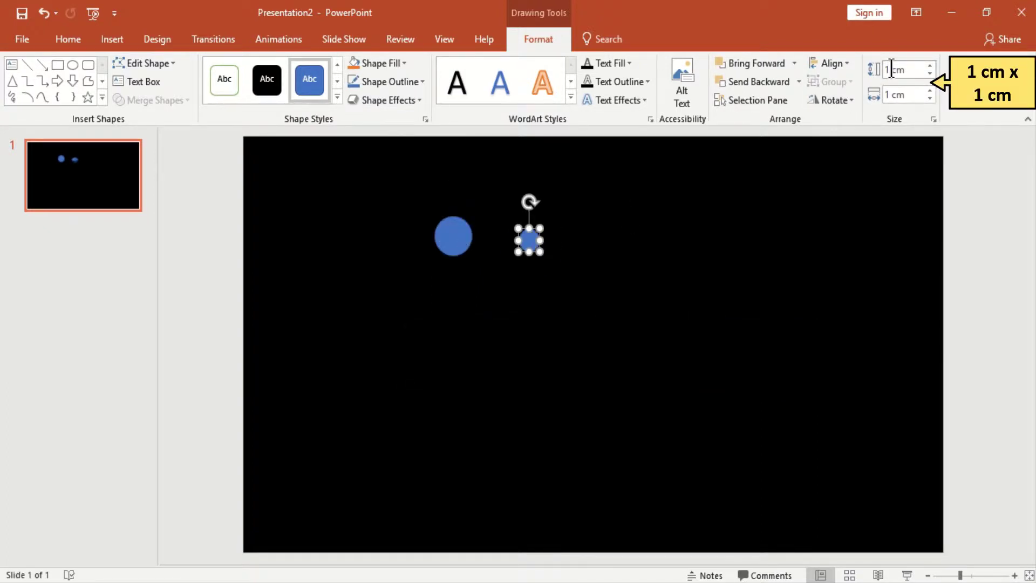
# - Duplicate the 1 cm circle and resize the last copy to 0.85 × 0.85 cm
pyautogui.hotkey('ctrl', 'd')
pyautogui.hotkey('ctrl', 'd')
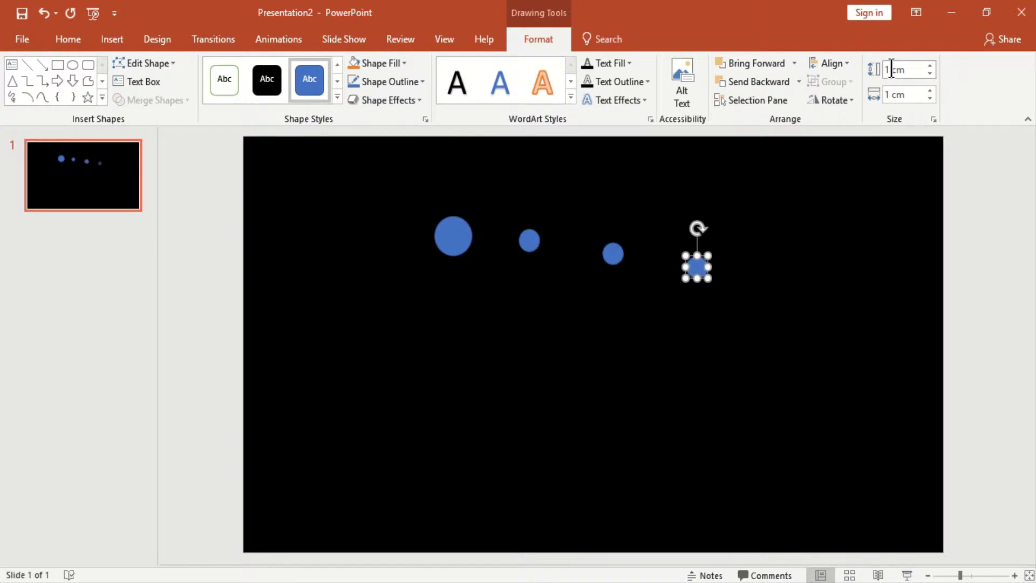
pyautogui.tripleClick(892, 69)
pyautogui.write('0.85')
pyautogui.press('Tab')
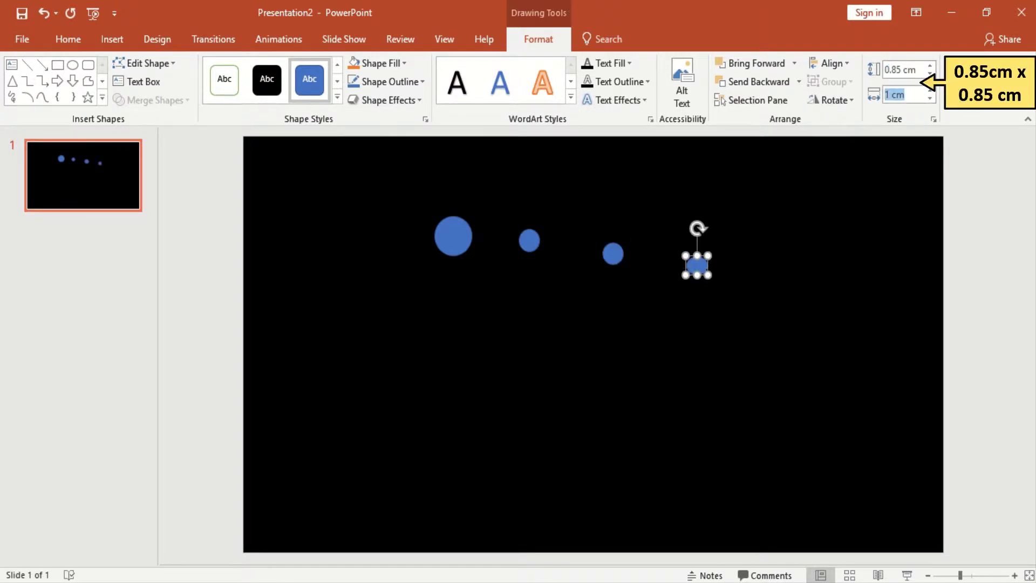
pyautogui.write('0.85')
pyautogui.press('Return')
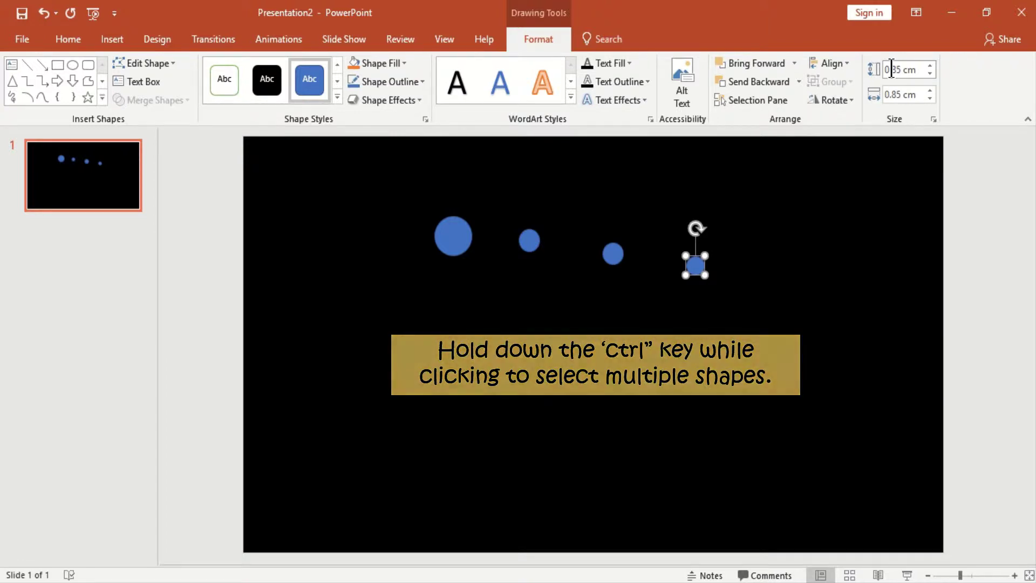
# - Fill the two right circles red and the two left circles white
pyautogui.keyDown('ctrl'); pyautogui.click(612, 261); pyautogui.keyUp('ctrl')
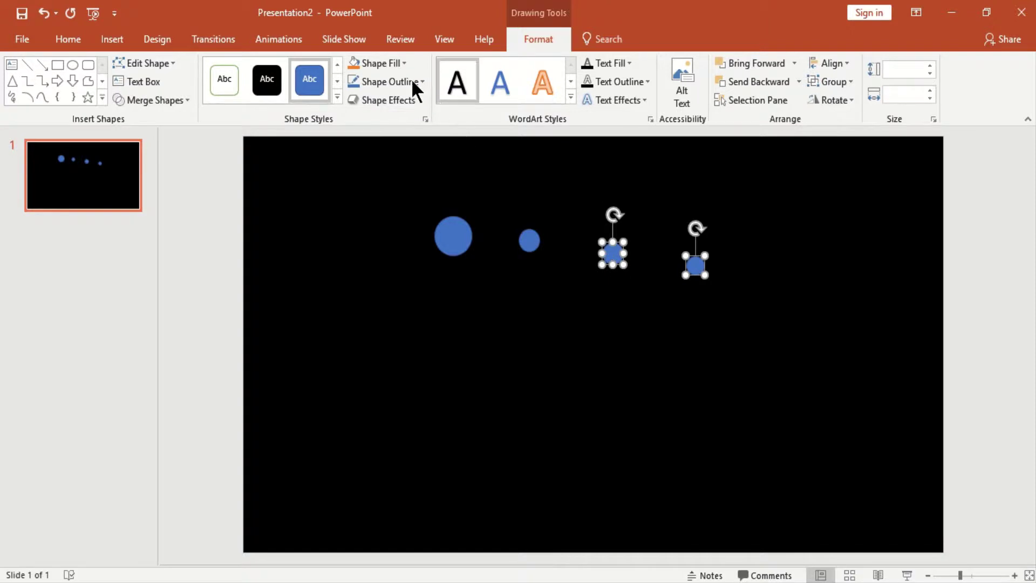
pyautogui.click(384, 62)
pyautogui.click(367, 188)
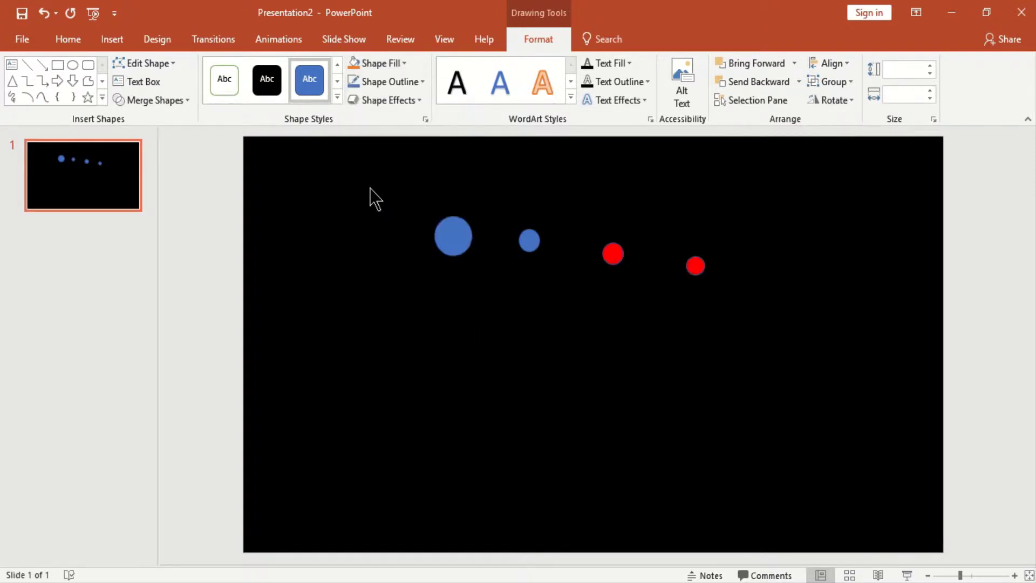
pyautogui.click(540, 247)
pyautogui.keyDown('ctrl'); pyautogui.click(453, 234); pyautogui.keyUp('ctrl')
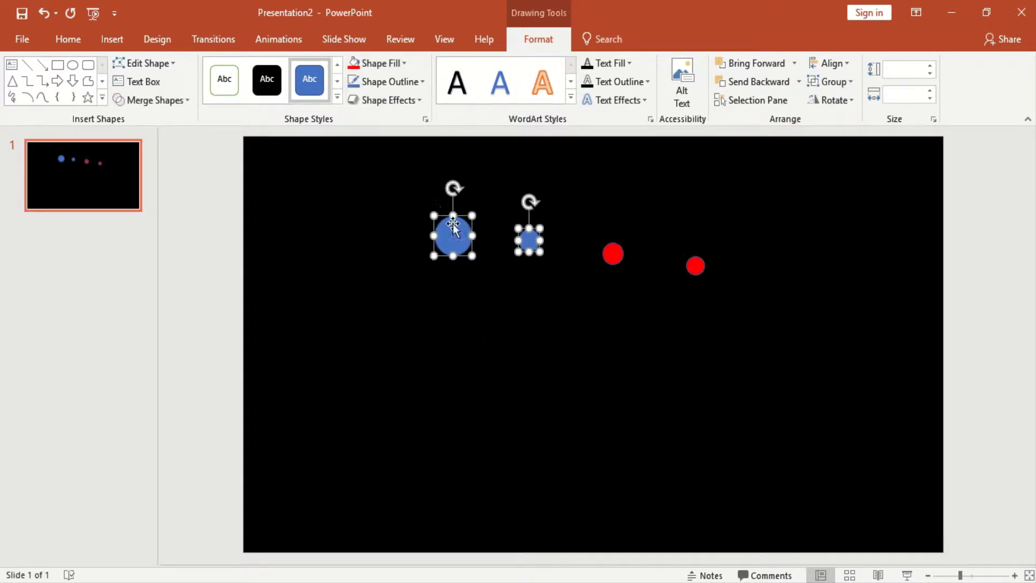
pyautogui.click(396, 64)
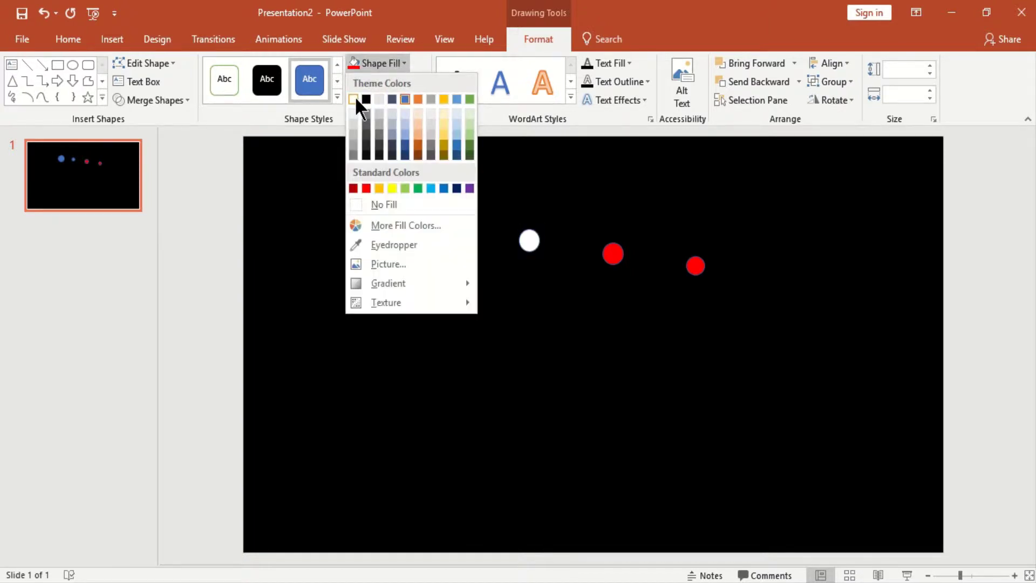
pyautogui.click(356, 97)
# - Remove the outlines from all four circles with No Outline
pyautogui.keyDown('ctrl'); pyautogui.click(613, 254); pyautogui.keyUp('ctrl')
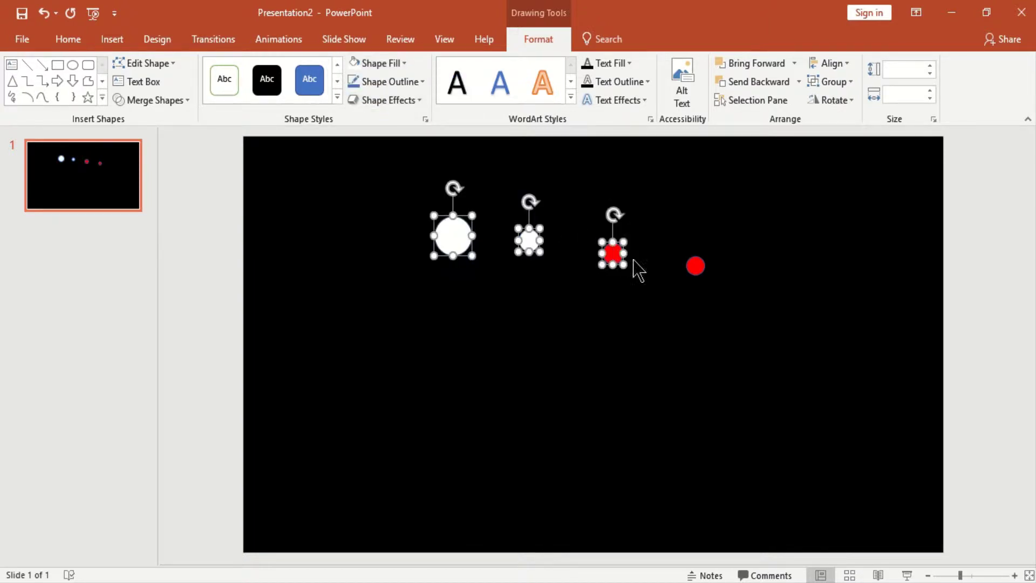
pyautogui.keyDown('ctrl'); pyautogui.click(695, 270); pyautogui.keyUp('ctrl')
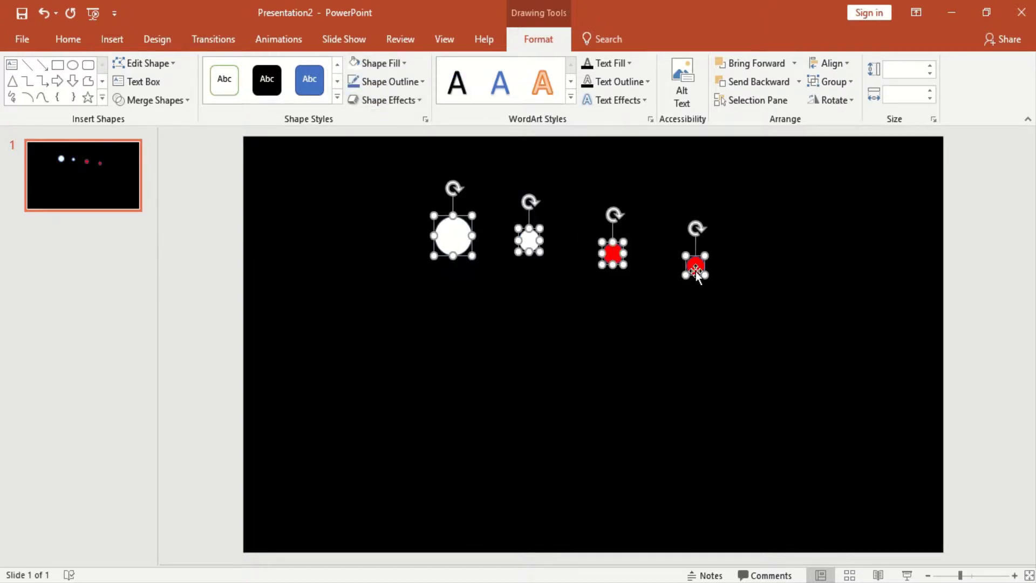
pyautogui.click(417, 82)
pyautogui.click(384, 224)
# - Apply a Parallel 3-D rotation preset to all four circles, tilting them flat
pyautogui.click(425, 119)
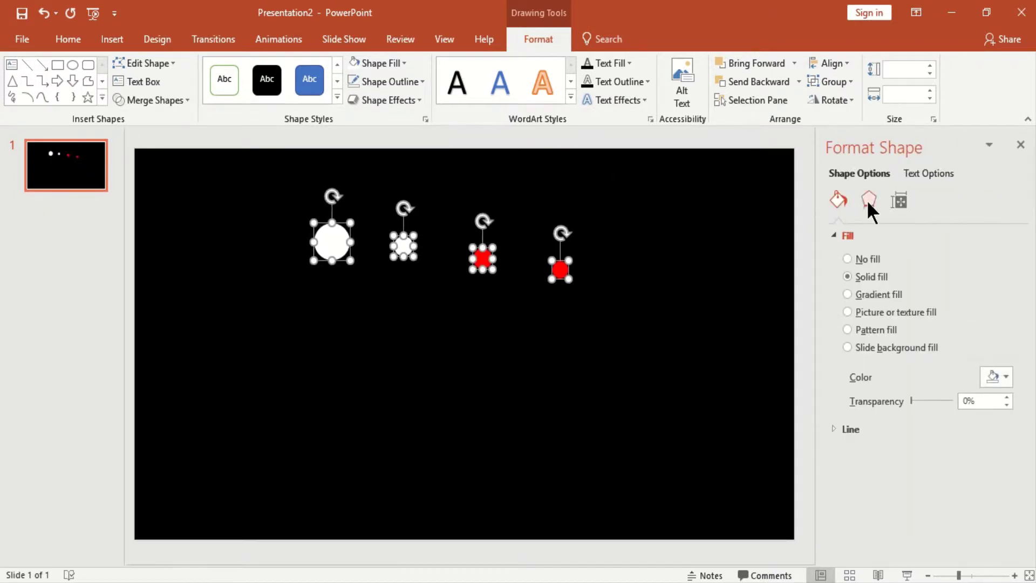
pyautogui.click(868, 201)
pyautogui.click(880, 339)
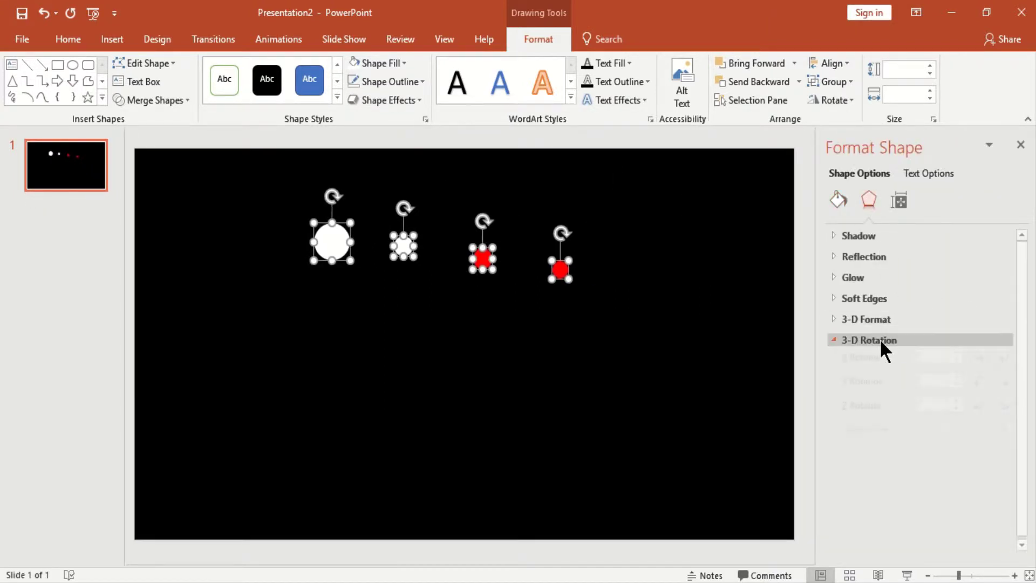
pyautogui.click(984, 371)
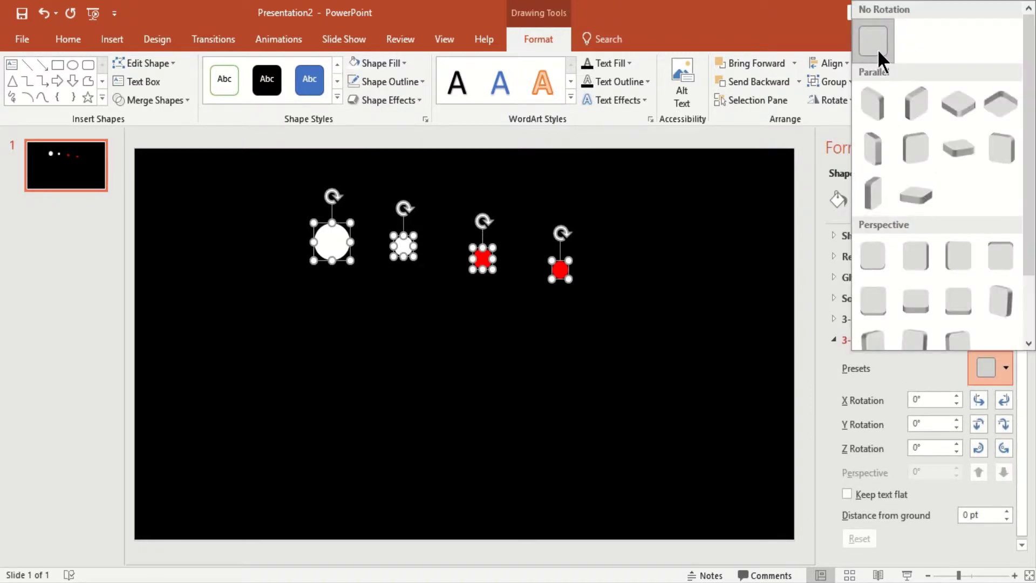
pyautogui.click(877, 50)
pyautogui.click(1000, 378)
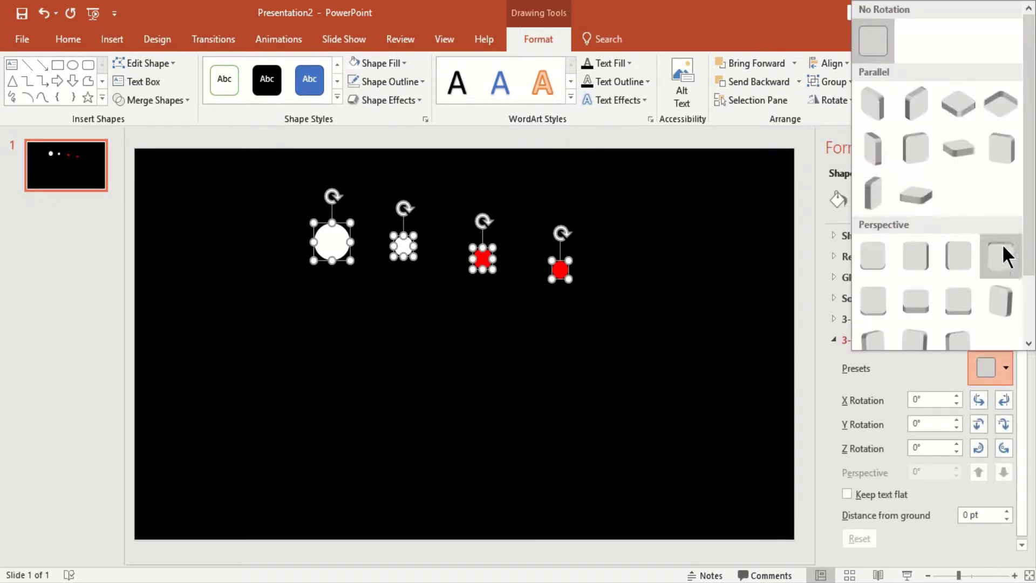
pyautogui.click(915, 197)
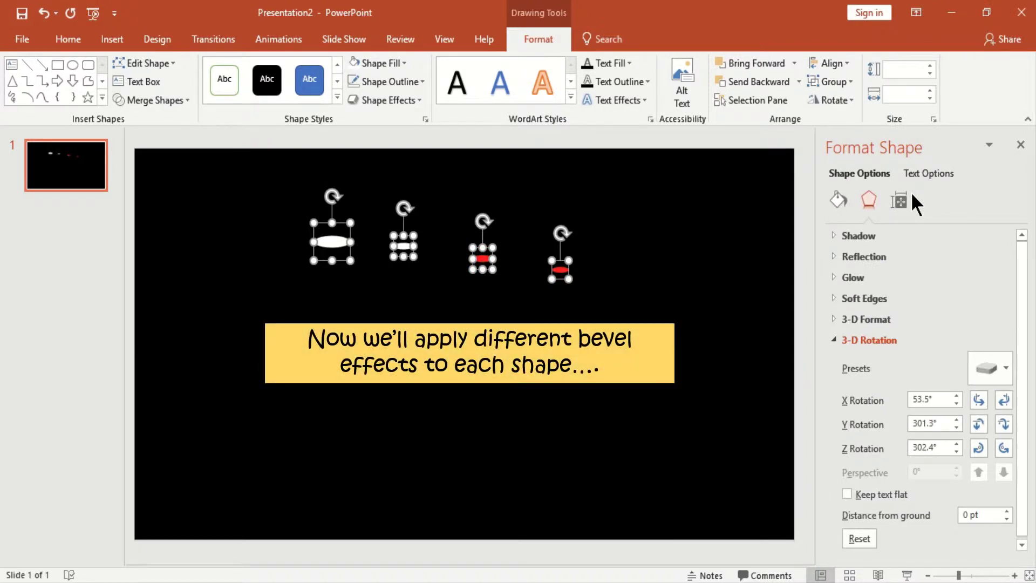
# - Give the large white ellipse a top bevel of width 33 and height 50 pt
pyautogui.click(465, 325)
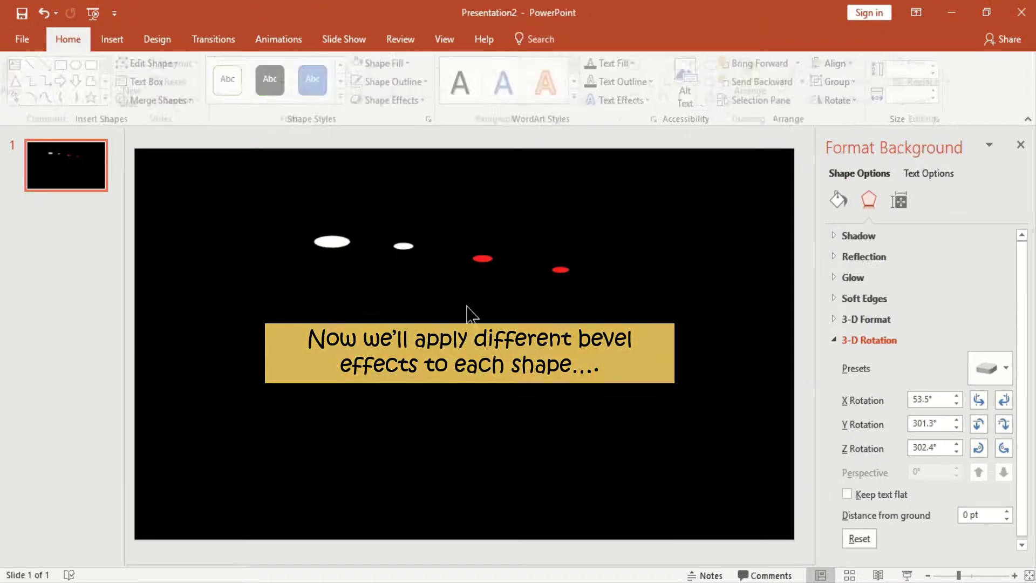
pyautogui.click(337, 241)
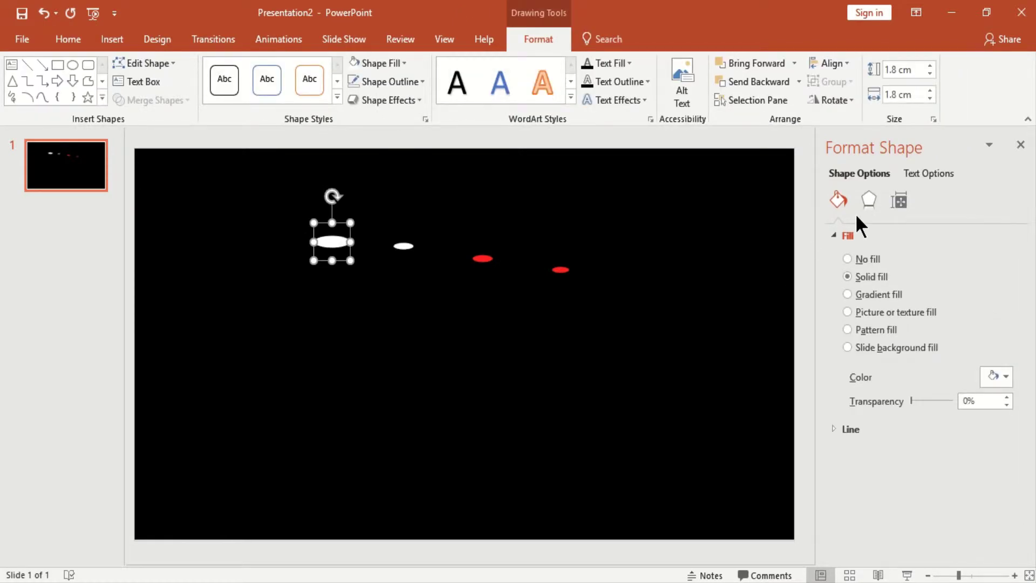
pyautogui.click(868, 199)
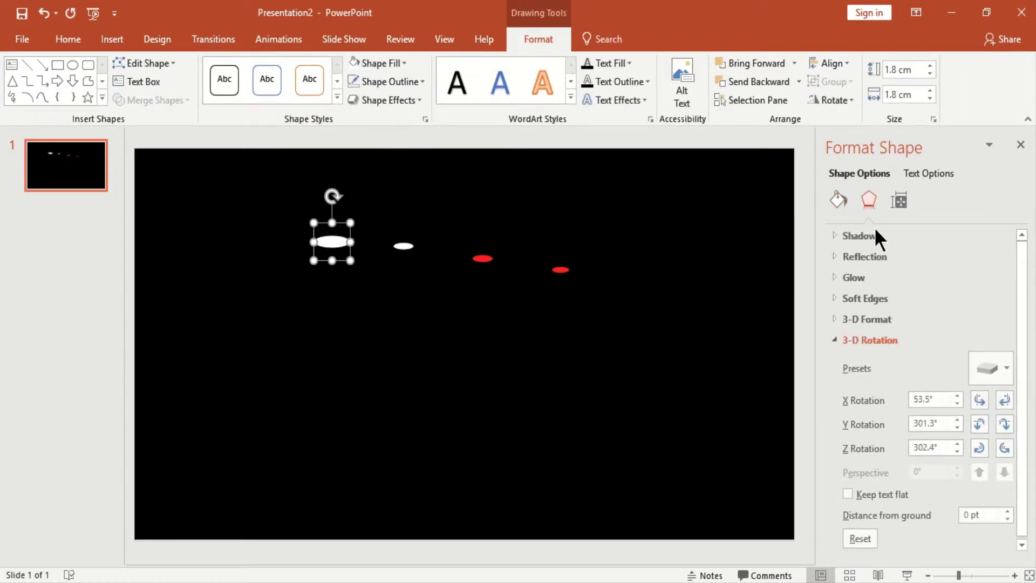
pyautogui.click(885, 336)
pyautogui.click(887, 317)
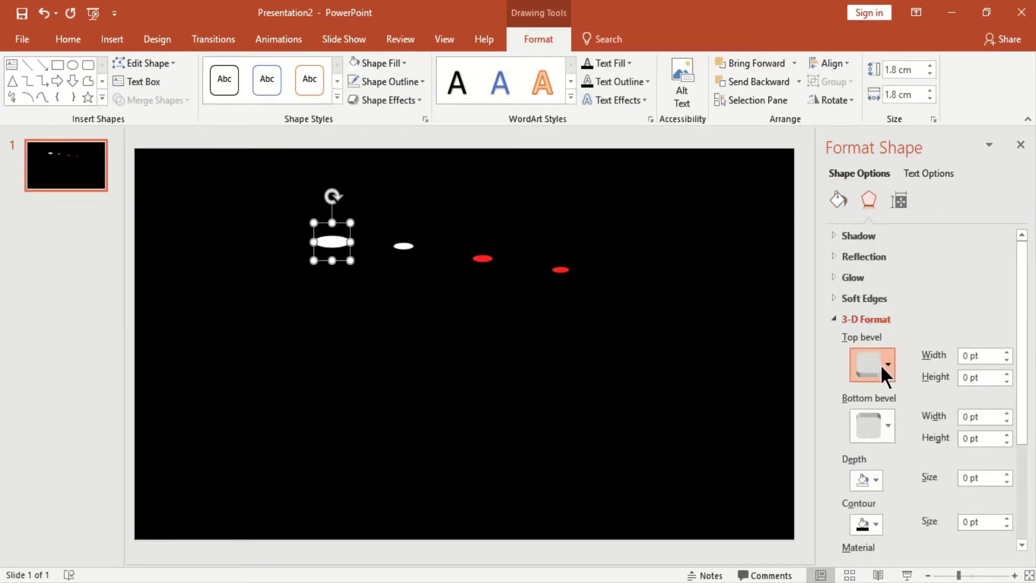
pyautogui.click(879, 364)
pyautogui.click(1002, 228)
pyautogui.click(971, 355)
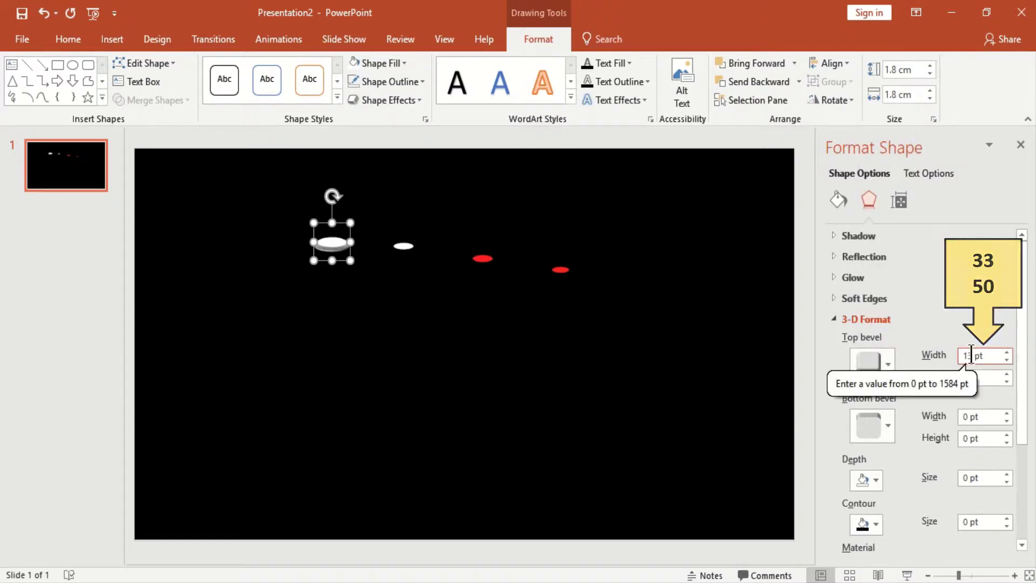
pyautogui.doubleClick(971, 355)
pyautogui.write('33')
pyautogui.press('Tab')
pyautogui.write('50')
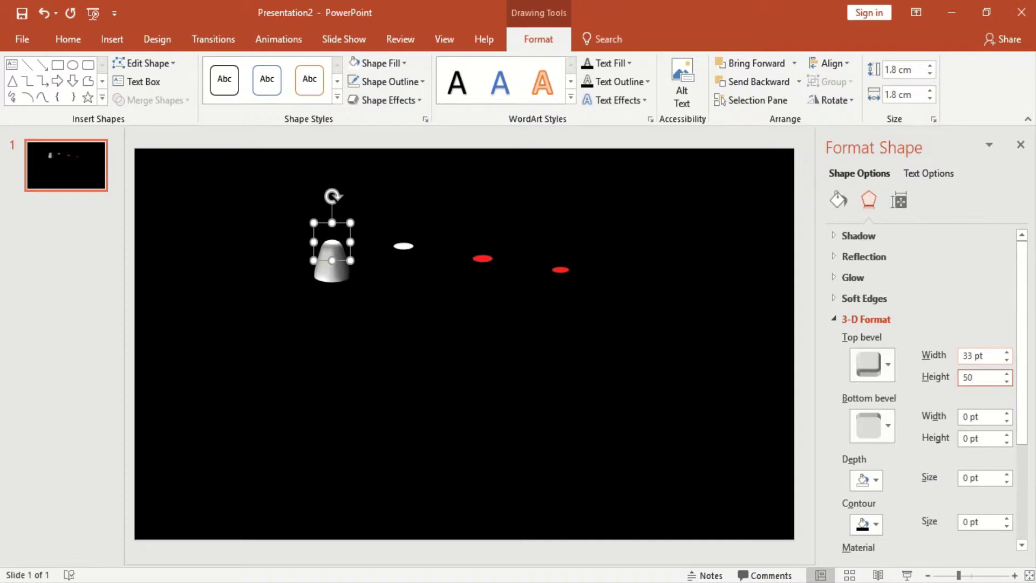
# - Add a bottom bevel of width 18 and height 50 pt to the large white ellipse
pyautogui.click(869, 420)
pyautogui.click(873, 293)
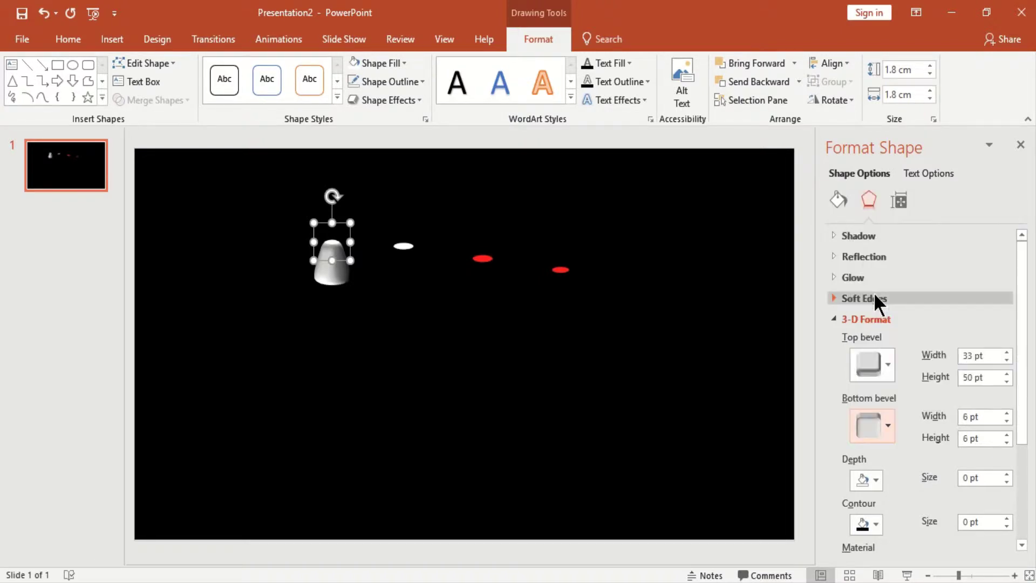
pyautogui.doubleClick(969, 416)
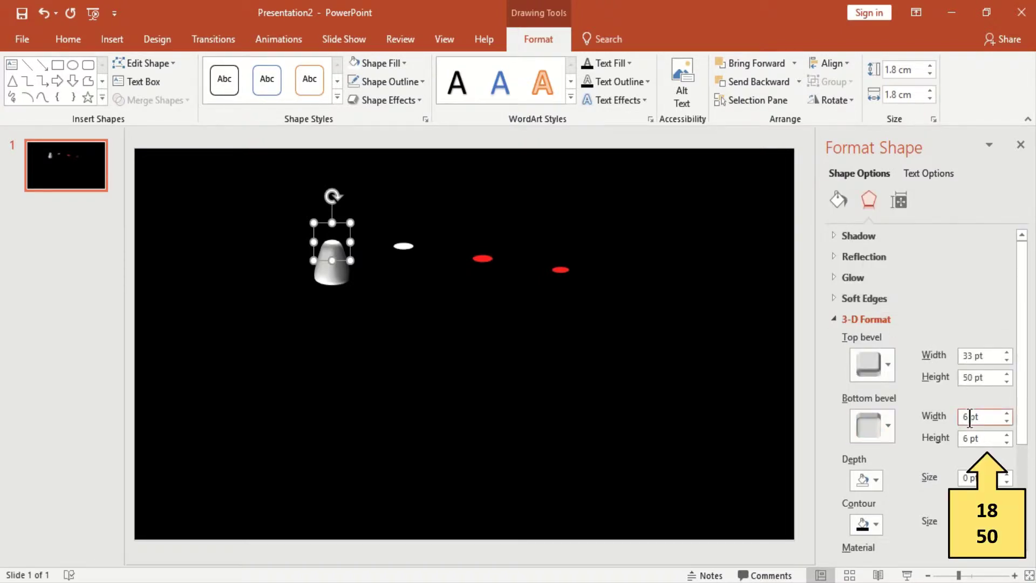
pyautogui.write('18')
pyautogui.press('Tab')
pyautogui.write('50')
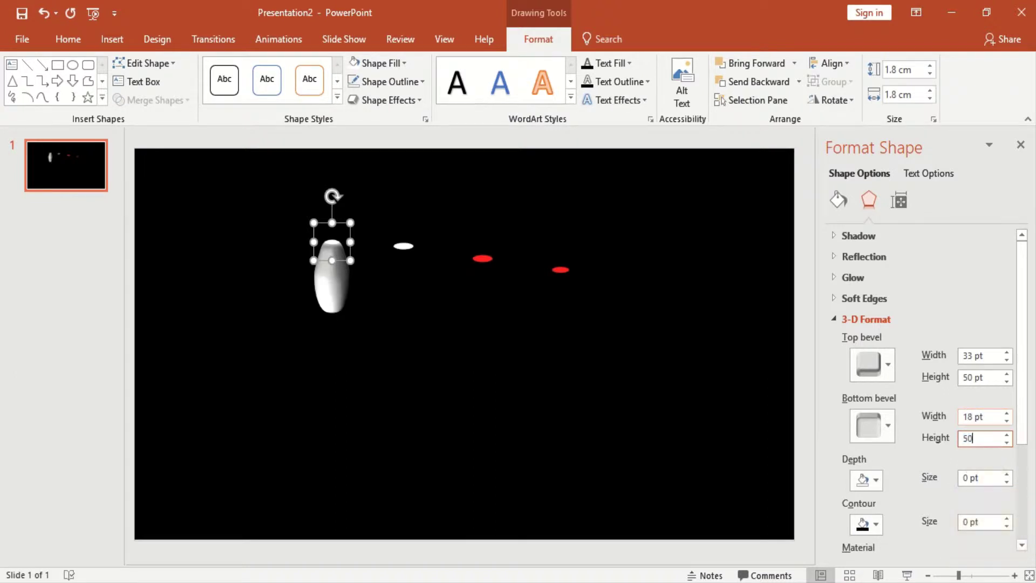
# - Give the small white ellipse a top bevel of width 17 and height 16 pt
pyautogui.click(401, 247)
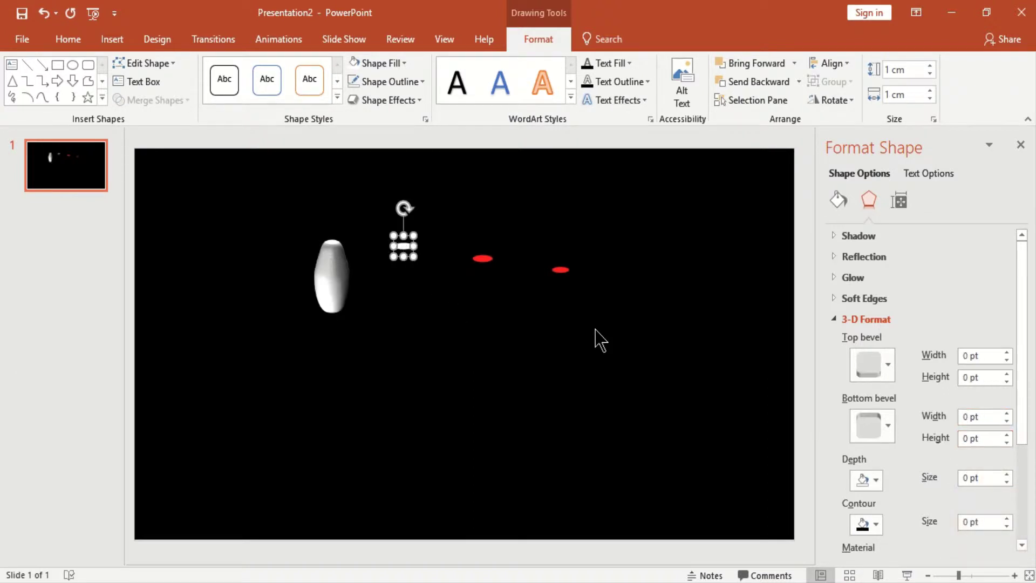
pyautogui.click(866, 367)
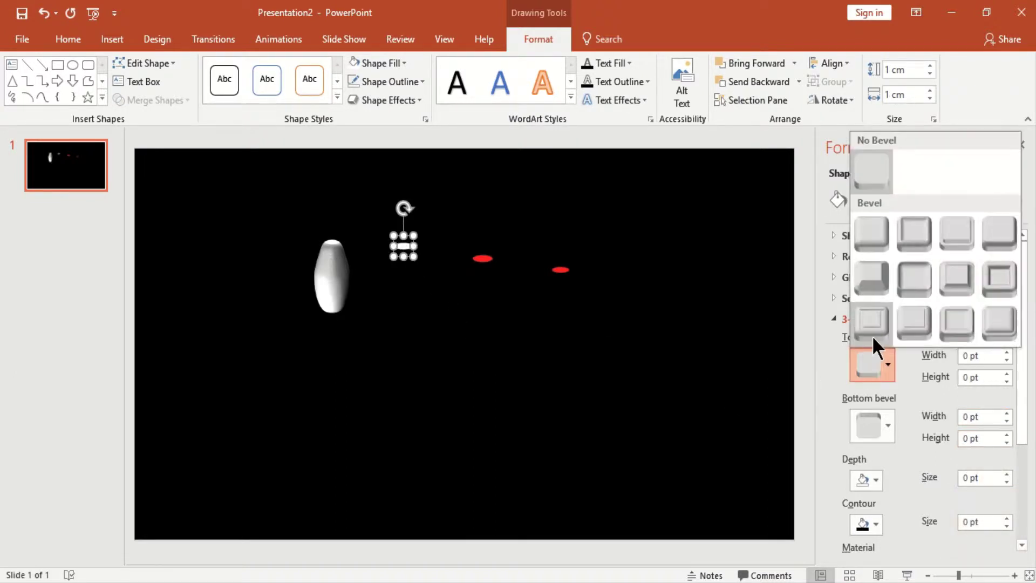
pyautogui.click(874, 229)
pyautogui.doubleClick(966, 355)
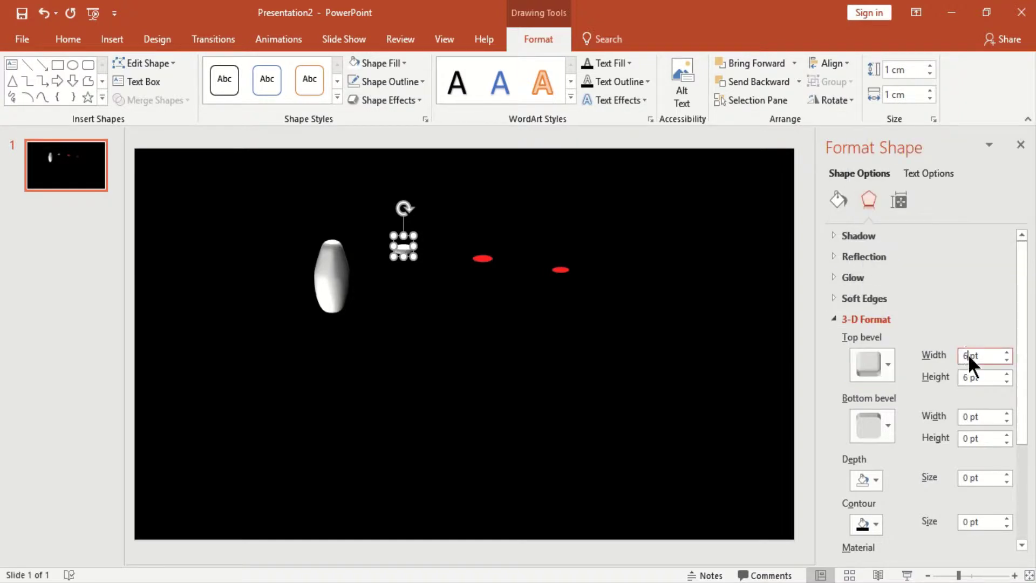
pyautogui.write('17')
pyautogui.press('Tab')
pyautogui.write('16')
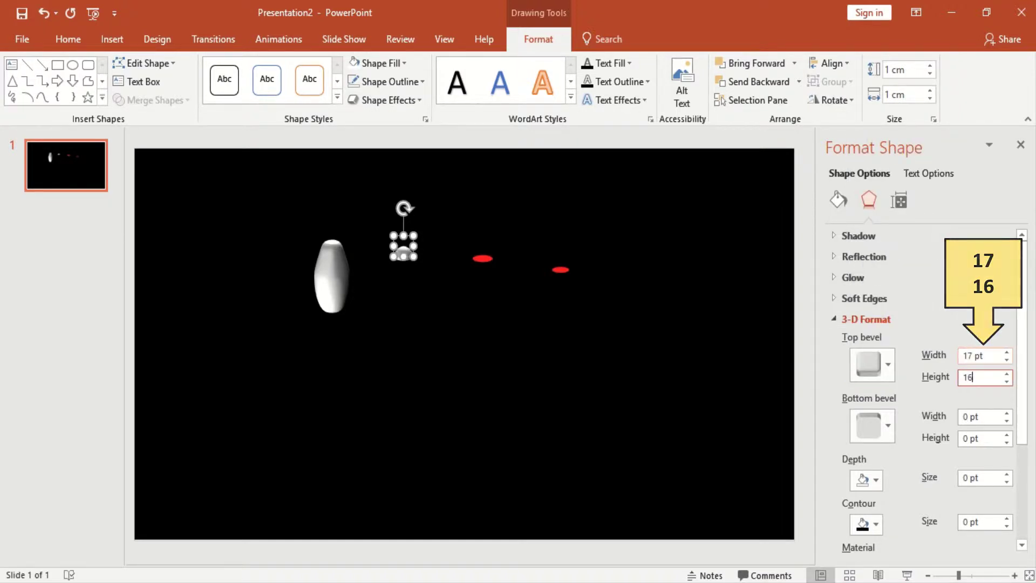
# - Add a bottom bevel of width 4 and height 44 pt to the small white ellipse
pyautogui.click(870, 419)
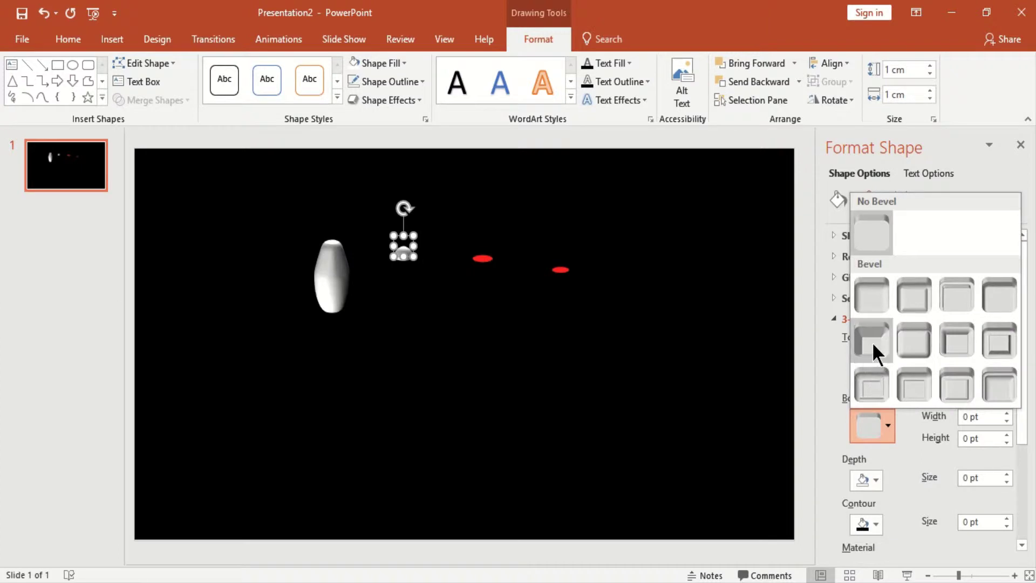
pyautogui.click(872, 342)
pyautogui.doubleClick(964, 416)
pyautogui.write('4')
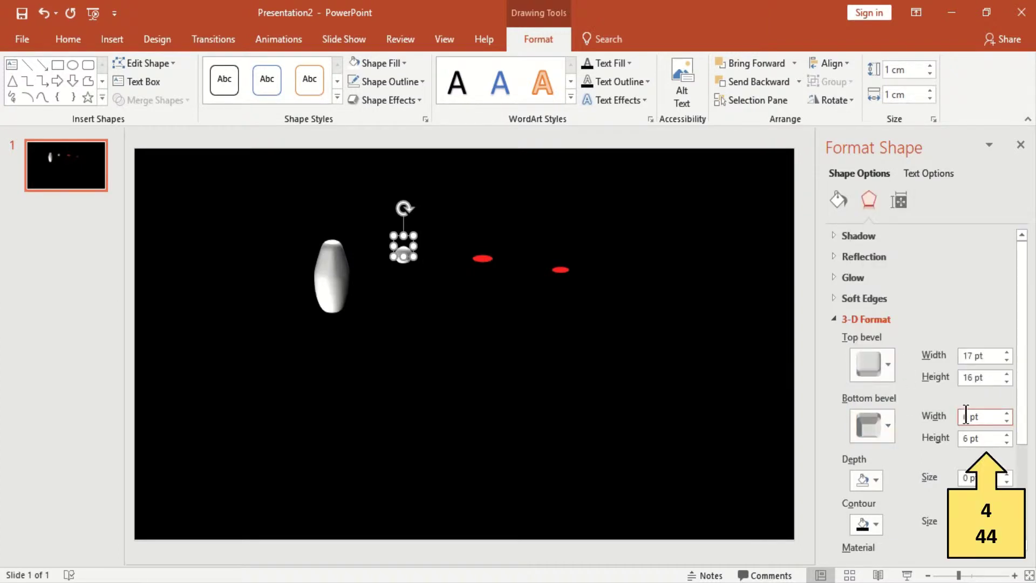
pyautogui.press('Tab')
pyautogui.write('44')
pyautogui.press('Return')
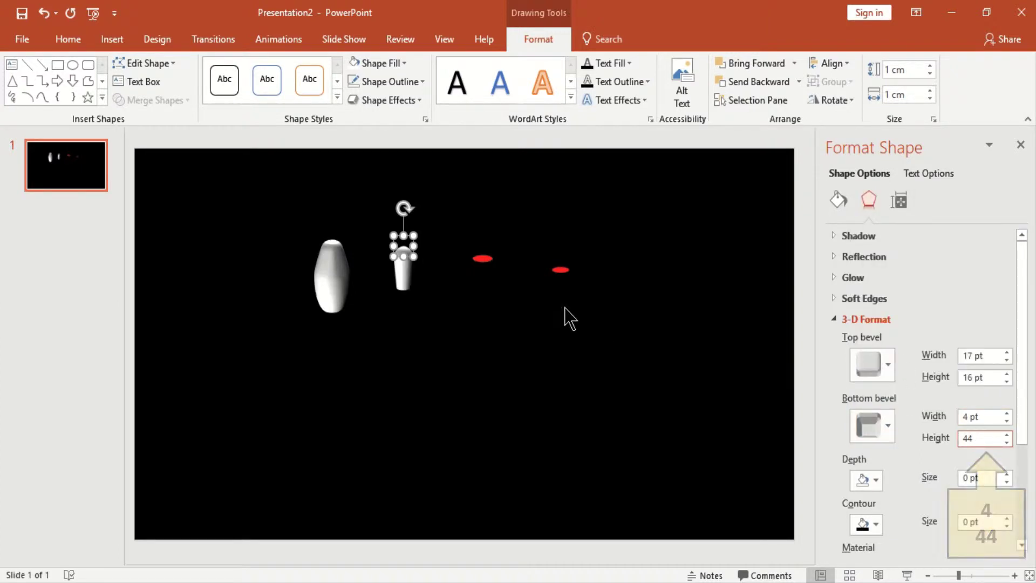
# - Give the middle red ellipse a top bevel of width 4 and height 8 pt
pyautogui.click(481, 256)
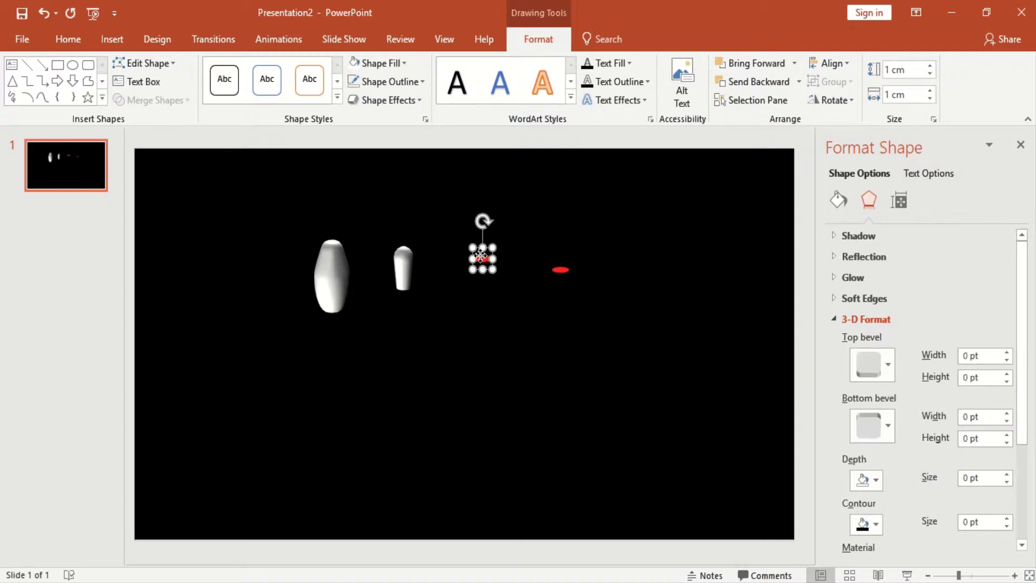
pyautogui.click(872, 369)
pyautogui.click(876, 277)
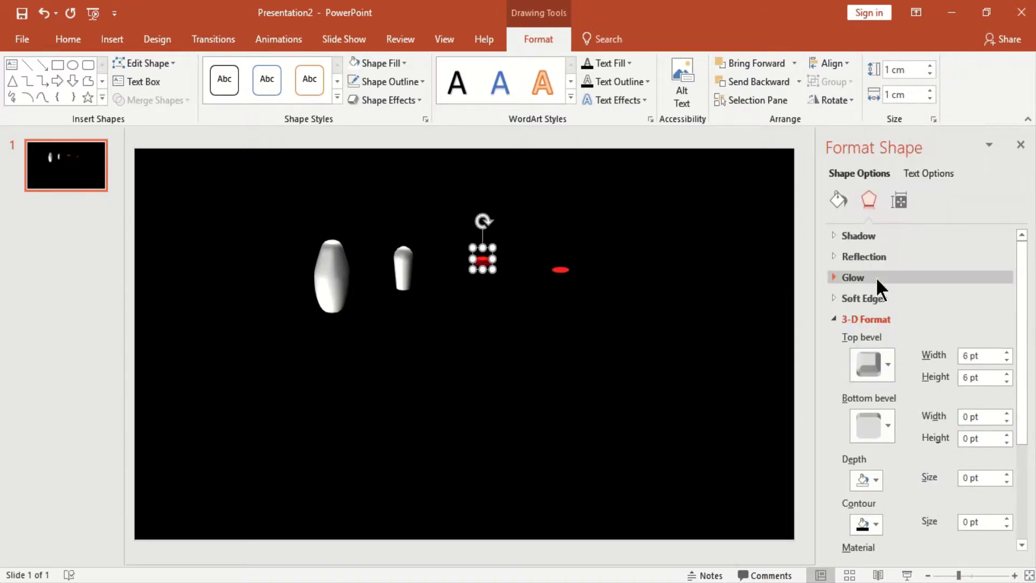
pyautogui.doubleClick(967, 356)
pyautogui.write('0')
pyautogui.press('Tab')
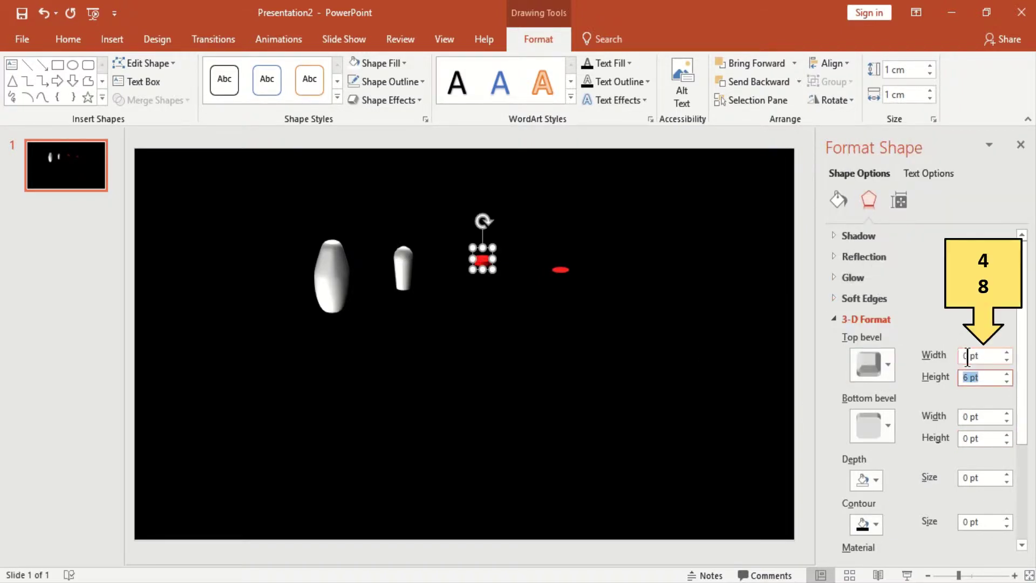
pyautogui.doubleClick(968, 356)
pyautogui.write('4')
pyautogui.press('Tab')
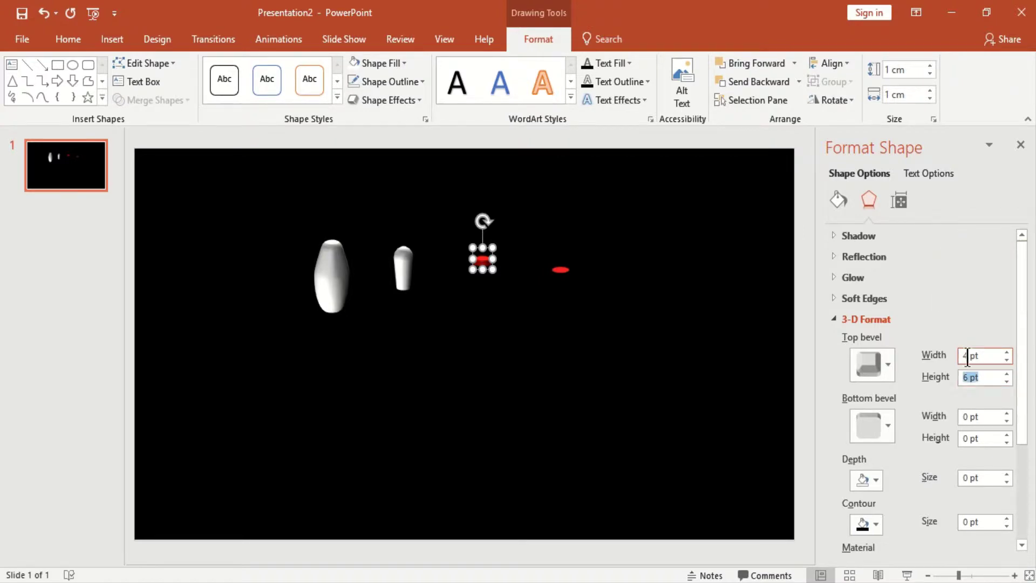
pyautogui.write('8')
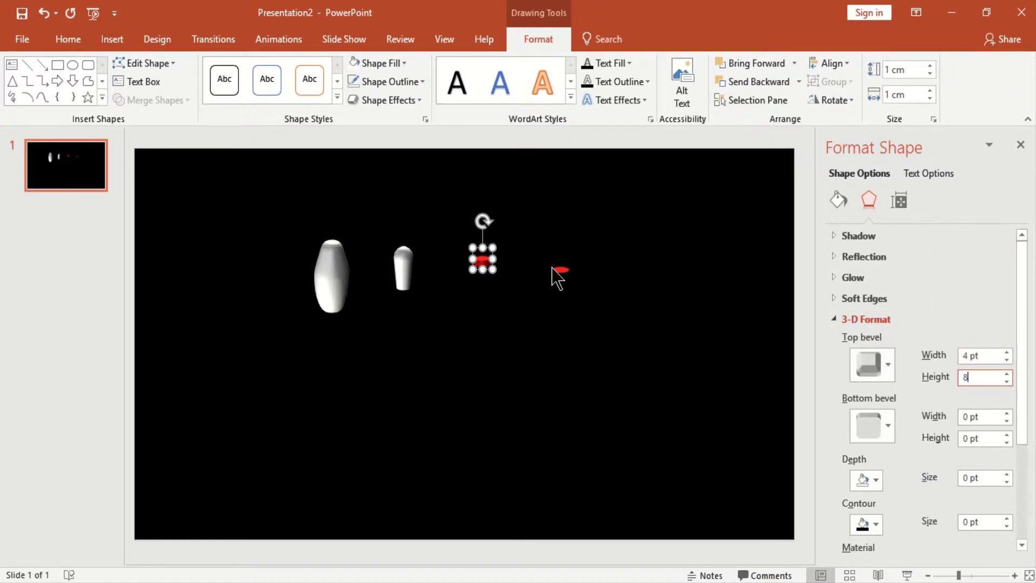
# - Give the right red ellipse a bottom bevel of width 1 and height 8 pt
pyautogui.click(555, 268)
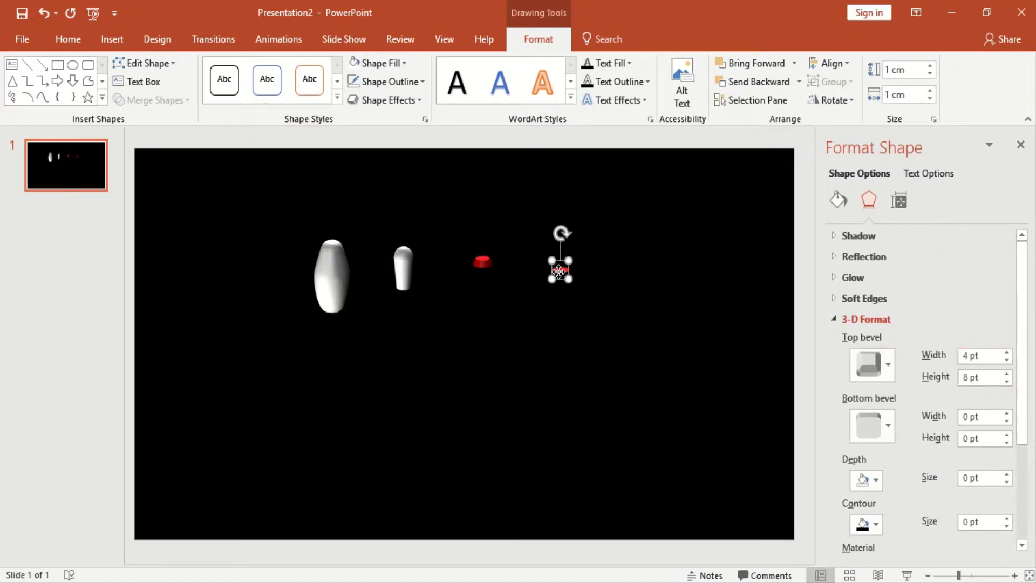
pyautogui.click(876, 425)
pyautogui.click(875, 353)
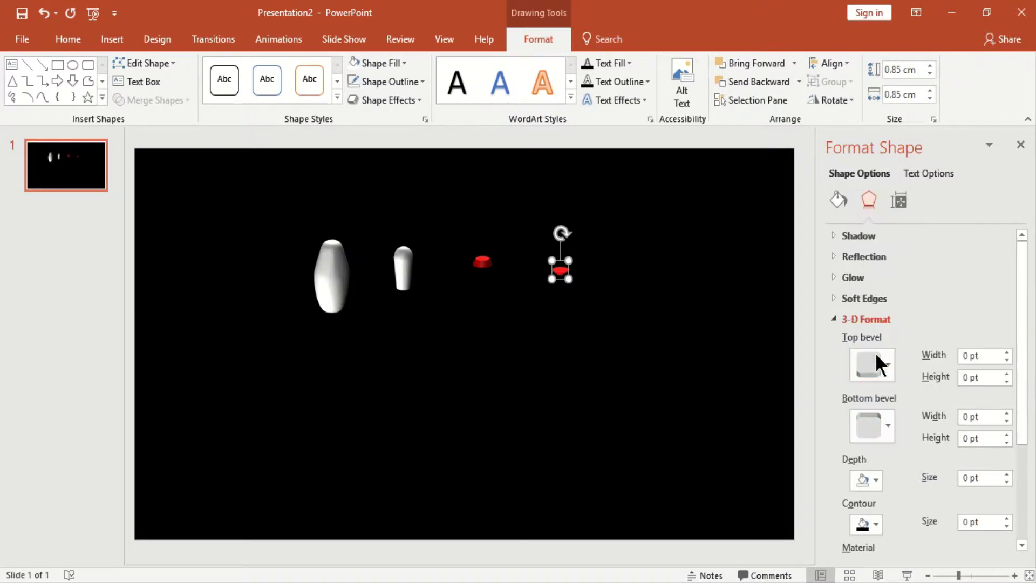
pyautogui.doubleClick(973, 419)
pyautogui.write('1')
pyautogui.press('Tab')
pyautogui.write('8')
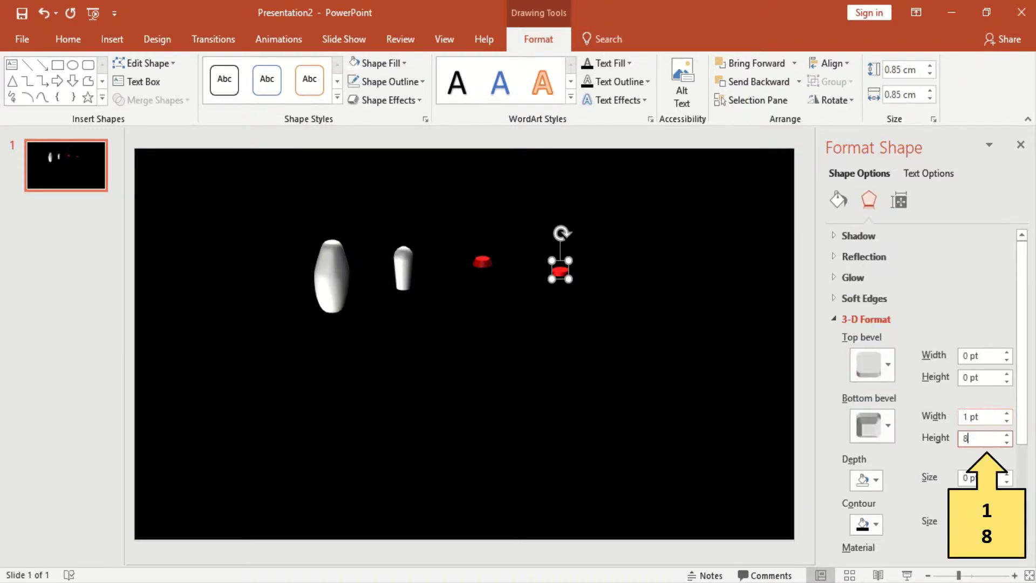
pyautogui.press('Return')
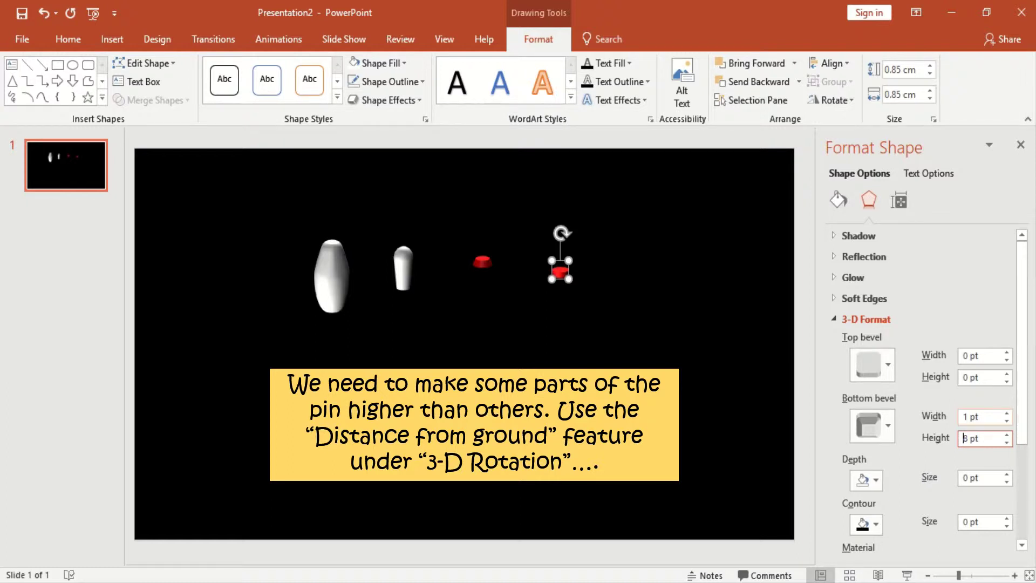
# - Set the right red band's distance from ground to 20 pt
pyautogui.click(867, 321)
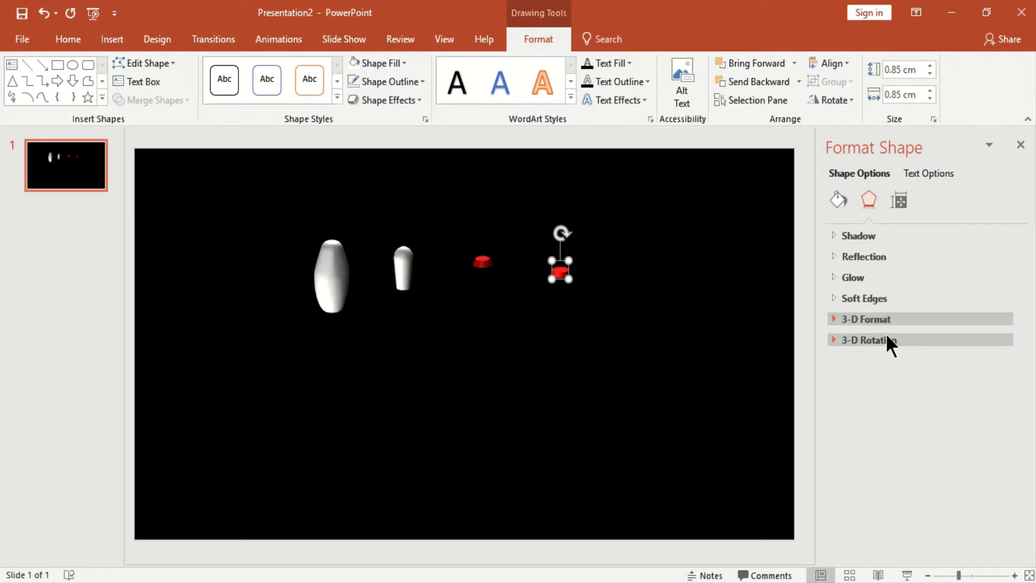
pyautogui.click(886, 340)
pyautogui.click(969, 514)
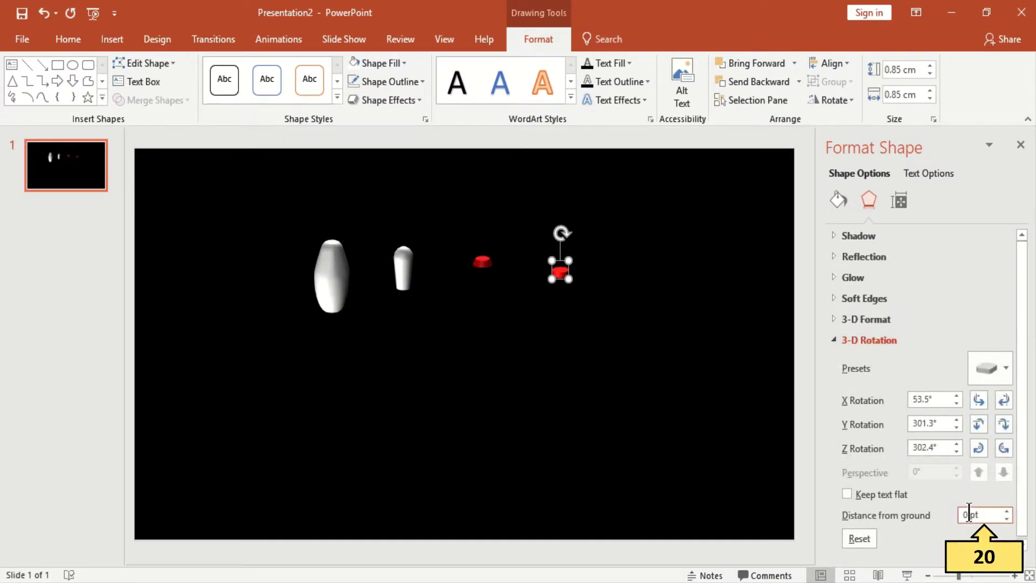
pyautogui.write('20')
pyautogui.press('Return')
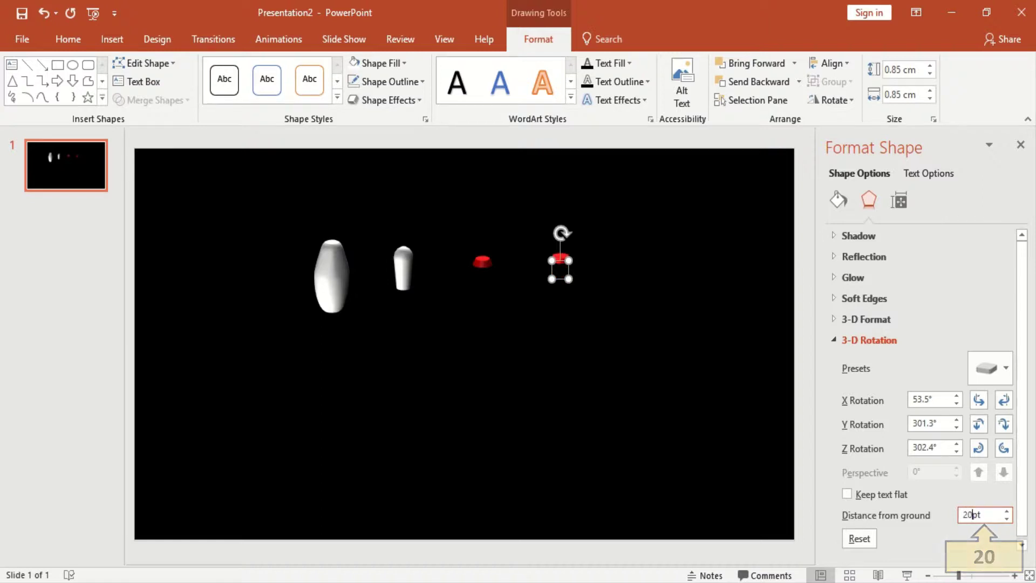
# - Lift the middle red band 3 pt and the small white body 63 pt off the ground
pyautogui.click(480, 264)
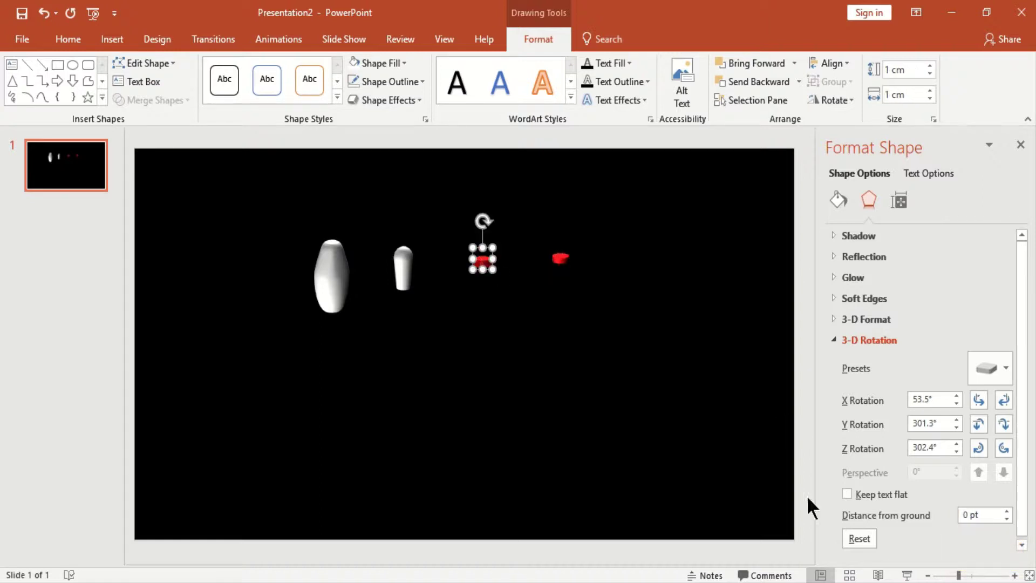
pyautogui.click(968, 515)
pyautogui.write('3')
pyautogui.click(401, 267)
pyautogui.click(966, 514)
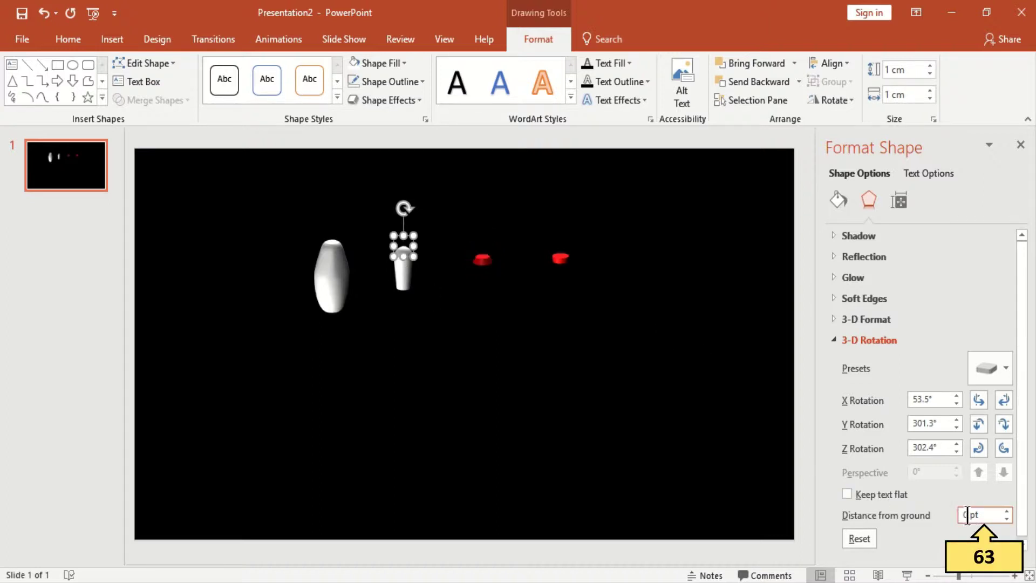
pyautogui.write('6')
pyautogui.write('3')
pyautogui.press('Return')
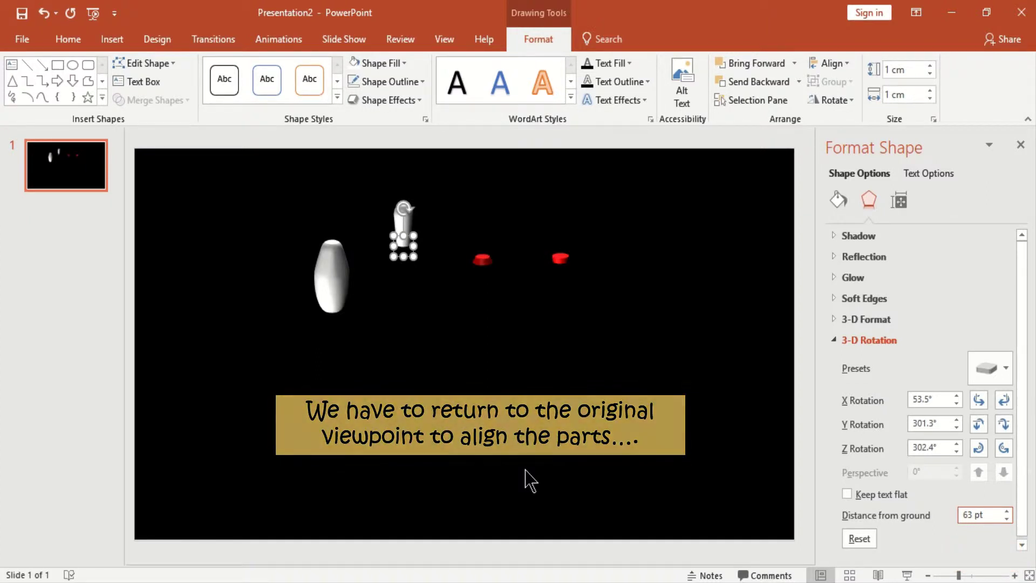
# - Select all four pin parts and reset their 3-D rotation to No Rotation
pyautogui.keyDown('shift'); pyautogui.click(326, 279); pyautogui.keyUp('shift')
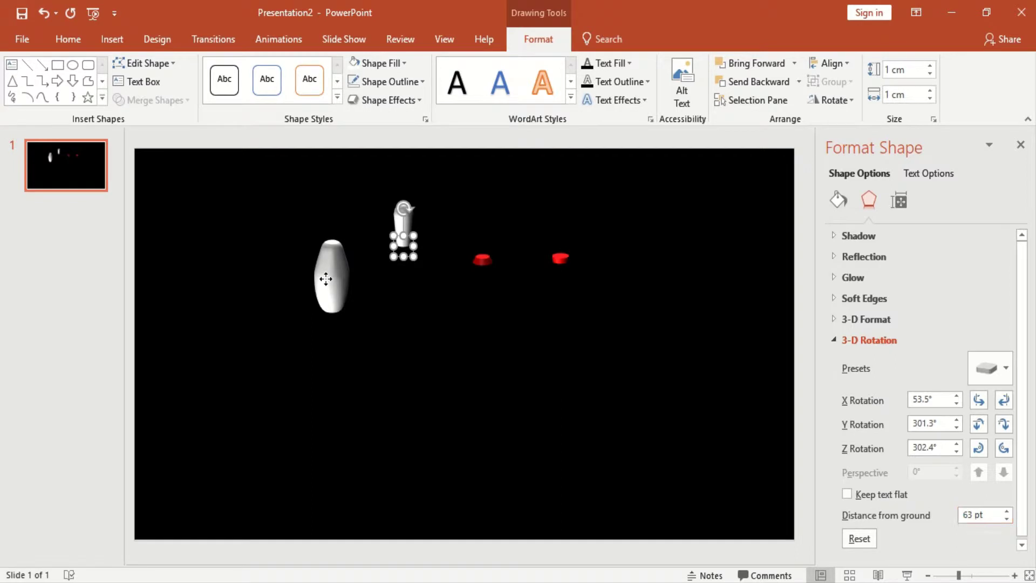
pyautogui.keyDown('shift'); pyautogui.click(479, 261); pyautogui.keyUp('shift')
pyautogui.keyDown('shift'); pyautogui.click(568, 260); pyautogui.keyUp('shift')
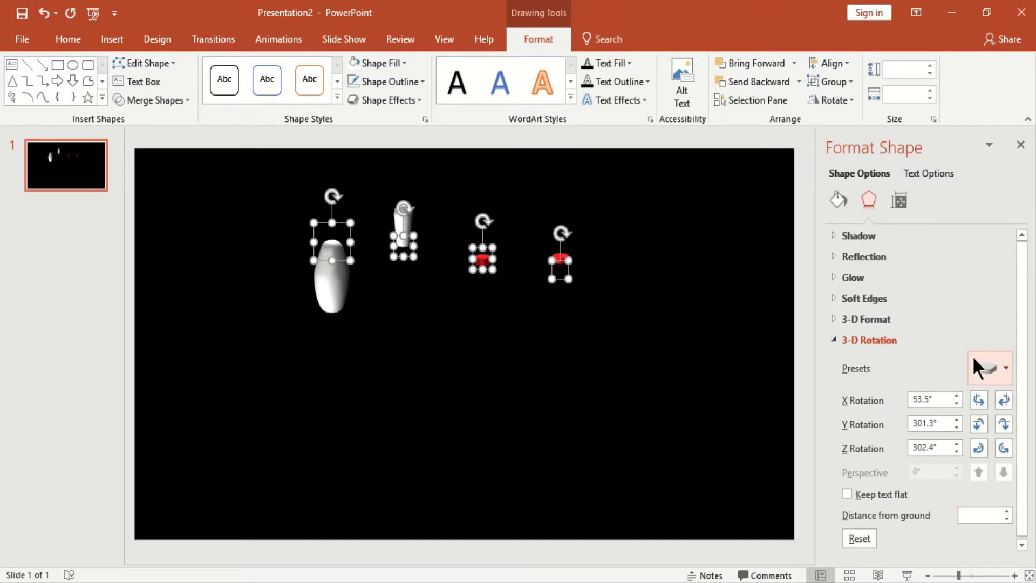
pyautogui.click(993, 366)
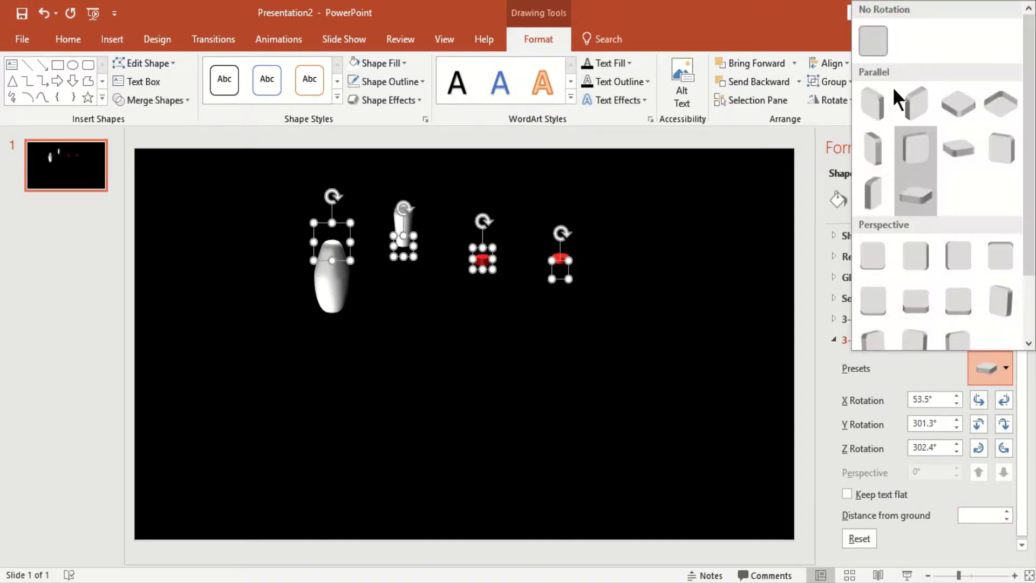
pyautogui.click(866, 45)
# - Align the parts centre and middle into one stack, then group them
pyautogui.click(842, 62)
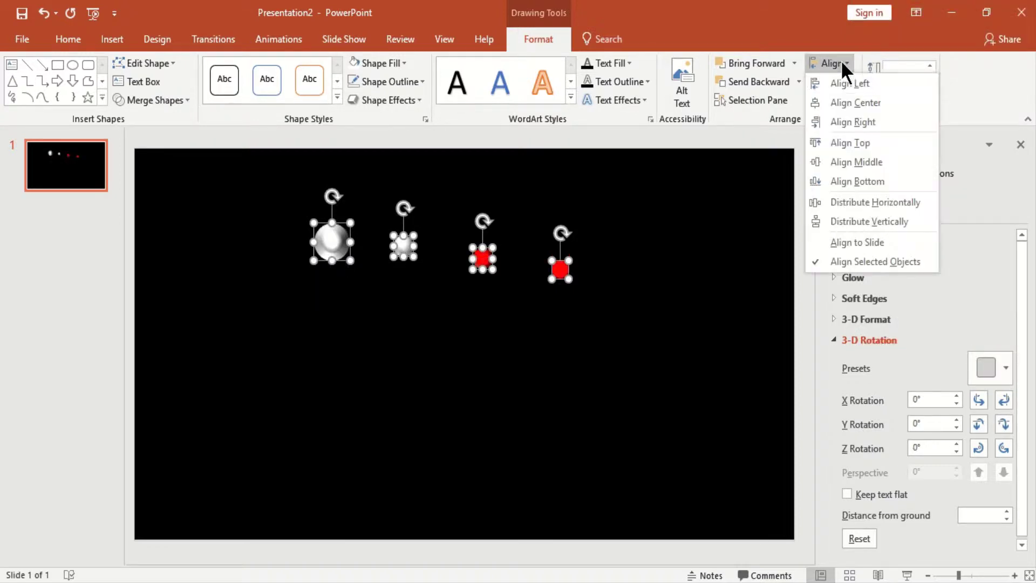
pyautogui.click(843, 101)
pyautogui.click(847, 64)
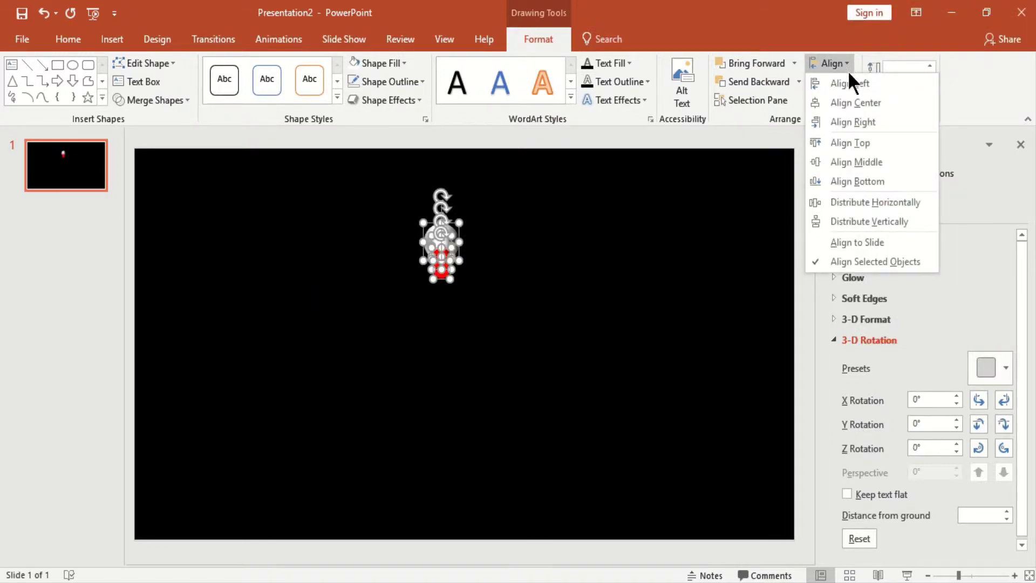
pyautogui.click(857, 160)
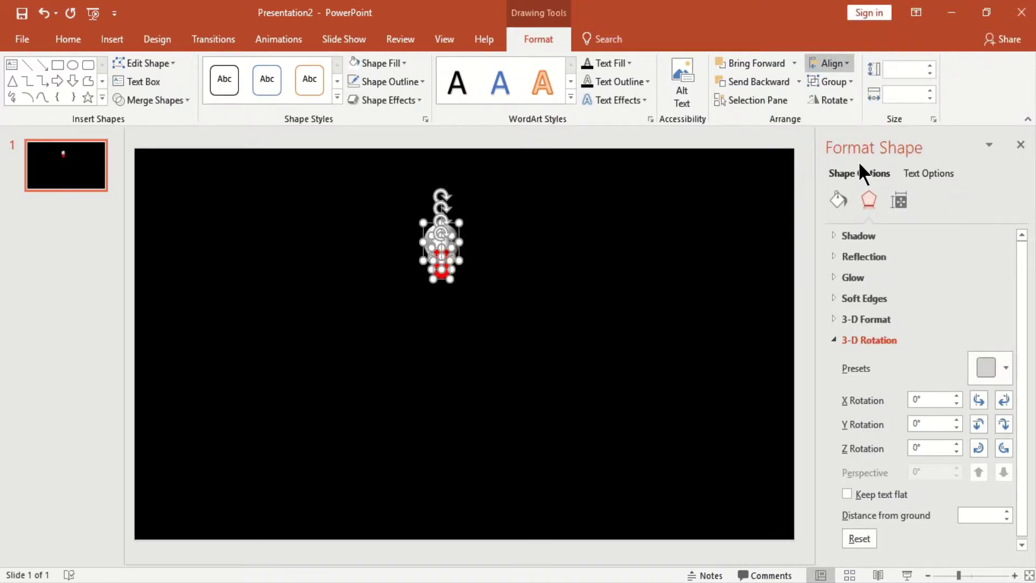
pyautogui.click(840, 82)
pyautogui.click(840, 99)
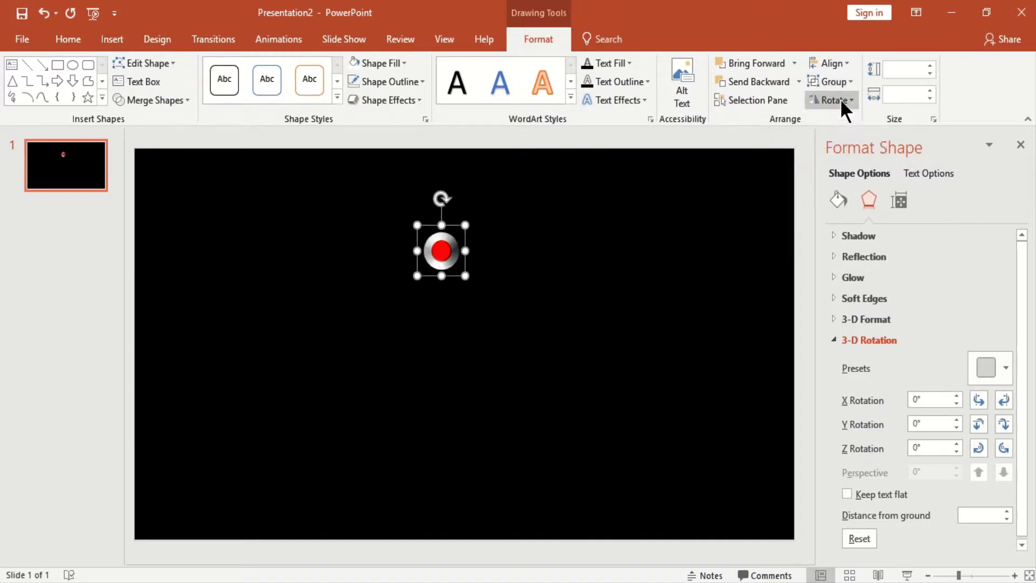
# - Give the grouped pin a Standard 3-D material
pyautogui.click(877, 341)
pyautogui.click(883, 321)
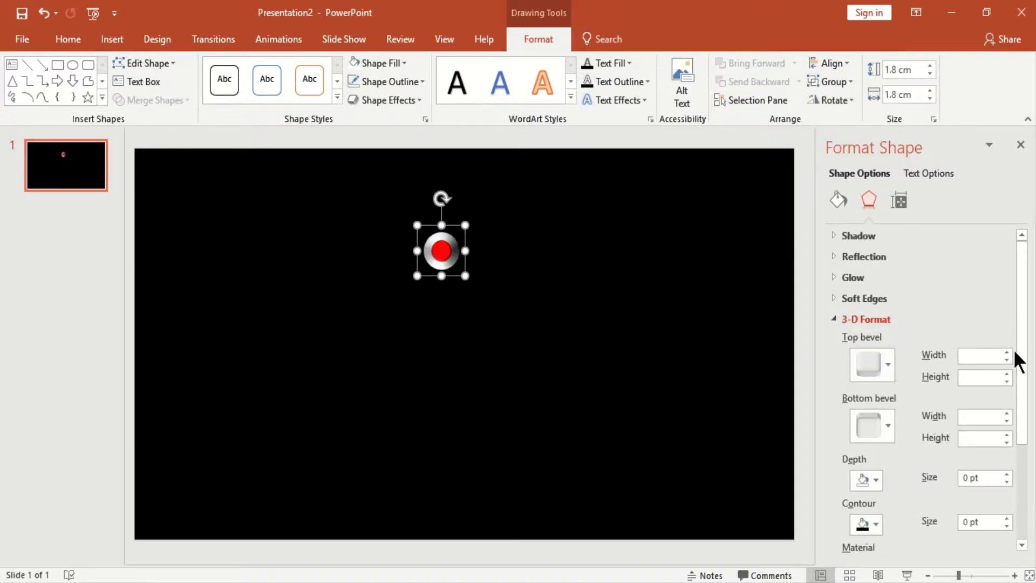
pyautogui.moveTo(1027, 419); pyautogui.dragTo(945, 483)
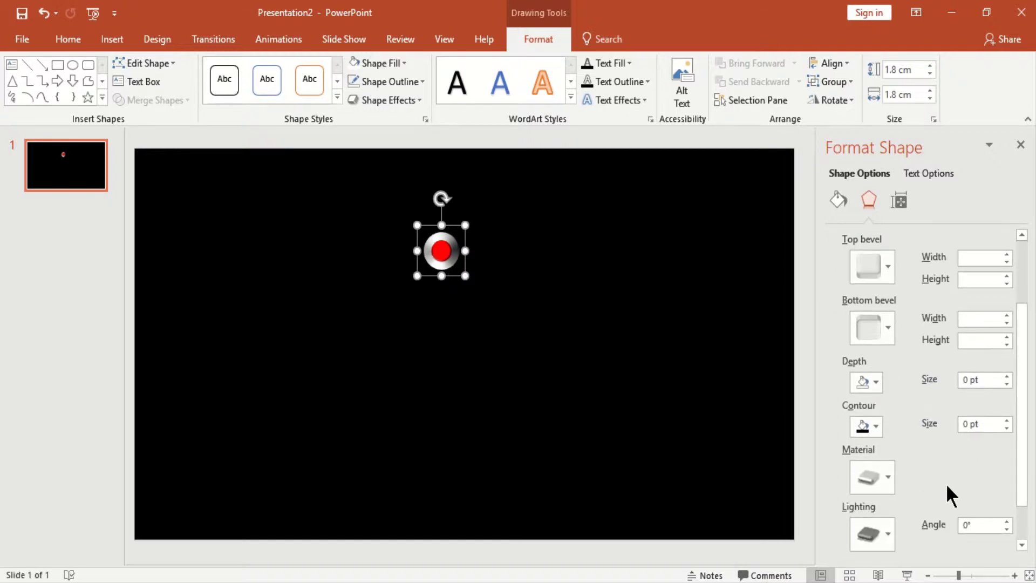
pyautogui.click(870, 478)
pyautogui.click(960, 319)
# - Apply an outer shadow preset to the pin
pyautogui.moveTo(1027, 376); pyautogui.dragTo(1023, 254)
pyautogui.click(868, 234)
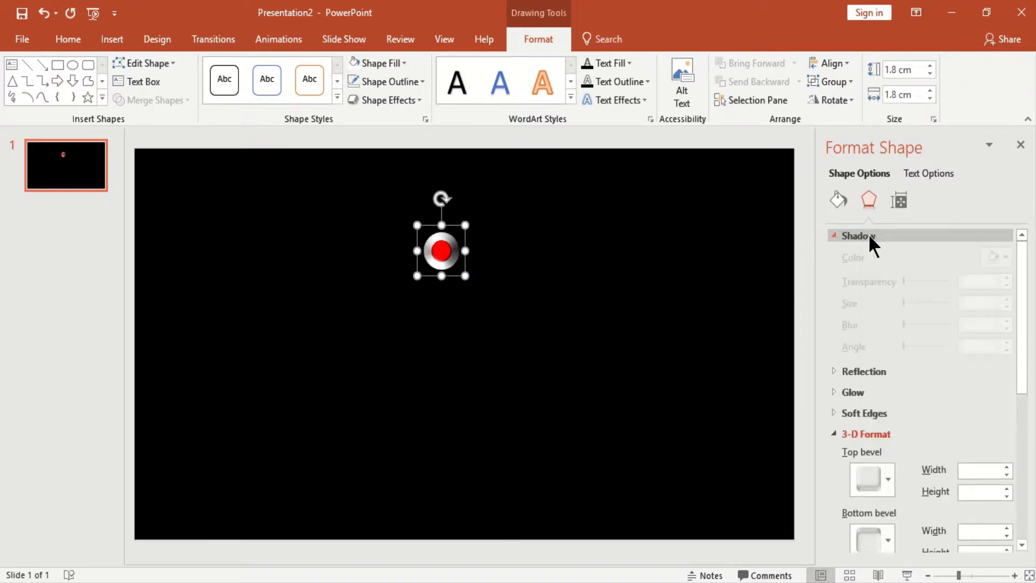
pyautogui.click(999, 251)
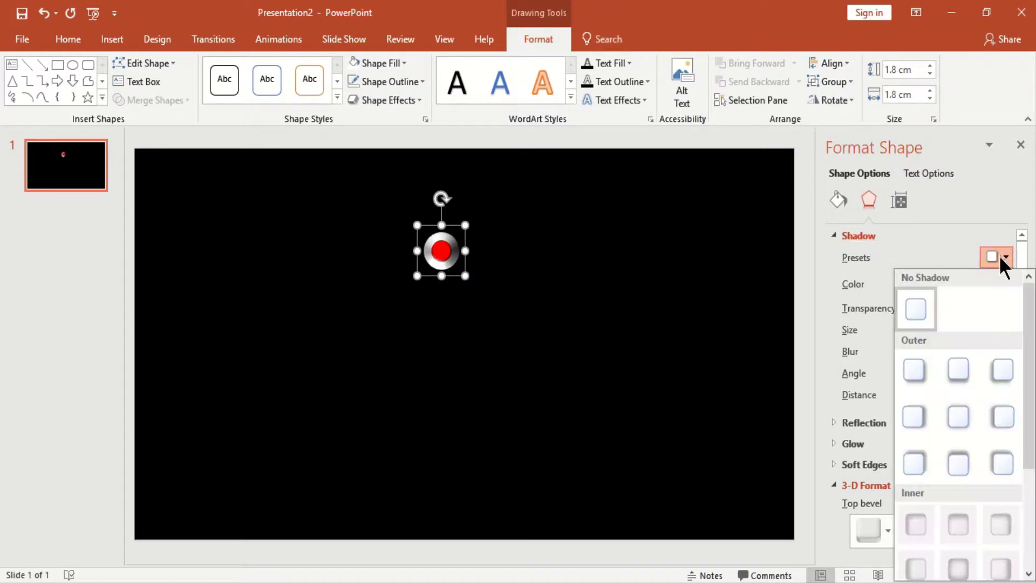
pyautogui.click(967, 410)
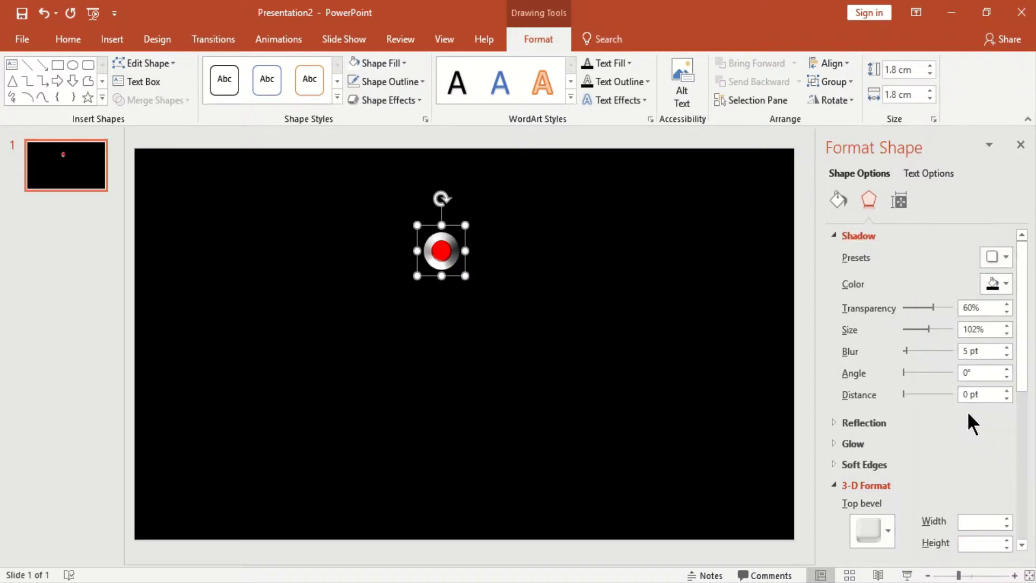
pyautogui.click(854, 232)
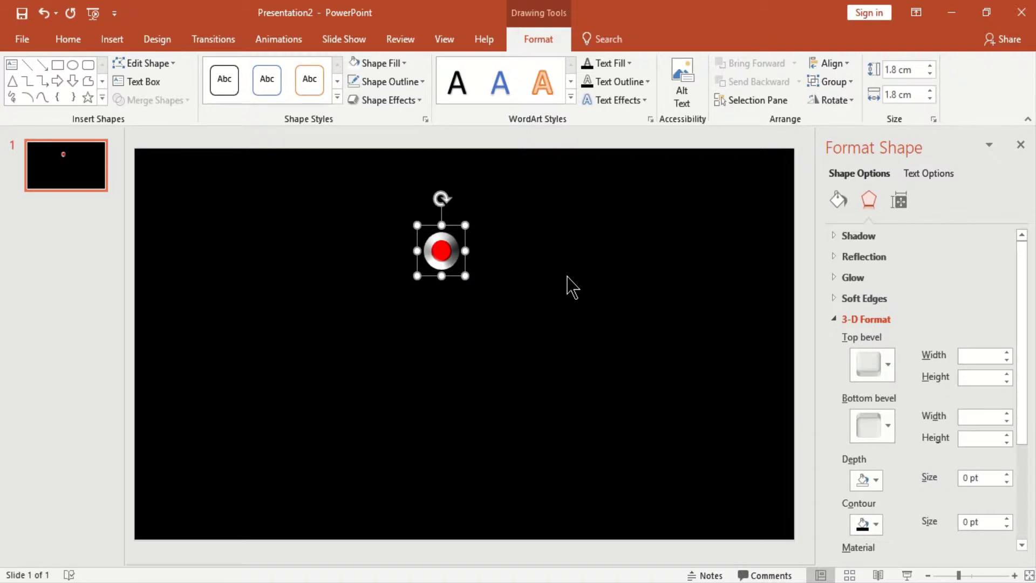
# - Duplicate the pin into four copies and stack them in a column, with gridlines turned on
pyautogui.hotkey('ctrl', 'd')
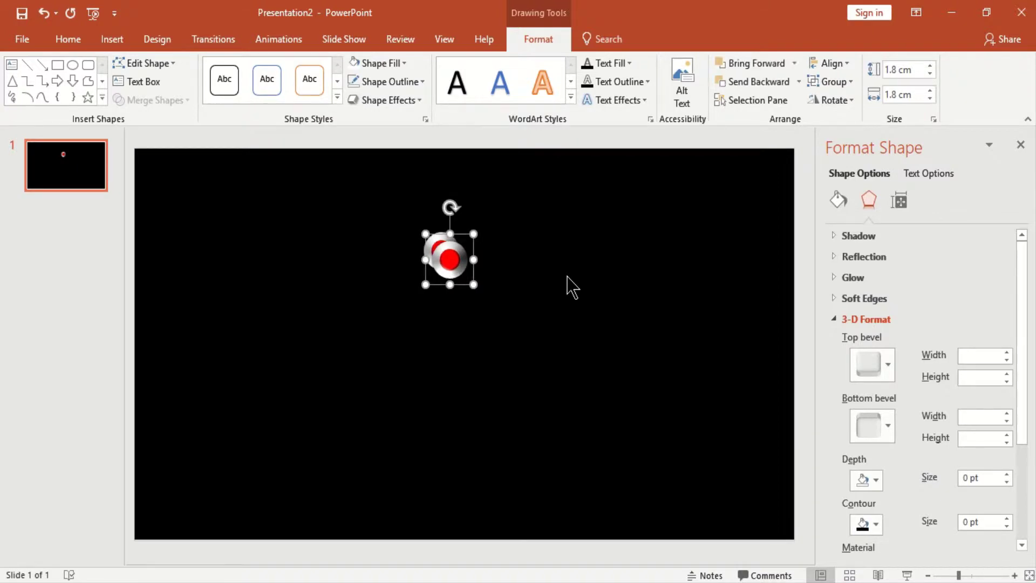
pyautogui.hotkey('ctrl', 'd')
pyautogui.hotkey('ctrl', 'd')
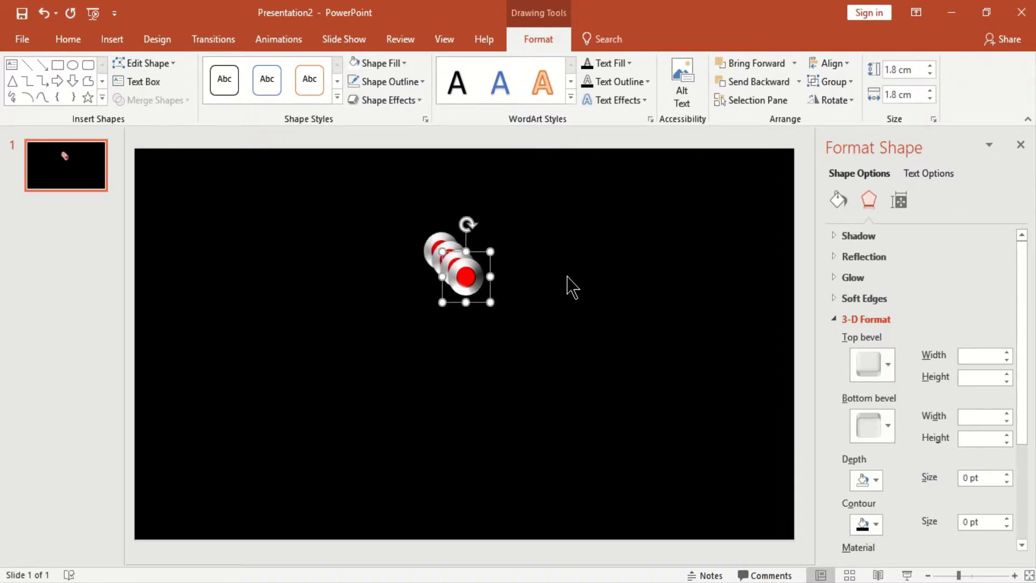
pyautogui.click(444, 38)
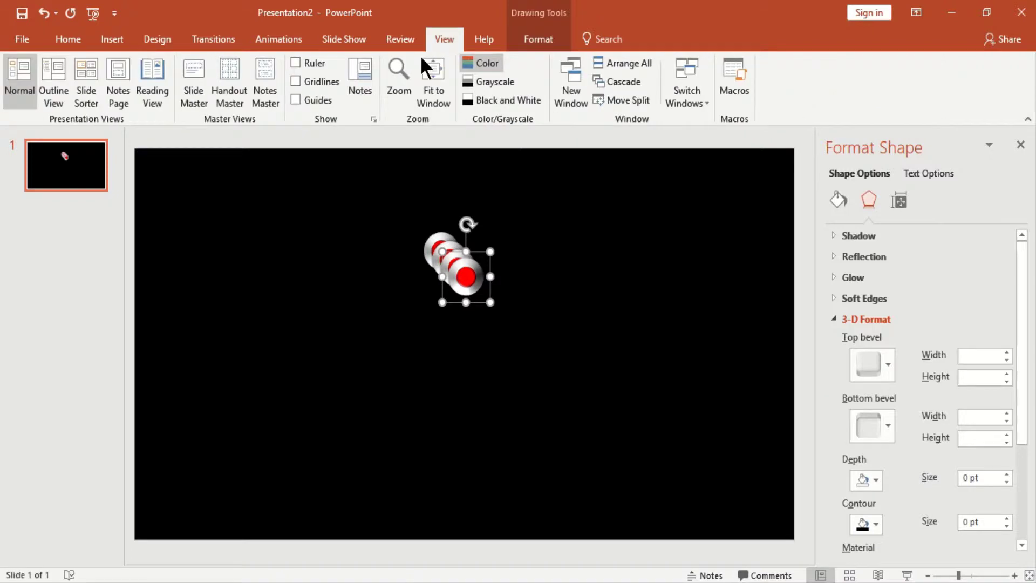
pyautogui.click(329, 80)
pyautogui.moveTo(469, 281); pyautogui.dragTo(506, 471)
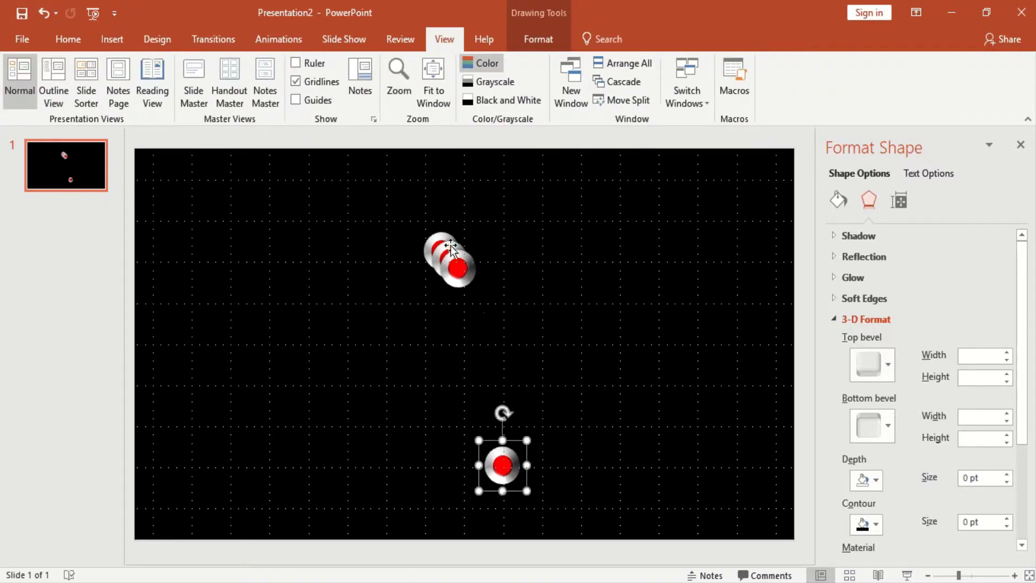
pyautogui.moveTo(457, 268); pyautogui.dragTo(502, 224)
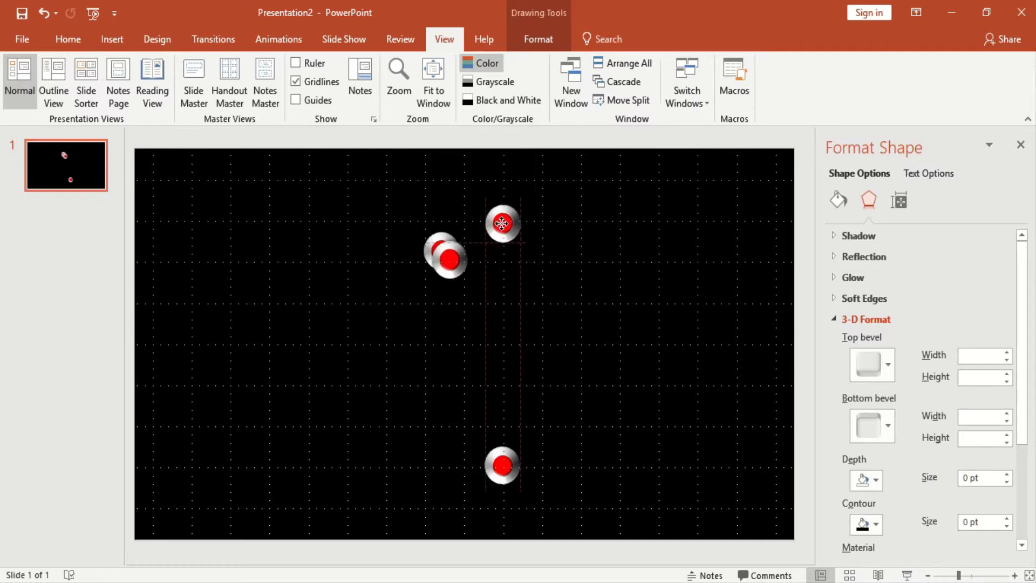
pyautogui.moveTo(456, 267); pyautogui.dragTo(506, 307)
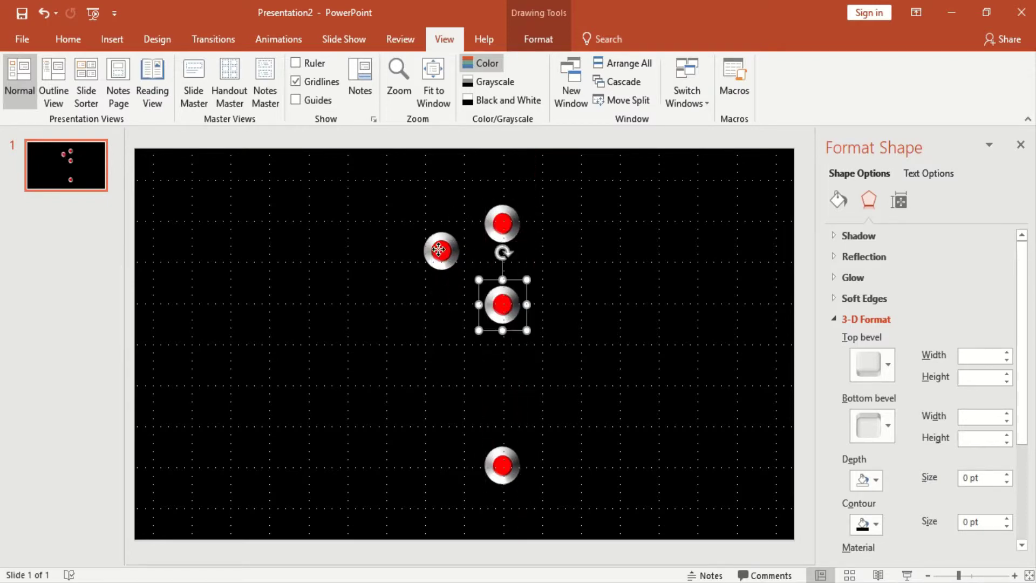
pyautogui.moveTo(443, 254); pyautogui.dragTo(504, 377)
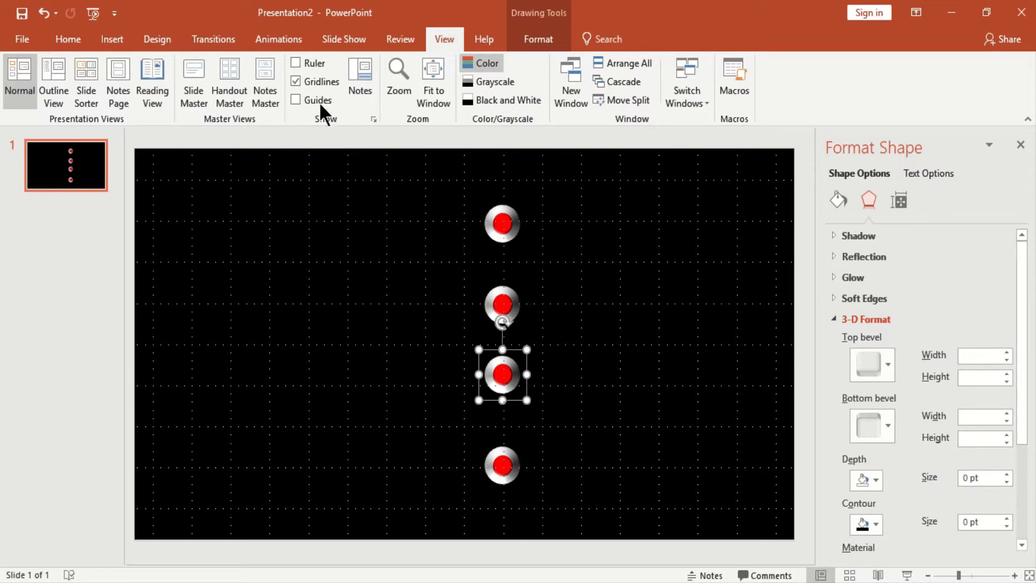
# - Centre the four column pins horizontally and distribute them evenly vertically
pyautogui.keyDown('shift'); pyautogui.click(512, 230); pyautogui.keyUp('shift')
pyautogui.keyDown('shift'); pyautogui.click(512, 311); pyautogui.keyUp('shift')
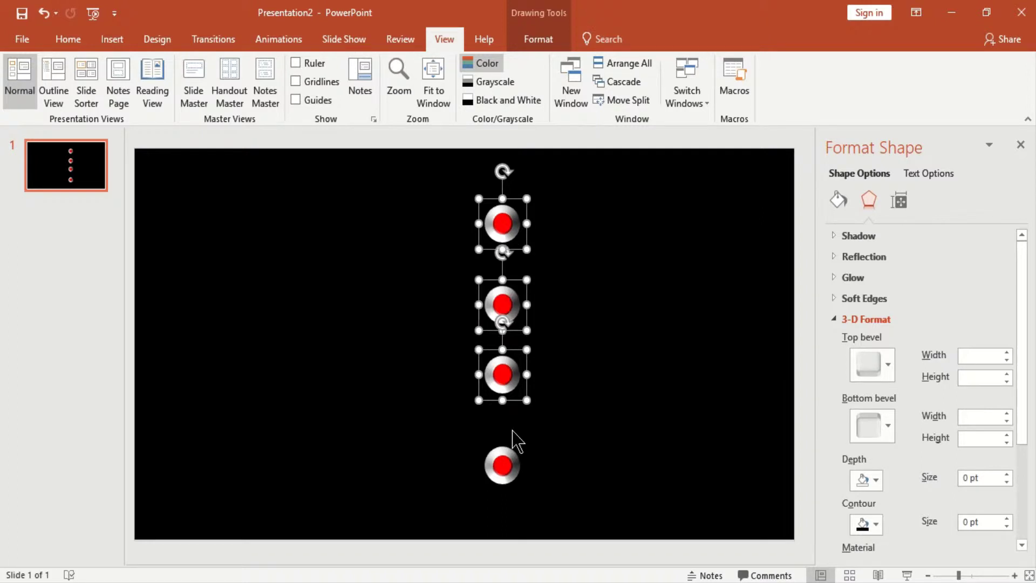
pyautogui.keyDown('shift'); pyautogui.click(507, 461); pyautogui.keyUp('shift')
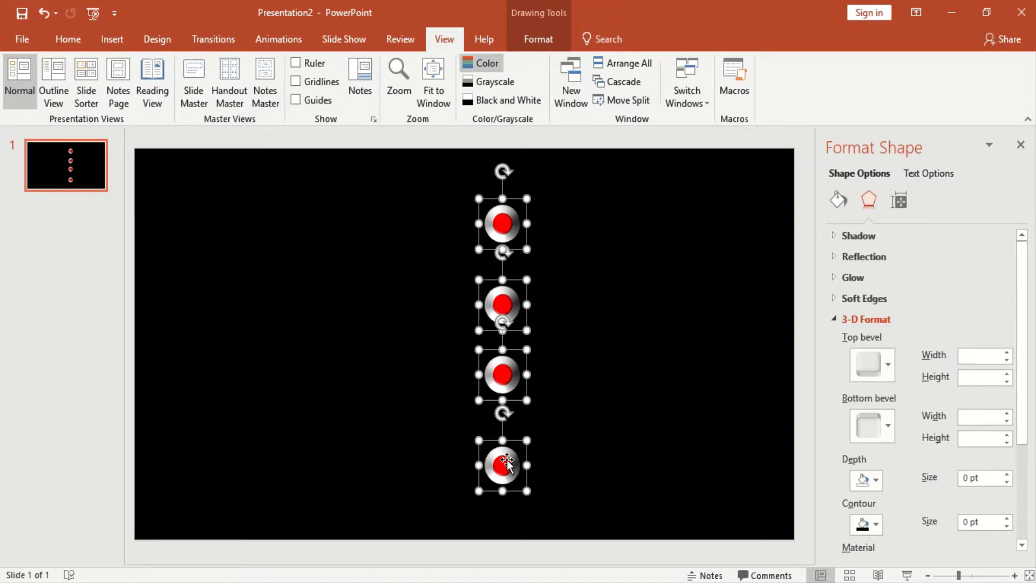
pyautogui.click(531, 45)
pyautogui.click(827, 65)
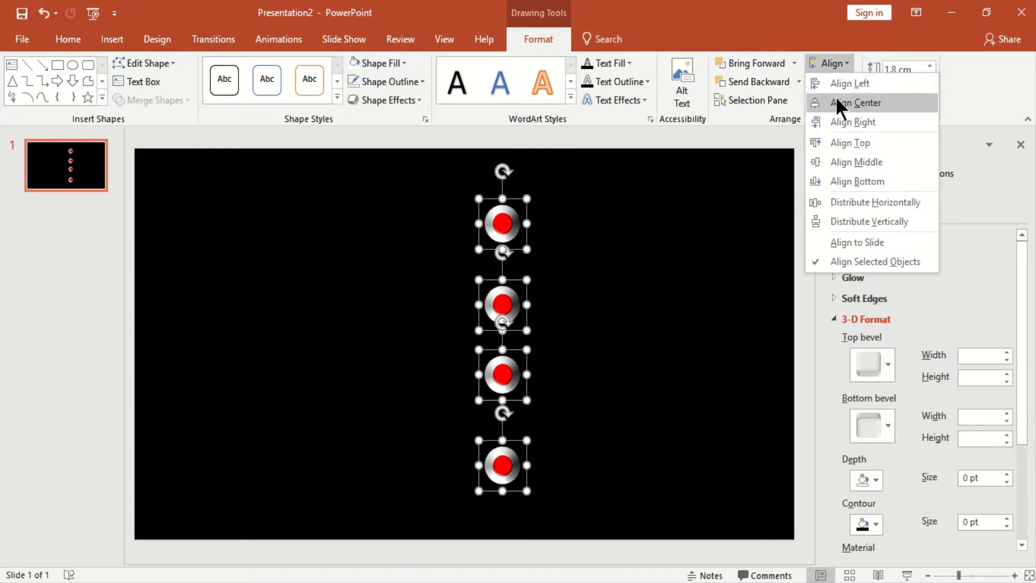
pyautogui.click(836, 100)
pyautogui.click(838, 66)
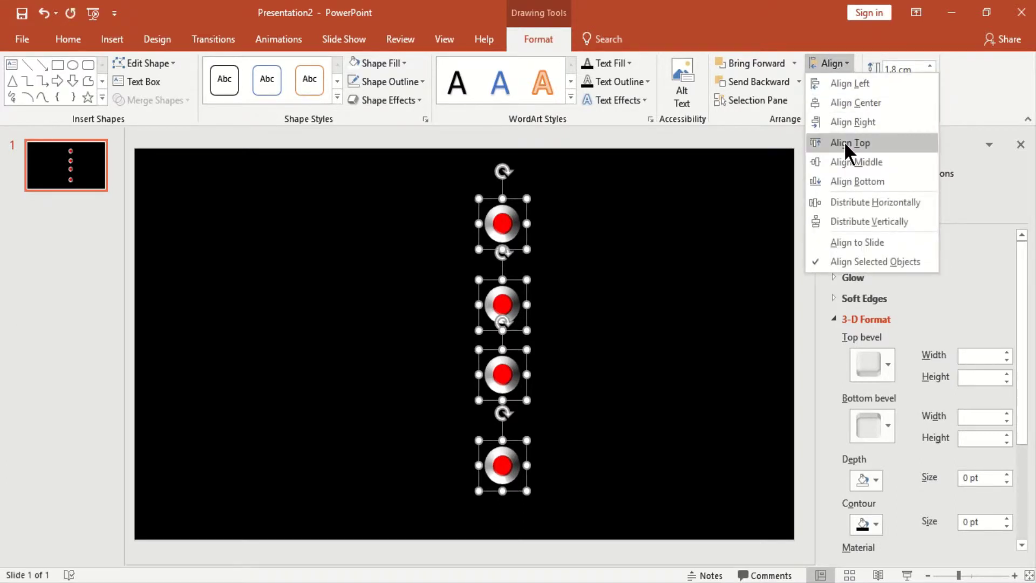
pyautogui.click(850, 219)
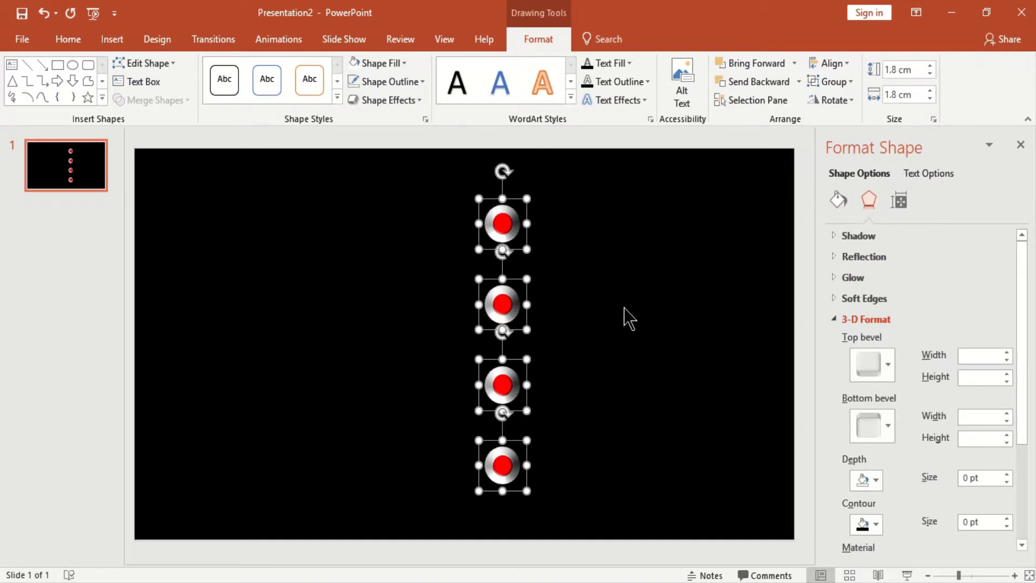
pyautogui.click(612, 319)
# - Ctrl-drag a copy of three pins to the left to form the three-pin column
pyautogui.click(491, 221)
pyautogui.keyDown('shift'); pyautogui.click(497, 309); pyautogui.keyUp('shift')
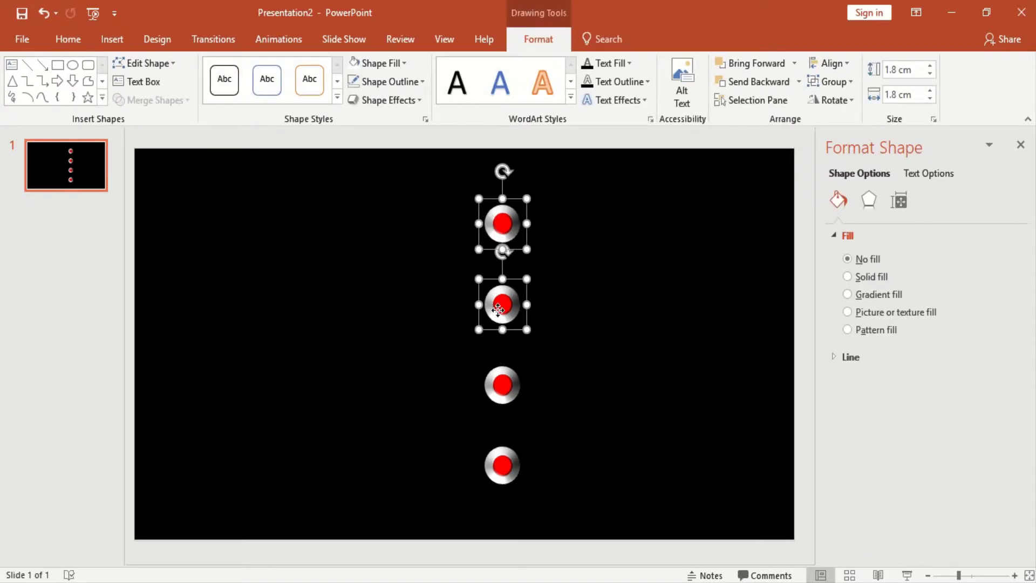
pyautogui.keyDown('shift'); pyautogui.click(502, 382); pyautogui.keyUp('shift')
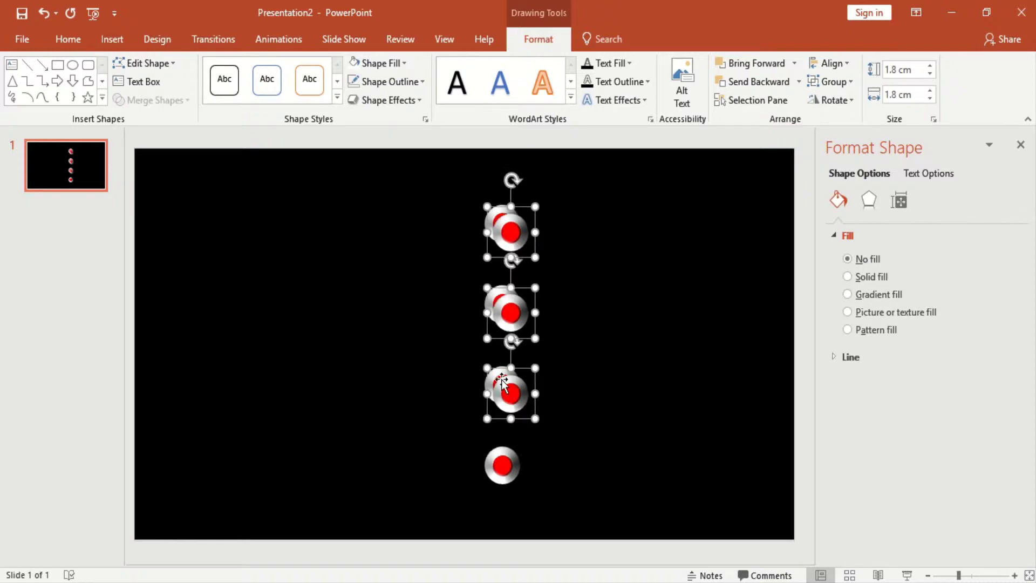
pyautogui.moveTo(505, 385); pyautogui.dragTo(447, 419)
pyautogui.moveTo(443, 342); pyautogui.dragTo(442, 352)
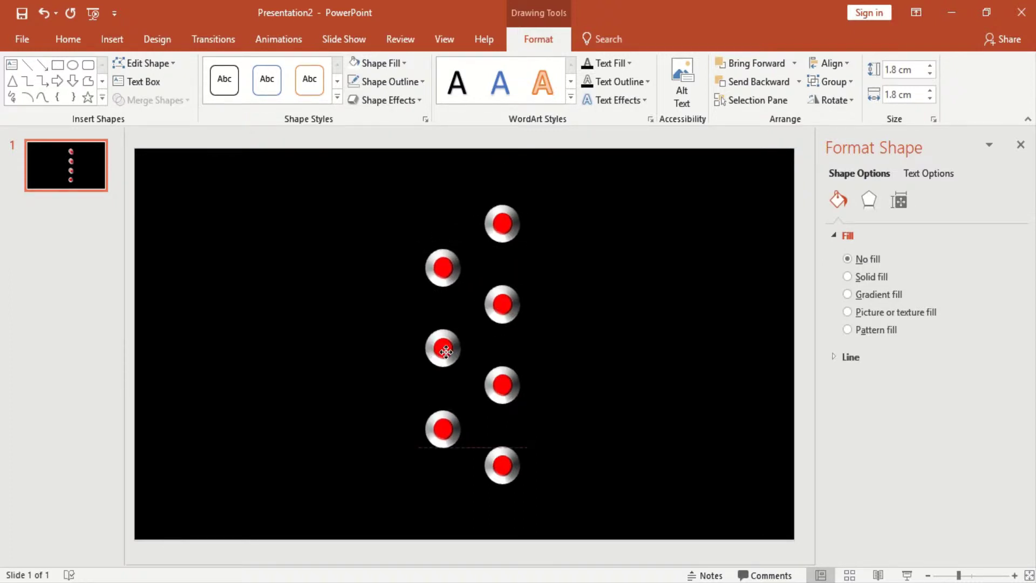
pyautogui.keyDown('shift'); pyautogui.click(503, 306); pyautogui.keyUp('shift')
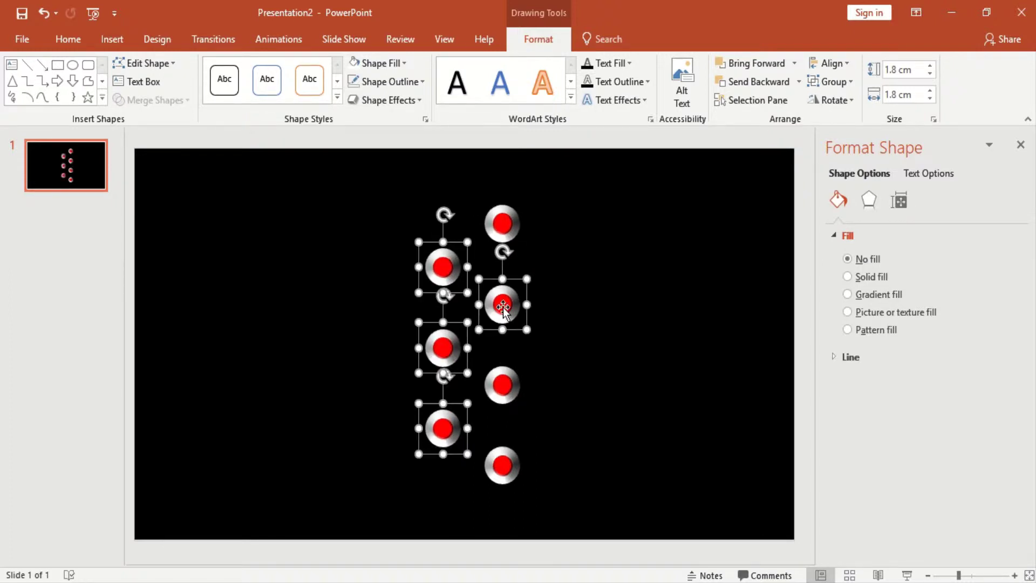
pyautogui.click(456, 301)
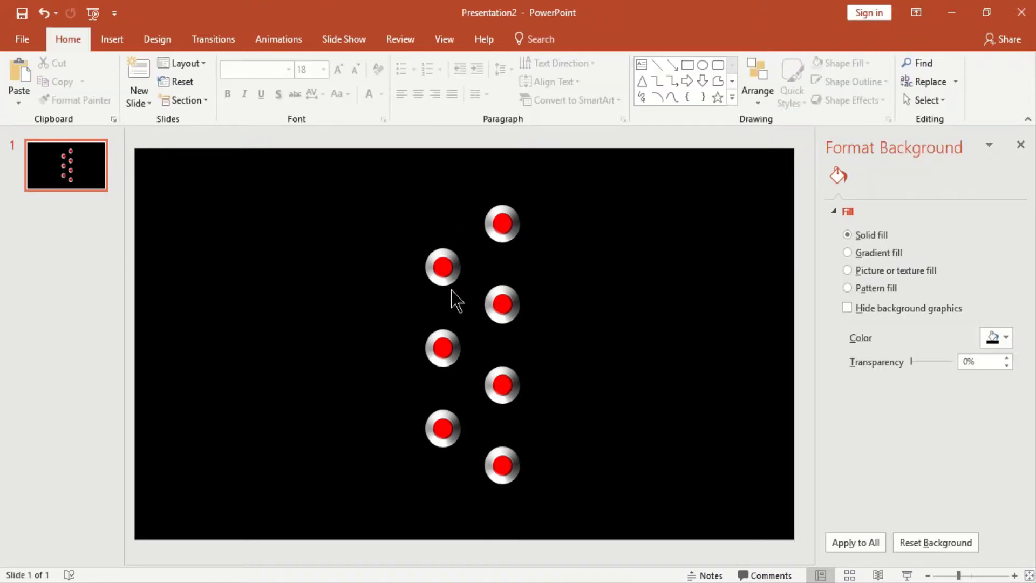
# - Copy two circles further left for the two-pin column and one more as the triangle tip
pyautogui.keyDown('shift'); pyautogui.click(445, 349); pyautogui.keyUp('shift')
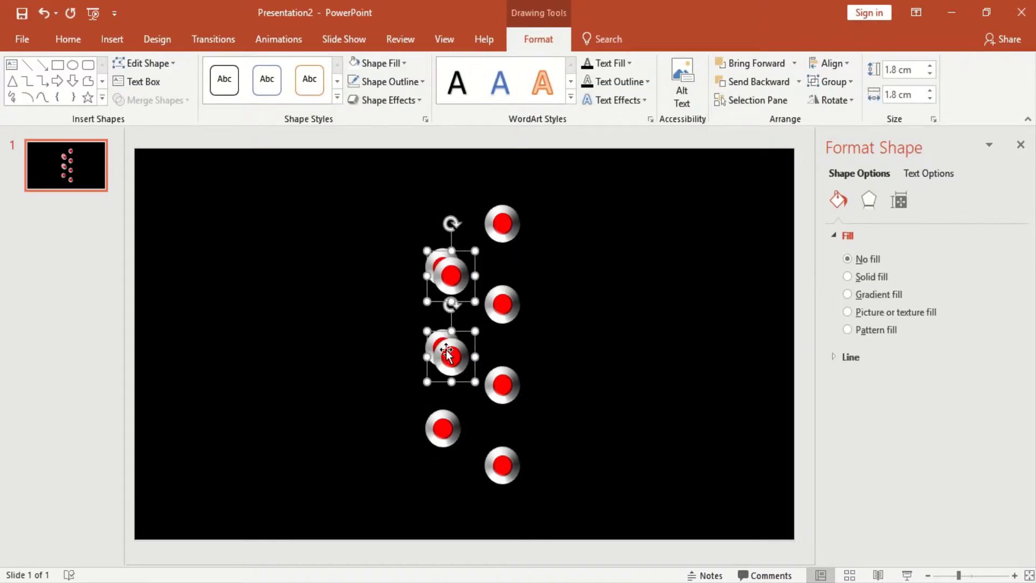
pyautogui.keyDown('ctrl'); pyautogui.moveTo(446, 348); pyautogui.dragTo(379, 382); pyautogui.keyUp('ctrl')
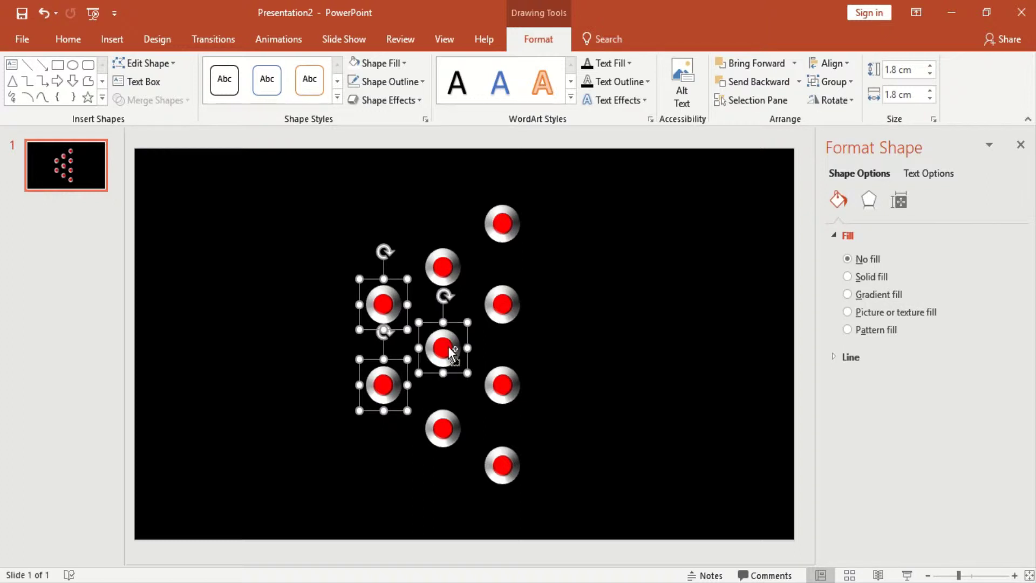
pyautogui.click(522, 354)
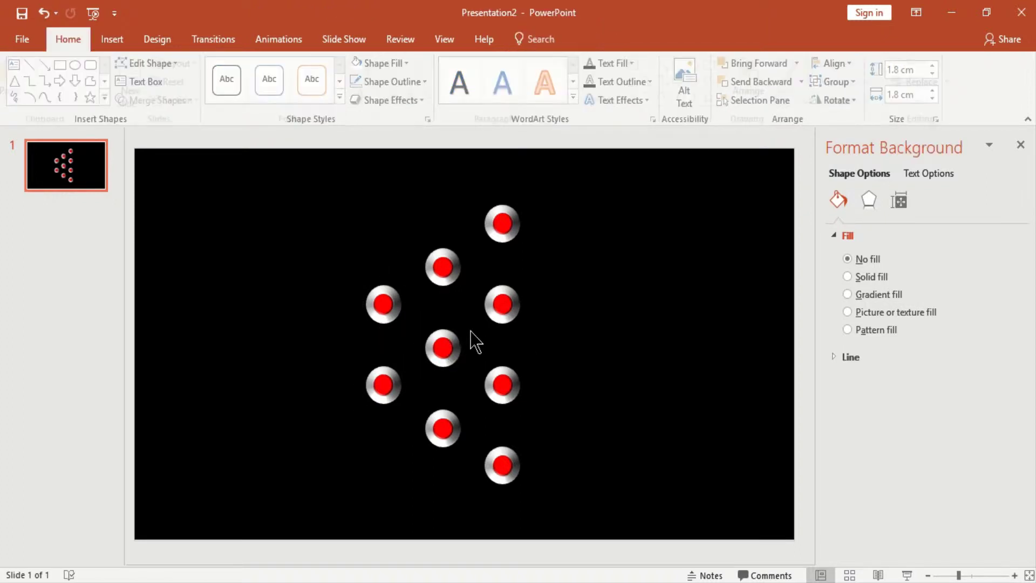
pyautogui.moveTo(382, 307); pyautogui.dragTo(325, 337)
pyautogui.keyDown('shift'); pyautogui.click(383, 304); pyautogui.keyUp('shift')
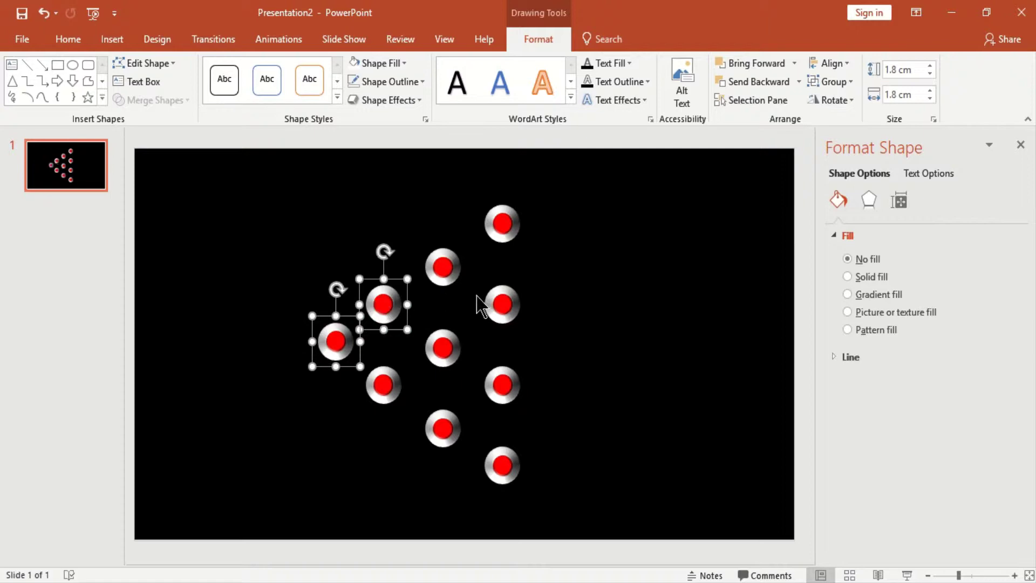
pyautogui.click(535, 285)
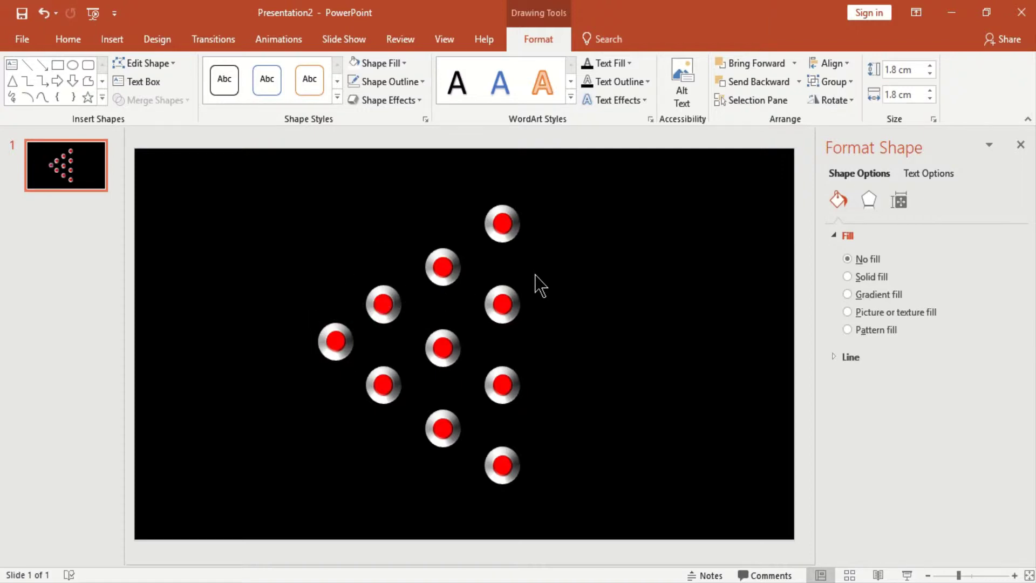
pyautogui.click(380, 303)
# - Group the two-circle column, then group the three circles of the middle column
pyautogui.keyDown('shift'); pyautogui.click(383, 385); pyautogui.keyUp('shift')
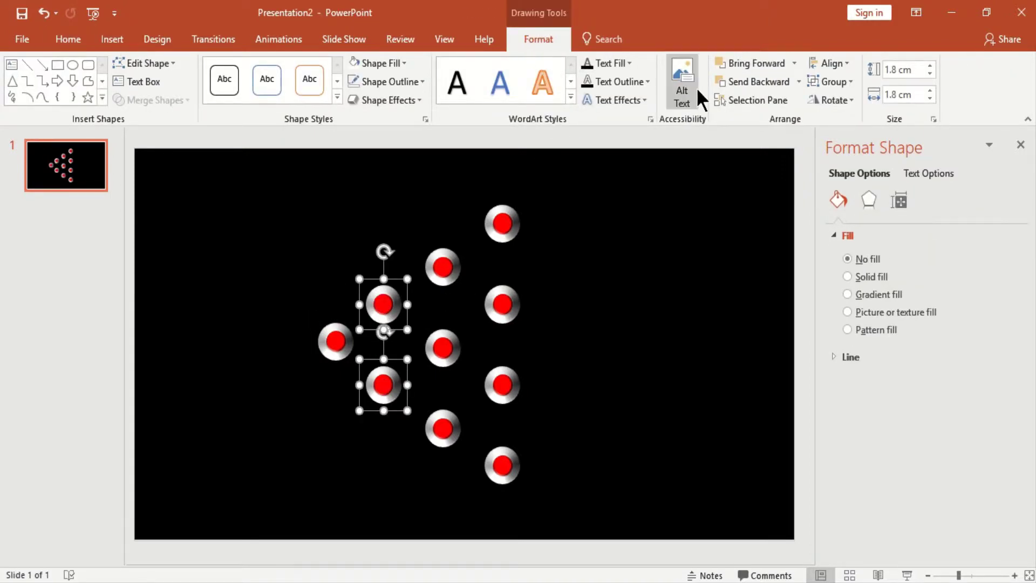
pyautogui.click(834, 82)
pyautogui.click(837, 100)
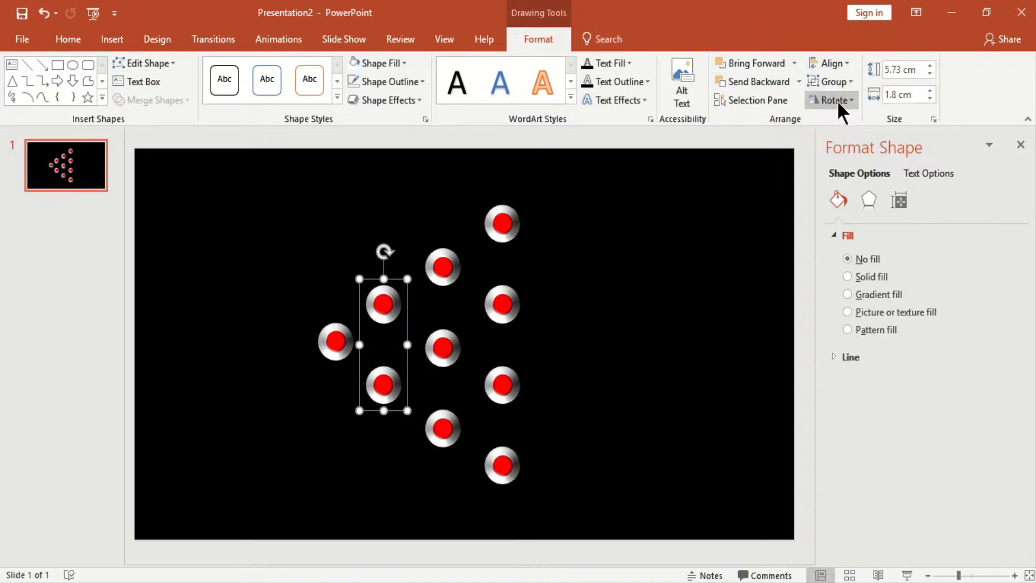
pyautogui.click(443, 267)
pyautogui.keyDown('shift'); pyautogui.click(444, 334); pyautogui.keyUp('shift')
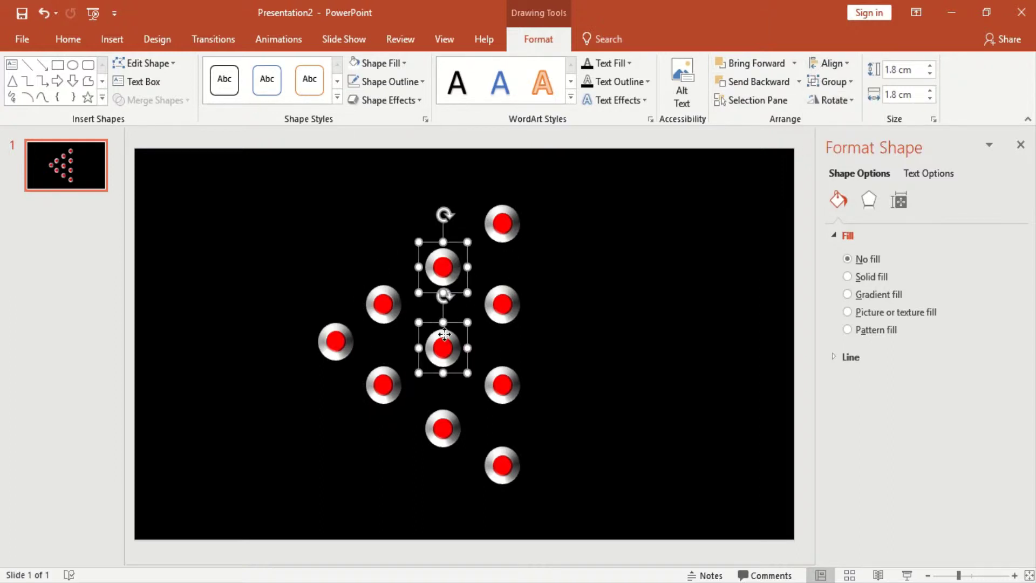
pyautogui.keyDown('shift'); pyautogui.click(443, 430); pyautogui.keyUp('shift')
pyautogui.click(830, 81)
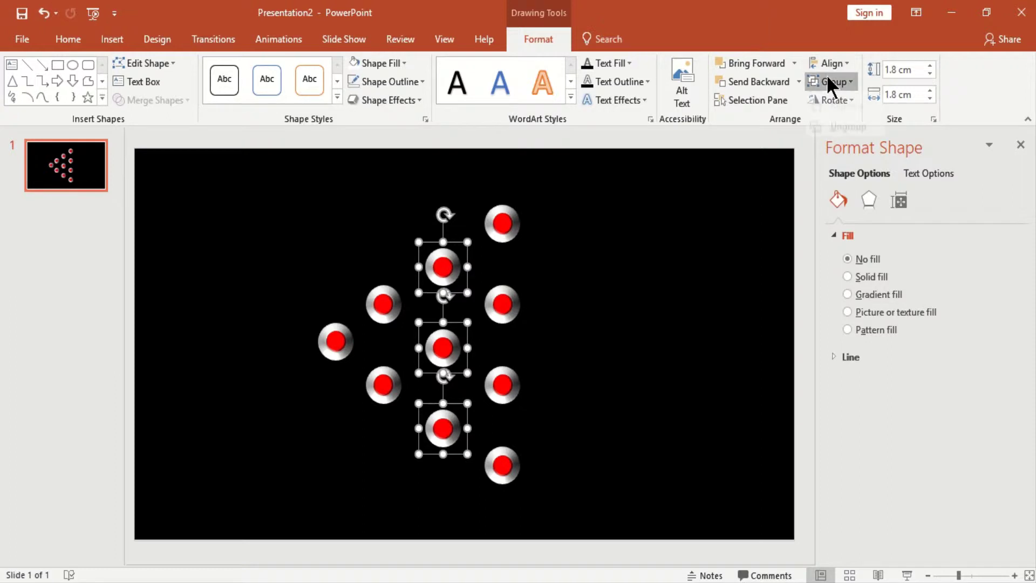
pyautogui.click(831, 101)
# - Group the four circles of the right column
pyautogui.click(500, 223)
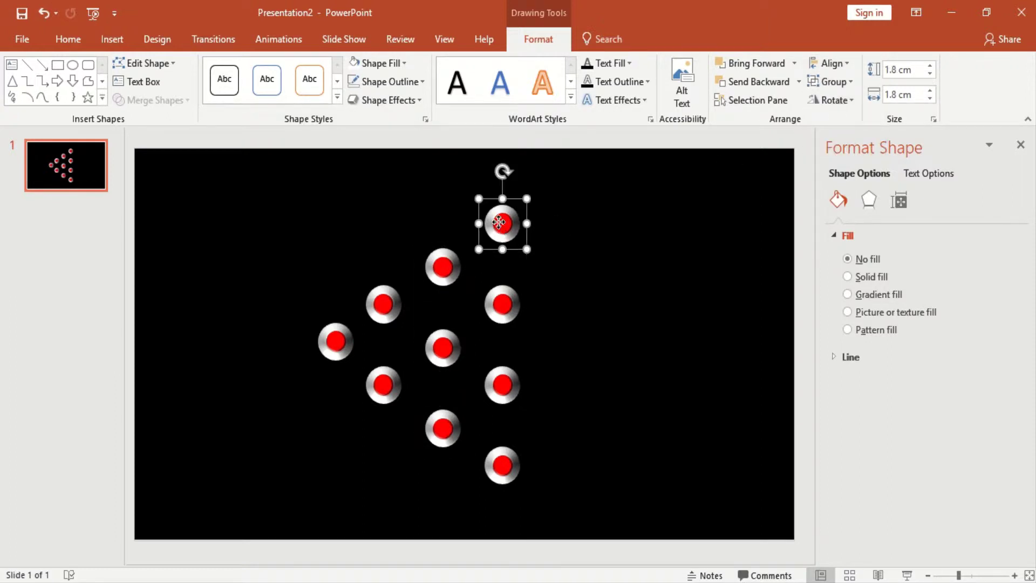
pyautogui.keyDown('shift'); pyautogui.click(503, 309); pyautogui.keyUp('shift')
pyautogui.keyDown('shift'); pyautogui.click(505, 388); pyautogui.keyUp('shift')
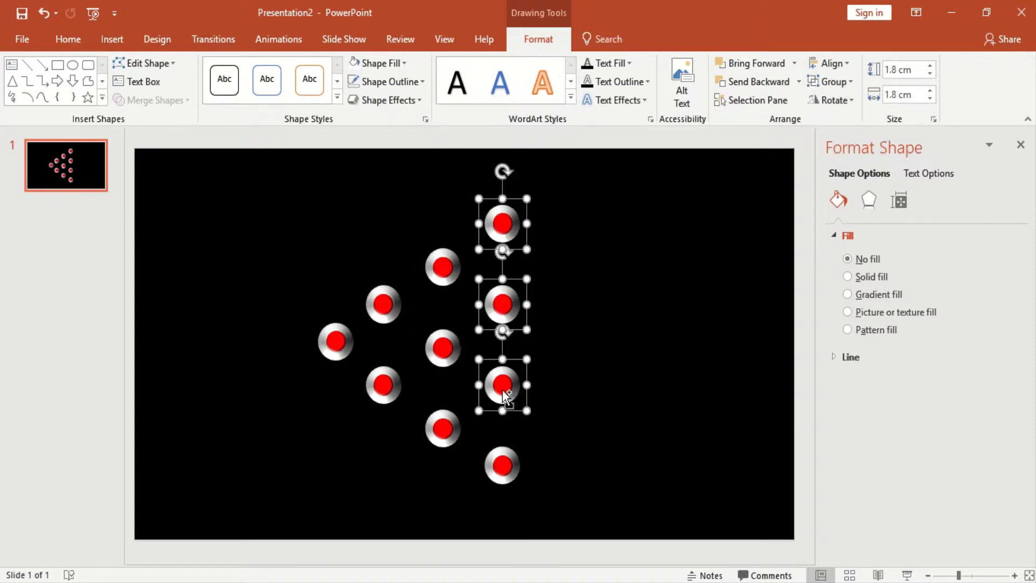
pyautogui.keyDown('shift'); pyautogui.click(505, 465); pyautogui.keyUp('shift')
pyautogui.click(845, 81)
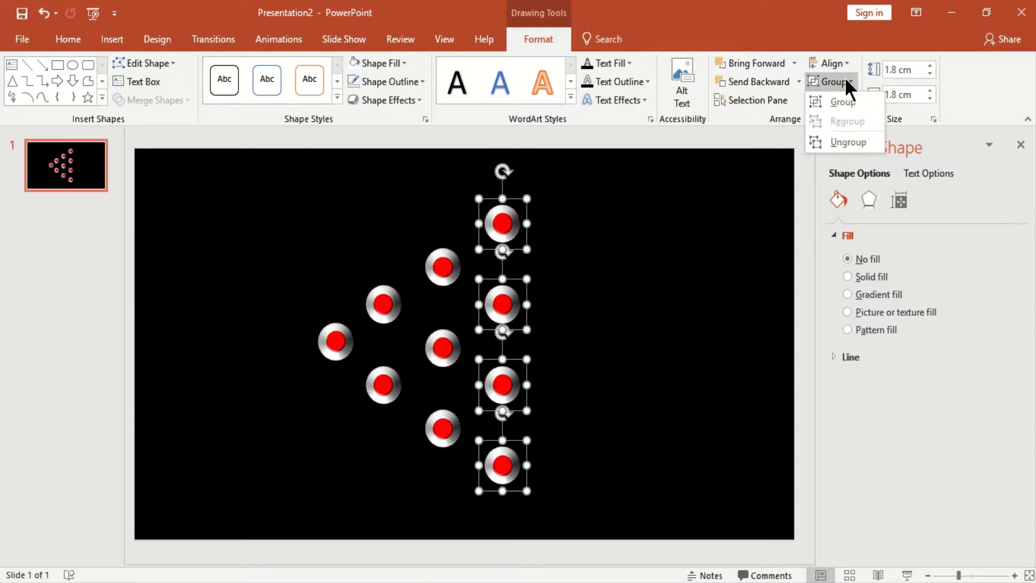
pyautogui.click(840, 106)
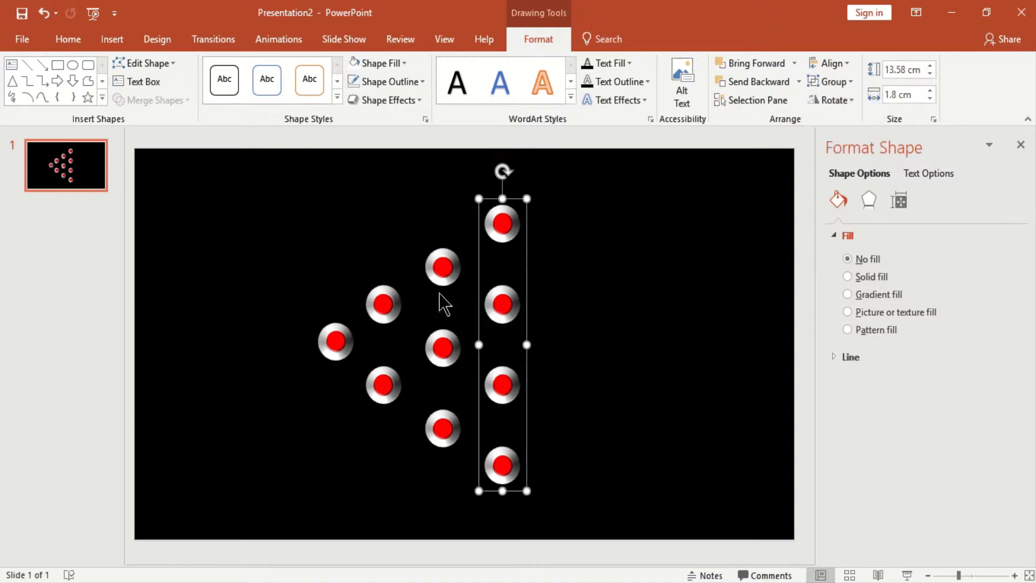
# - Align the column groups and tip circle to each other's middle
pyautogui.keyDown('shift'); pyautogui.click(446, 266); pyautogui.keyUp('shift')
pyautogui.keyDown('shift'); pyautogui.click(385, 305); pyautogui.keyUp('shift')
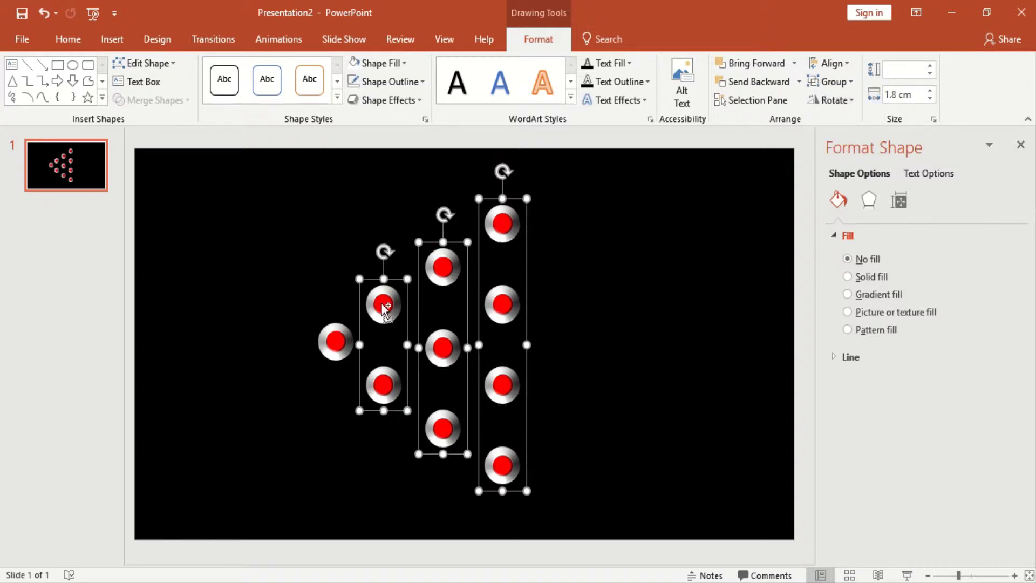
pyautogui.keyDown('shift'); pyautogui.click(335, 340); pyautogui.keyUp('shift')
pyautogui.click(834, 61)
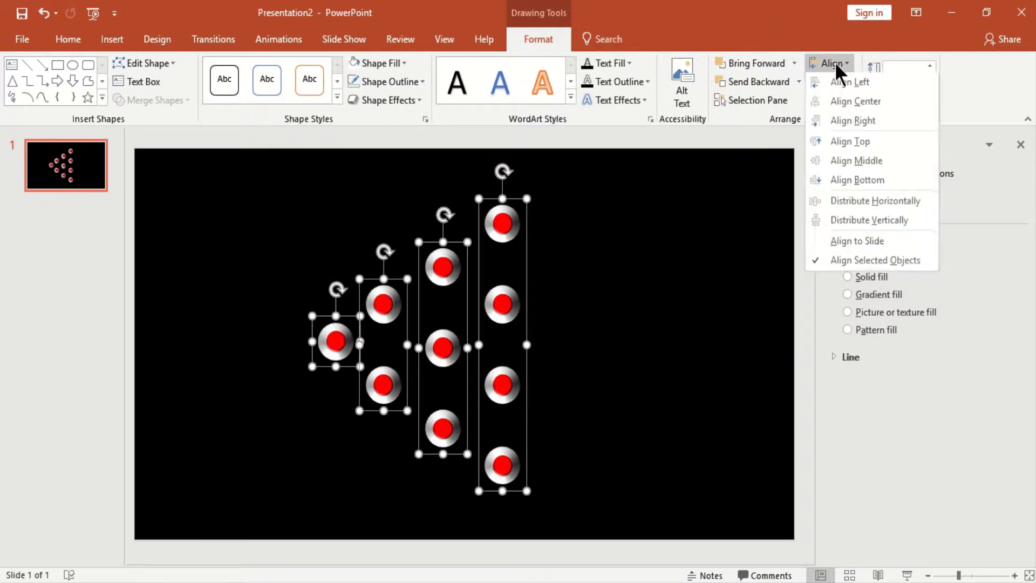
pyautogui.click(841, 160)
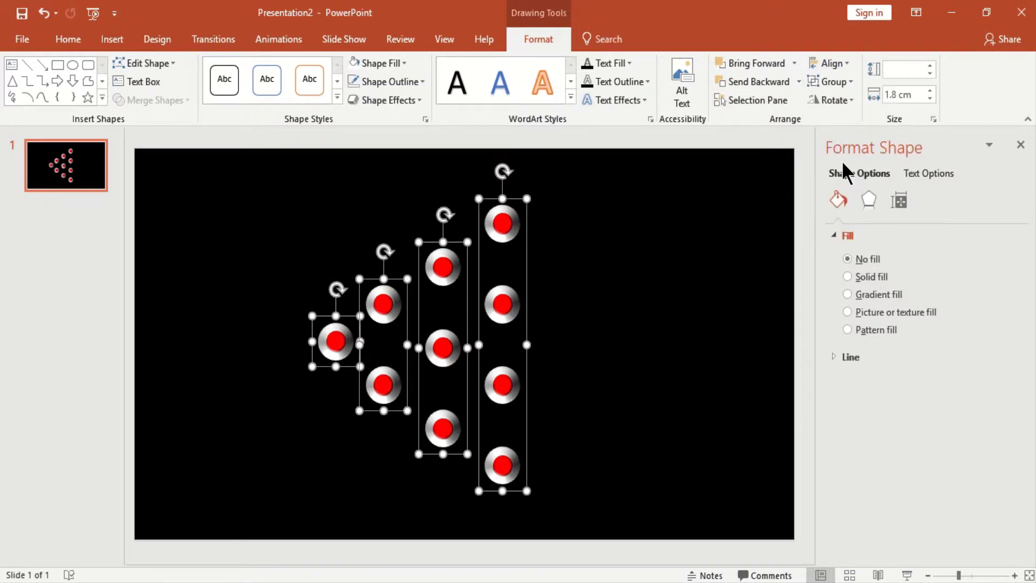
pyautogui.click(843, 67)
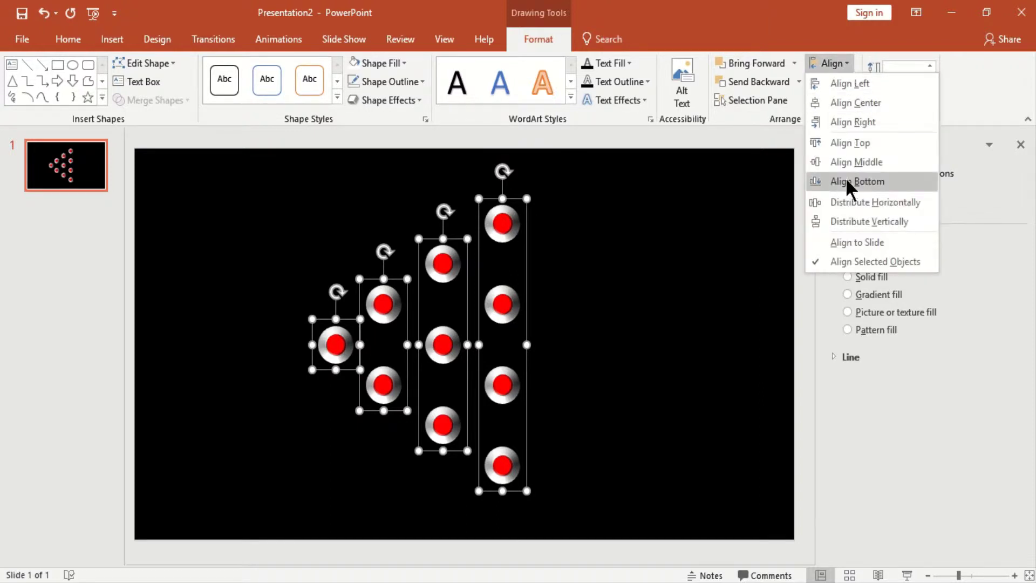
pyautogui.press('Escape')
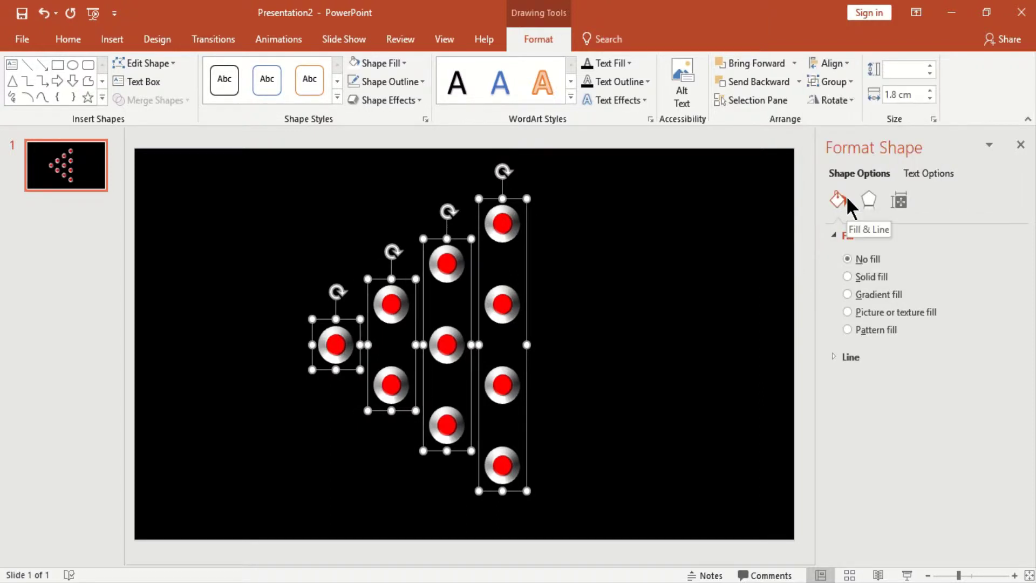
# - Ungroup the columns and marquee-select all ten pin circles
pyautogui.keyDown('shift'); pyautogui.click(341, 346); pyautogui.keyUp('shift')
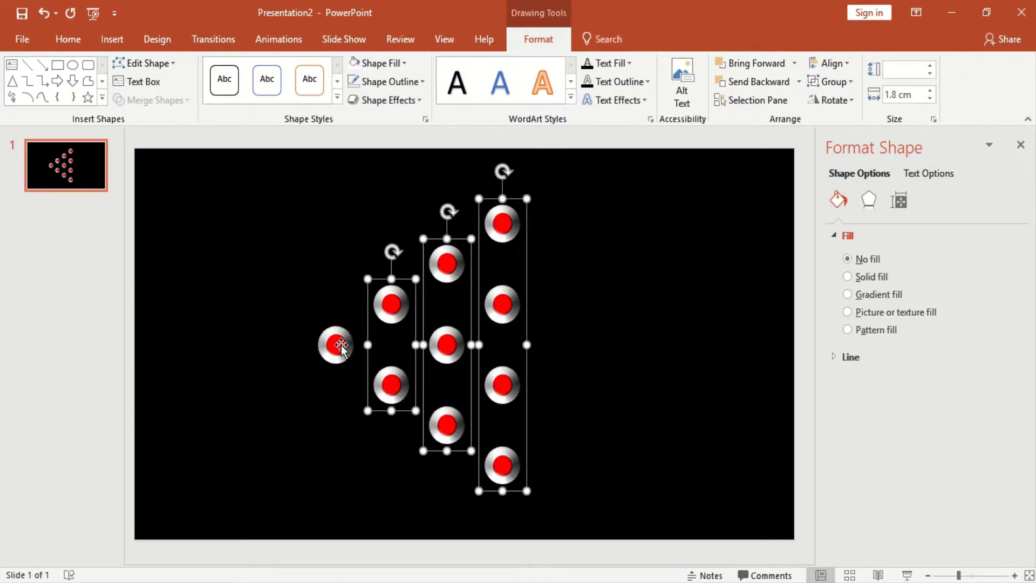
pyautogui.click(846, 81)
pyautogui.click(840, 145)
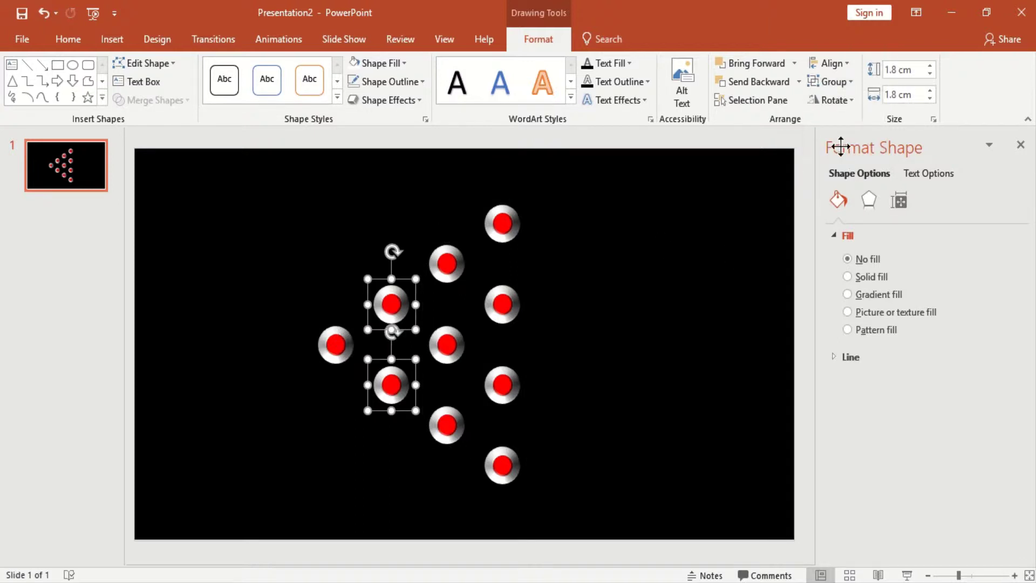
pyautogui.click(624, 318)
pyautogui.moveTo(269, 191)
pyautogui.mouseDown()
pyautogui.moveTo(354, 447)
pyautogui.moveTo(588, 523)
pyautogui.mouseUp()
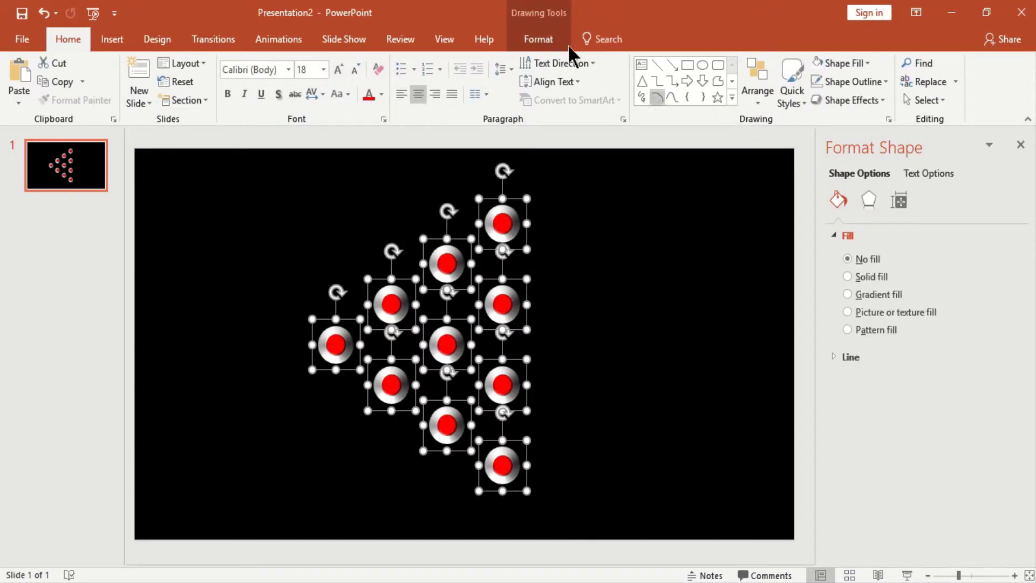
pyautogui.click(540, 39)
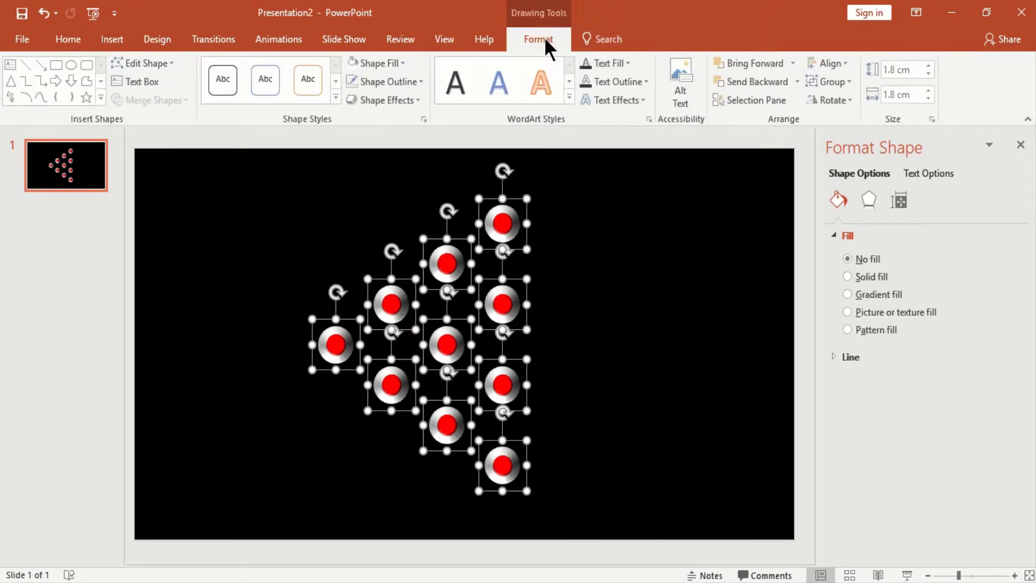
pyautogui.click(842, 82)
# - Group the ten circles and set 3-D rotation to X 72°, Y 295°, Z 285°
pyautogui.click(841, 103)
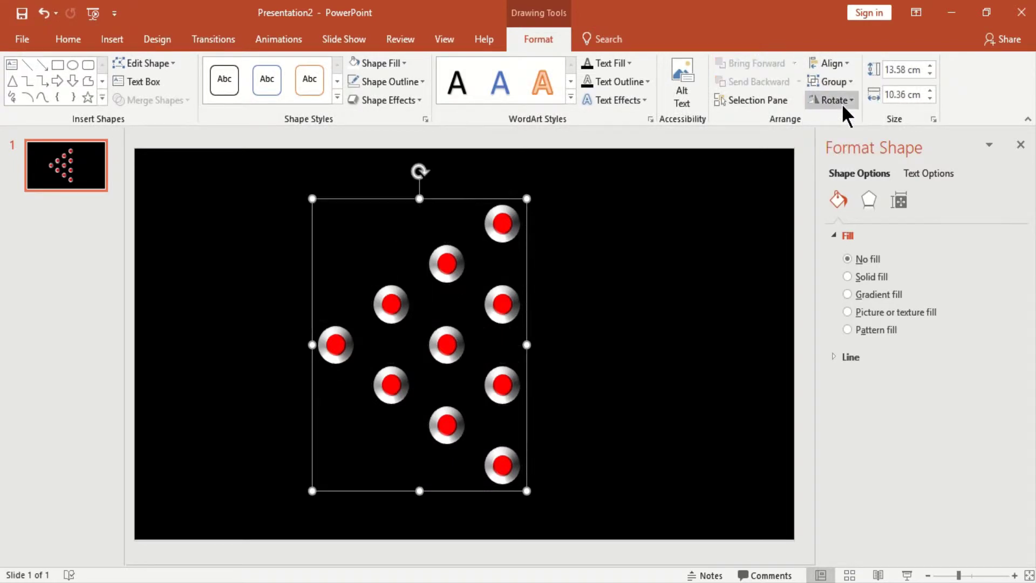
pyautogui.click(870, 199)
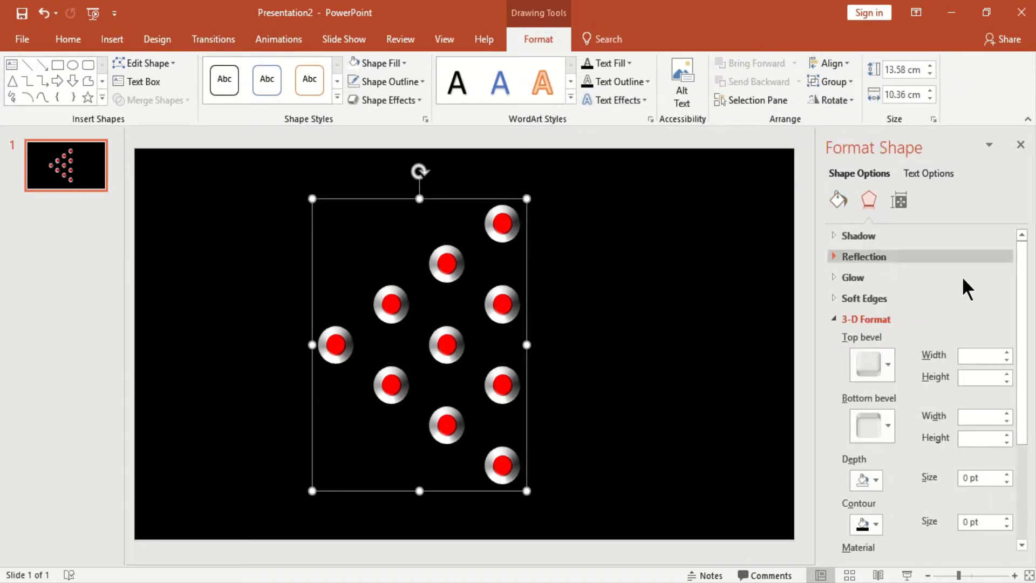
pyautogui.click(891, 318)
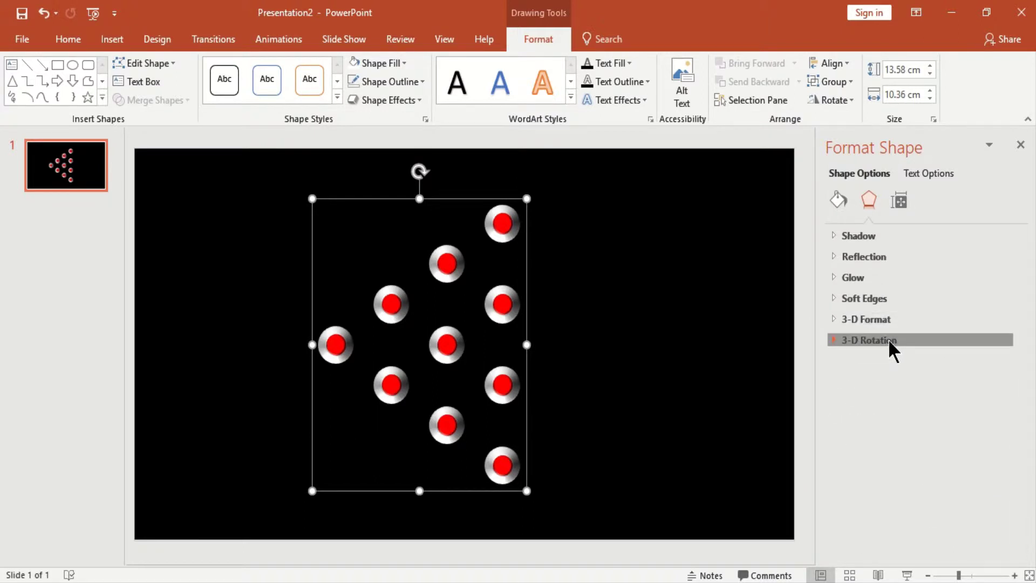
pyautogui.click(889, 339)
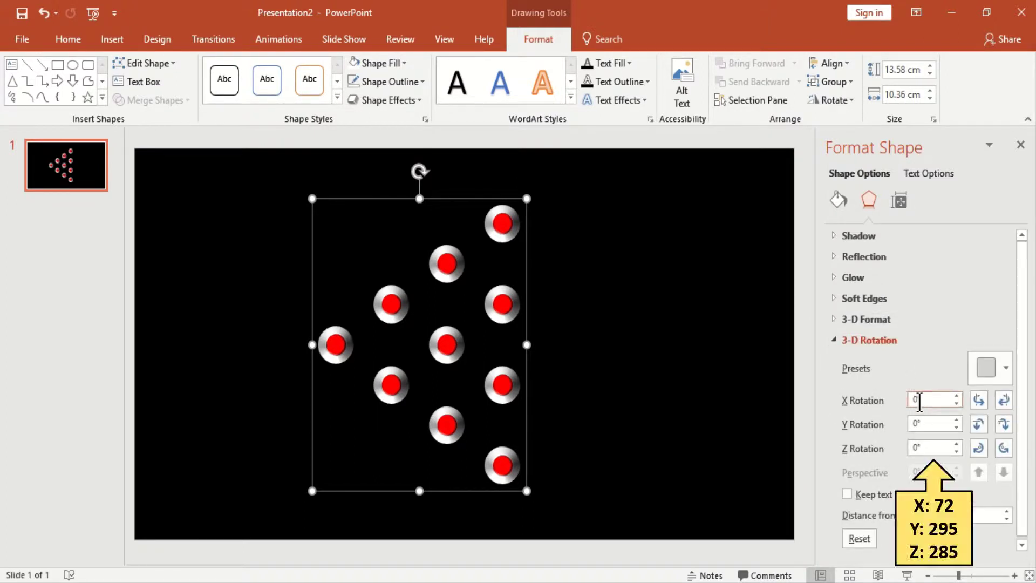
pyautogui.press('BackSpace')
pyautogui.write('72')
pyautogui.press('Tab')
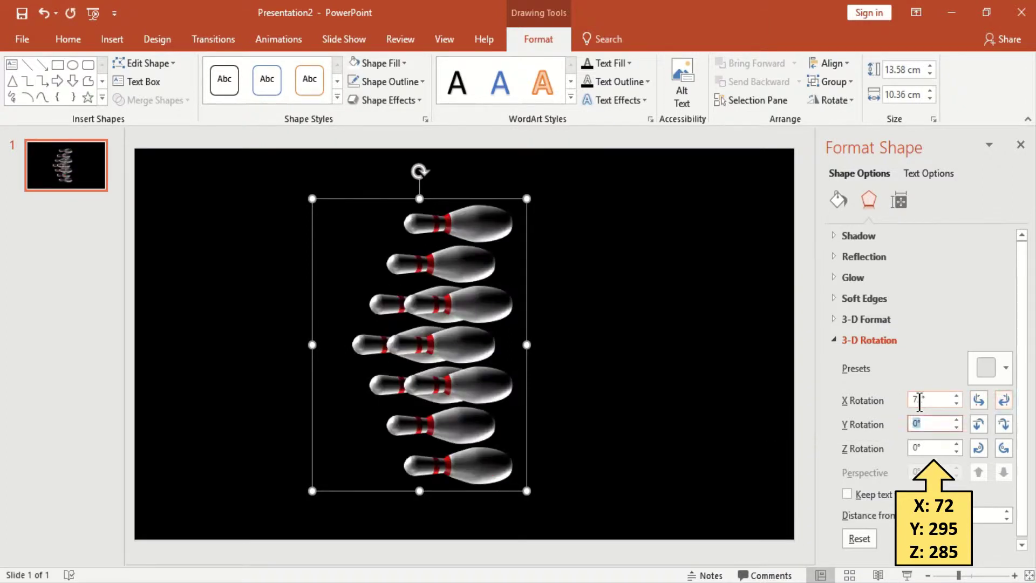
pyautogui.write('295')
pyautogui.press('Tab')
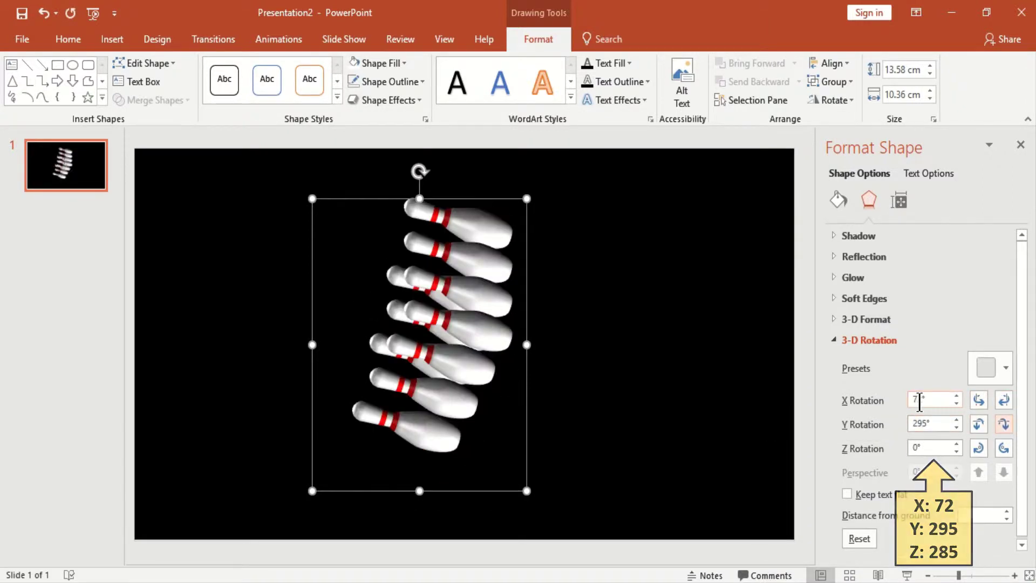
pyautogui.write('285')
pyautogui.press('Return')
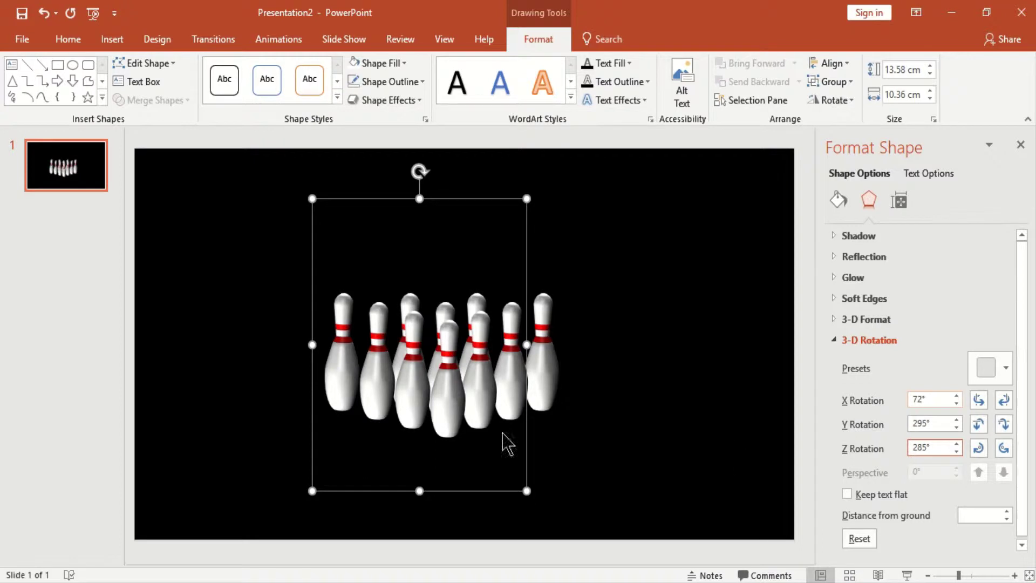
# - Move the pin group up and right toward the slide centre
pyautogui.moveTo(457, 201); pyautogui.dragTo(486, 175)
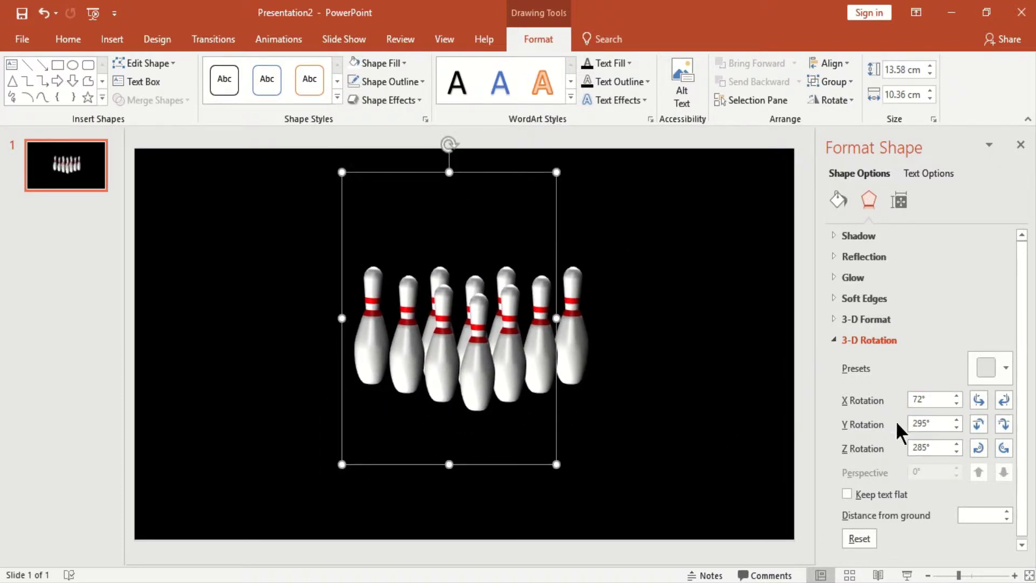
pyautogui.click(935, 448)
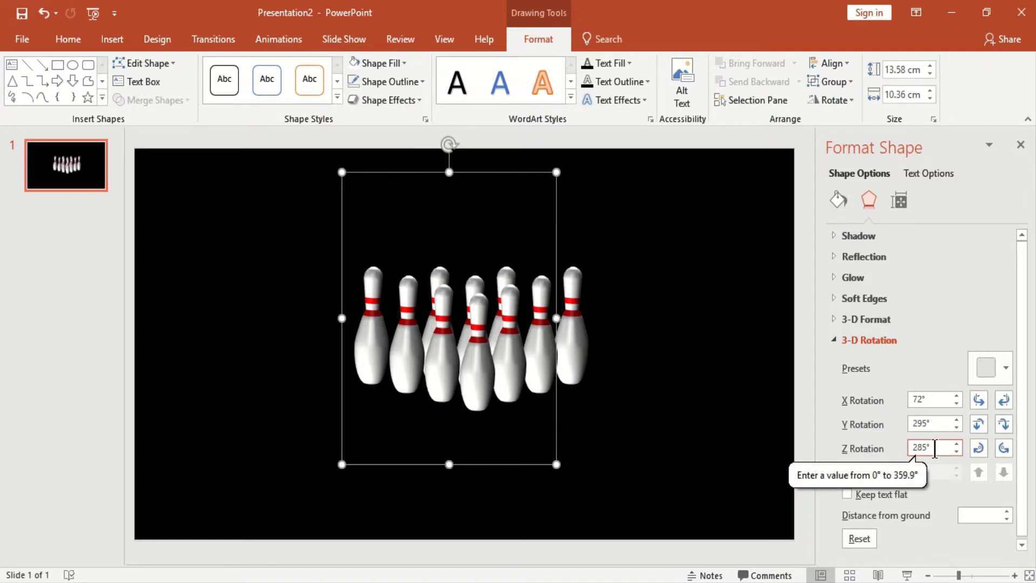
pyautogui.click(713, 424)
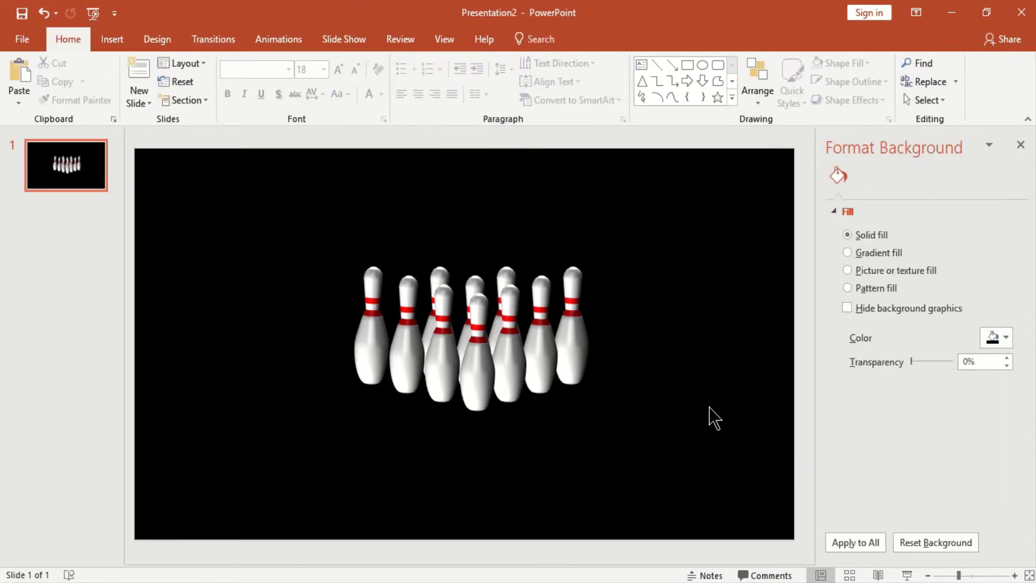
# - Draw a rectangle and size it 17 cm high by 33 cm wide
pyautogui.click(687, 64)
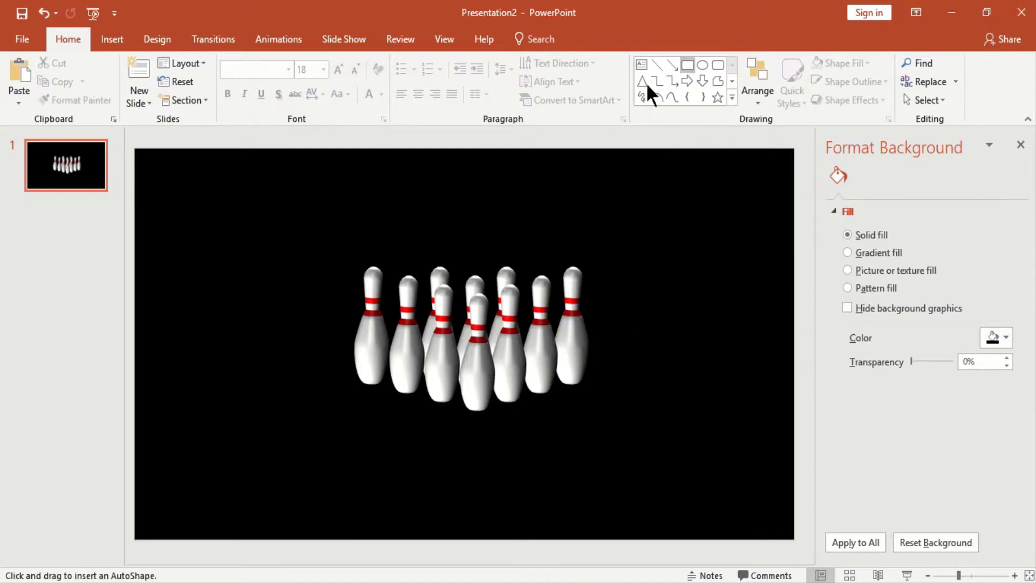
pyautogui.click(384, 184)
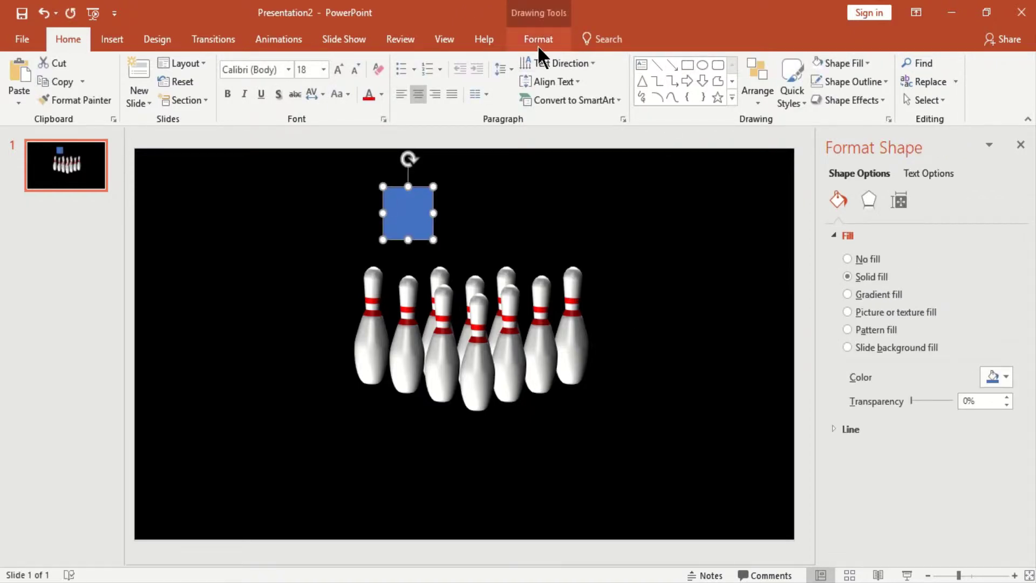
pyautogui.click(537, 44)
pyautogui.click(895, 71)
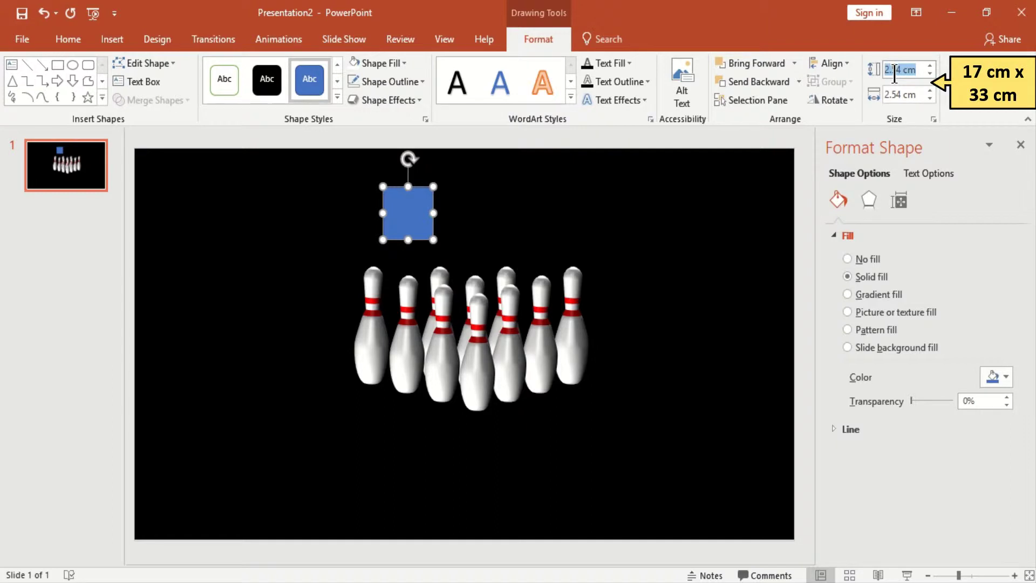
pyautogui.write('17')
pyautogui.press('Tab')
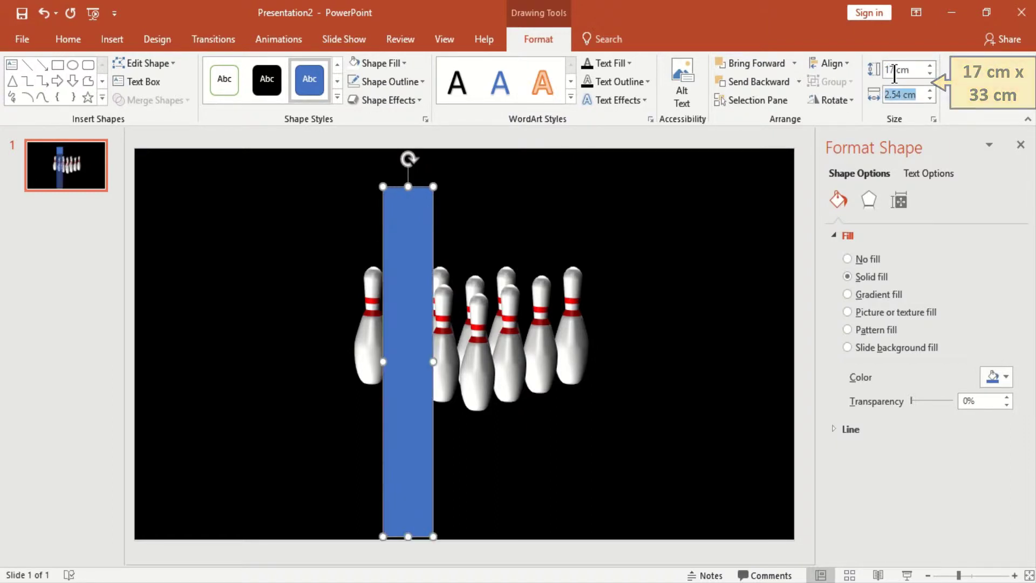
pyautogui.write('33')
pyautogui.press('Return')
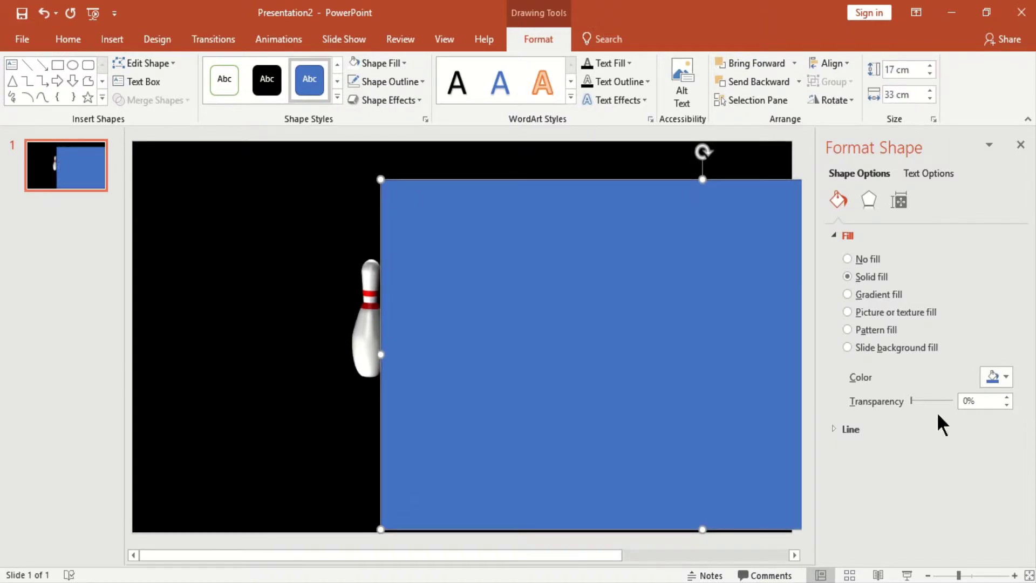
# - Move the rectangle over the top of the slide and Ctrl-drag a copy lower down
pyautogui.click(927, 575)
pyautogui.click(927, 575)
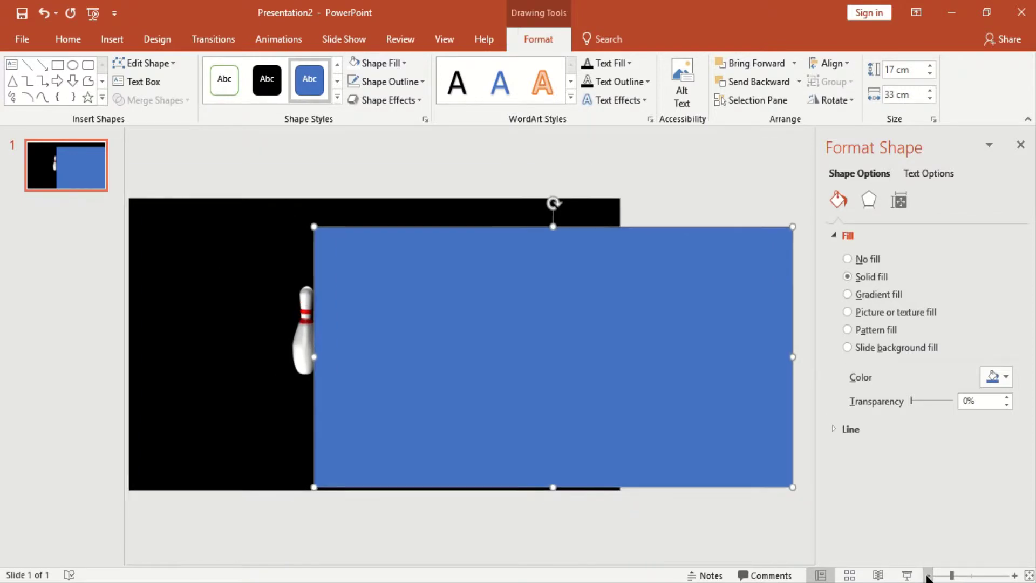
pyautogui.moveTo(650, 402)
pyautogui.mouseDown()
pyautogui.moveTo(520, 400)
pyautogui.moveTo(474, 323)
pyautogui.mouseUp()
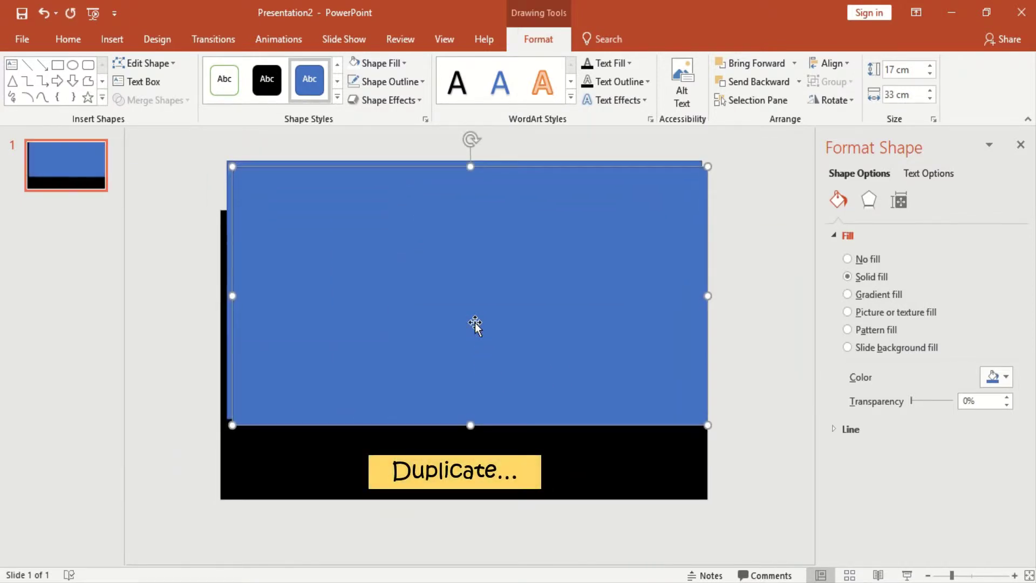
pyautogui.moveTo(475, 322); pyautogui.dragTo(480, 411)
# - Fill the upper rectangle with a wood texture
pyautogui.click(575, 204)
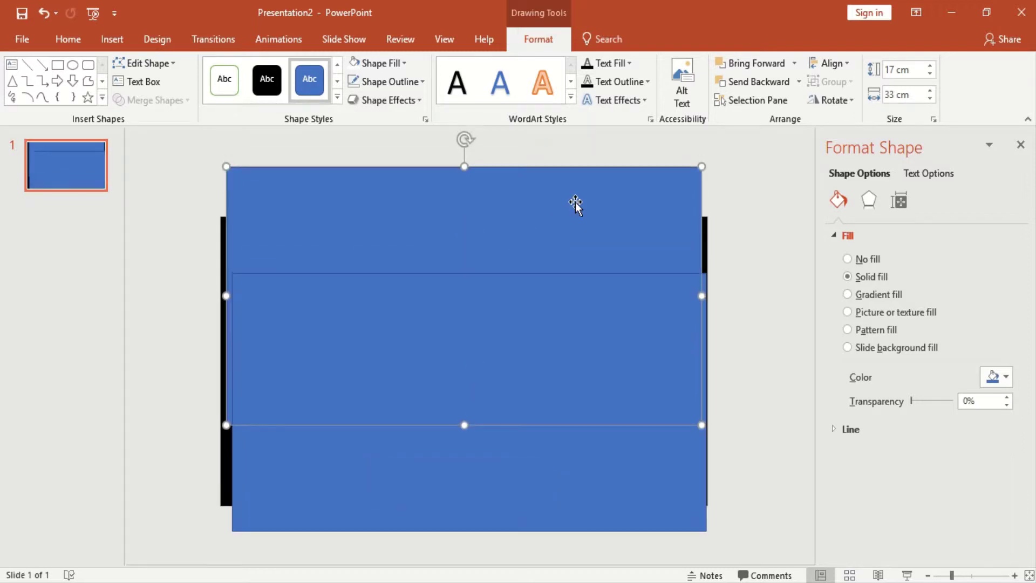
pyautogui.click(391, 64)
pyautogui.moveTo(387, 302)
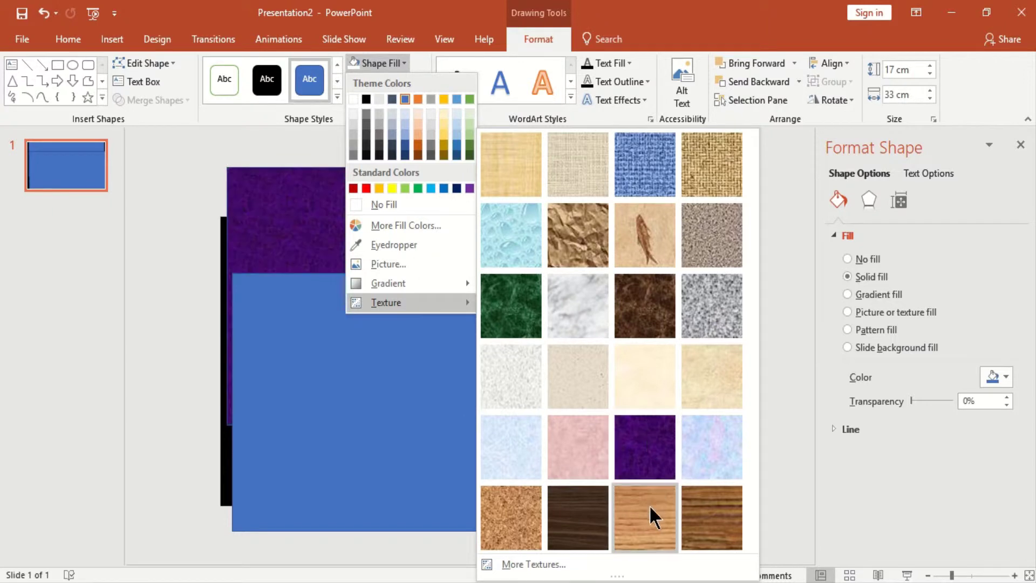
pyautogui.click(649, 504)
# - Give the lower rectangle a gradient fill with a dark brown first stop at 10%
pyautogui.click(598, 478)
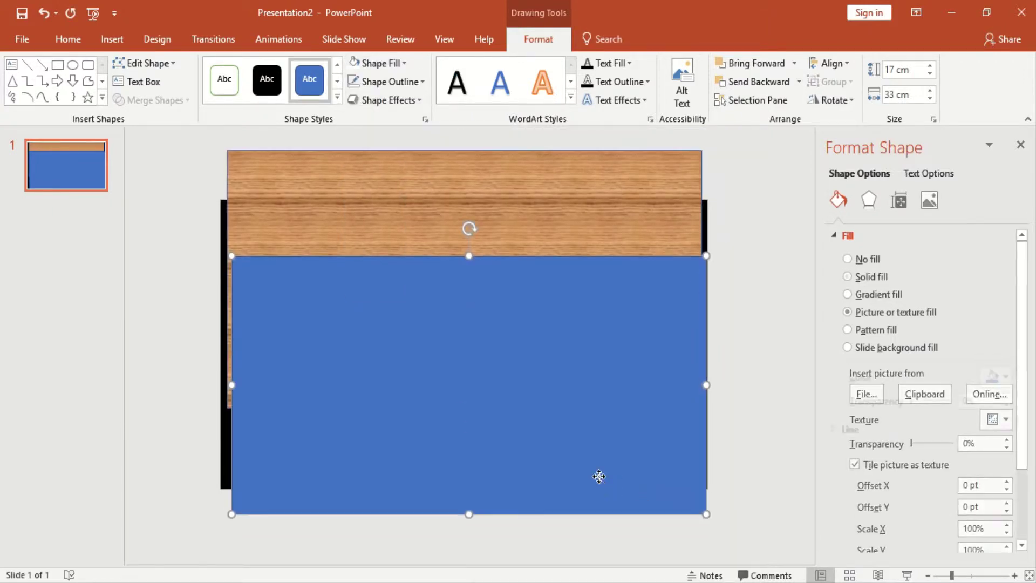
pyautogui.click(888, 295)
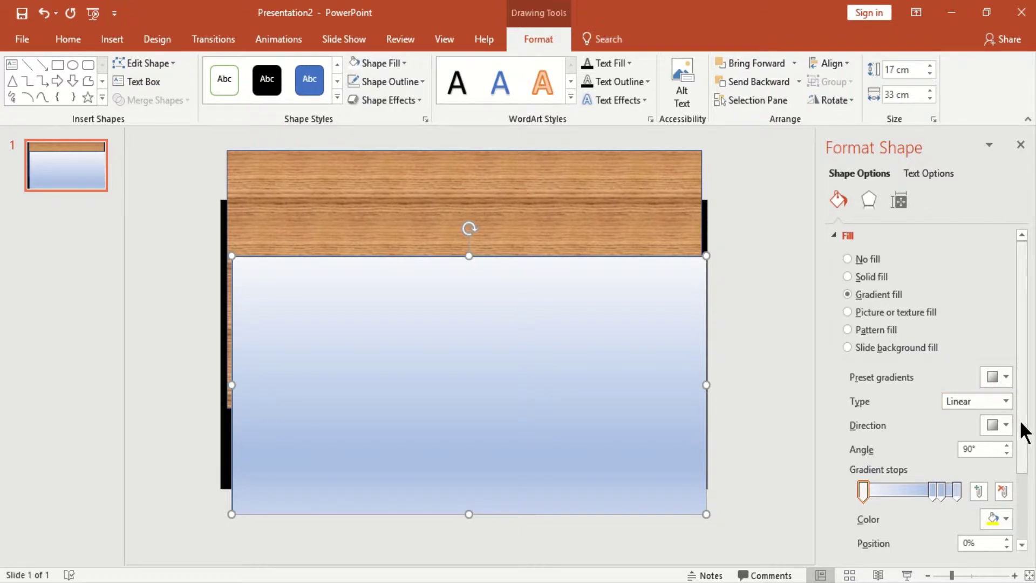
pyautogui.moveTo(1022, 428); pyautogui.dragTo(1024, 492)
pyautogui.click(1006, 436)
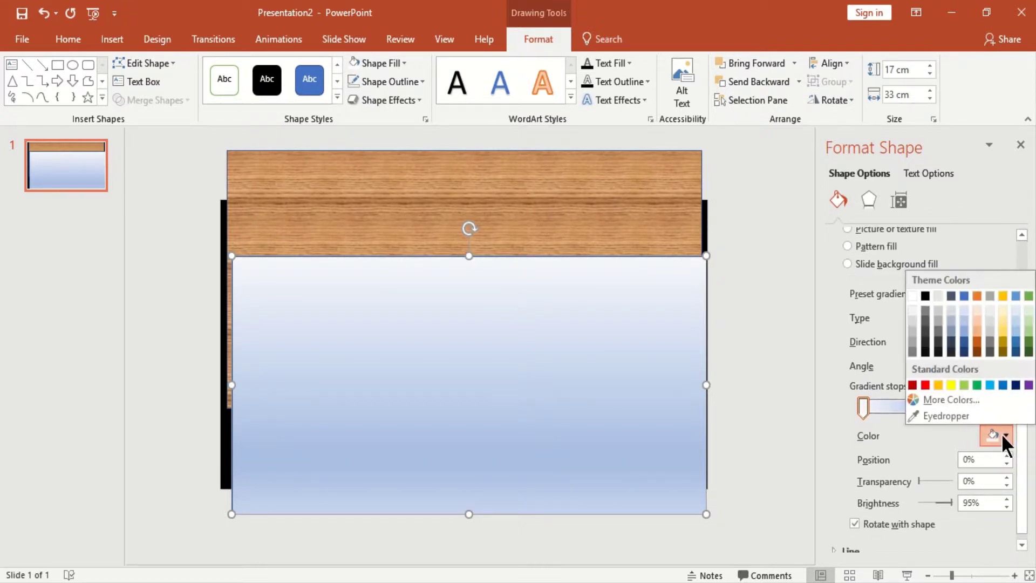
pyautogui.click(976, 353)
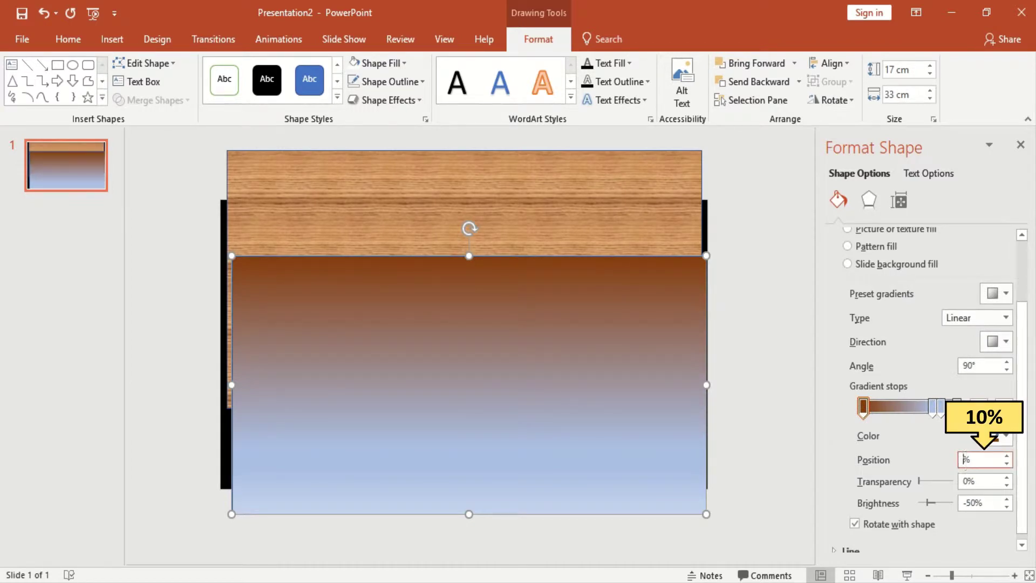
pyautogui.write('10')
pyautogui.press('Tab')
pyautogui.write('70')
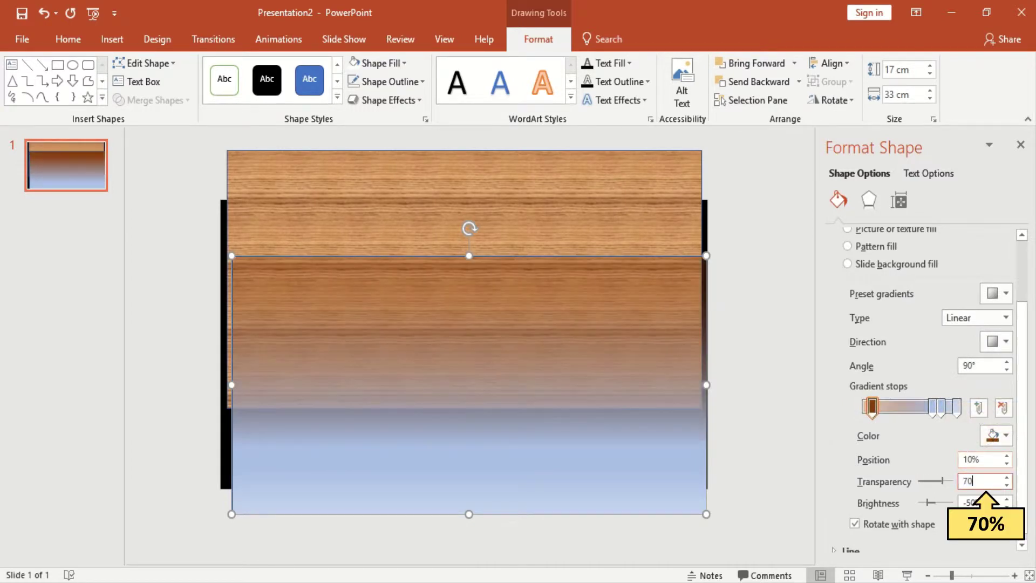
# - Set the next gradient stops to light orange at 29% and dark orange at 41%
pyautogui.click(930, 407)
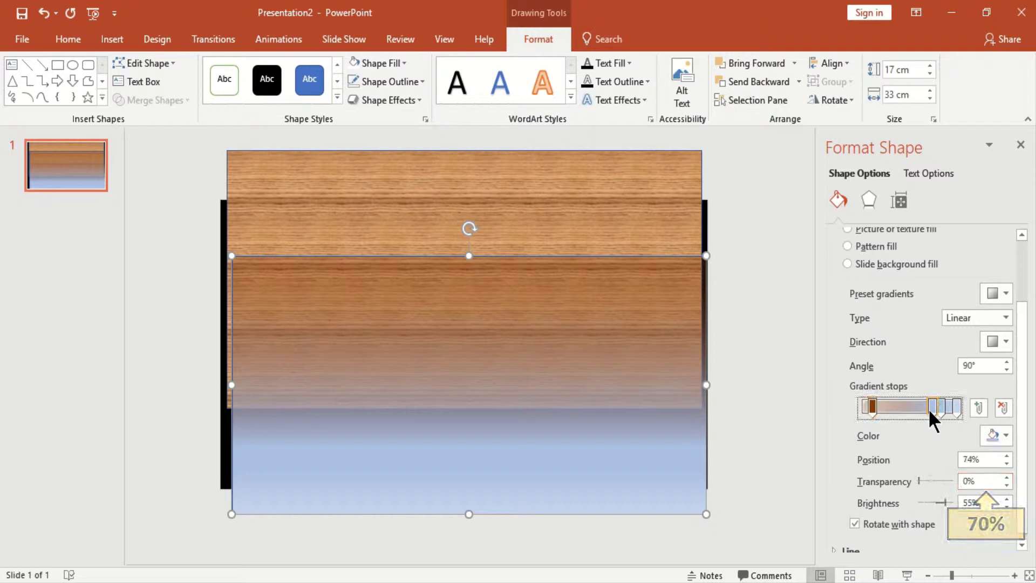
pyautogui.click(992, 433)
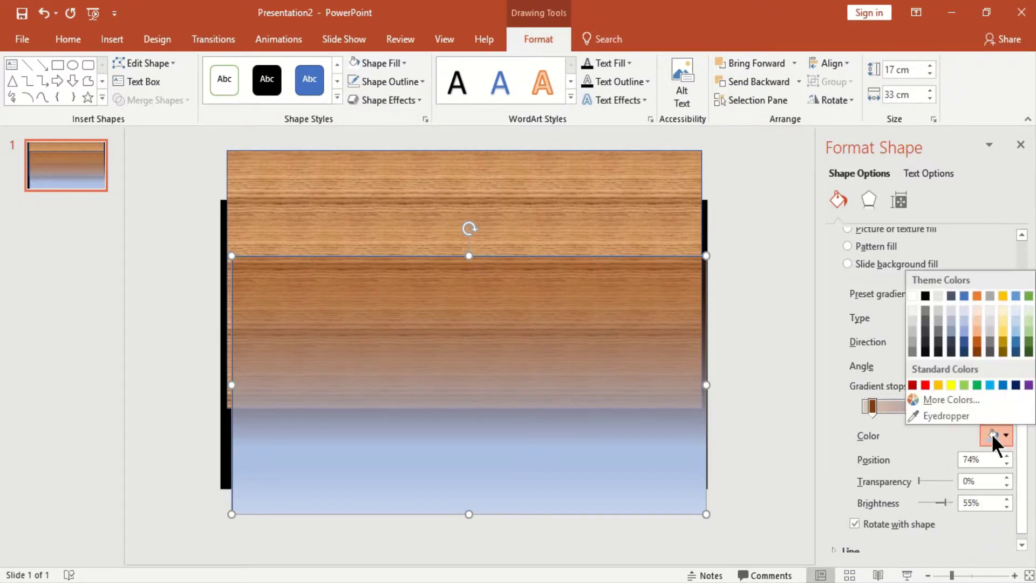
pyautogui.click(976, 305)
pyautogui.doubleClick(971, 460)
pyautogui.write('29')
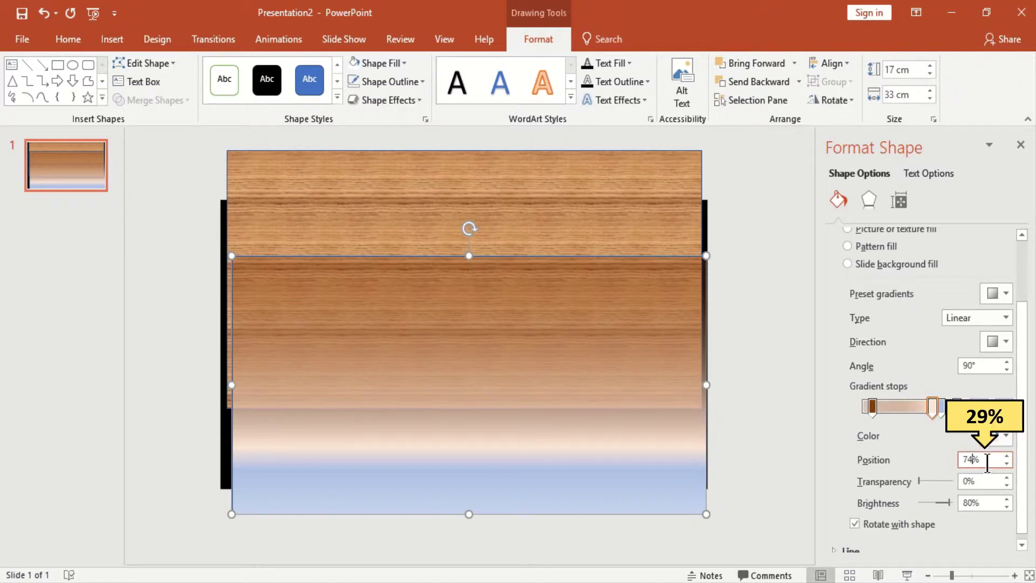
pyautogui.press('Return')
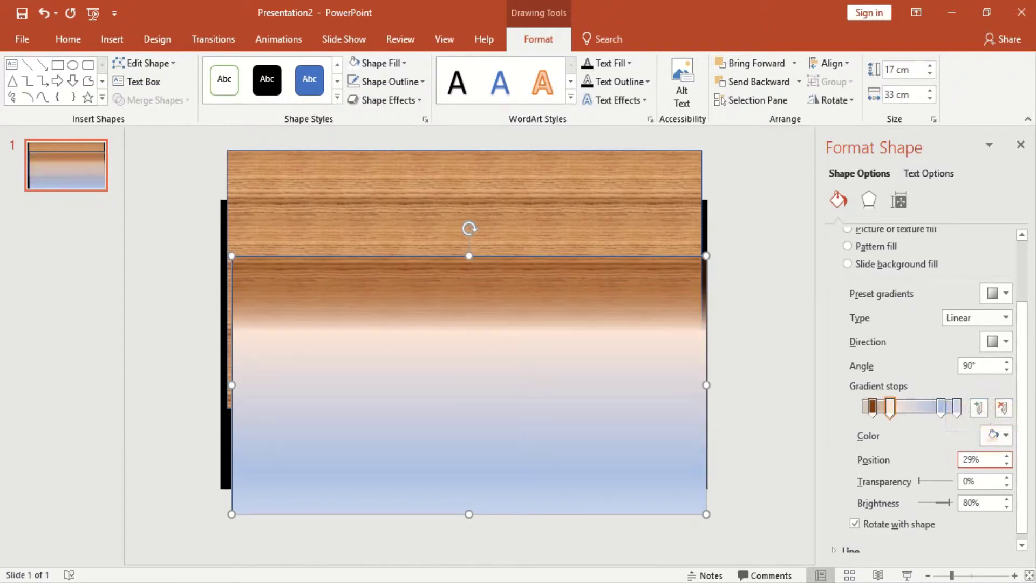
pyautogui.click(939, 407)
pyautogui.click(995, 439)
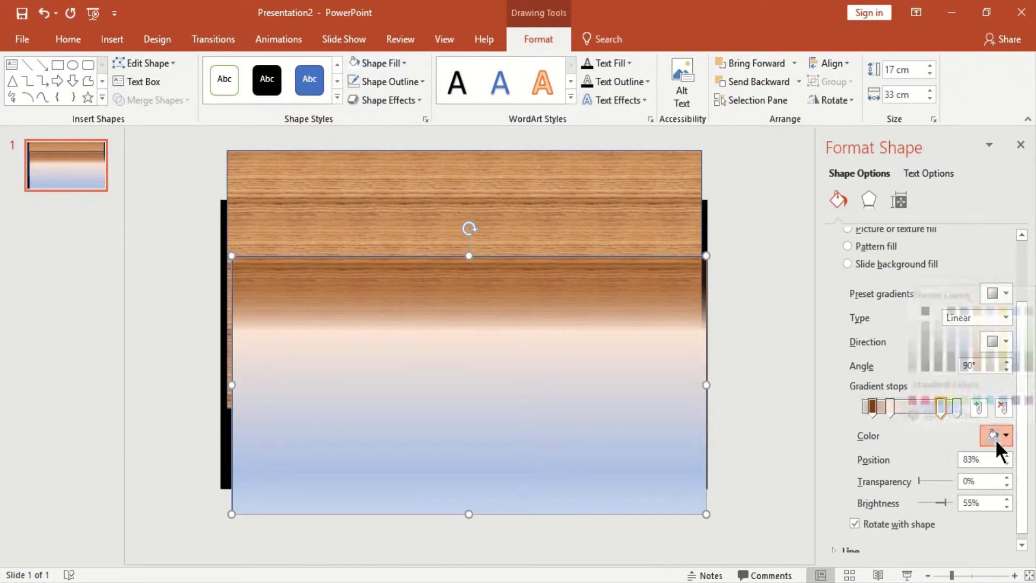
pyautogui.click(977, 353)
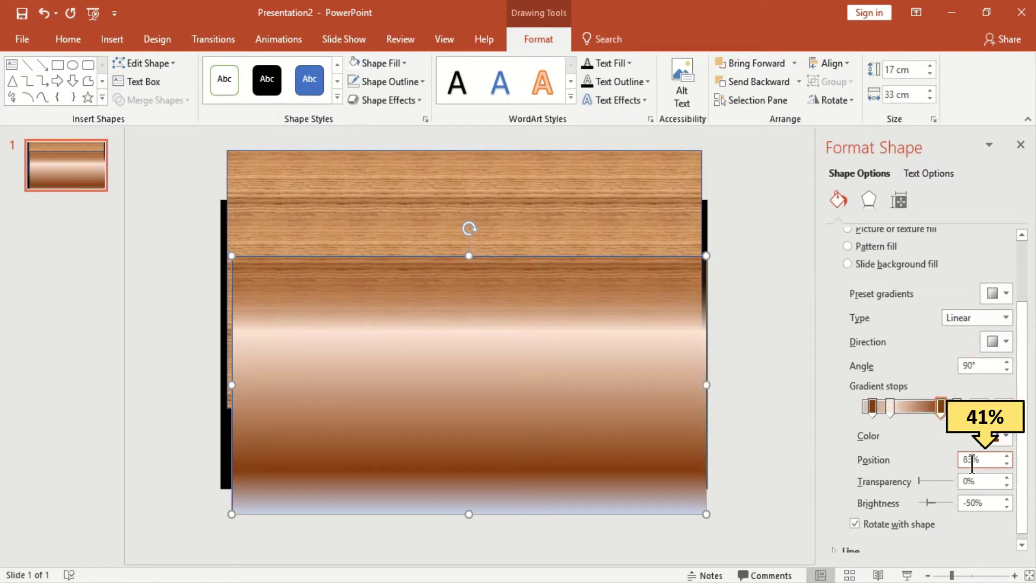
pyautogui.write('41')
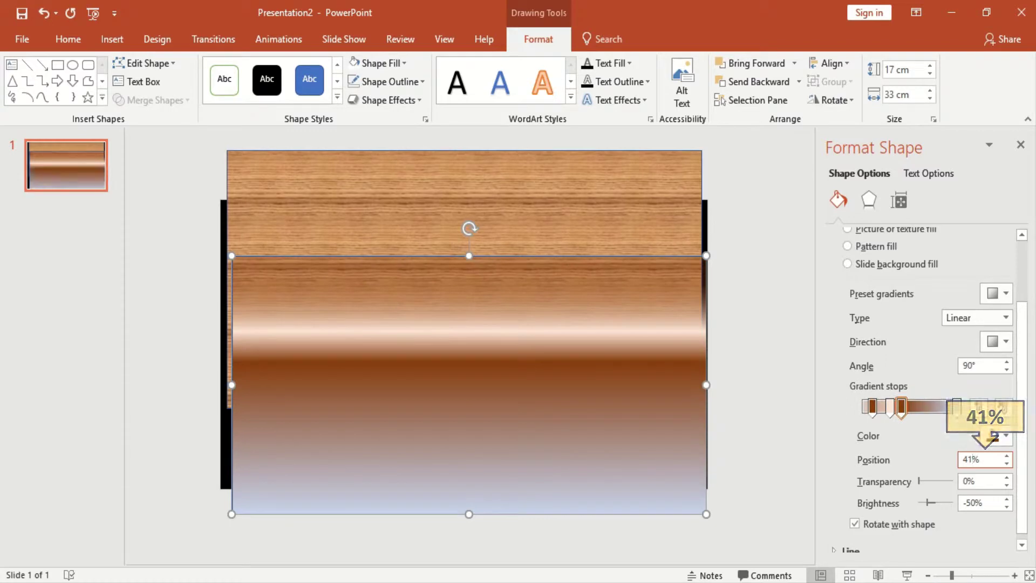
# - Make the last stop black at 66% and set the direction to Linear Right
pyautogui.click(957, 411)
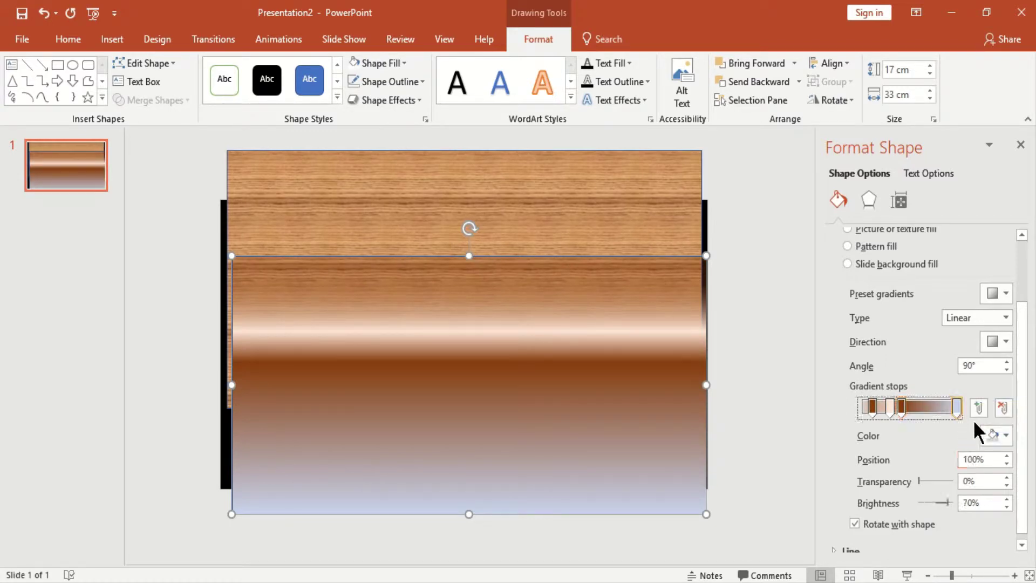
pyautogui.click(995, 435)
pyautogui.click(924, 297)
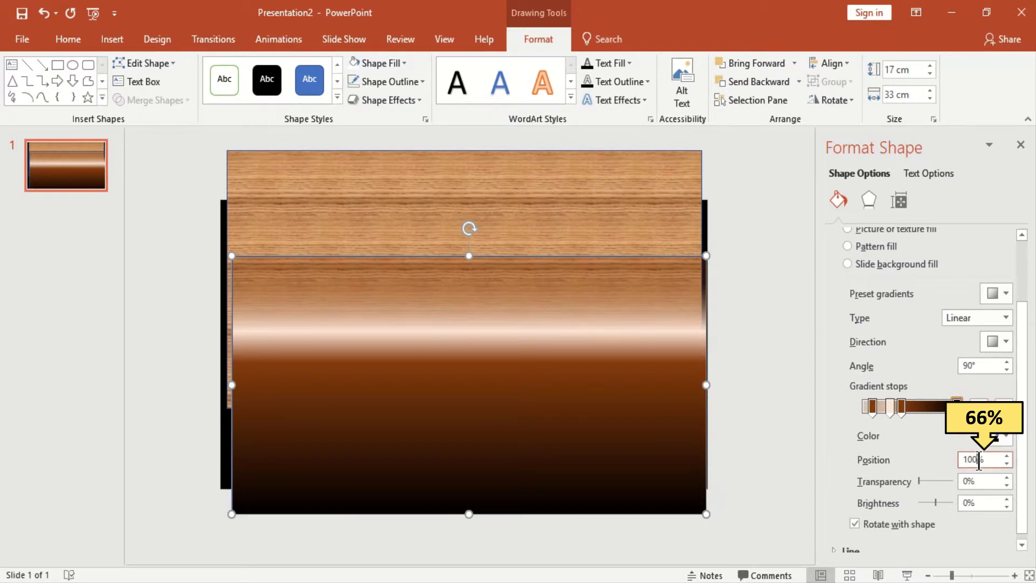
pyautogui.press('BackSpace')
pyautogui.press('BackSpace')
pyautogui.press('BackSpace')
pyautogui.write('66')
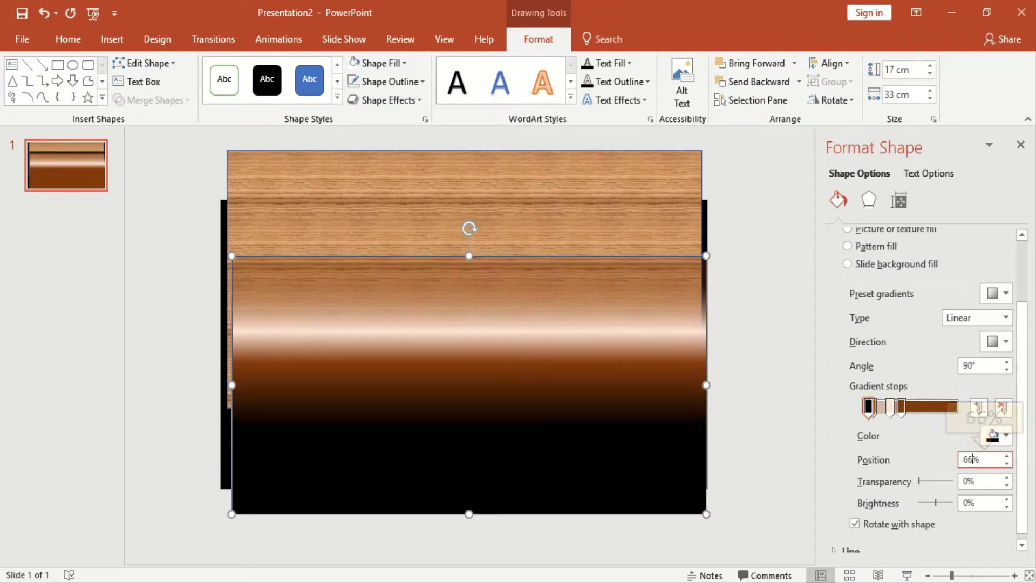
pyautogui.press('Return')
pyautogui.click(998, 343)
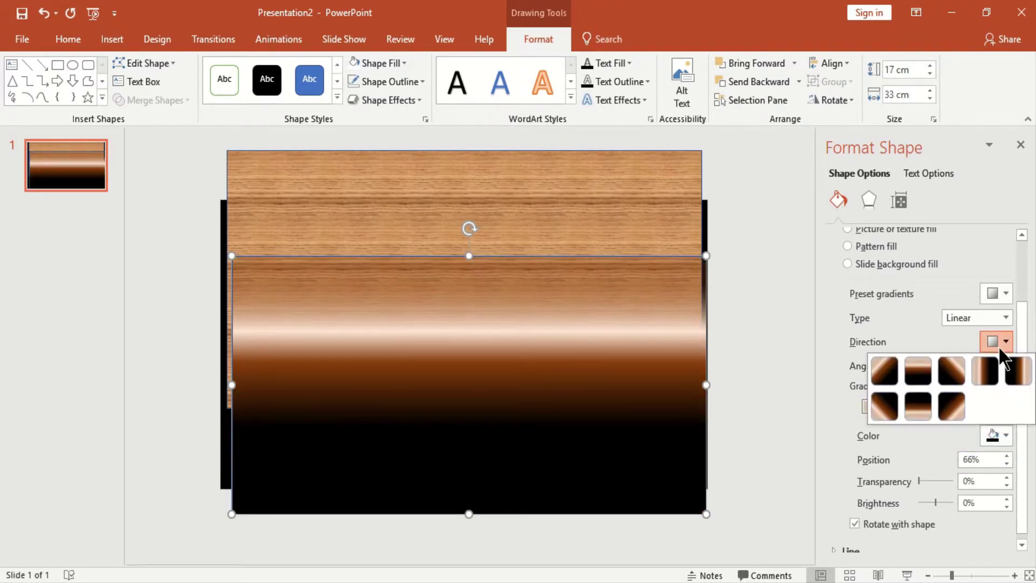
pyautogui.click(987, 371)
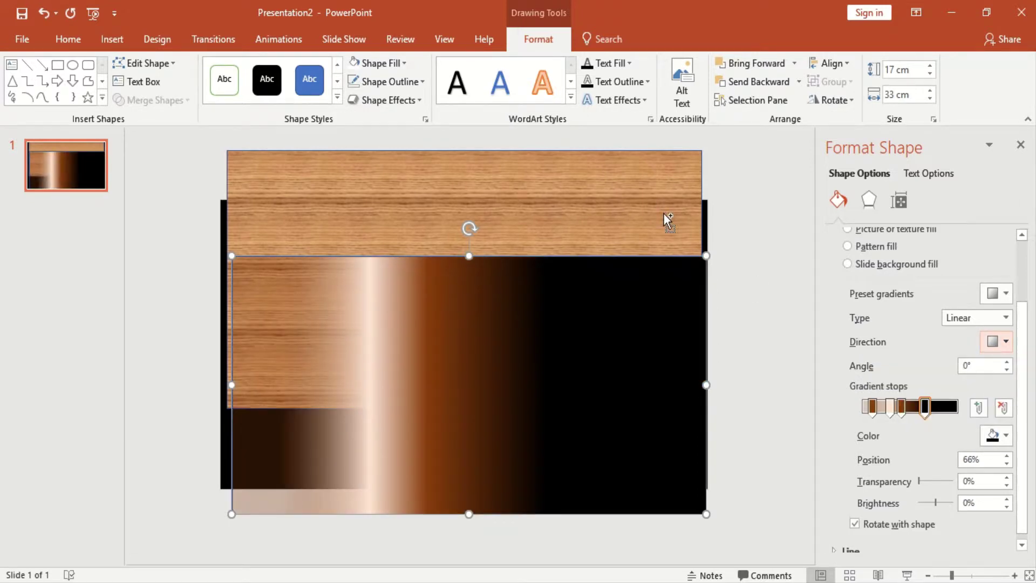
# - Select both the wood and gradient rectangles and set them to No Outline
pyautogui.click(414, 81)
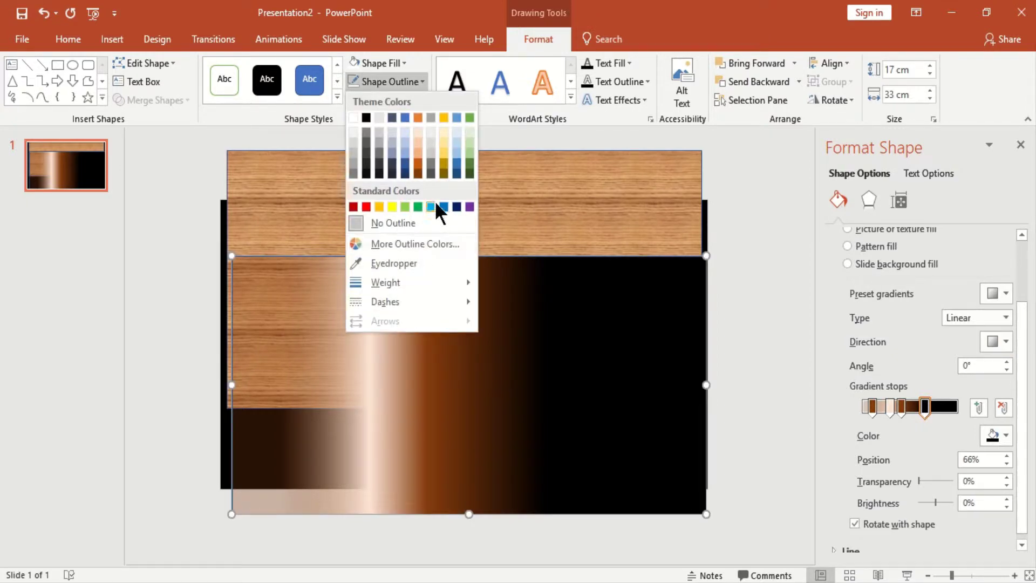
pyautogui.click(512, 212)
pyautogui.click(513, 213)
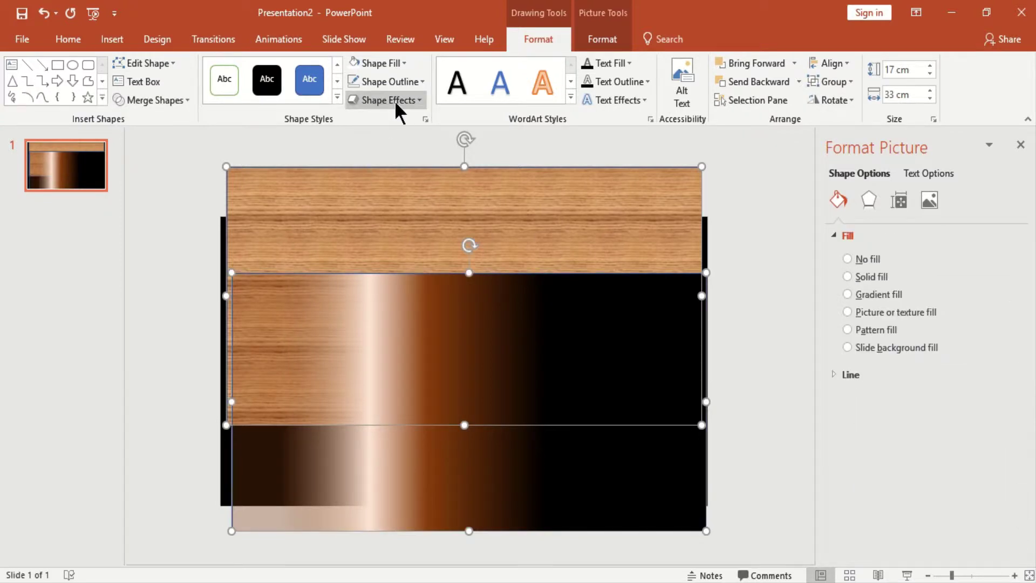
pyautogui.click(412, 83)
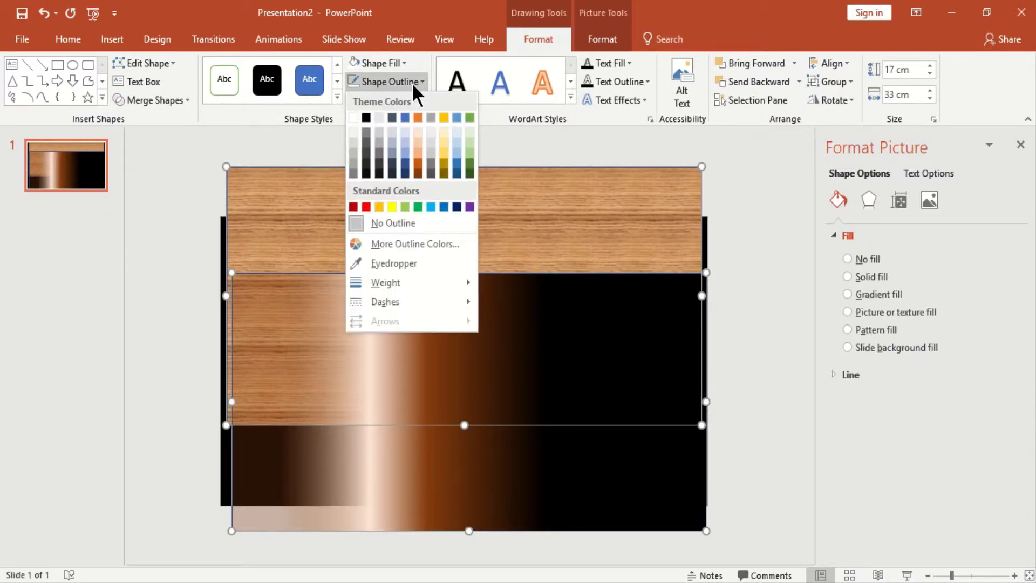
pyautogui.click(400, 222)
# - Align the two rectangles center and middle, then group them
pyautogui.click(835, 63)
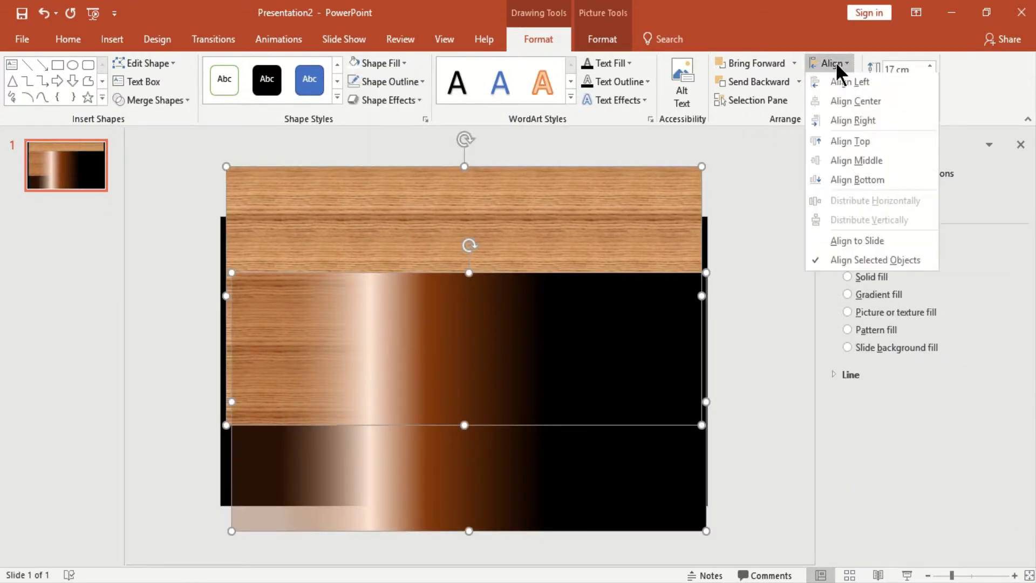
pyautogui.click(841, 102)
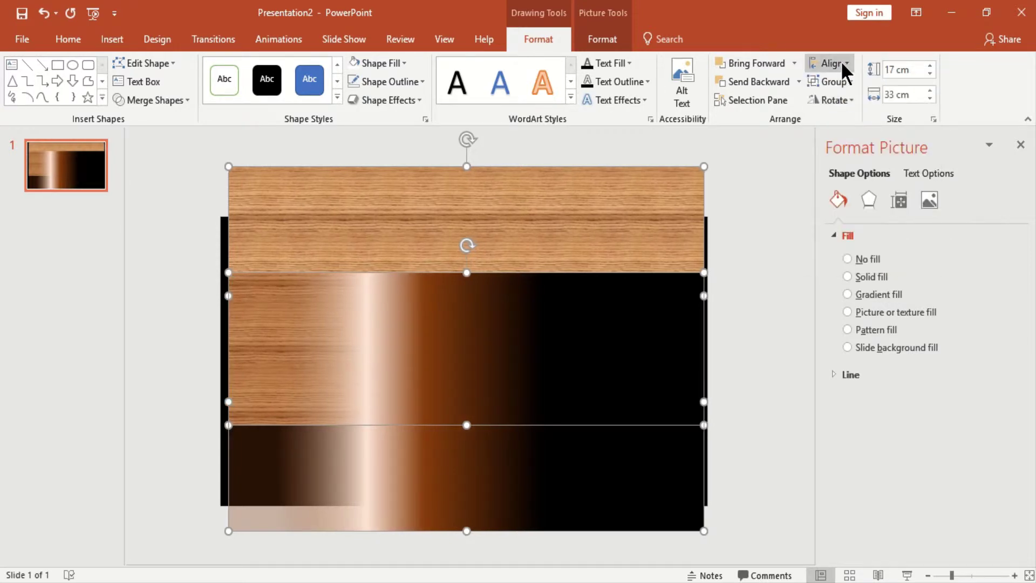
pyautogui.click(840, 61)
pyautogui.click(846, 160)
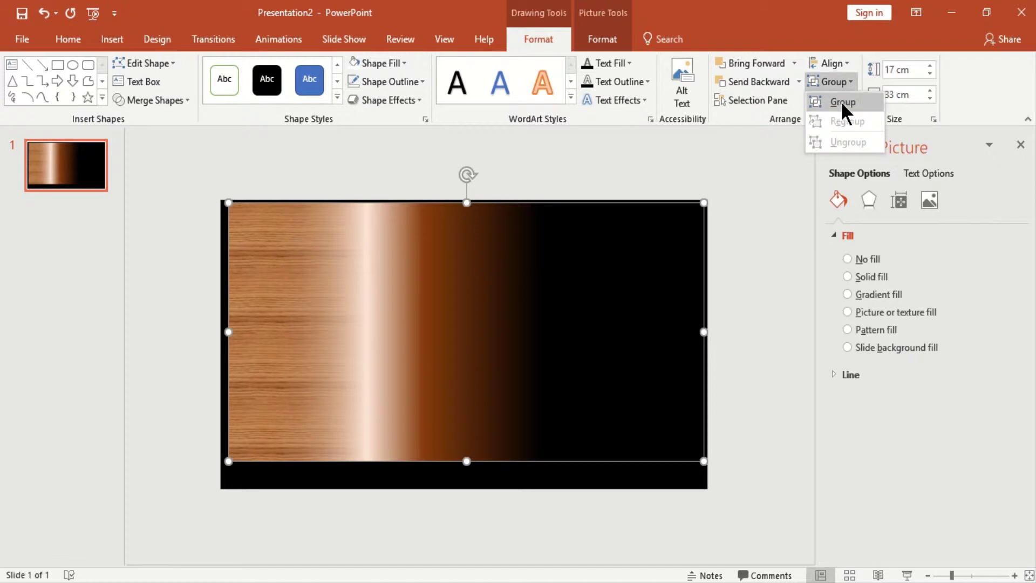
pyautogui.click(841, 102)
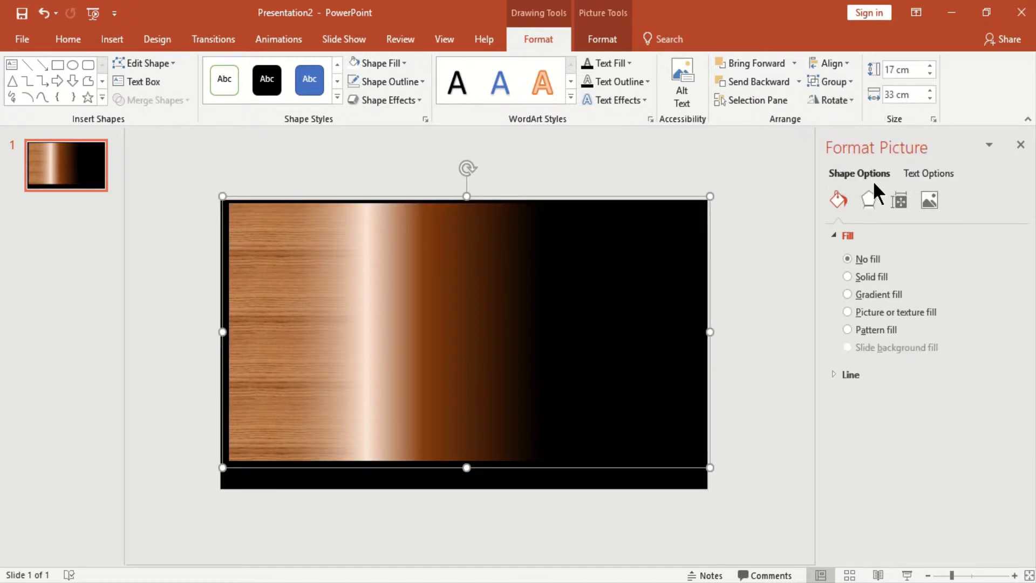
# - Enter an X rotation of 290° for the lane and apply a Perspective 3-D rotation preset
pyautogui.click(868, 199)
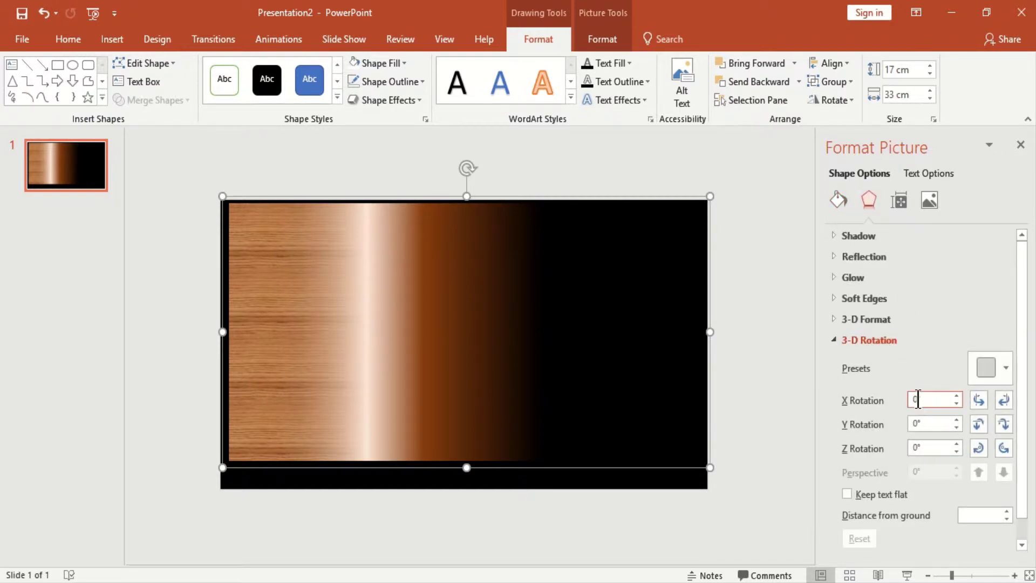
pyautogui.write('290')
pyautogui.press('Tab')
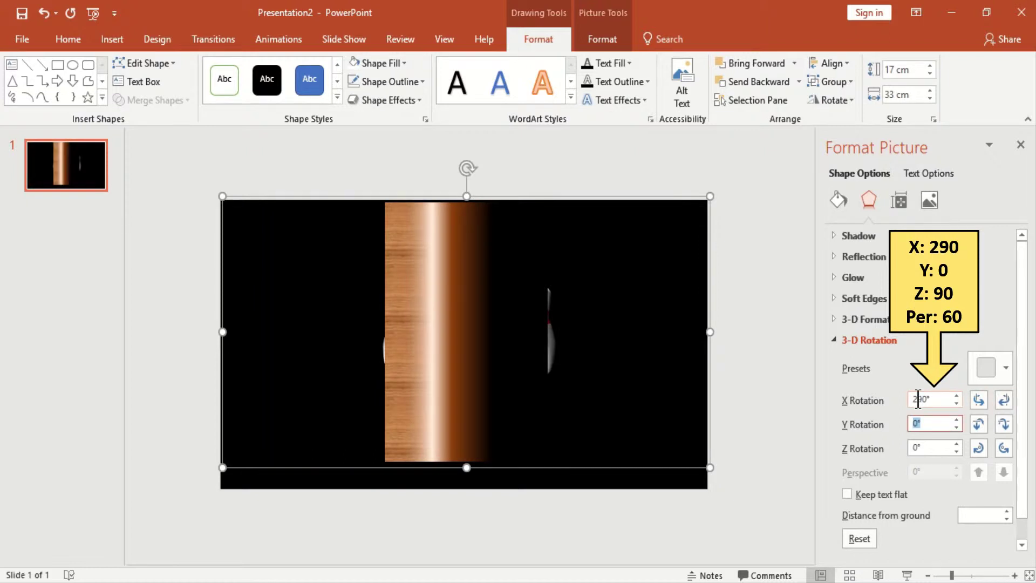
pyautogui.press('Tab')
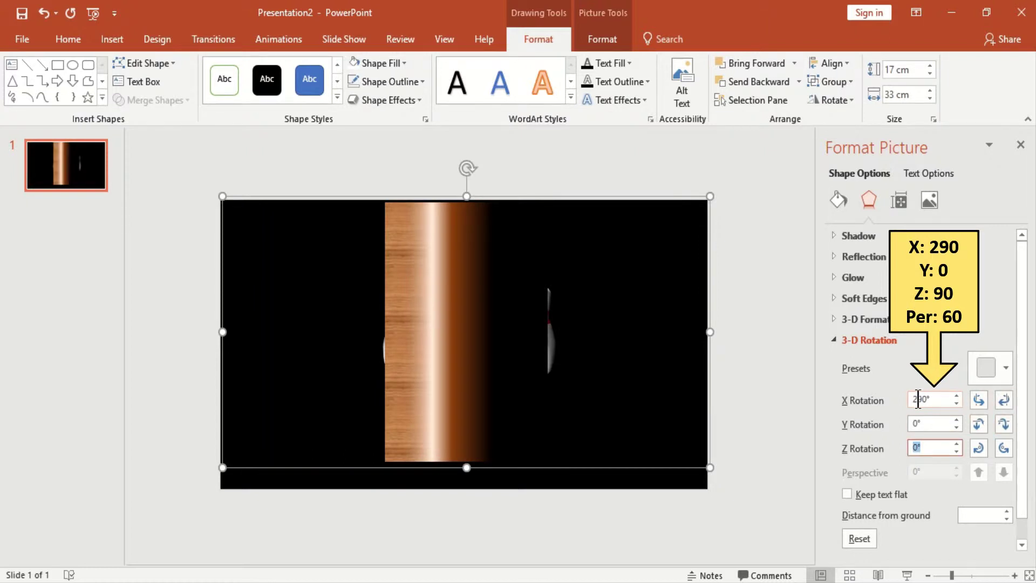
pyautogui.click(992, 367)
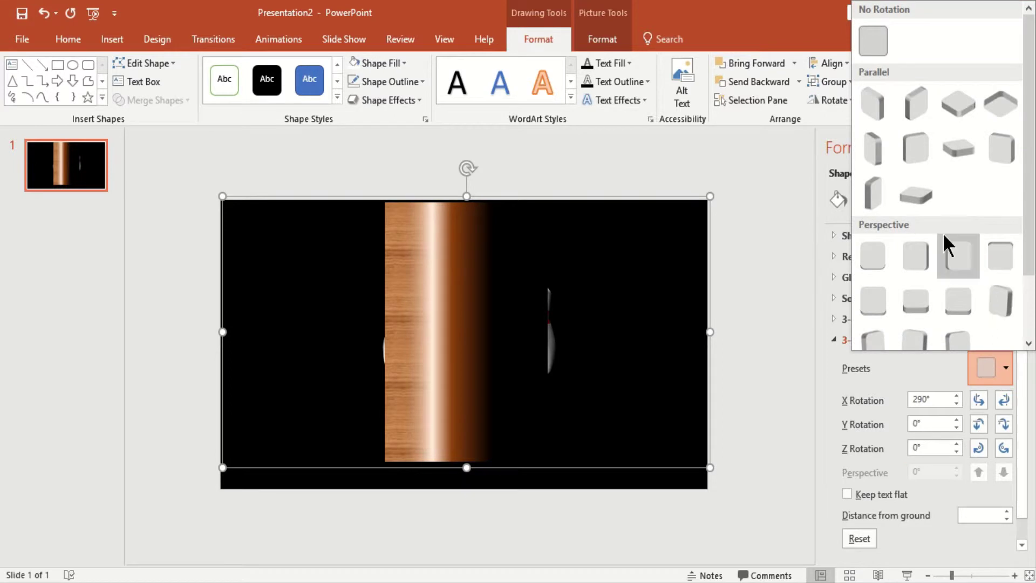
pyautogui.click(917, 293)
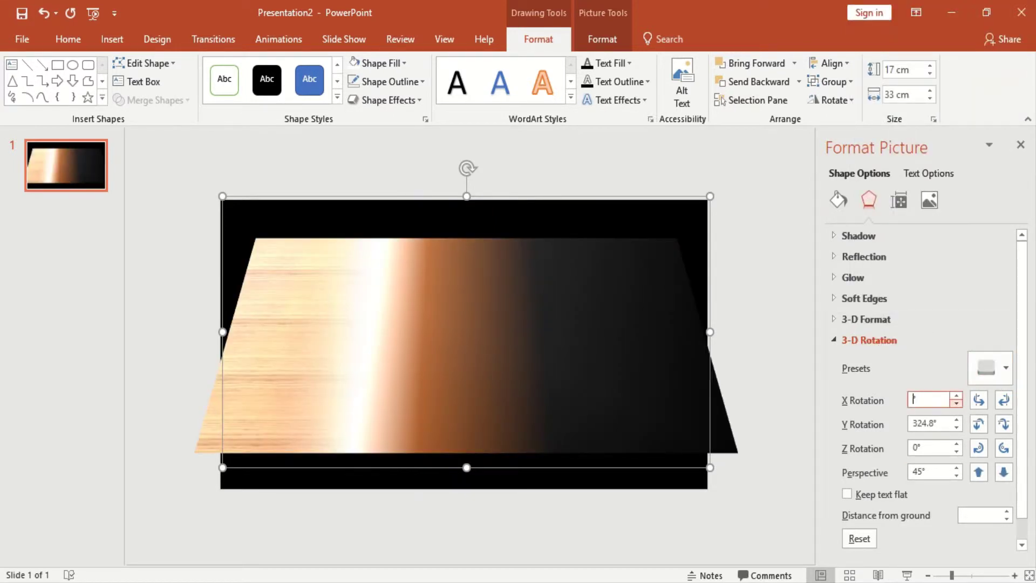
# - Set X 290°, Y 0°, Z 90°, perspective 60° and distance from ground -118 pt
pyautogui.write('290')
pyautogui.press('Tab')
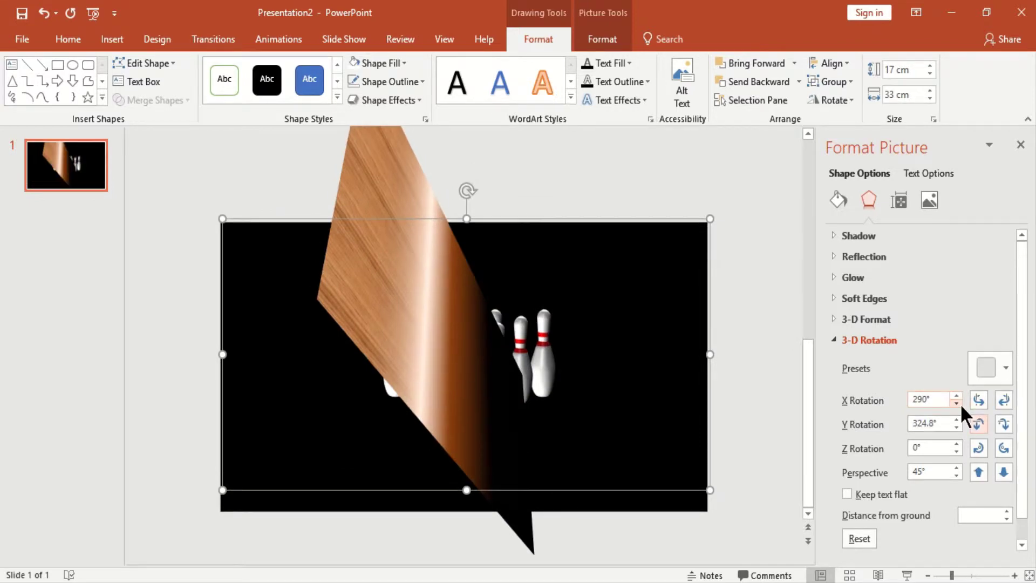
pyautogui.press('Tab')
pyautogui.write('0')
pyautogui.press('Return')
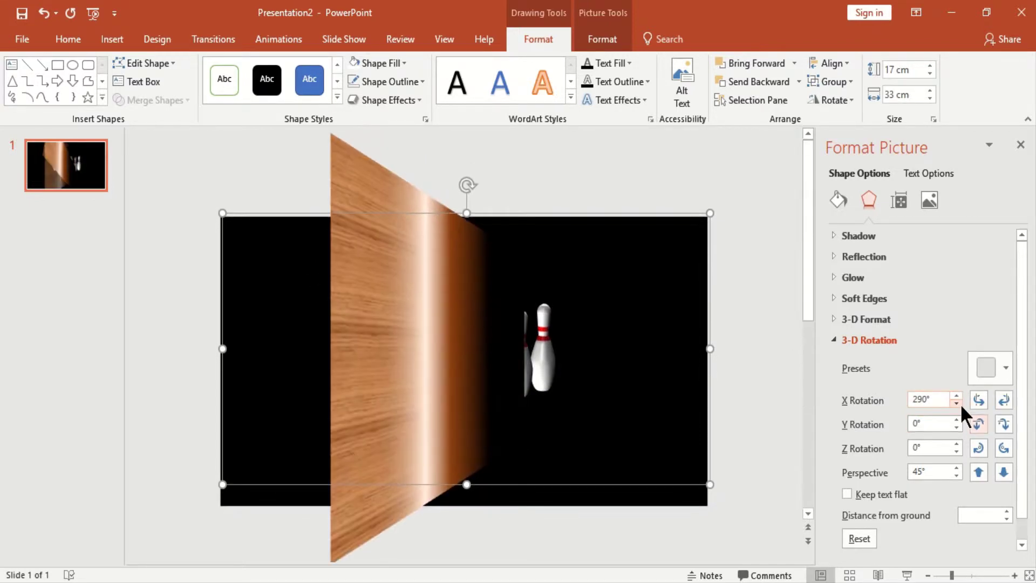
pyautogui.press('Tab')
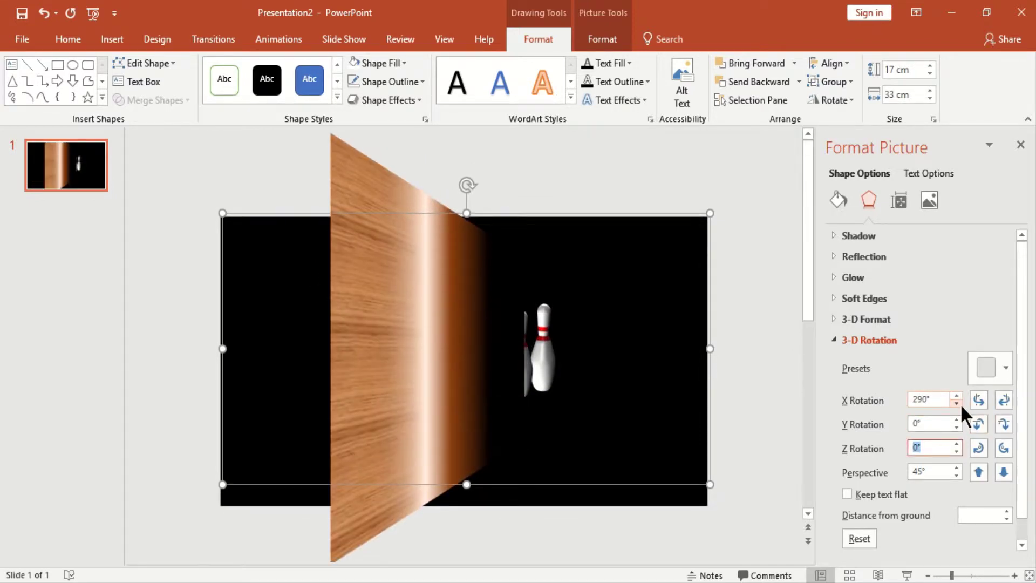
pyautogui.write('90')
pyautogui.press('Return')
pyautogui.press('Tab')
pyautogui.write('6')
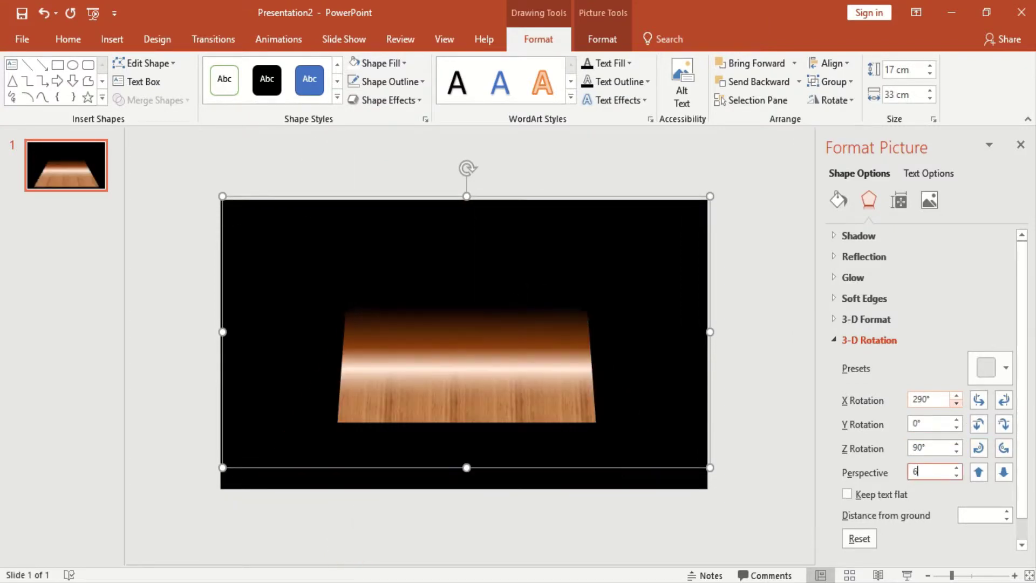
pyautogui.write('0')
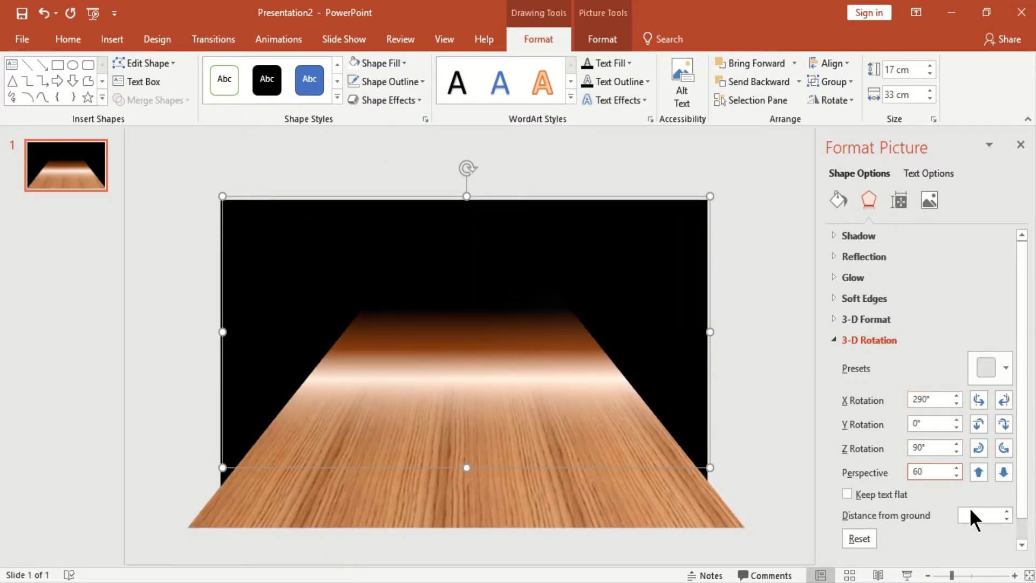
pyautogui.click(971, 514)
pyautogui.write('-')
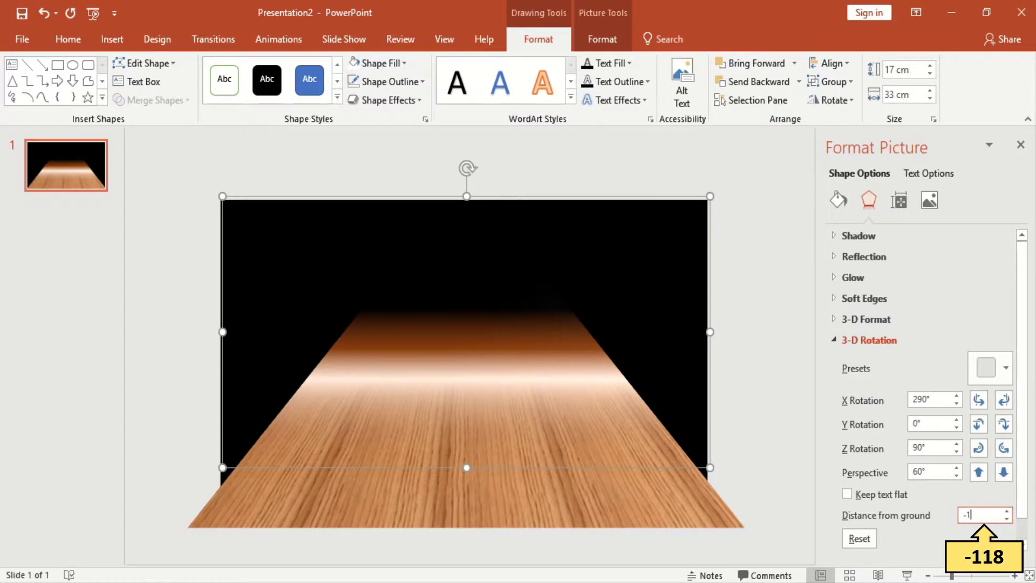
pyautogui.write('18')
pyautogui.press('Return')
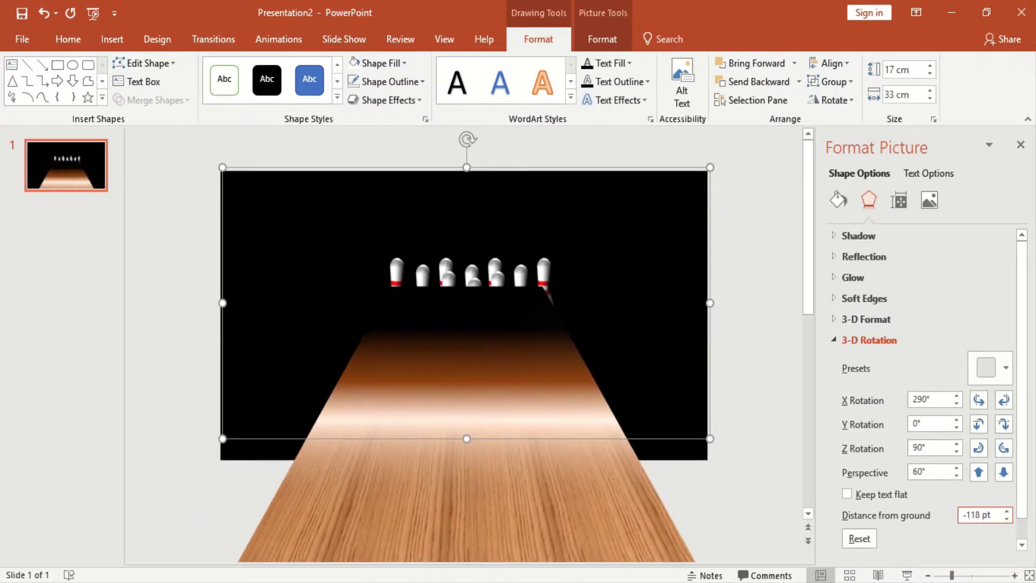
# - Send the lane picture to the back, behind the bowling pins
pyautogui.click(553, 386)
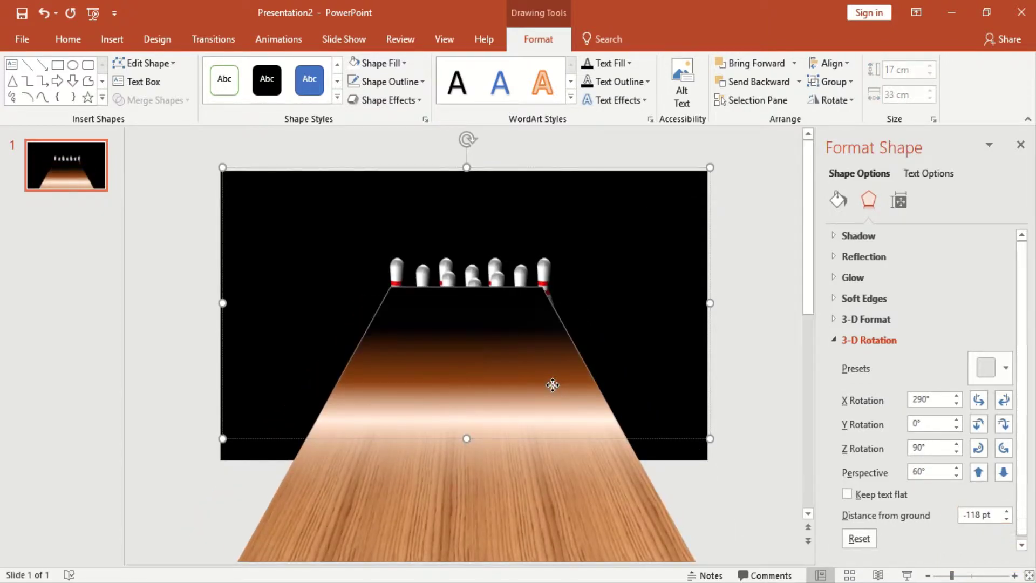
pyautogui.rightClick(552, 384)
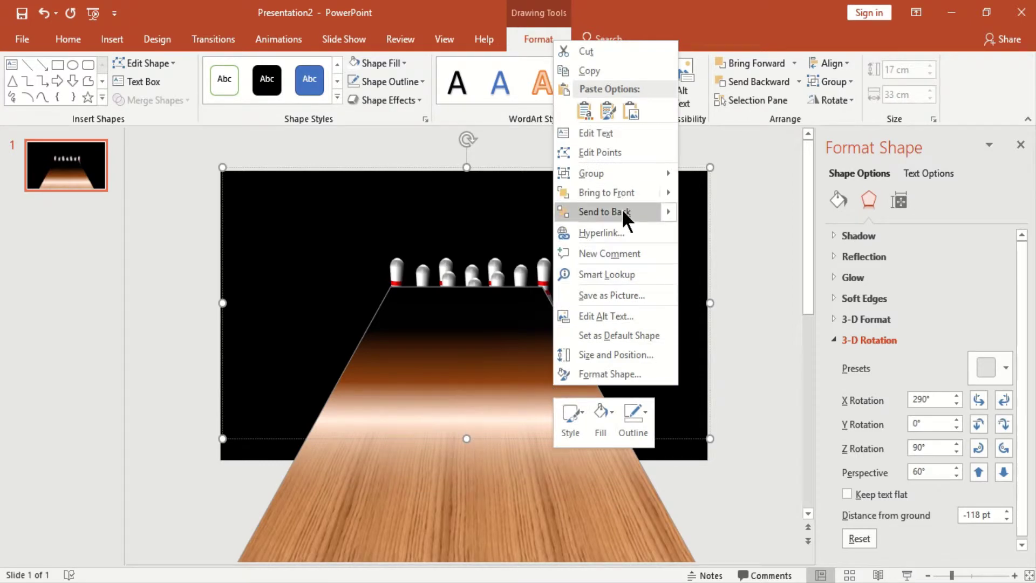
pyautogui.click(732, 403)
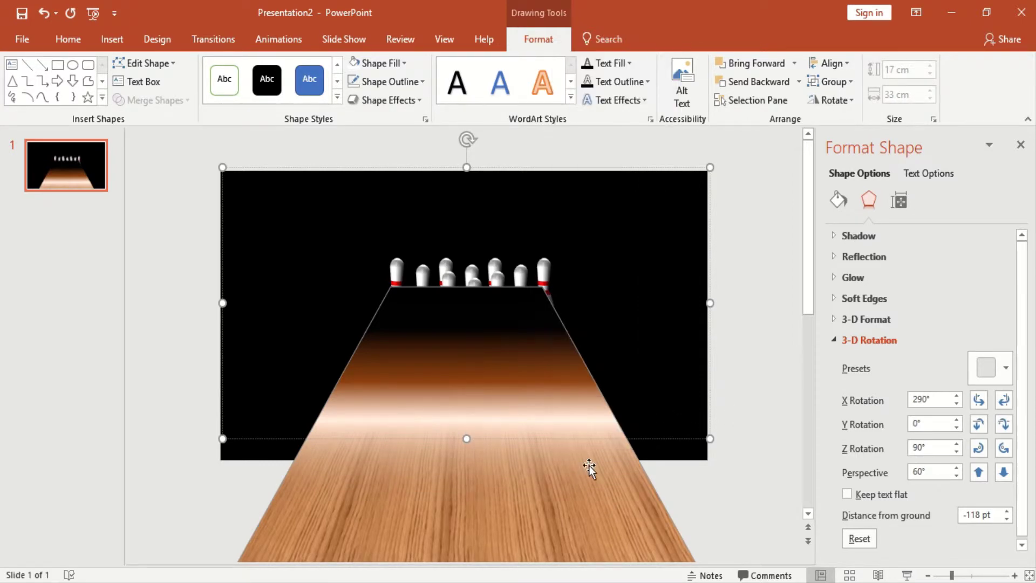
pyautogui.click(703, 491)
pyautogui.click(535, 388)
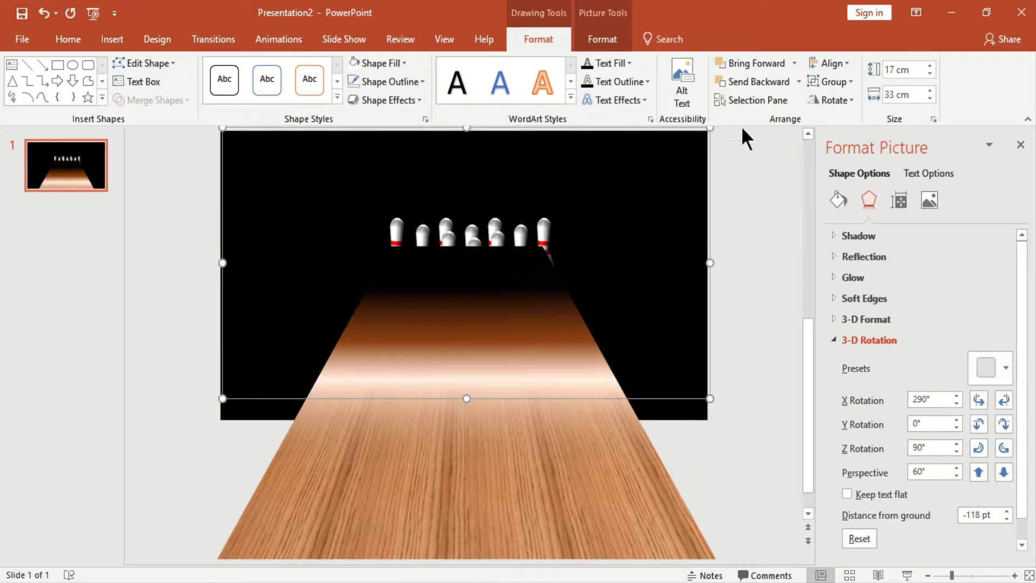
pyautogui.click(799, 81)
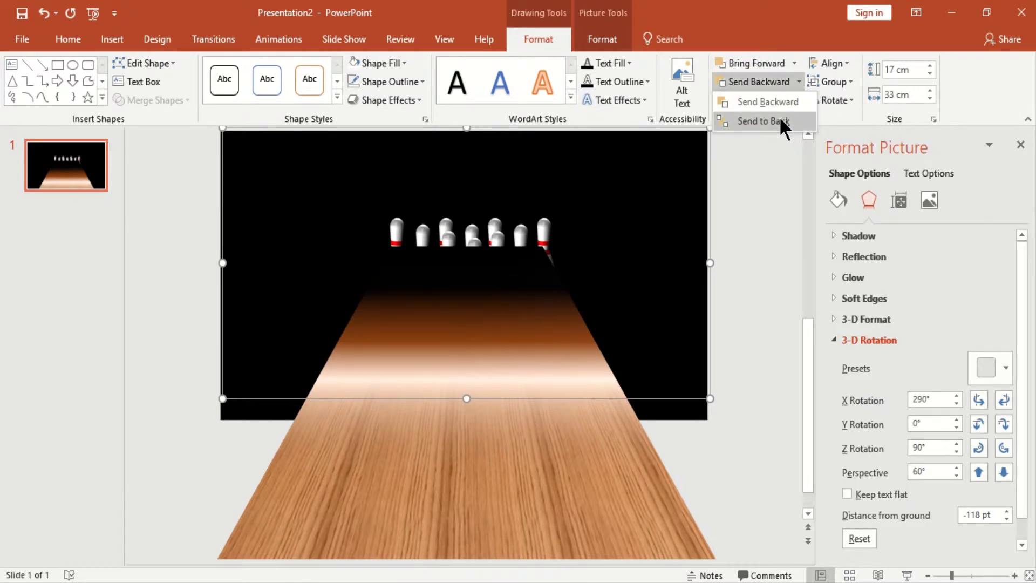
pyautogui.click(781, 121)
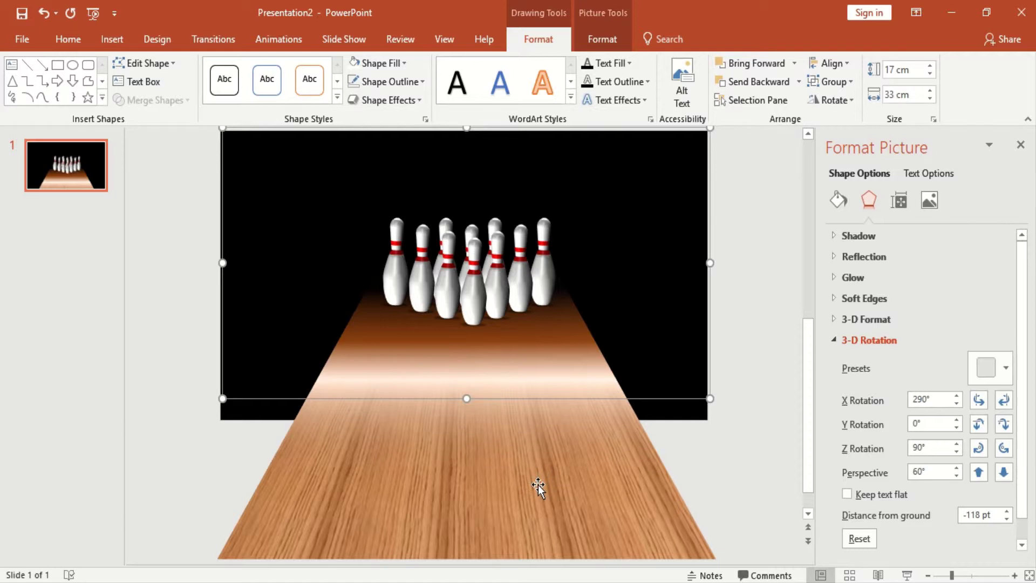
# - Drag the lane up so the pins stand on its far end
pyautogui.click(717, 468)
pyautogui.moveTo(564, 462); pyautogui.dragTo(560, 341)
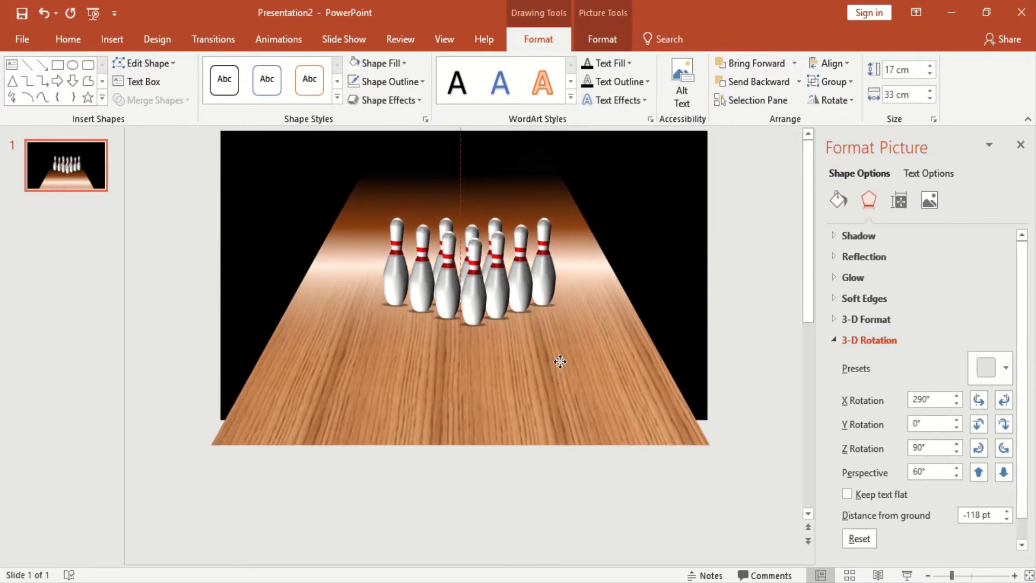
pyautogui.moveTo(560, 341); pyautogui.dragTo(560, 367)
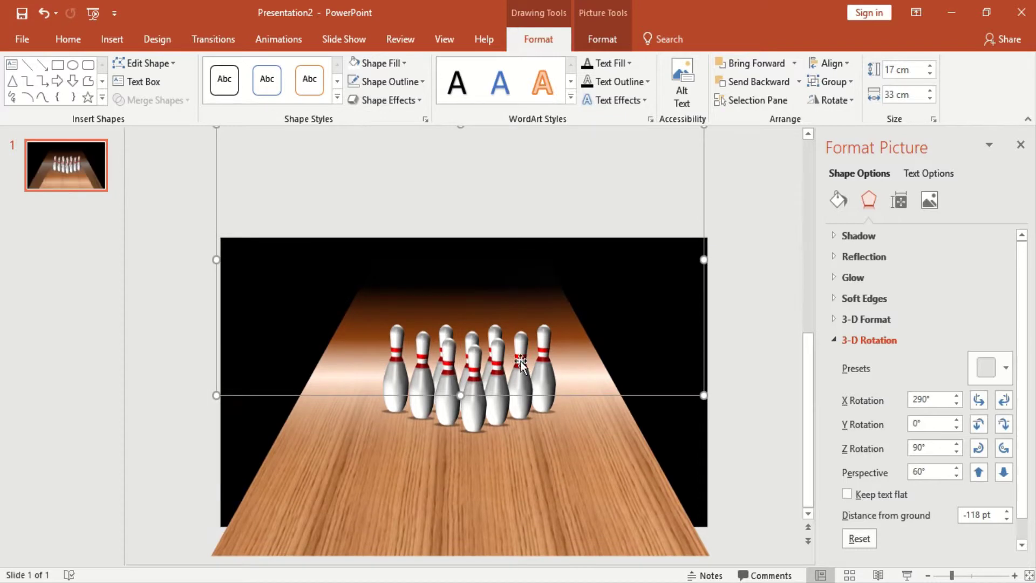
# - Reposition the pins and the lane picture lower on the slide
pyautogui.click(761, 436)
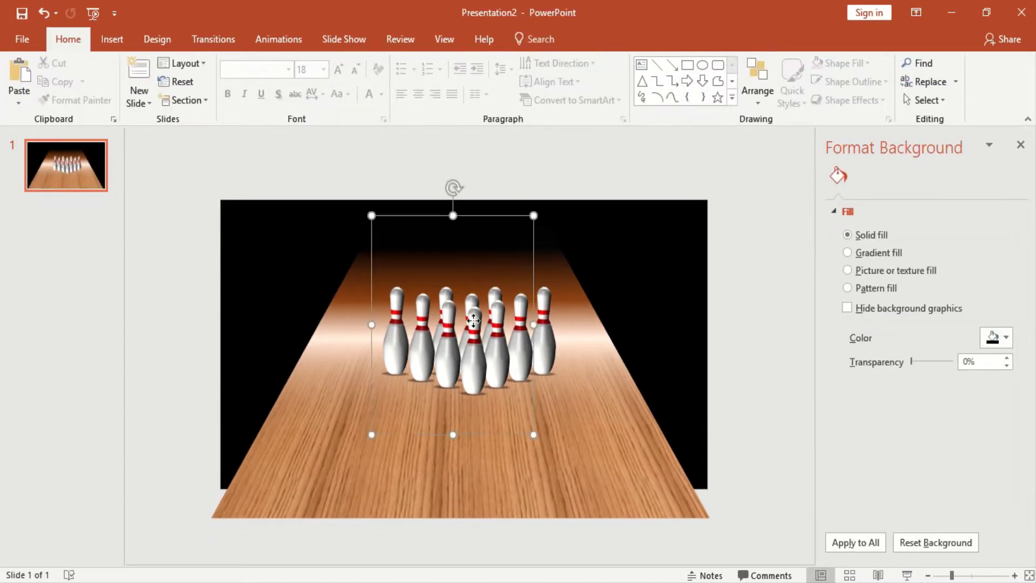
pyautogui.moveTo(476, 356); pyautogui.dragTo(469, 294)
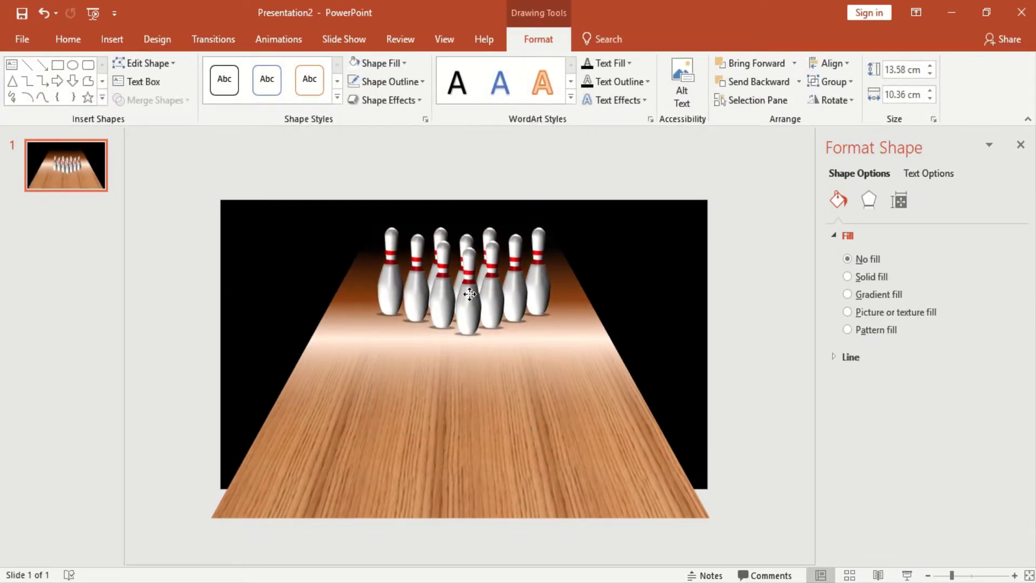
pyautogui.moveTo(536, 444); pyautogui.dragTo(542, 451)
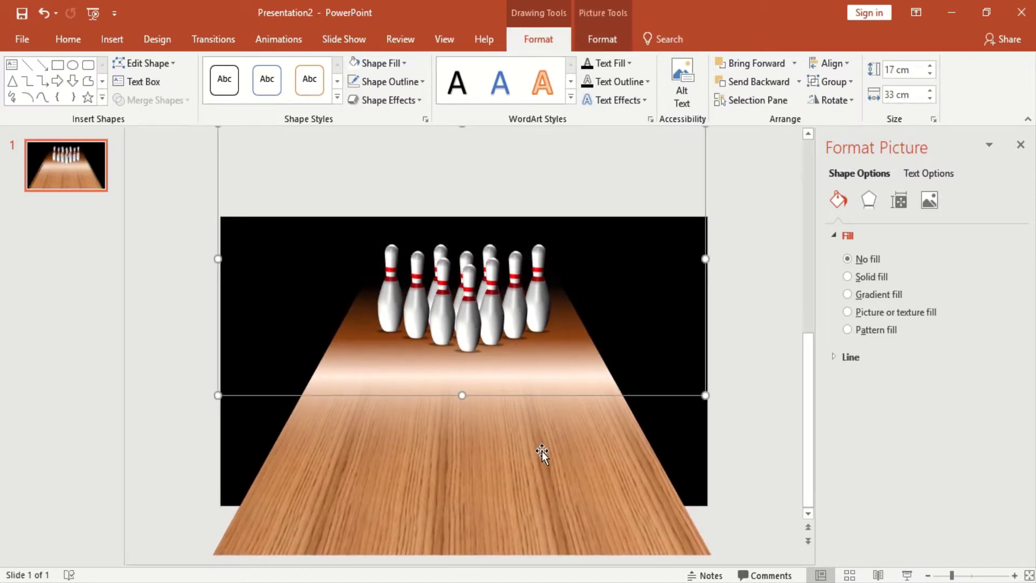
pyautogui.click(462, 309)
pyautogui.moveTo(462, 309); pyautogui.dragTo(464, 313)
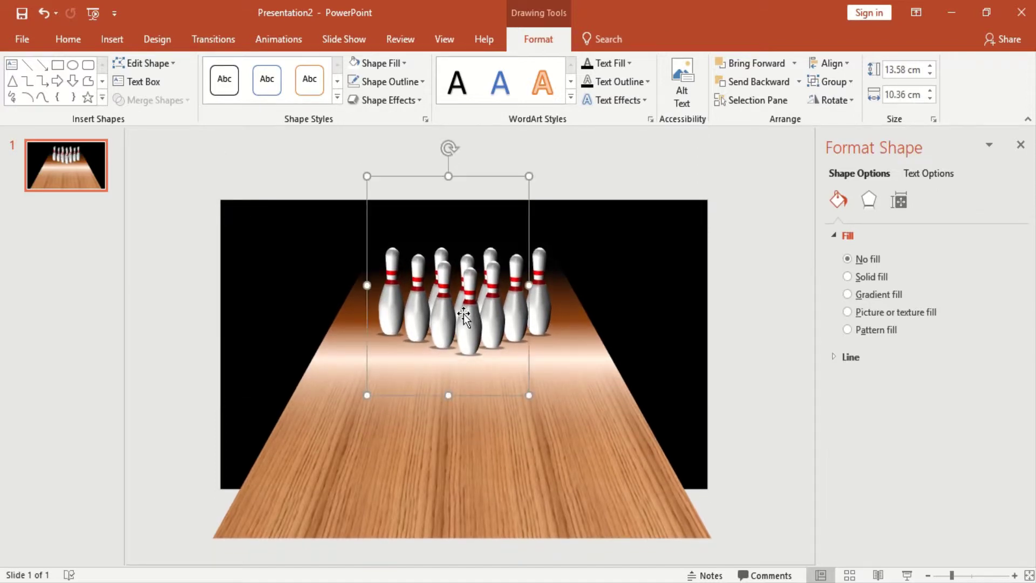
# - Centre the lane picture horizontally on the slide with Align Center and zoom in
pyautogui.click(603, 410)
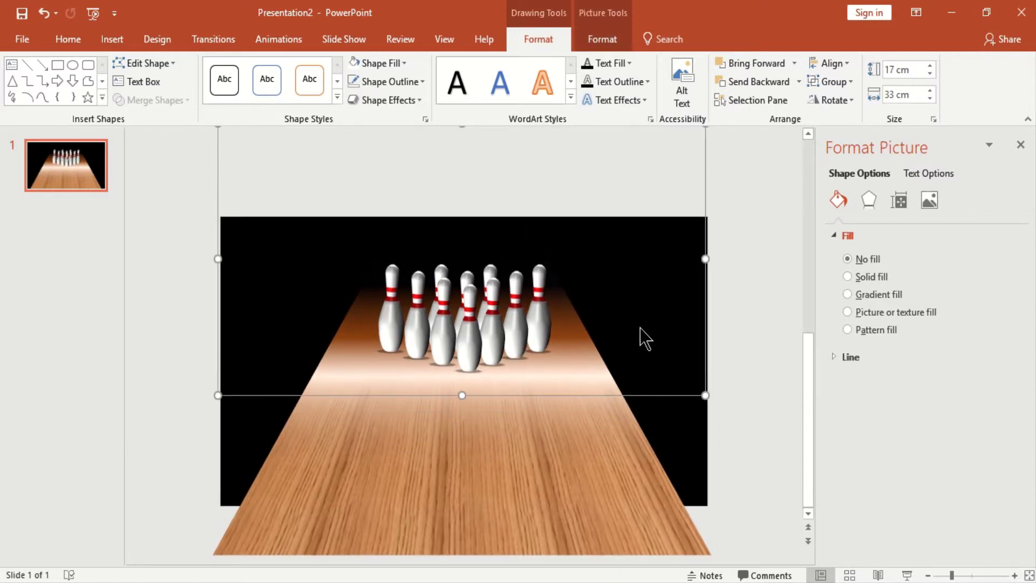
pyautogui.click(831, 63)
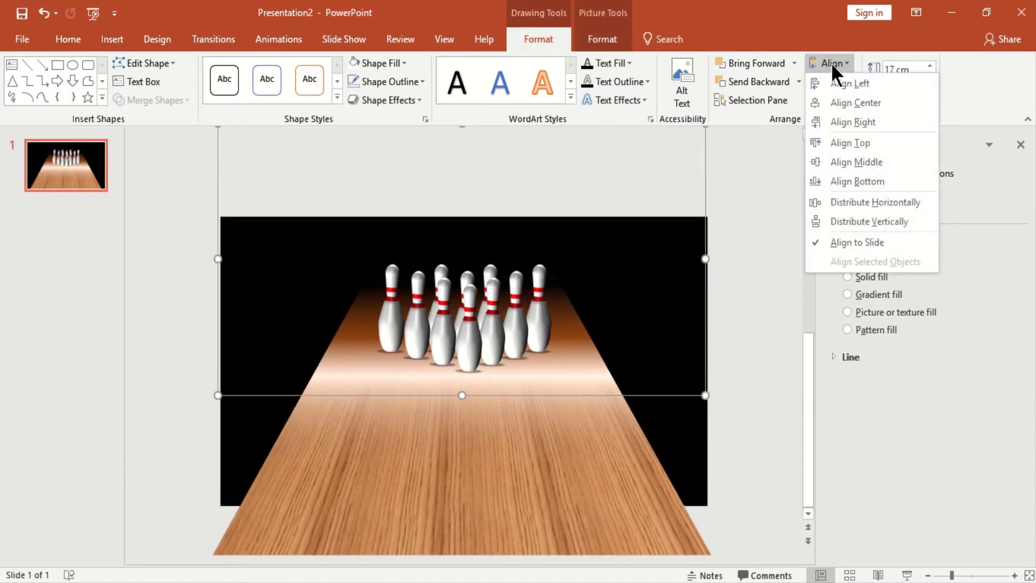
pyautogui.click(834, 103)
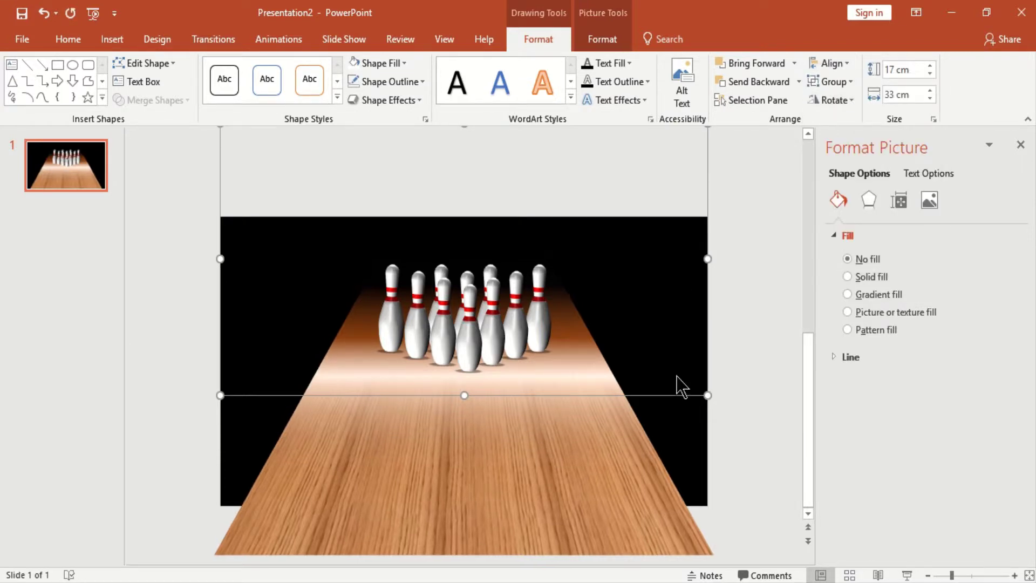
pyautogui.click(673, 418)
pyautogui.click(466, 301)
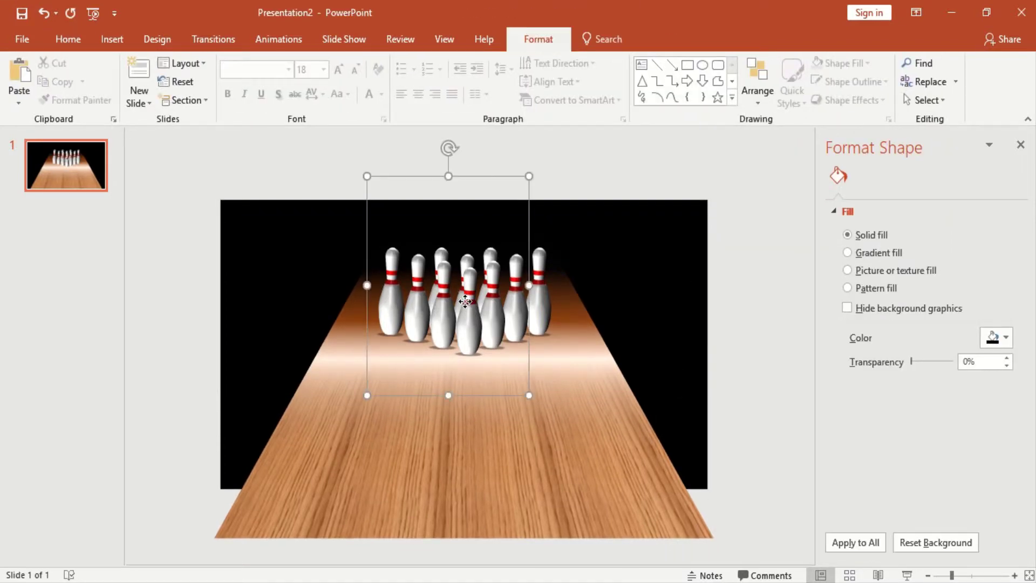
pyautogui.click(667, 292)
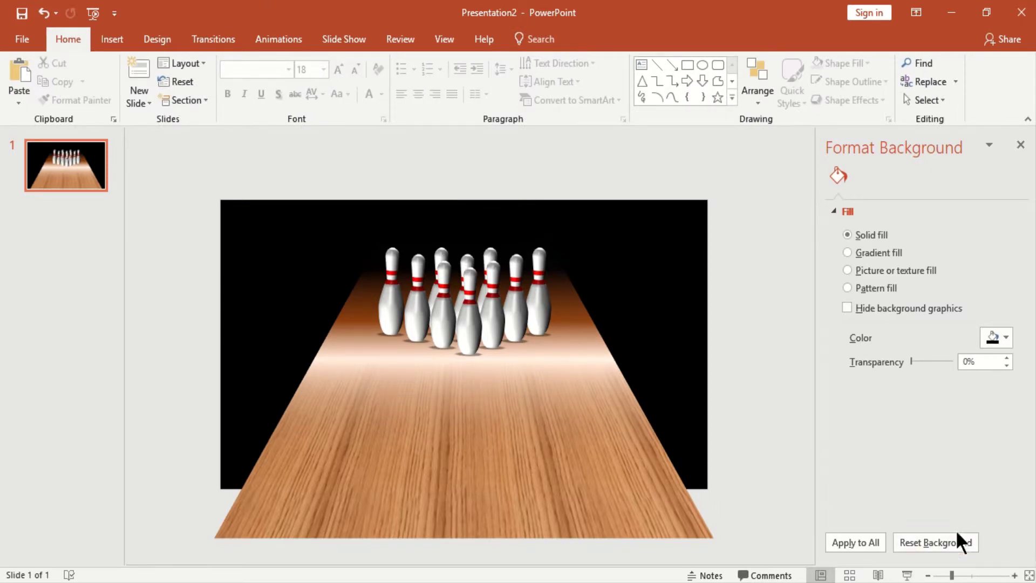
pyautogui.click(1014, 575)
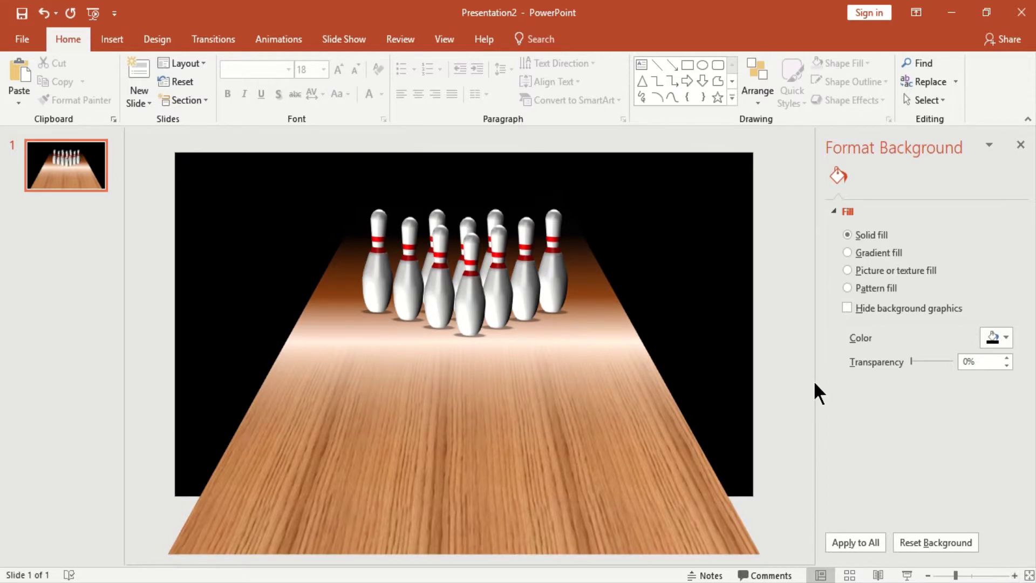
pyautogui.click(702, 66)
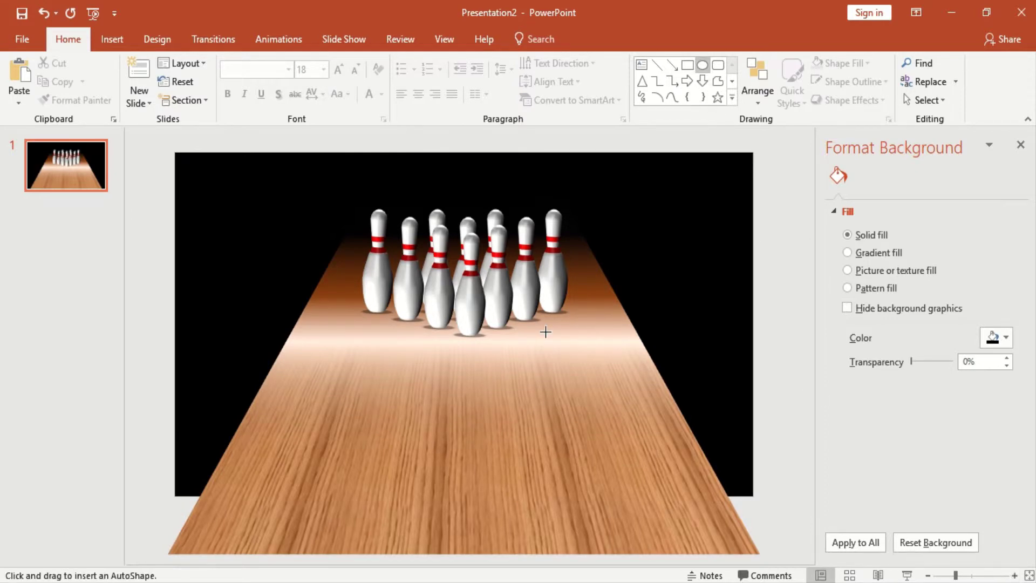
# - Draw a circle on the lane below the pins and size it 3.8 × 3.8 cm
pyautogui.click(496, 370)
pyautogui.click(537, 40)
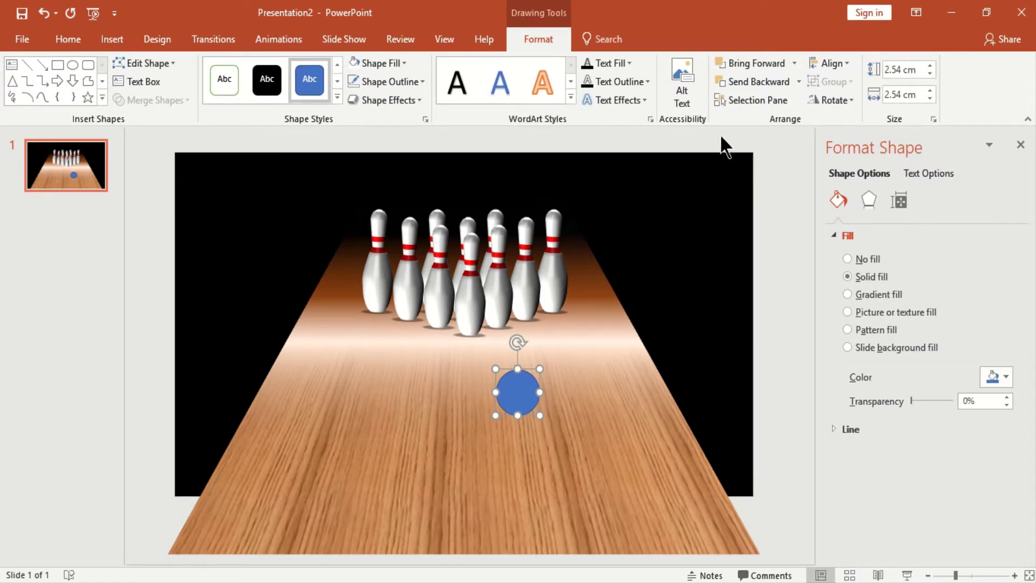
pyautogui.click(903, 69)
pyautogui.write('3.8')
pyautogui.press('Tab')
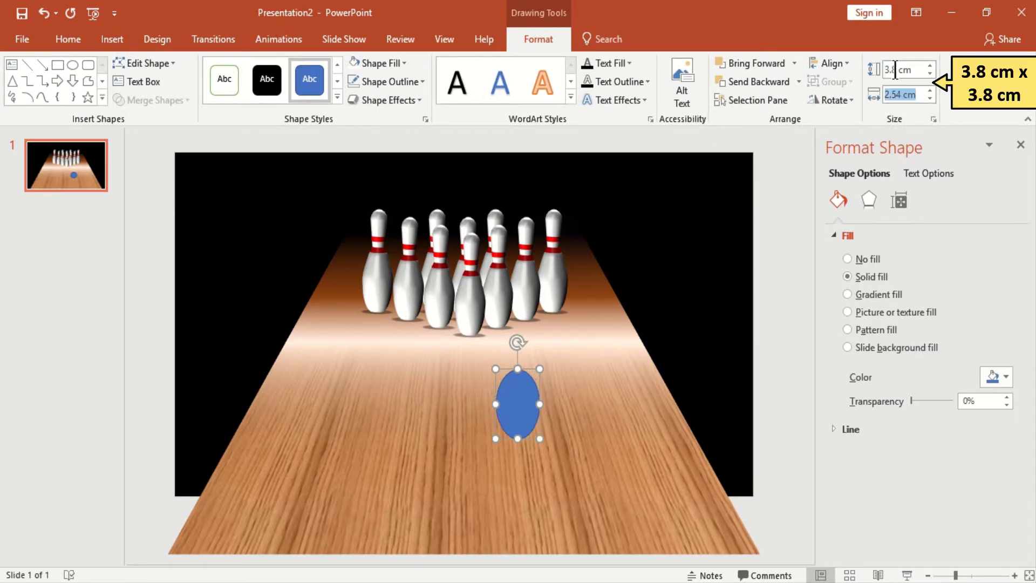
pyautogui.write('3.8')
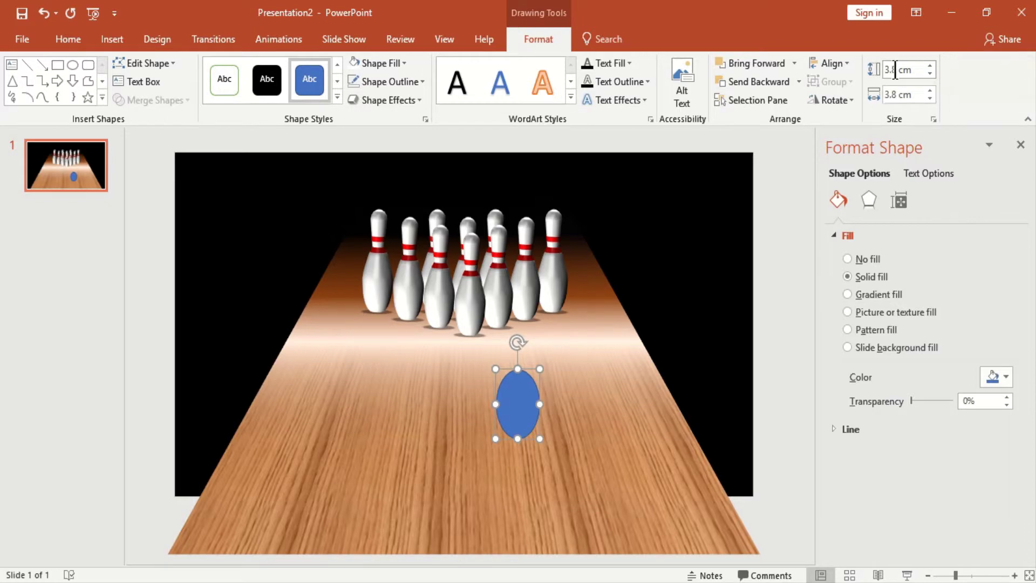
pyautogui.press('Return')
# - Fill the circle with red
pyautogui.click(992, 379)
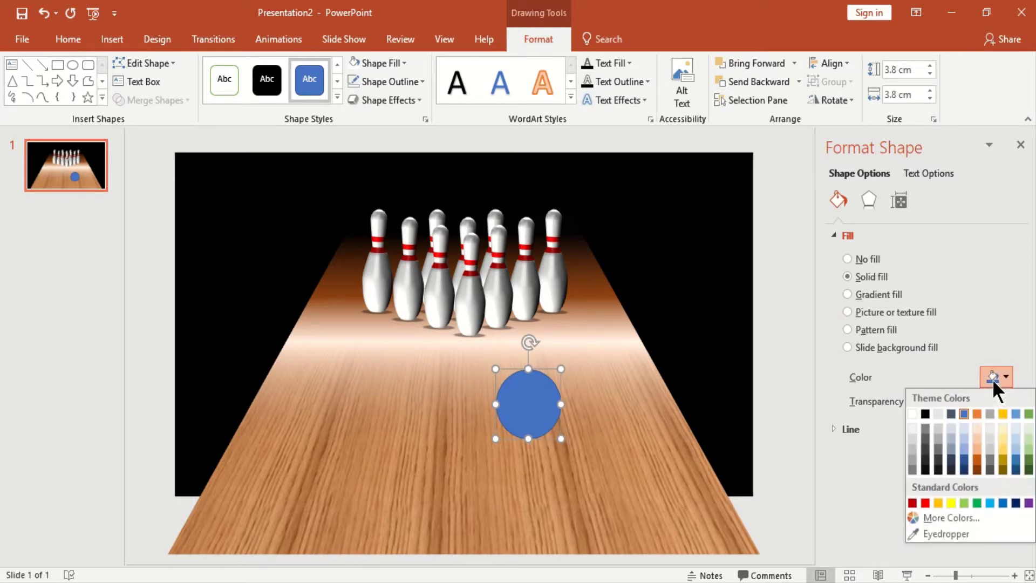
pyautogui.click(926, 503)
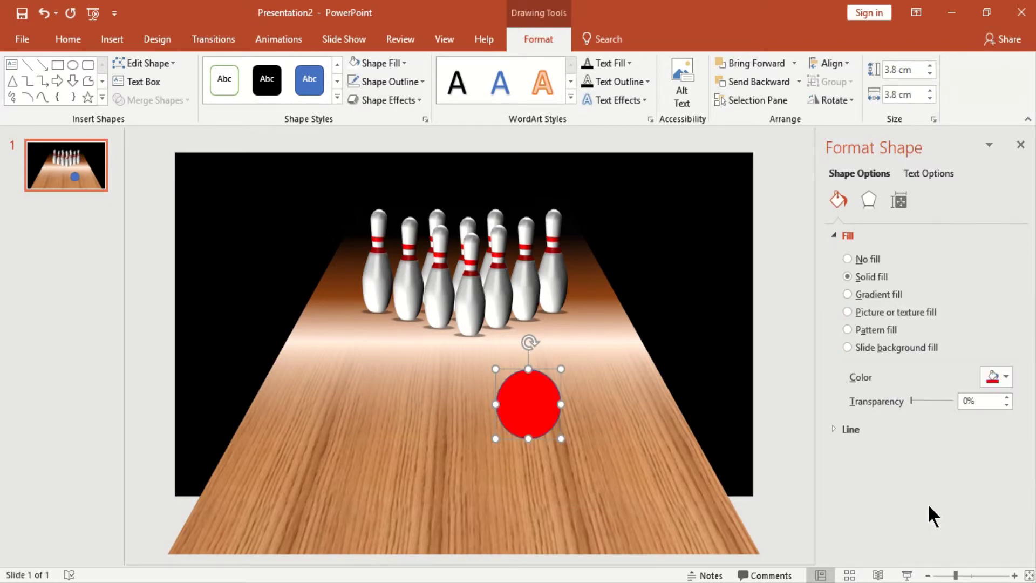
pyautogui.click(861, 429)
# - Remove the ball's outline and give it a 54 × 54 pt top bevel
pyautogui.click(860, 452)
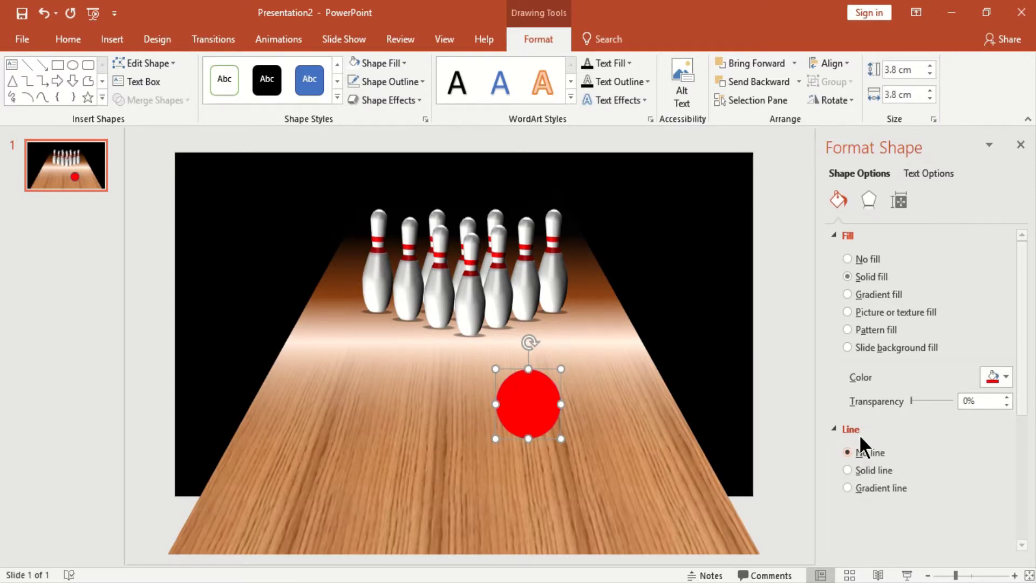
pyautogui.click(865, 200)
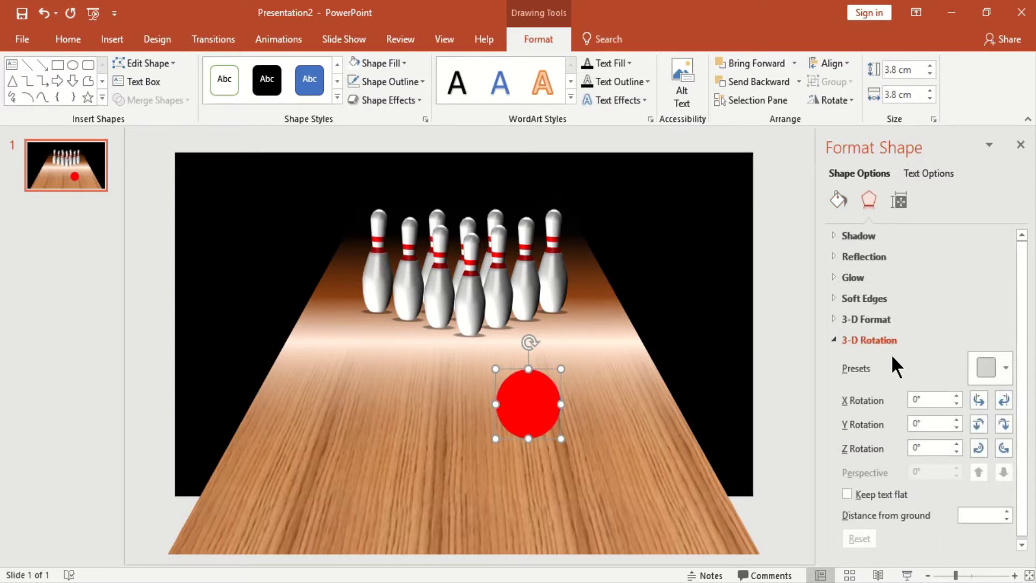
pyautogui.click(878, 319)
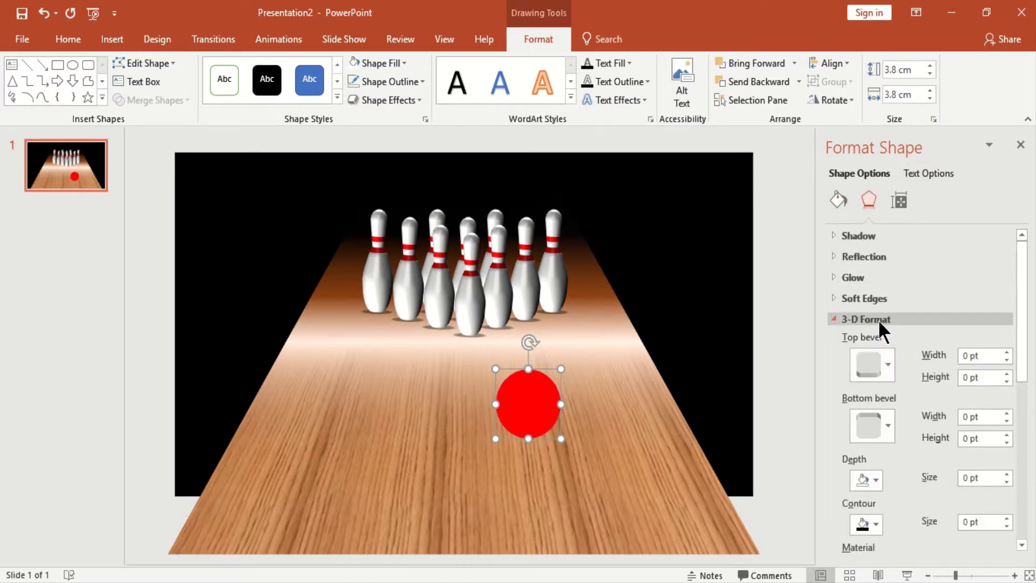
pyautogui.click(879, 364)
pyautogui.click(882, 240)
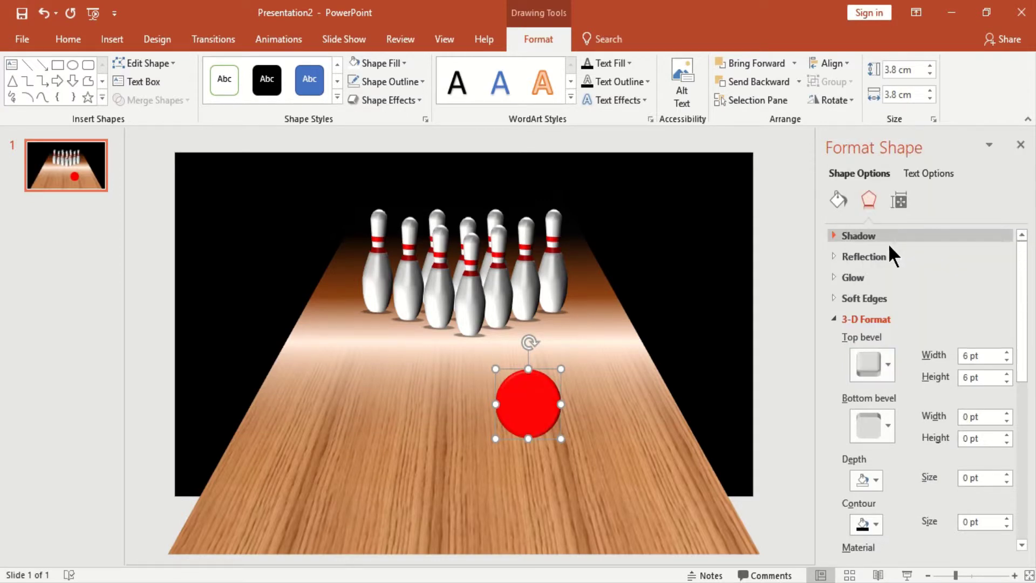
pyautogui.doubleClick(967, 354)
pyautogui.write('54')
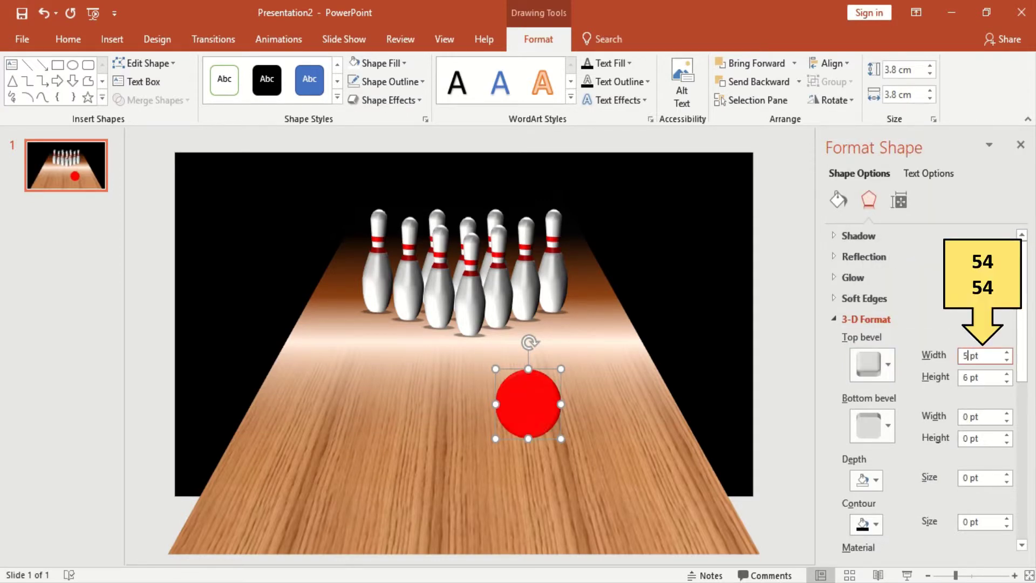
pyautogui.press('Tab')
pyautogui.write('54')
pyautogui.press('Tab')
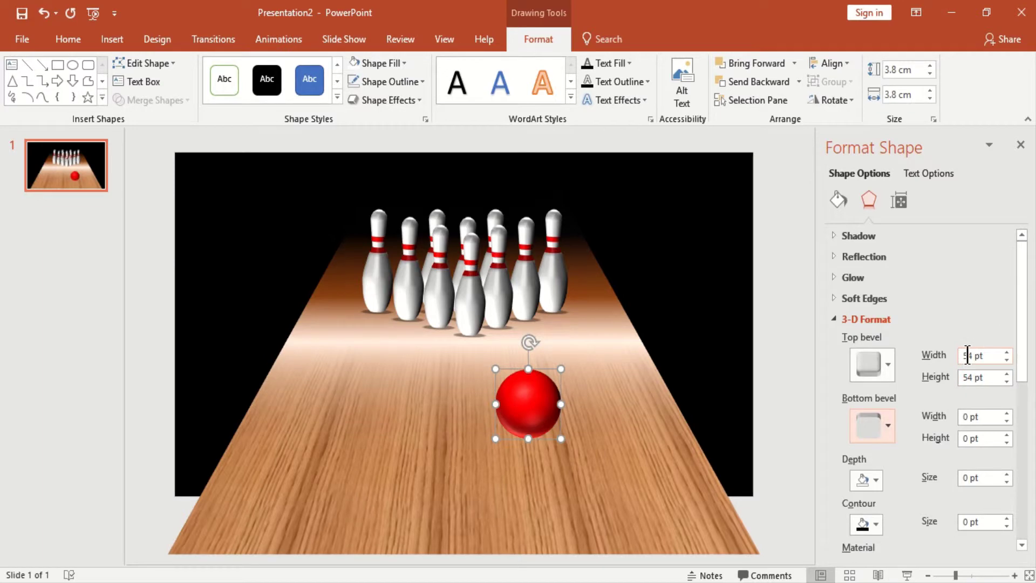
# - Add a 54 × 54 pt bottom bevel and a standard surface material
pyautogui.click(878, 416)
pyautogui.click(873, 295)
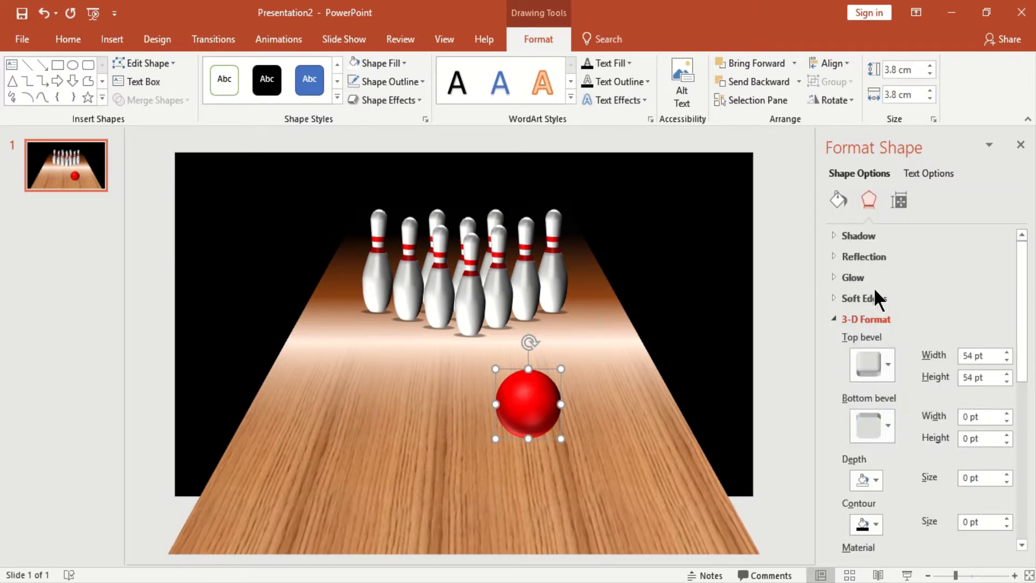
pyautogui.click(966, 416)
pyautogui.write('5')
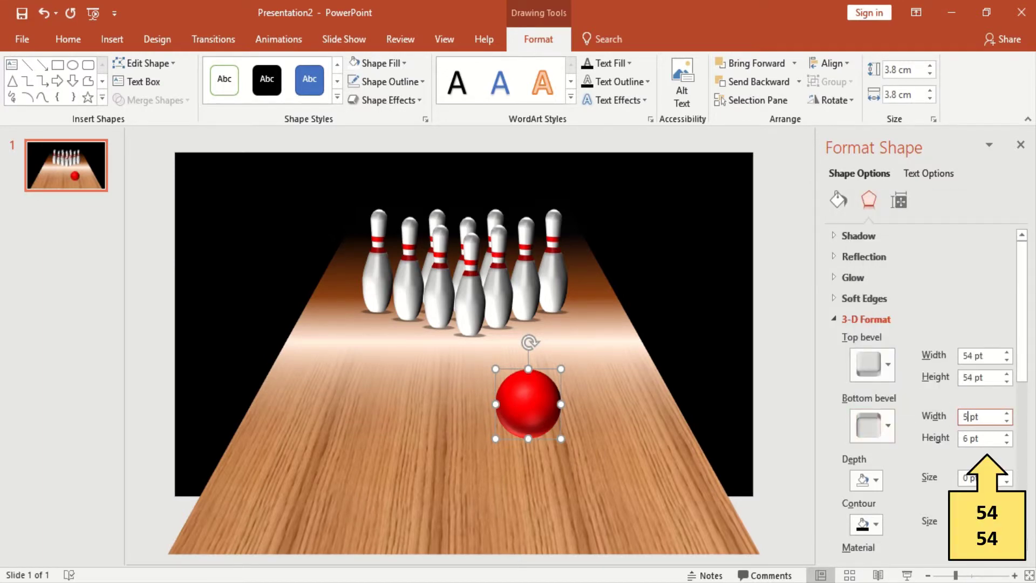
pyautogui.write('4')
pyautogui.press('Tab')
pyautogui.write('54')
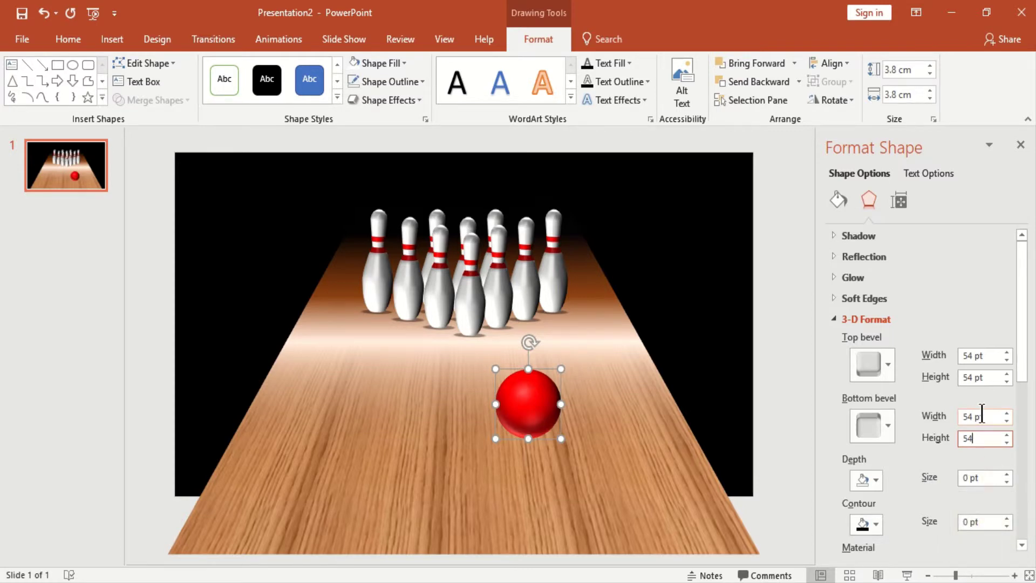
pyautogui.moveTo(1018, 382); pyautogui.dragTo(1020, 432)
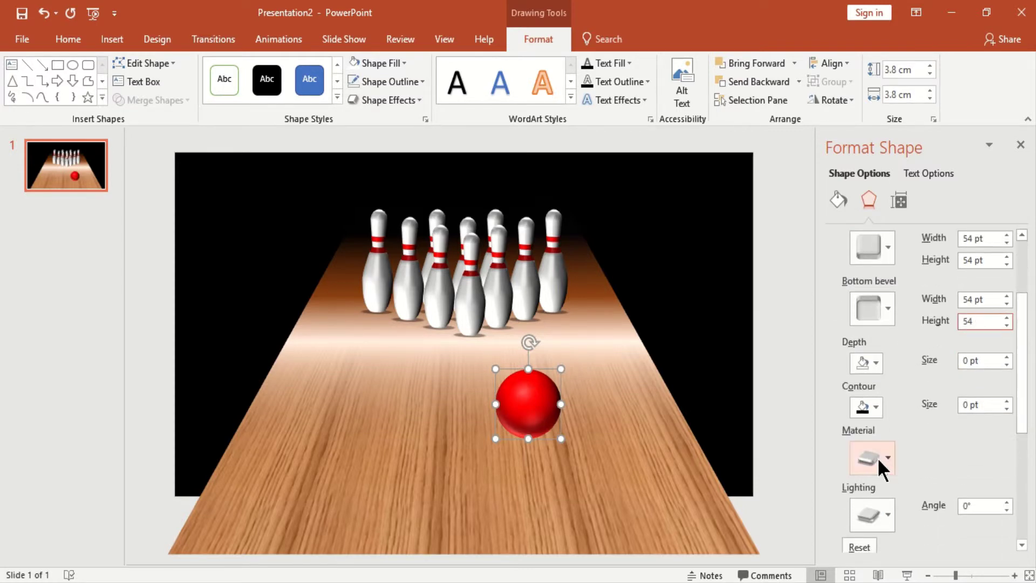
pyautogui.click(877, 457)
pyautogui.click(955, 296)
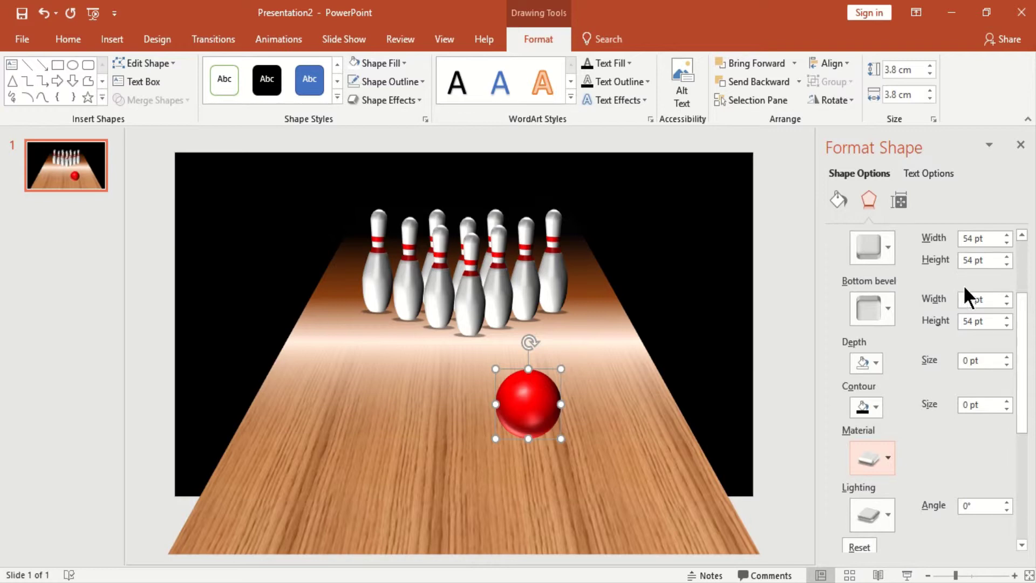
pyautogui.moveTo(1020, 347); pyautogui.dragTo(1024, 291)
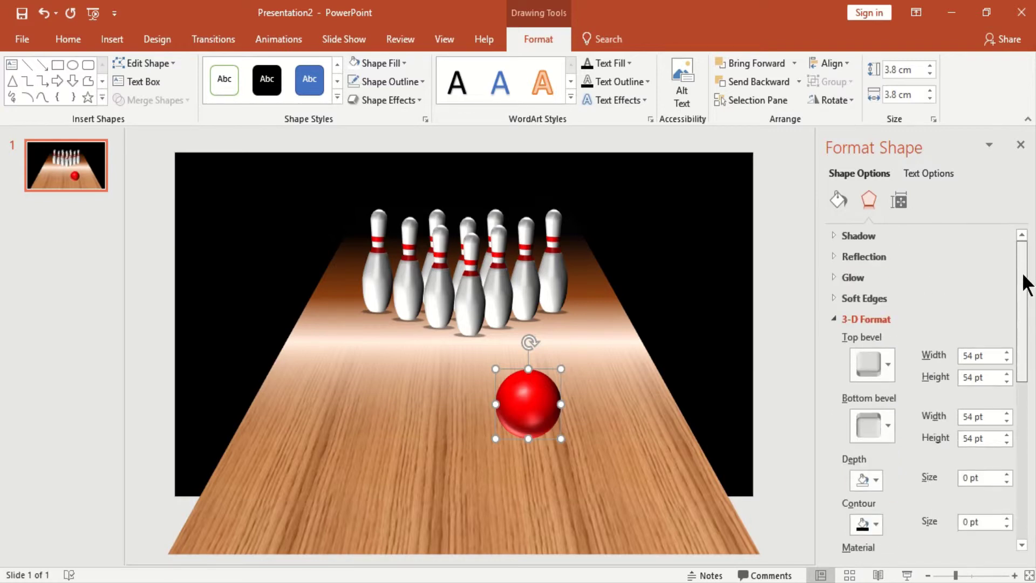
# - Give the ball a reflection preset (50% transparency, 90% size) and shift it left under the pins
pyautogui.click(887, 254)
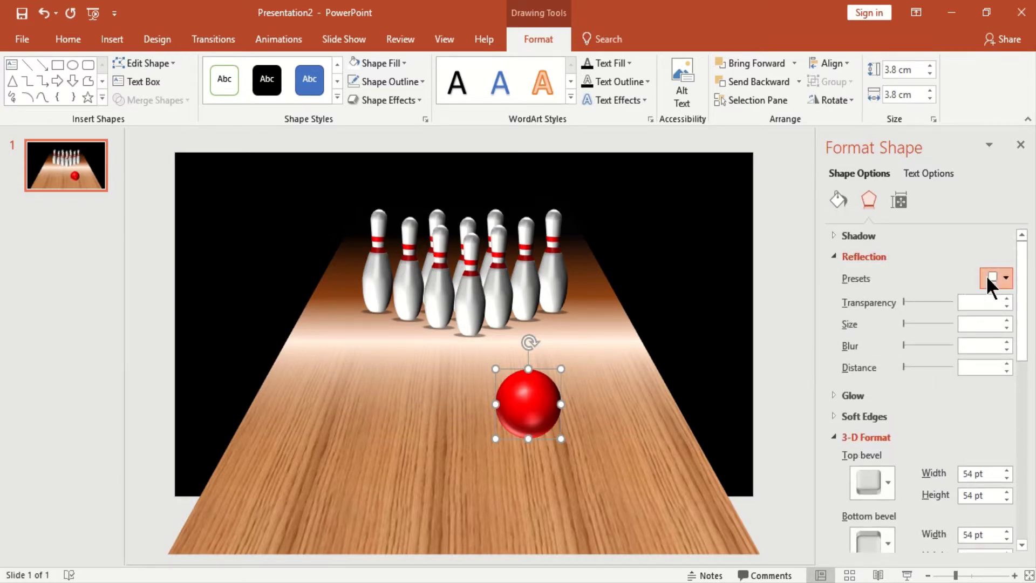
pyautogui.click(991, 278)
pyautogui.click(1010, 396)
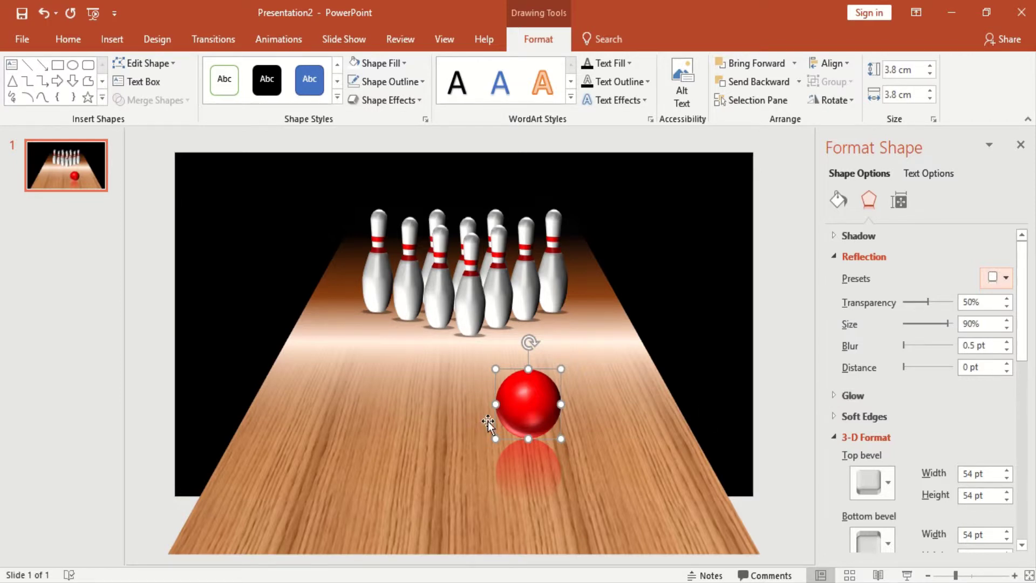
pyautogui.moveTo(522, 402)
pyautogui.mouseDown()
pyautogui.moveTo(486, 365)
pyautogui.moveTo(477, 443)
pyautogui.moveTo(478, 429)
pyautogui.mouseUp()
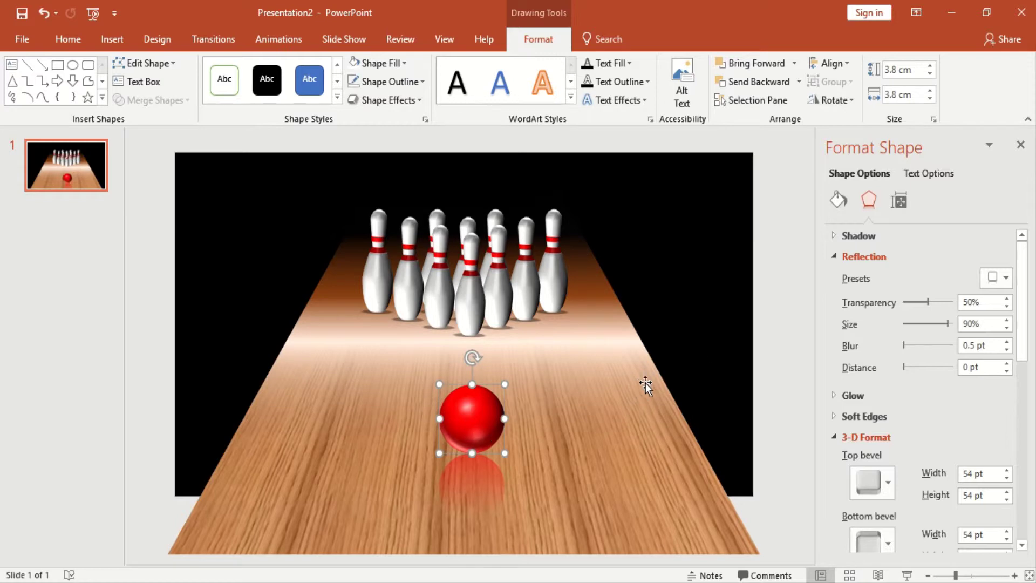
pyautogui.click(722, 362)
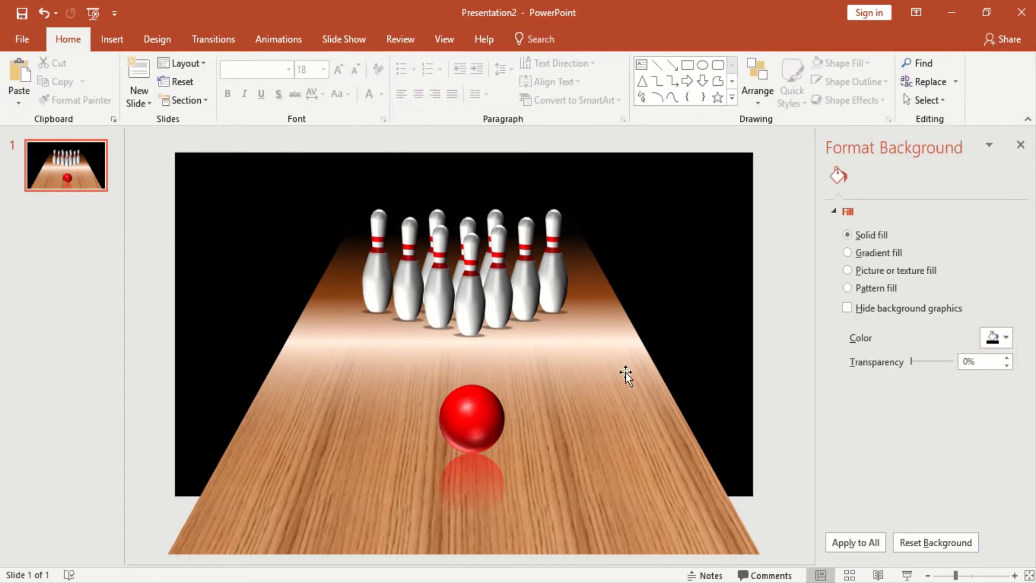
# - Change the ball's 3-D Format lighting angle to 120° to shift its highlight
pyautogui.click(471, 413)
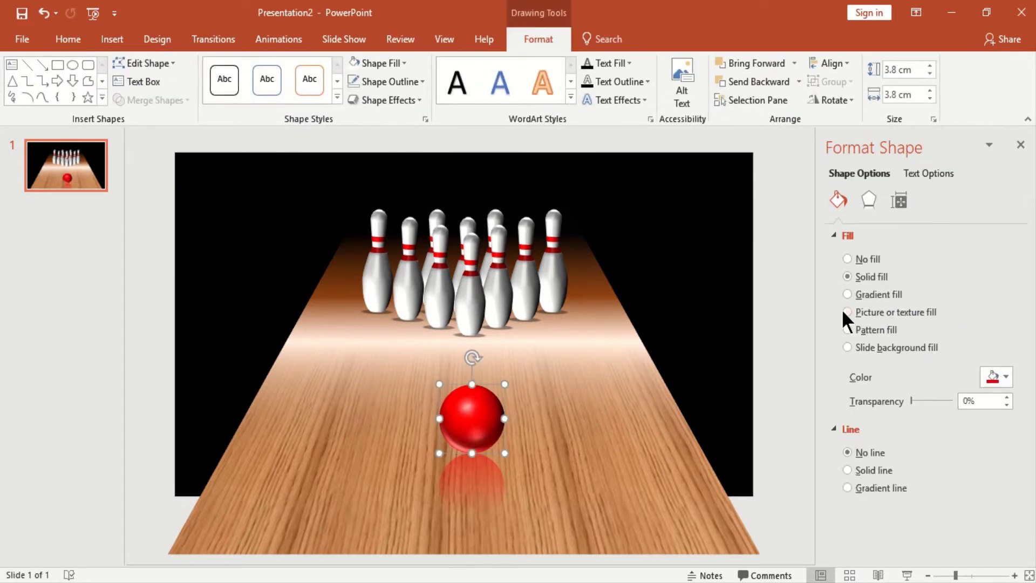
pyautogui.click(866, 202)
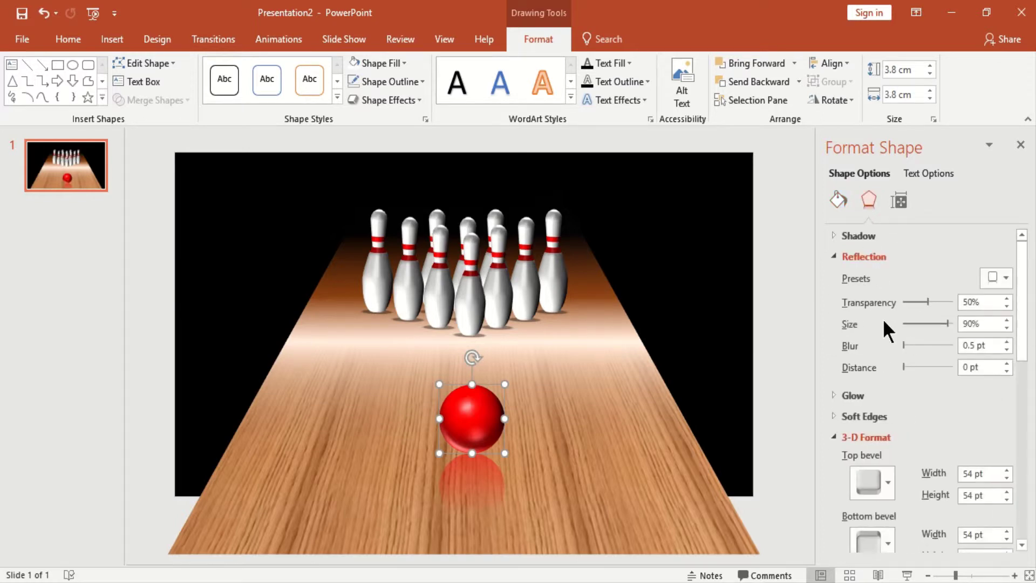
pyautogui.click(878, 257)
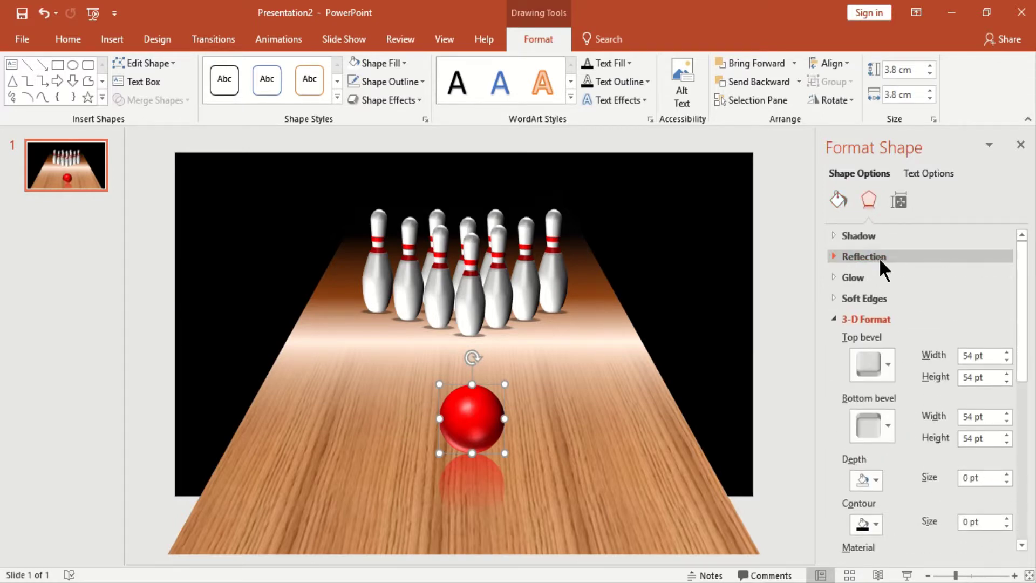
pyautogui.moveTo(1025, 384); pyautogui.dragTo(1024, 465)
pyautogui.click(968, 434)
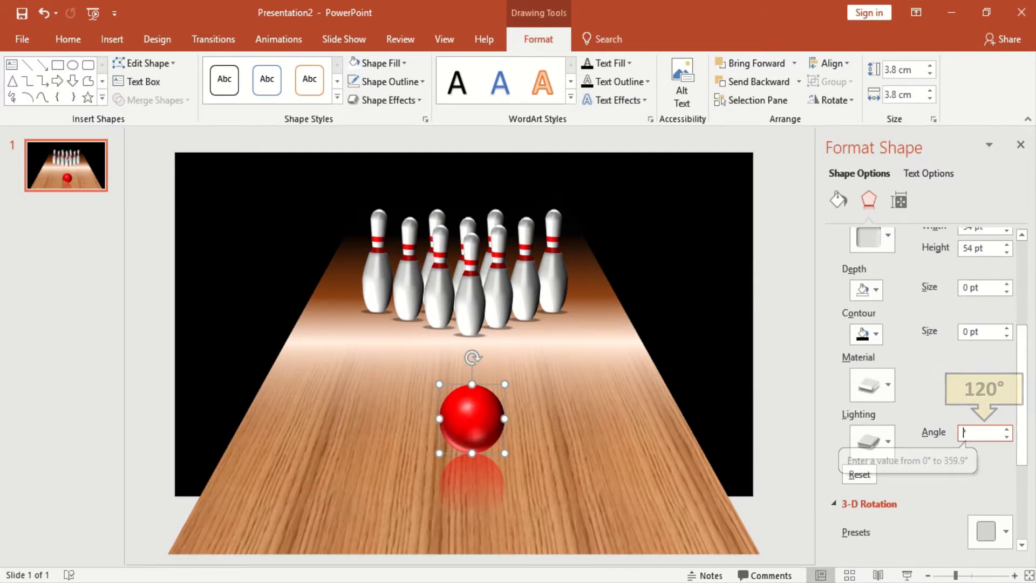
pyautogui.write('120')
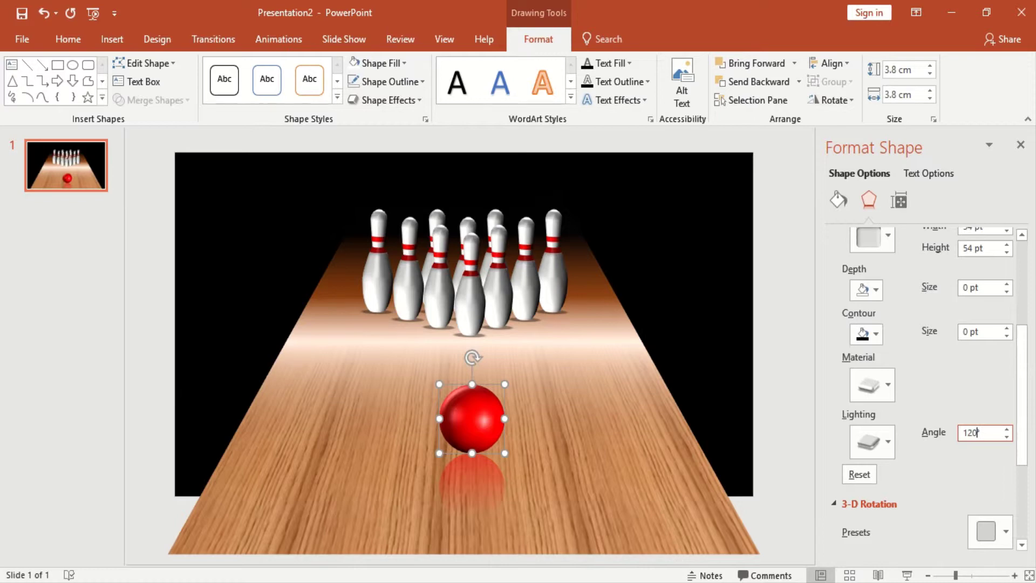
pyautogui.press('Return')
pyautogui.click(673, 371)
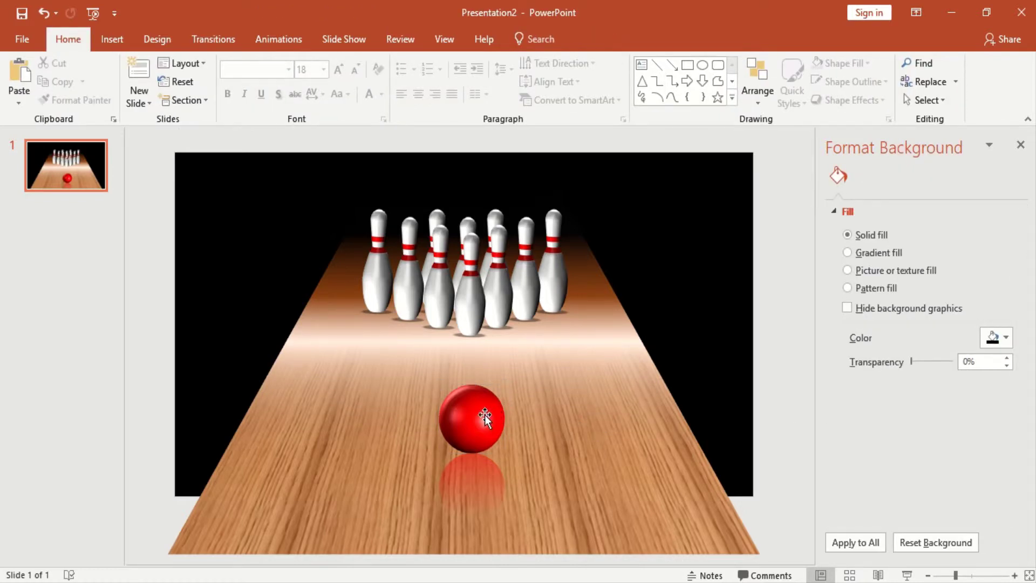
# - Nudge the ball slightly up the lane, then close the Format Background pane
pyautogui.moveTo(485, 417); pyautogui.dragTo(483, 403)
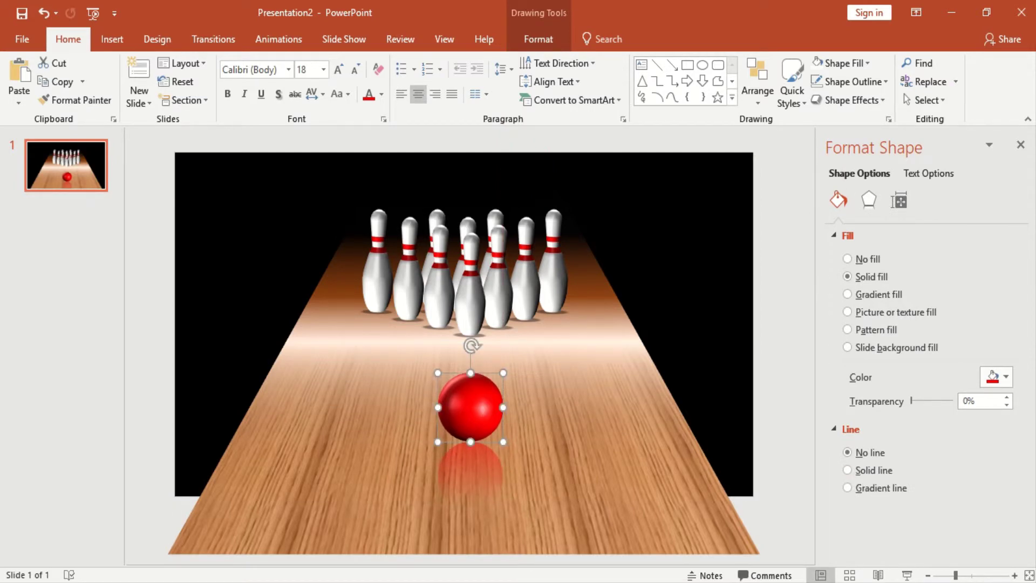
pyautogui.click(1015, 575)
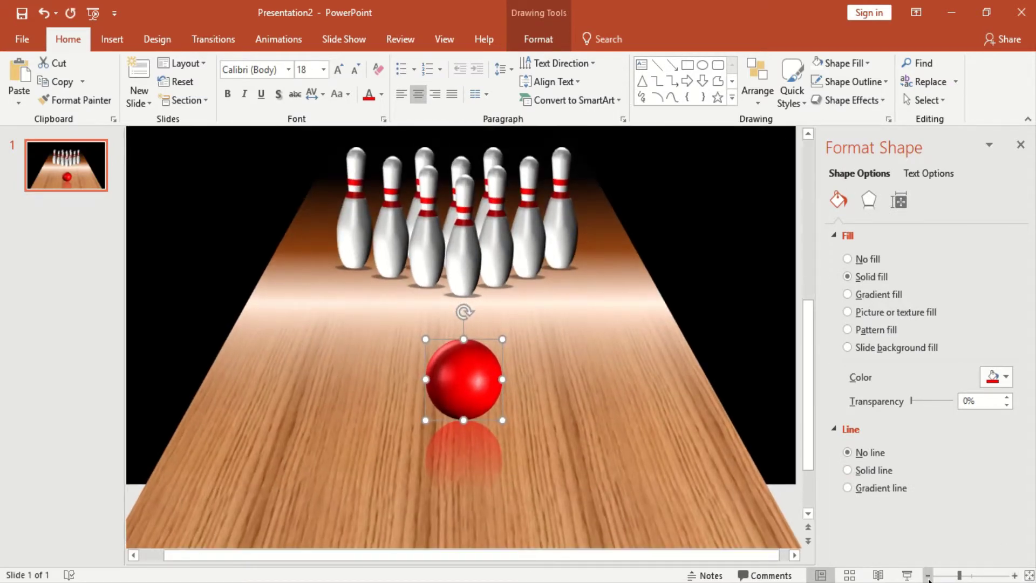
pyautogui.moveTo(810, 351); pyautogui.dragTo(801, 143)
pyautogui.click(807, 133)
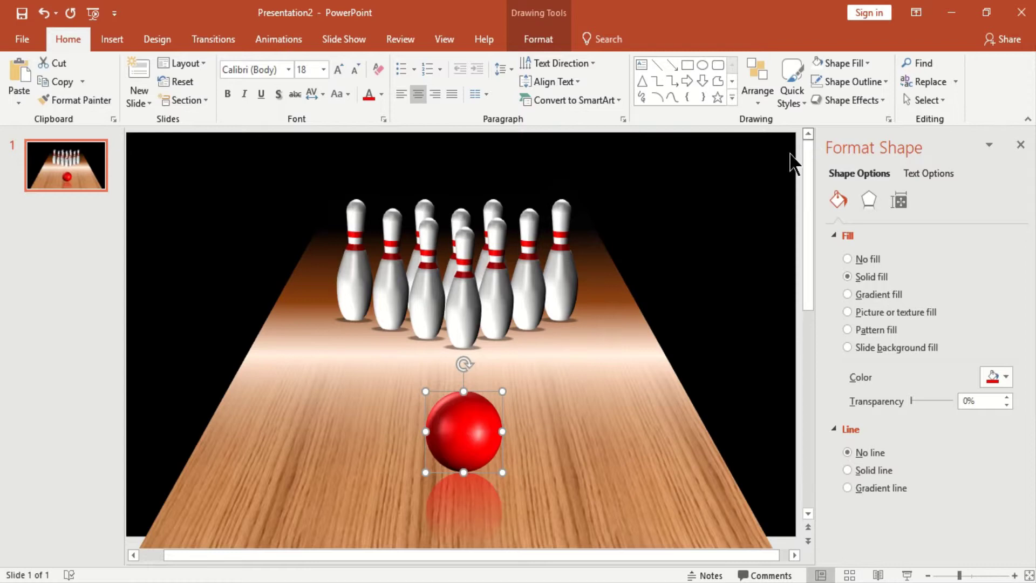
pyautogui.click(747, 208)
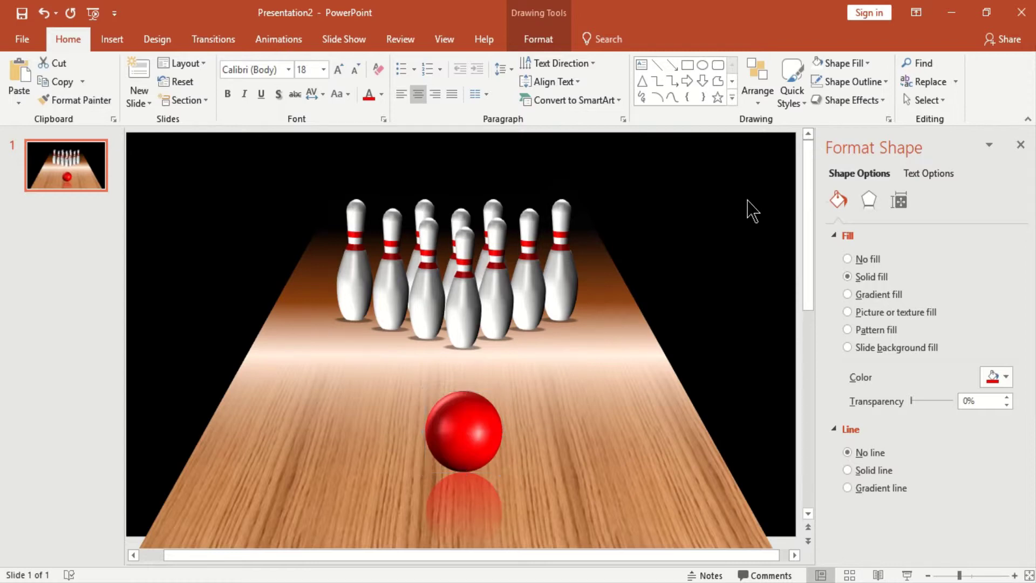
pyautogui.click(1020, 144)
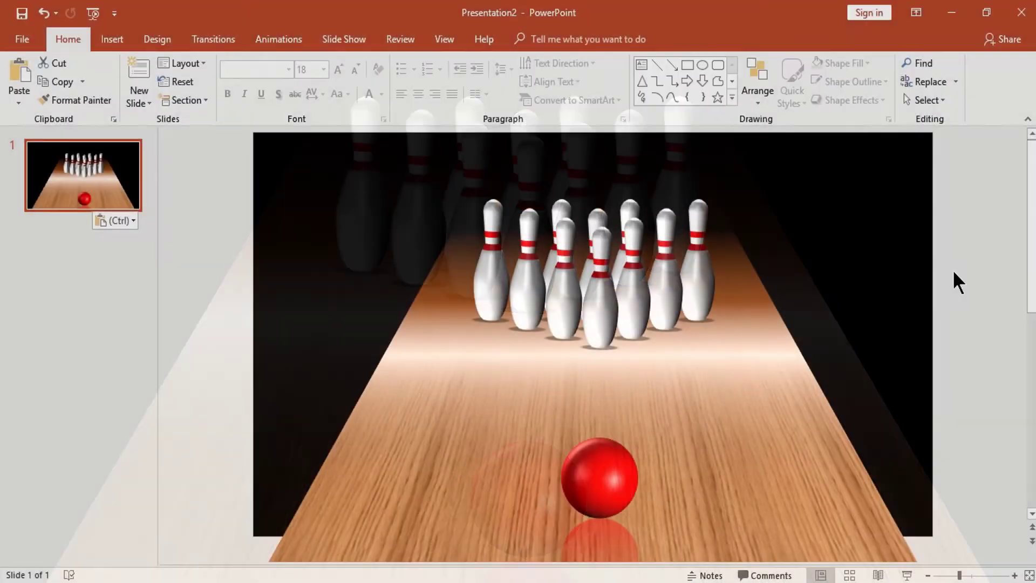
# - Paste the copied scene and hide the lane group 'Group 60' in the Selection Pane
pyautogui.hotkey('ctrl', 'v')
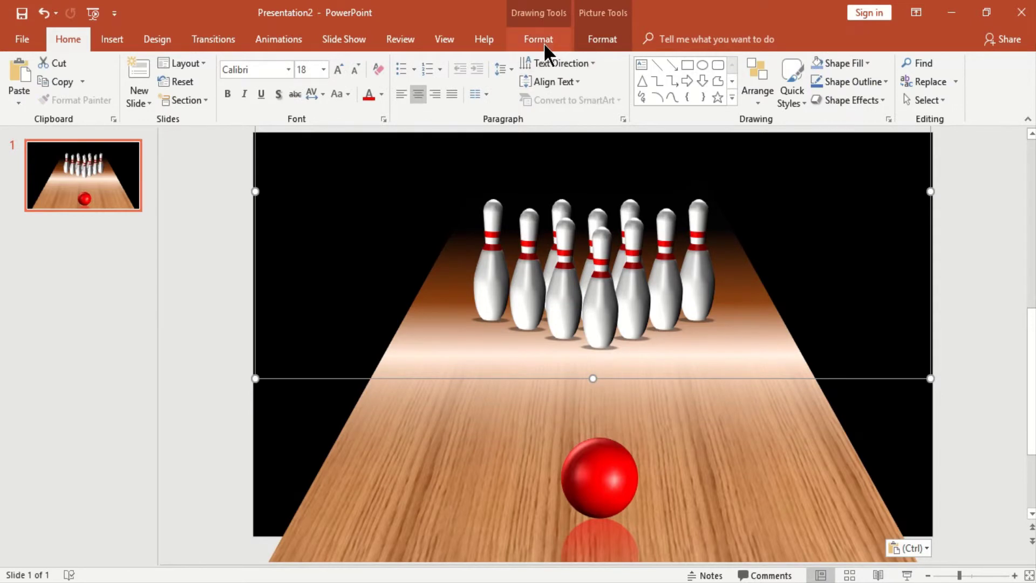
pyautogui.click(543, 43)
pyautogui.click(747, 100)
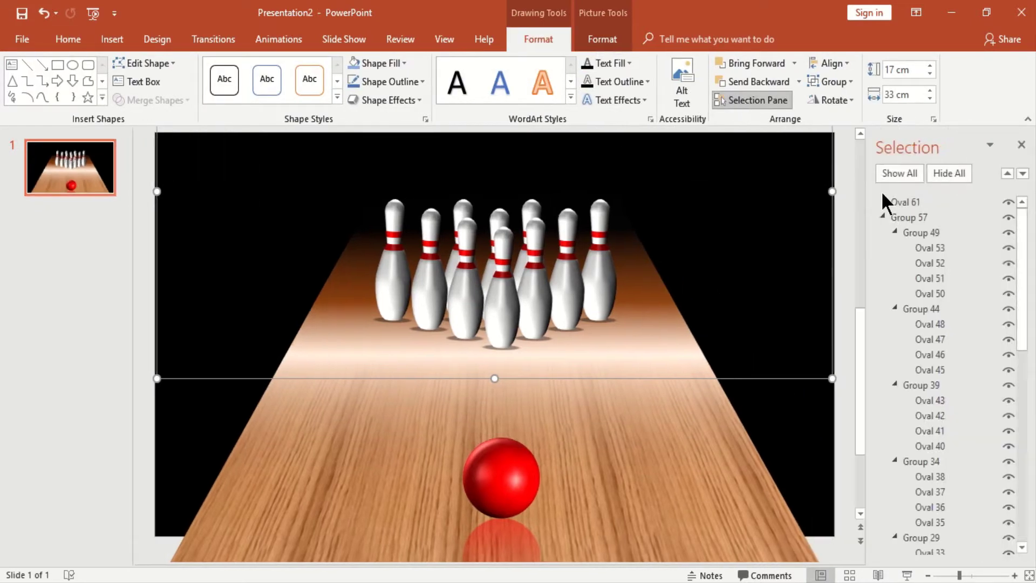
pyautogui.moveTo(1022, 302); pyautogui.dragTo(1010, 516)
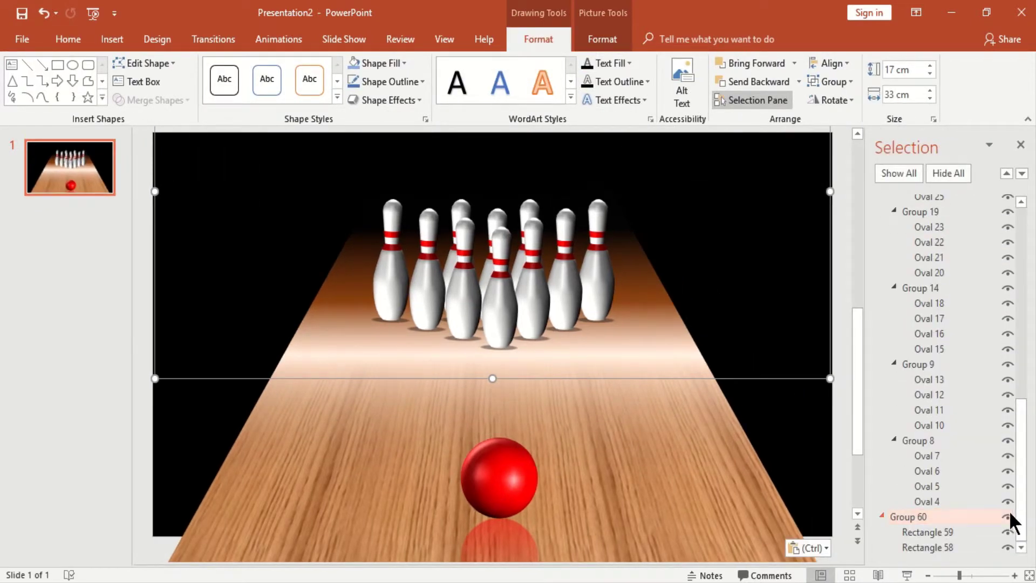
pyautogui.click(1006, 516)
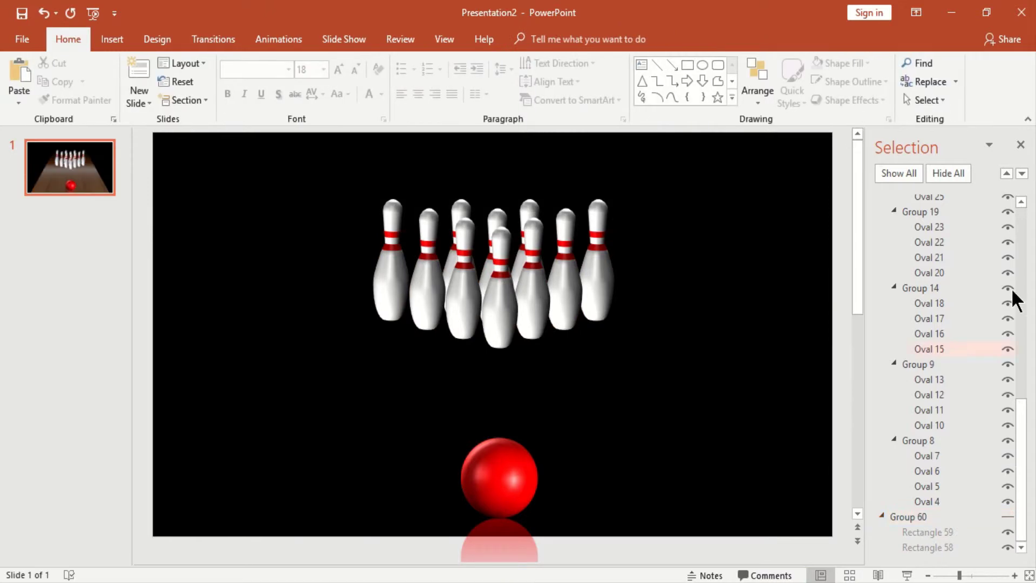
pyautogui.click(1018, 150)
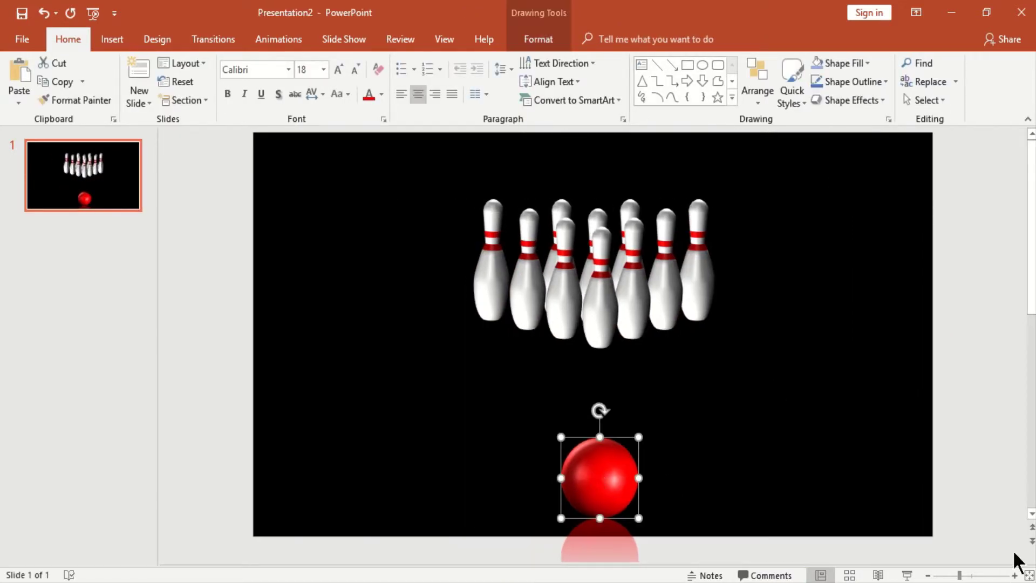
# - Move the ball to the slide's bottom edge and apply a Lines motion path
pyautogui.click(1032, 513)
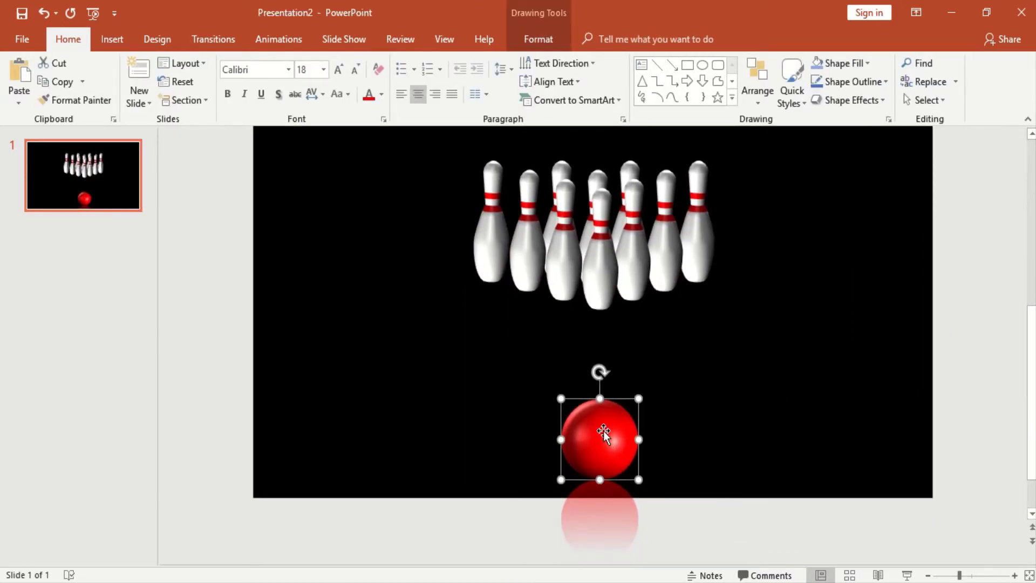
pyautogui.moveTo(603, 431); pyautogui.dragTo(603, 526)
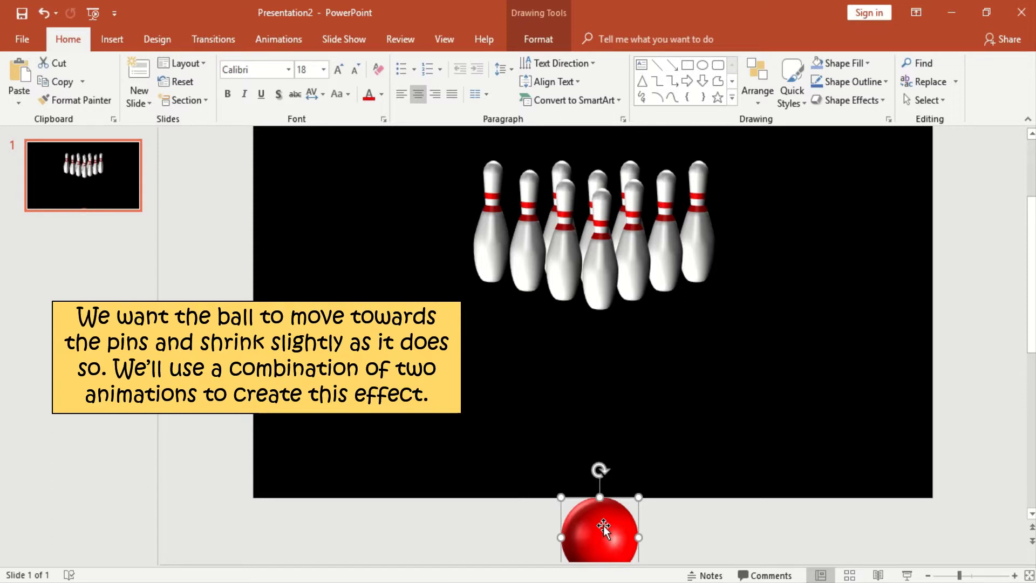
pyautogui.click(294, 40)
pyautogui.click(550, 98)
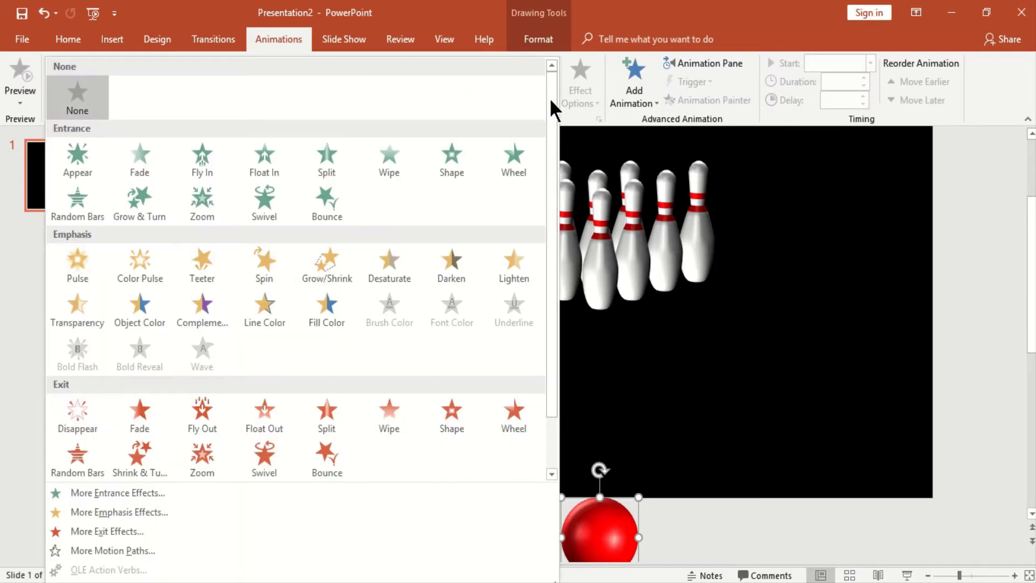
pyautogui.scroll(-2, 550, 162)
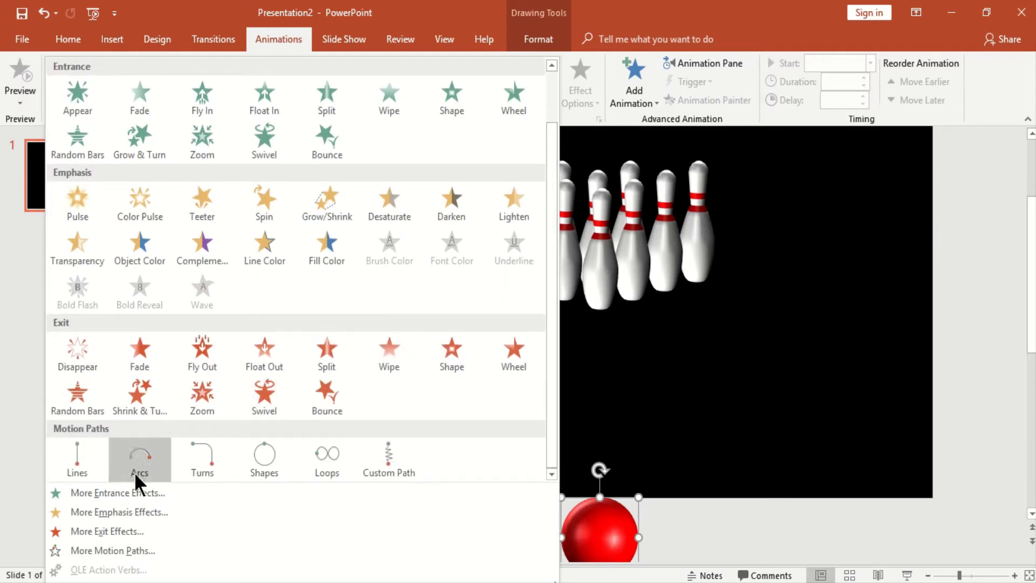
pyautogui.click(75, 466)
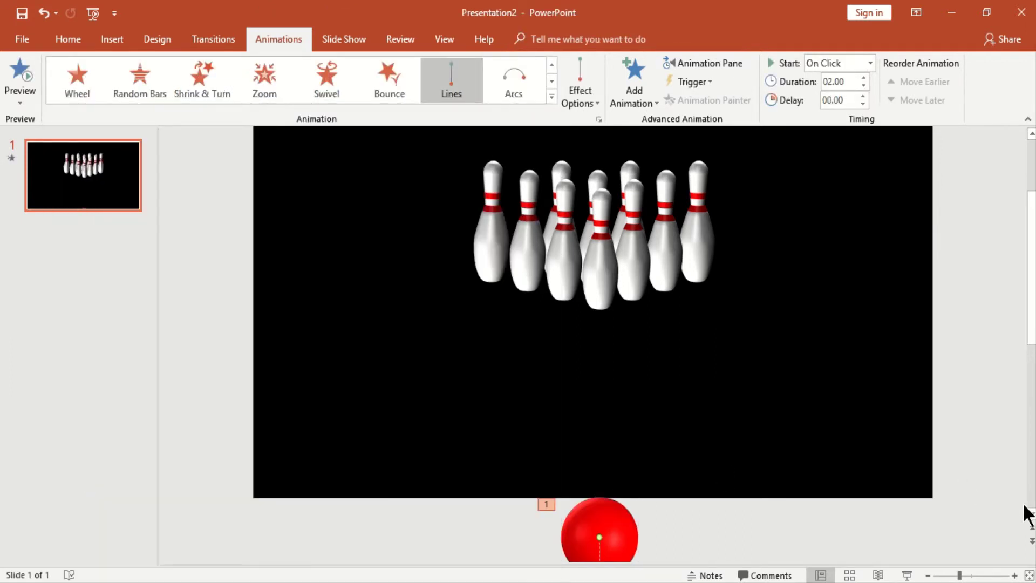
# - Drag the path's end point straight up to the pins, in line with the ball
pyautogui.scroll(-5, 960, 524)
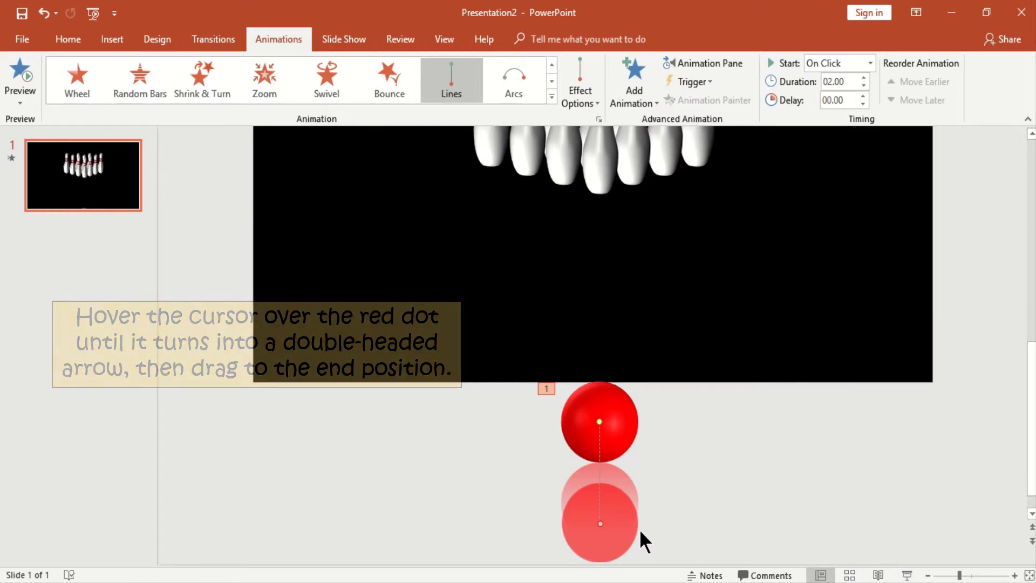
pyautogui.moveTo(599, 523); pyautogui.dragTo(600, 157)
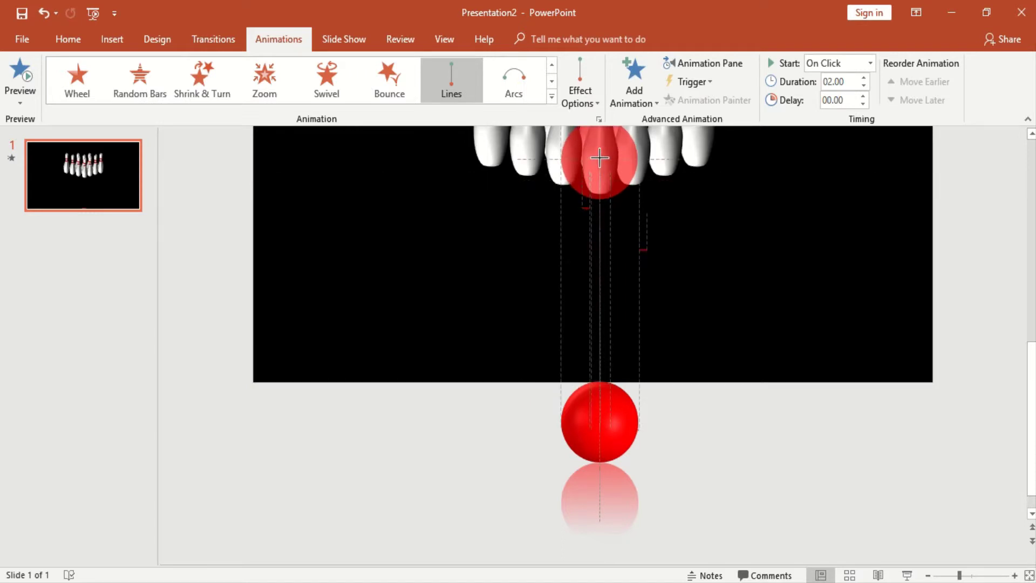
pyautogui.moveTo(600, 158); pyautogui.dragTo(599, 158)
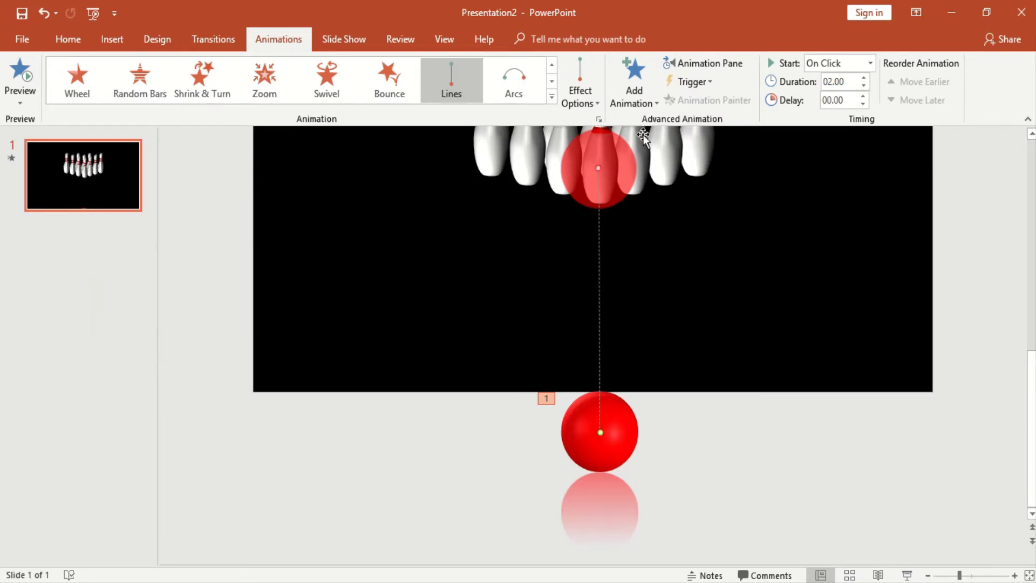
# - Set the ball's motion path to start With Previous after a 3-second delay, lasting 0.5 seconds
pyautogui.click(728, 63)
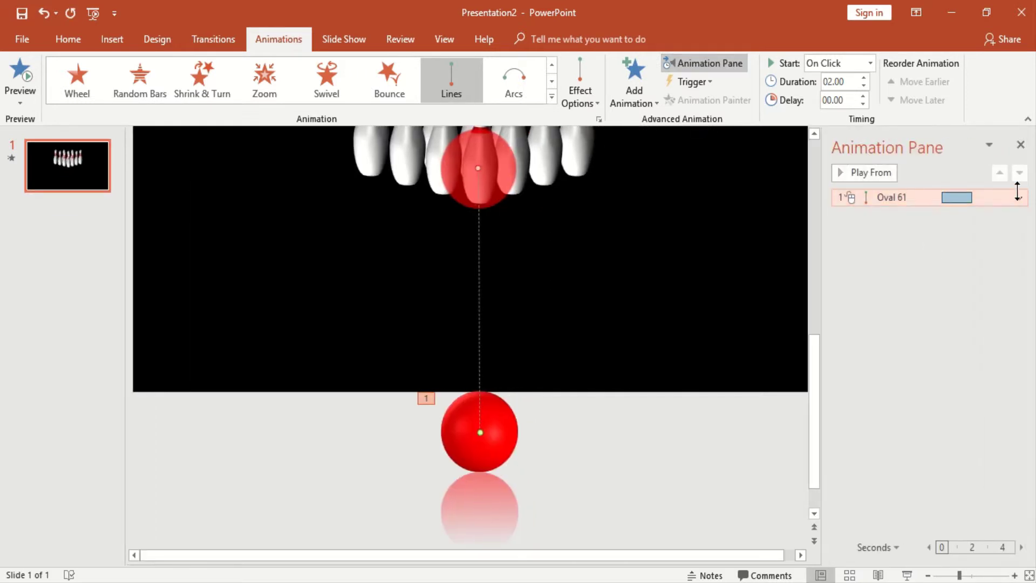
pyautogui.click(1020, 199)
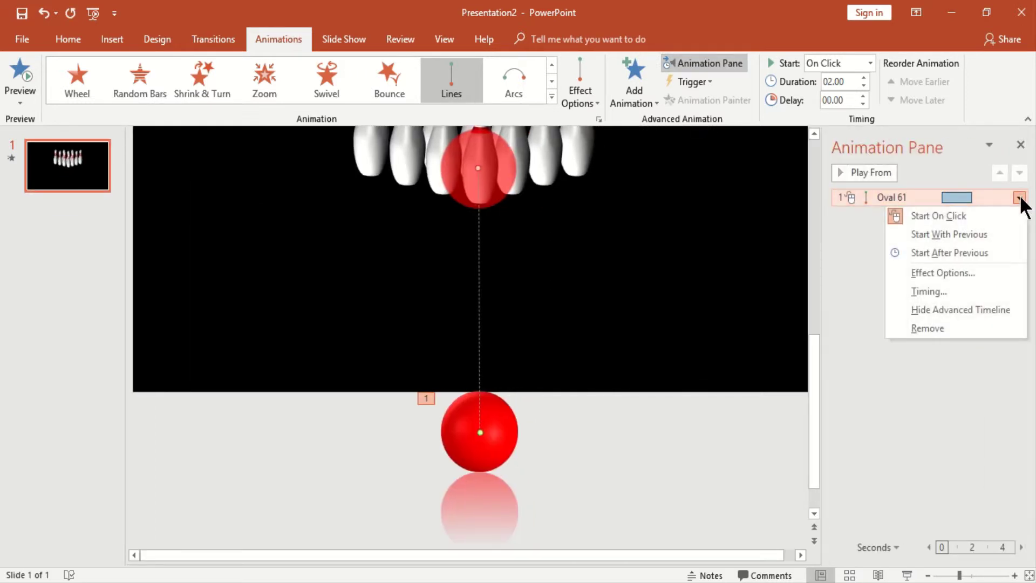
pyautogui.click(958, 289)
pyautogui.click(561, 197)
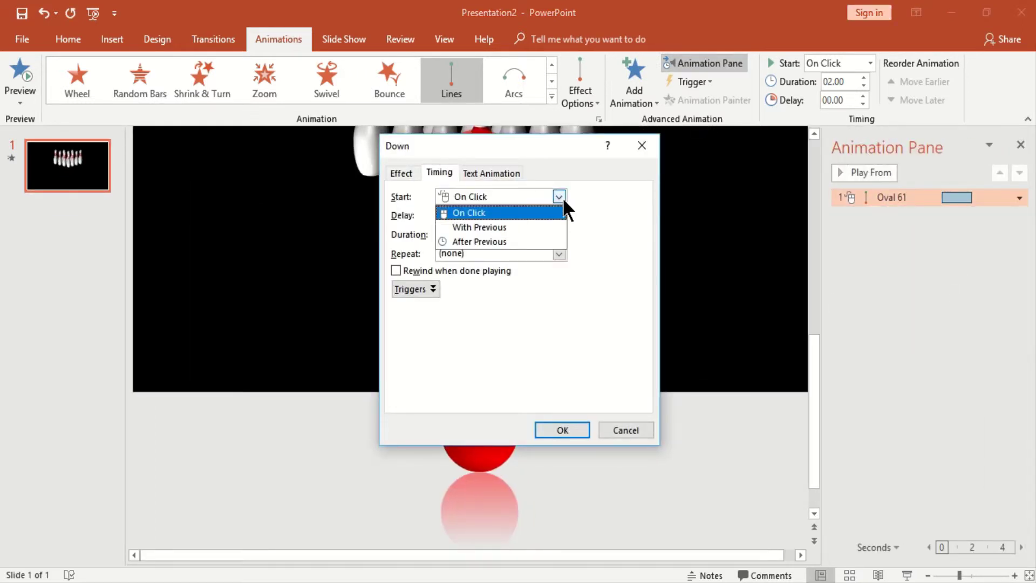
pyautogui.click(532, 222)
pyautogui.press('Tab')
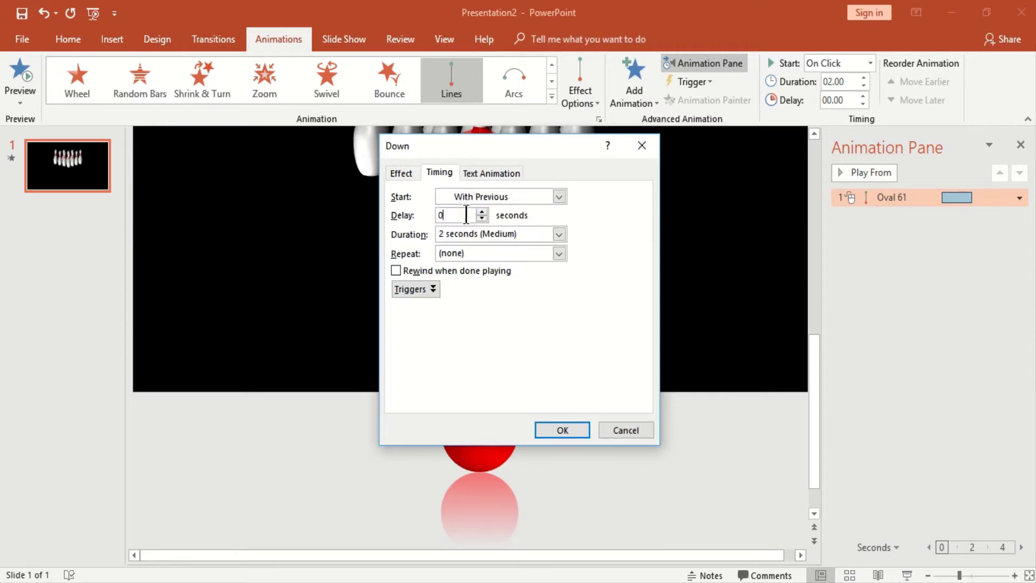
pyautogui.write('3')
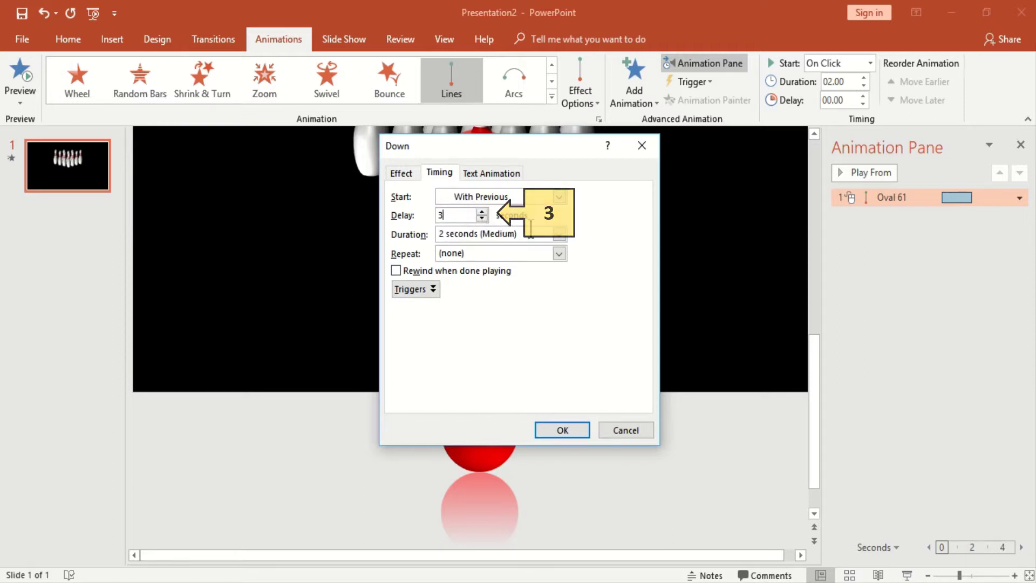
pyautogui.click(556, 234)
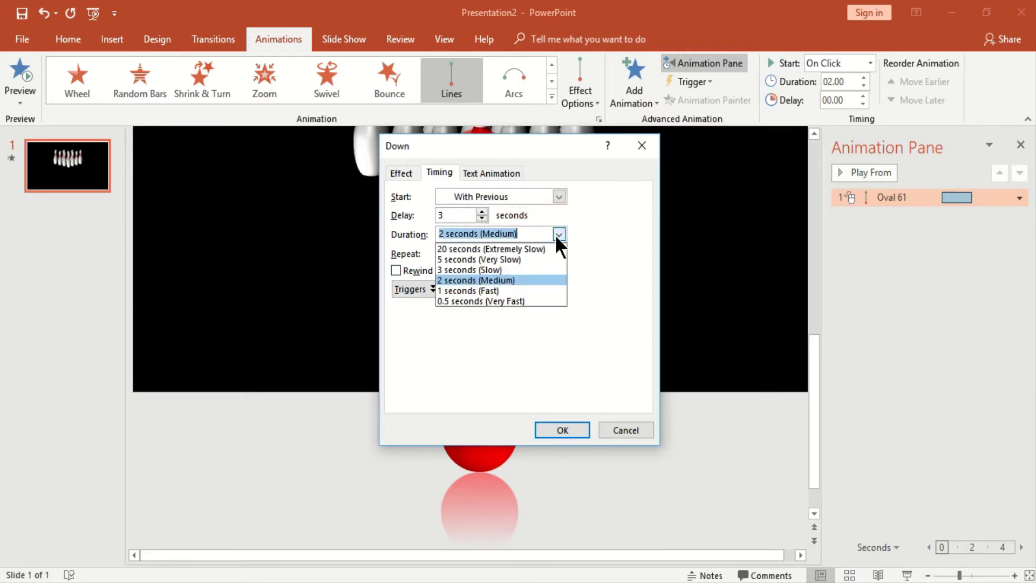
pyautogui.click(506, 299)
# - Remove the motion path's smooth start and hide the ball after the animation
pyautogui.click(406, 176)
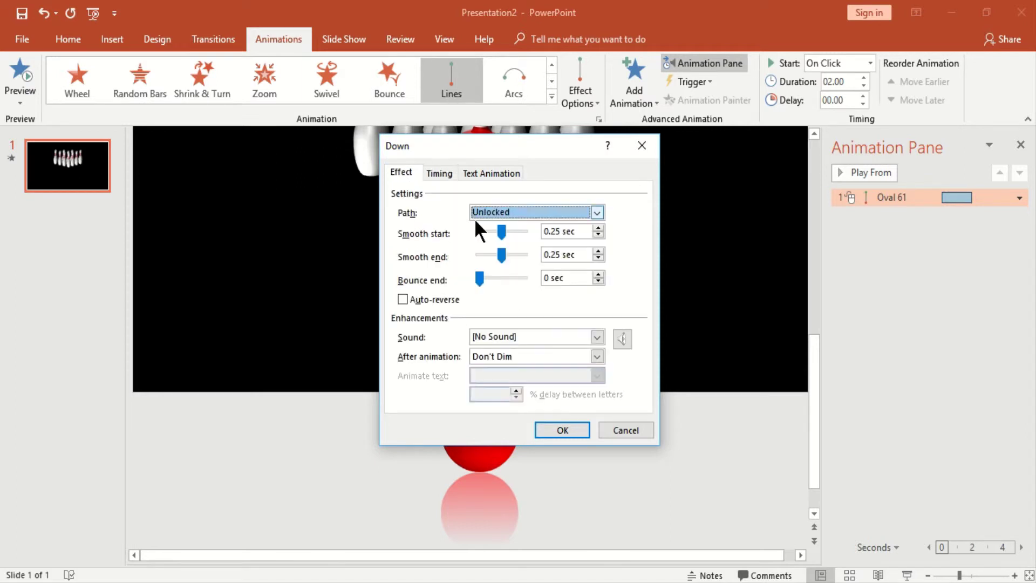
pyautogui.moveTo(502, 232)
pyautogui.mouseDown()
pyautogui.moveTo(468, 231)
pyautogui.moveTo(479, 255)
pyautogui.mouseUp()
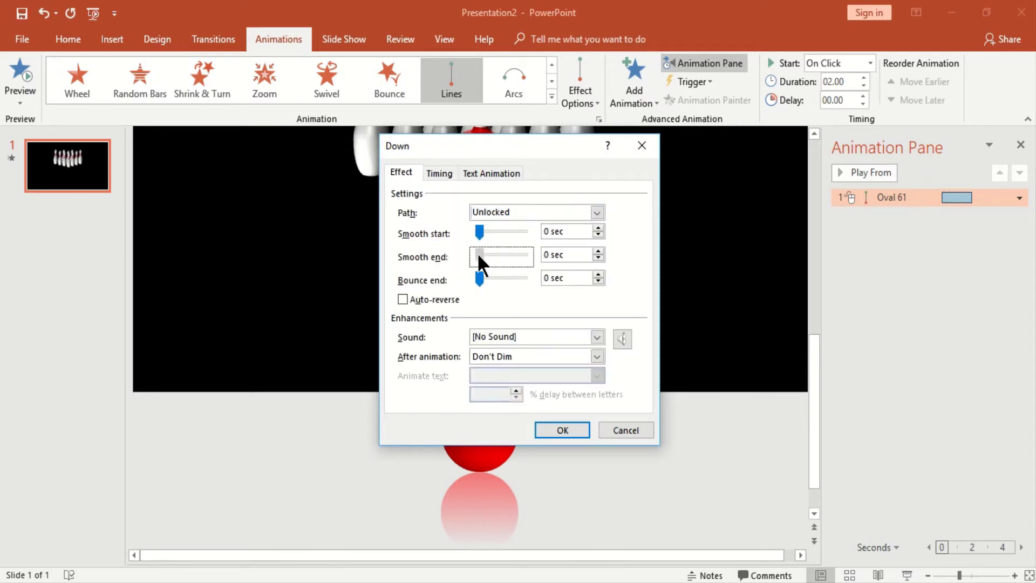
pyautogui.click(593, 357)
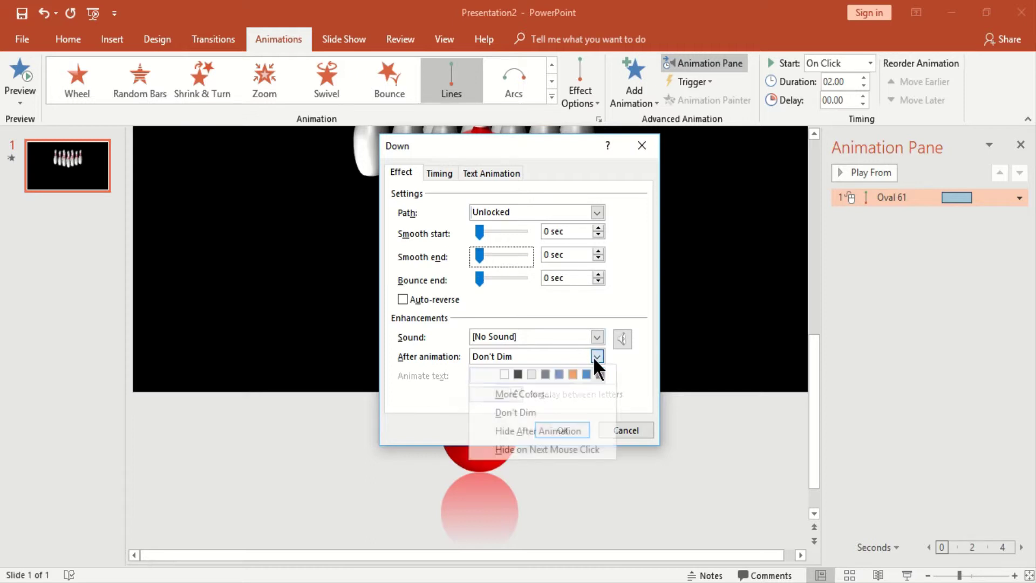
pyautogui.click(551, 430)
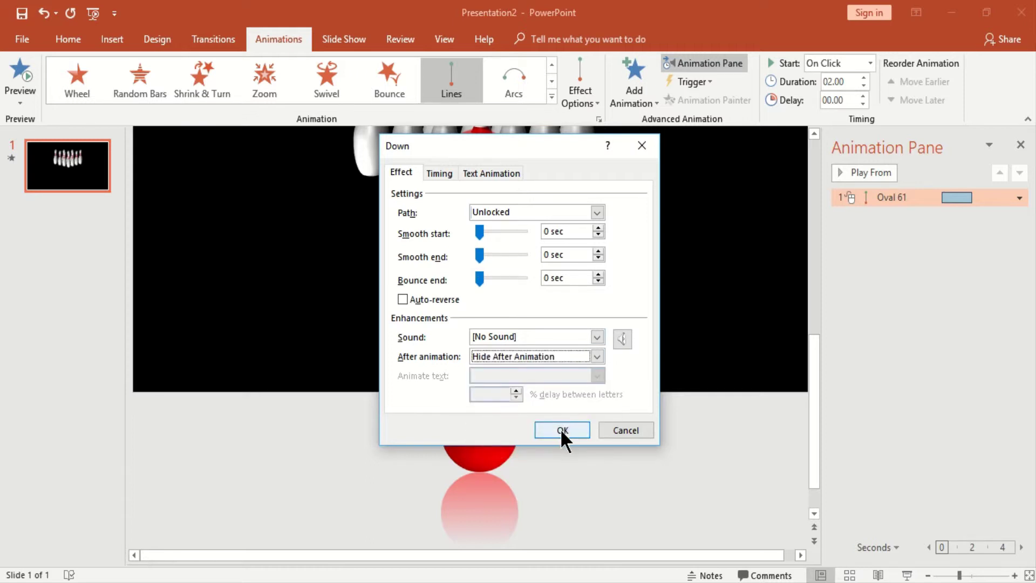
pyautogui.click(560, 428)
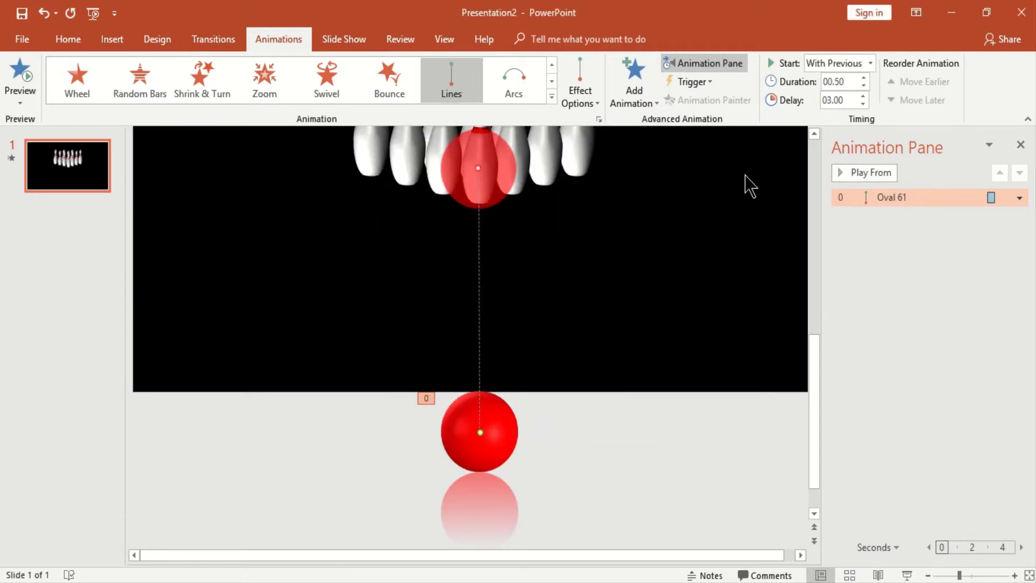
# - Add a Grow/Shrink emphasis to the ball, starting With Previous after 3 seconds for 0.5 seconds
pyautogui.click(644, 96)
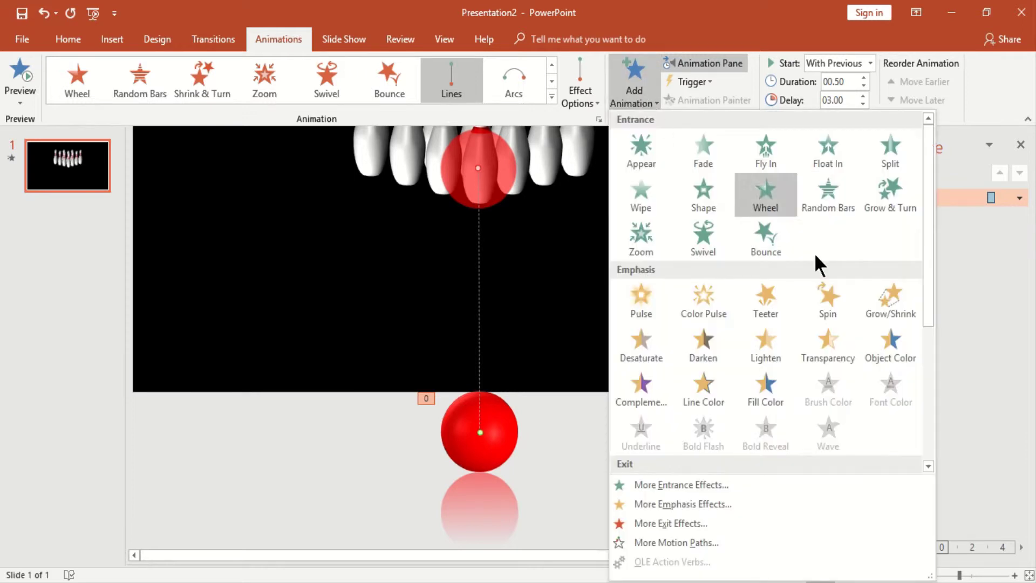
pyautogui.click(890, 308)
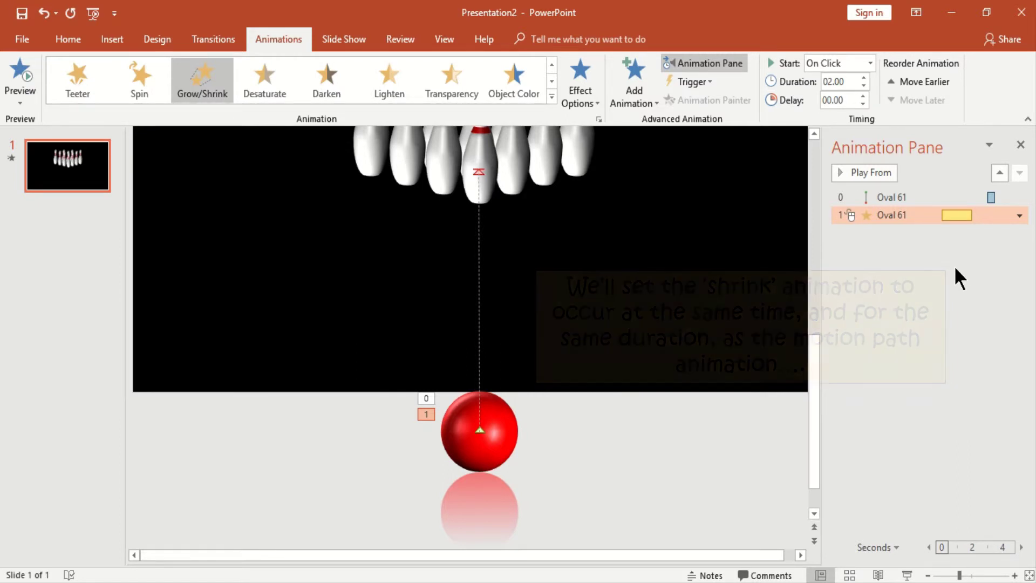
pyautogui.click(1019, 215)
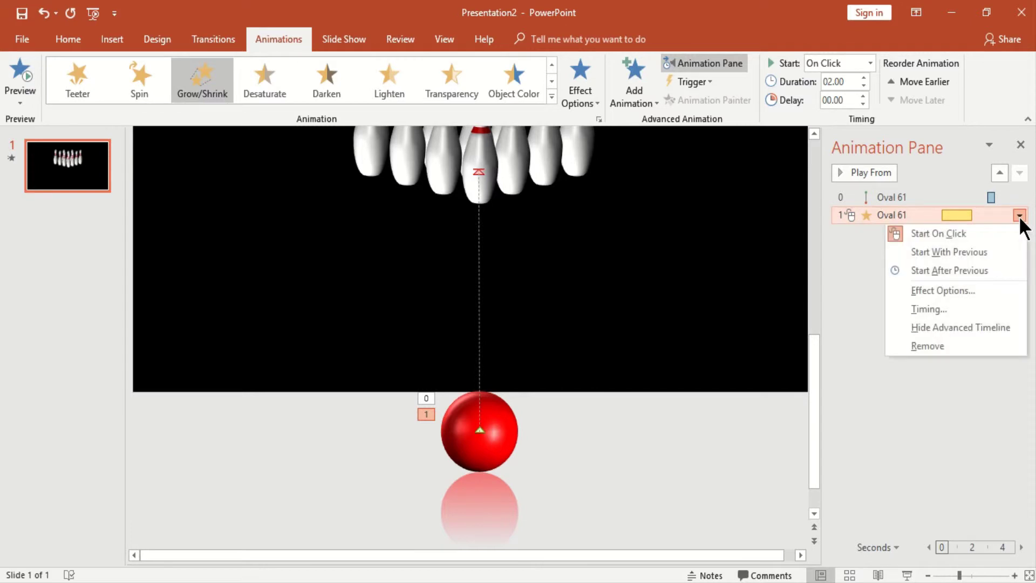
pyautogui.click(963, 308)
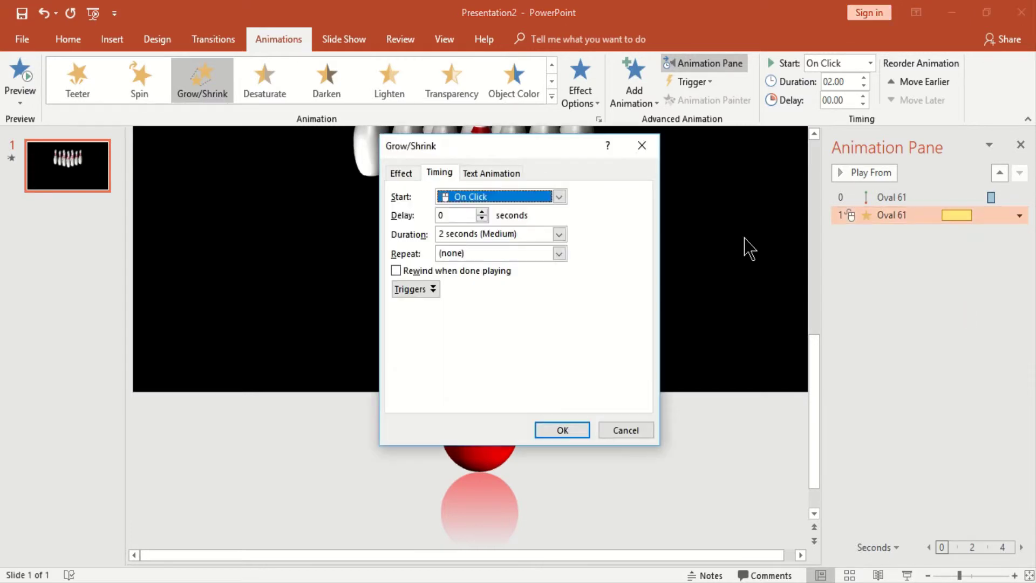
pyautogui.click(562, 197)
pyautogui.click(526, 226)
pyautogui.doubleClick(468, 218)
pyautogui.write('3')
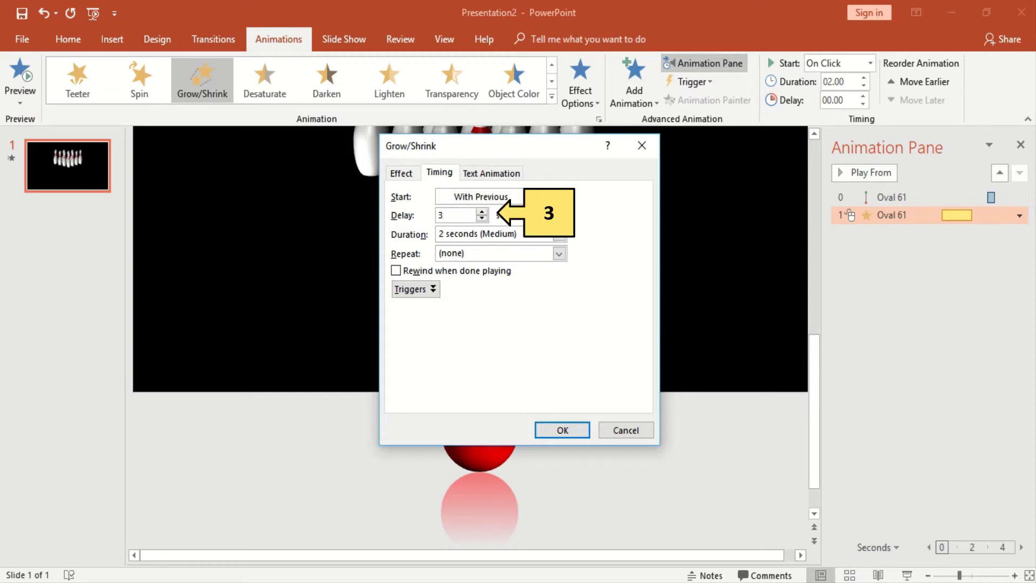
pyautogui.click(558, 233)
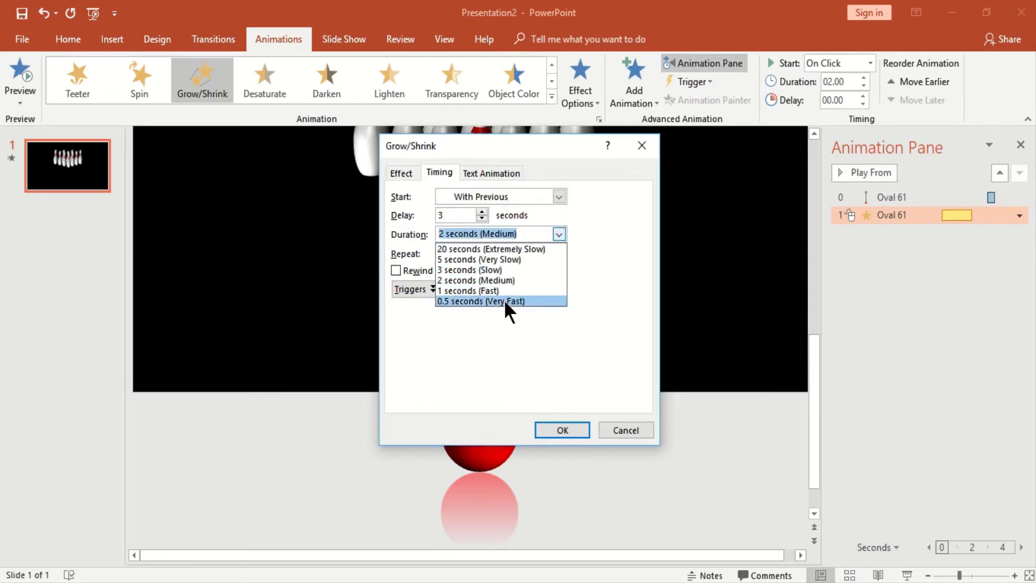
pyautogui.click(506, 301)
# - Change the Grow/Shrink size to a custom 80% instead of 150%
pyautogui.click(400, 173)
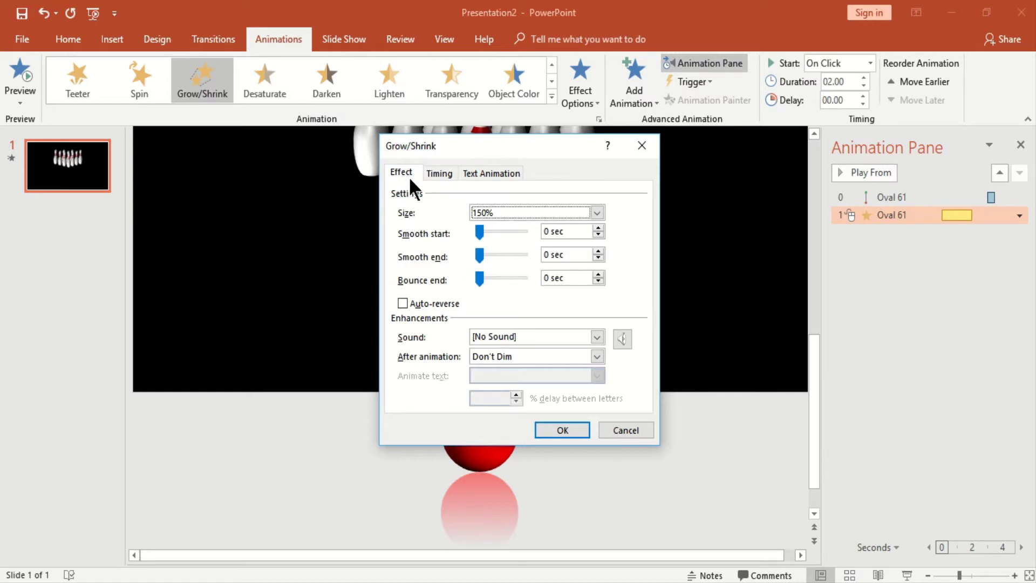
pyautogui.click(596, 212)
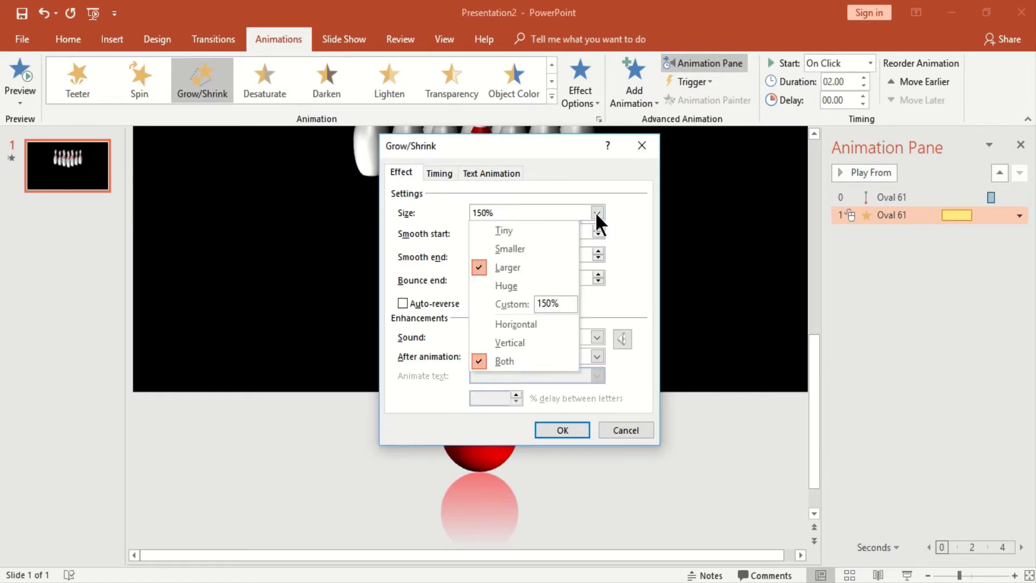
pyautogui.click(553, 303)
pyautogui.press('BackSpace')
pyautogui.press('BackSpace')
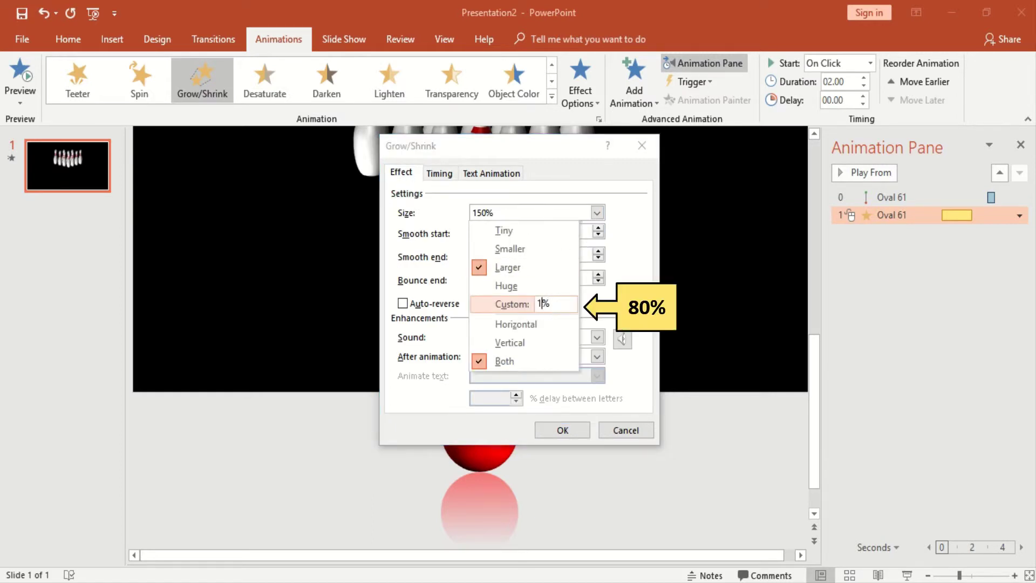
pyautogui.press('BackSpace')
pyautogui.write('80')
pyautogui.press('Return')
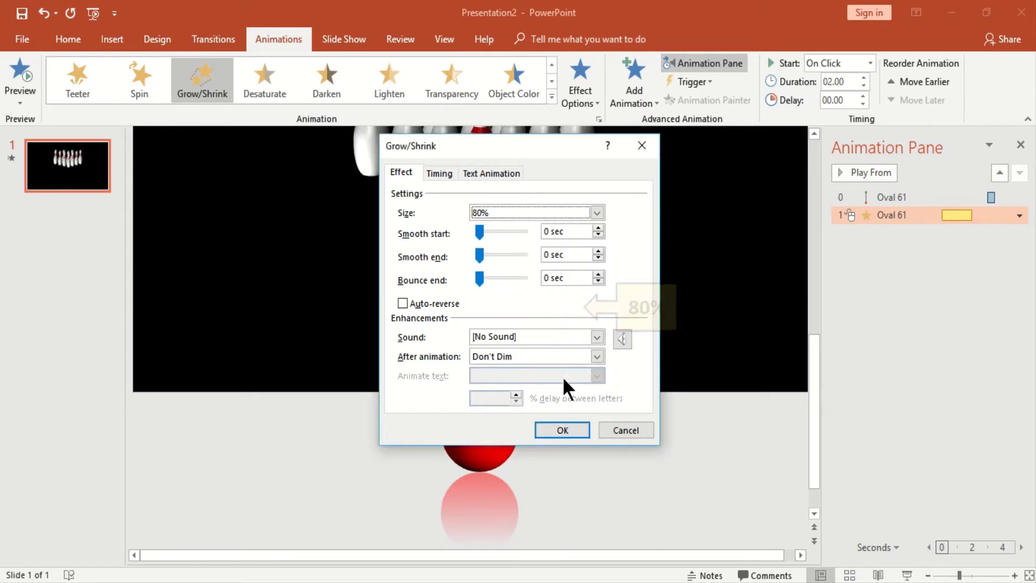
pyautogui.click(565, 426)
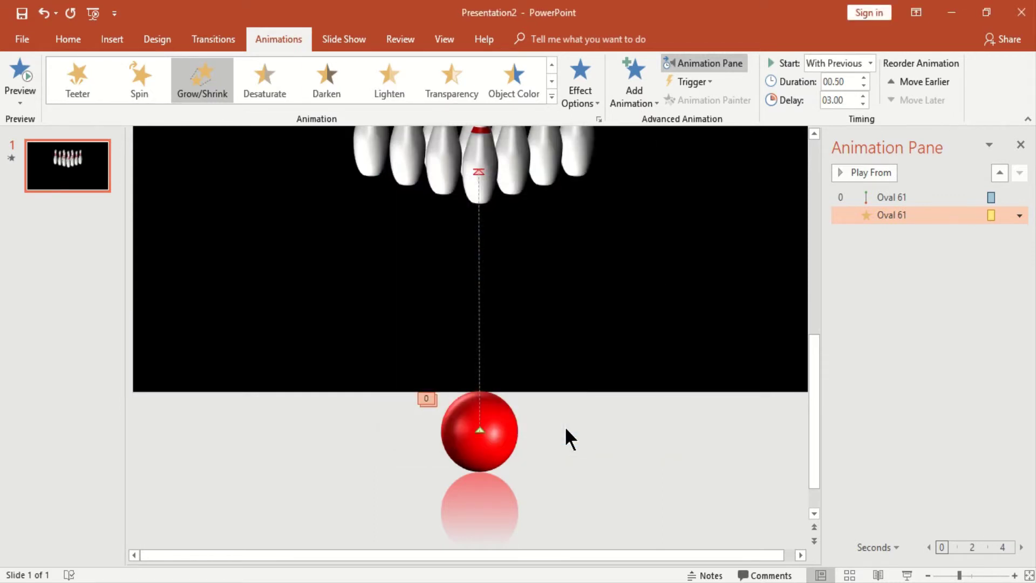
# - Close the Animation Pane, bring the slide into view, deselect everything, and return to Home
pyautogui.click(1020, 144)
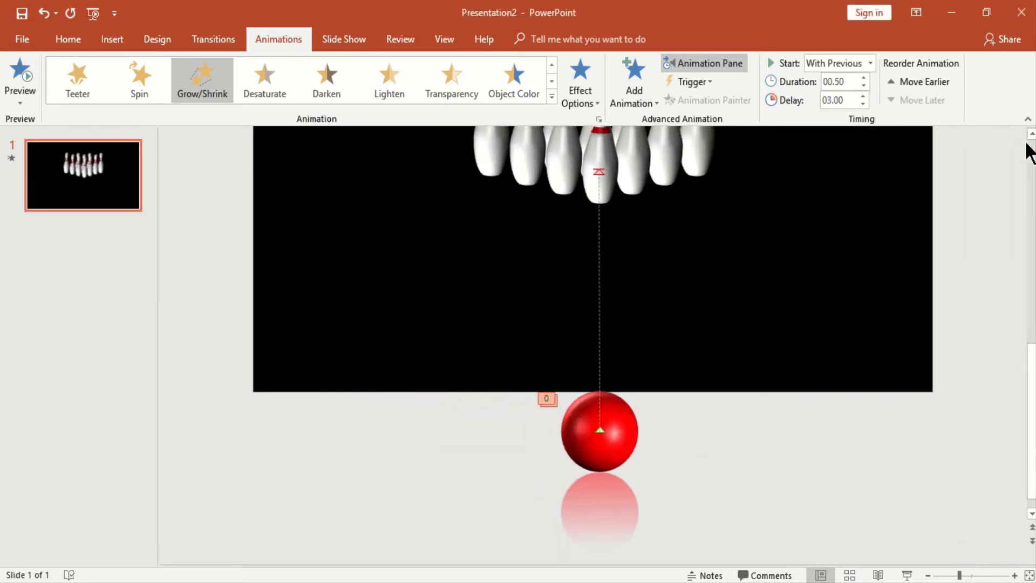
pyautogui.scroll(3, 1031, 138)
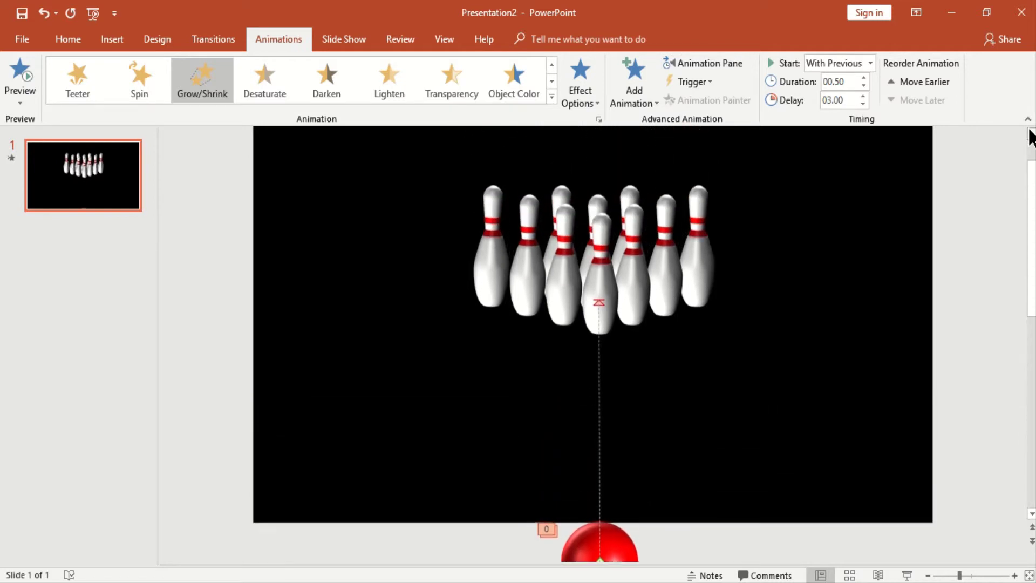
pyautogui.click(610, 546)
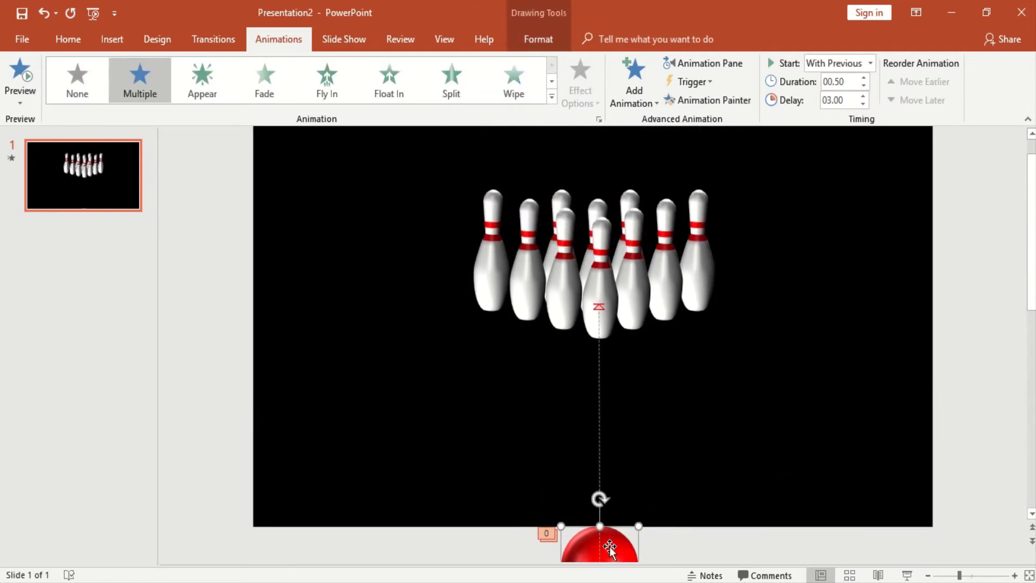
pyautogui.click(501, 300)
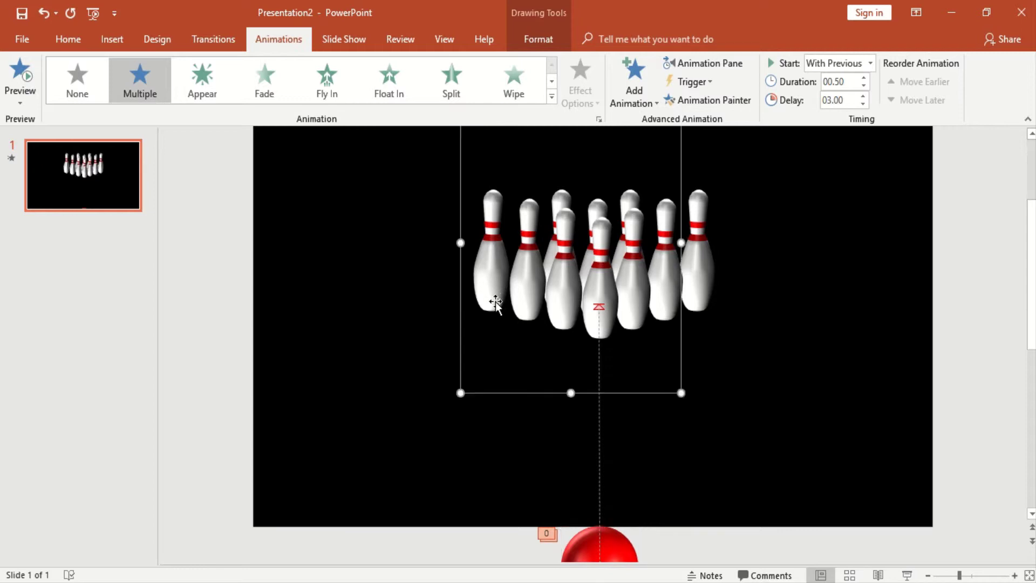
pyautogui.click(381, 359)
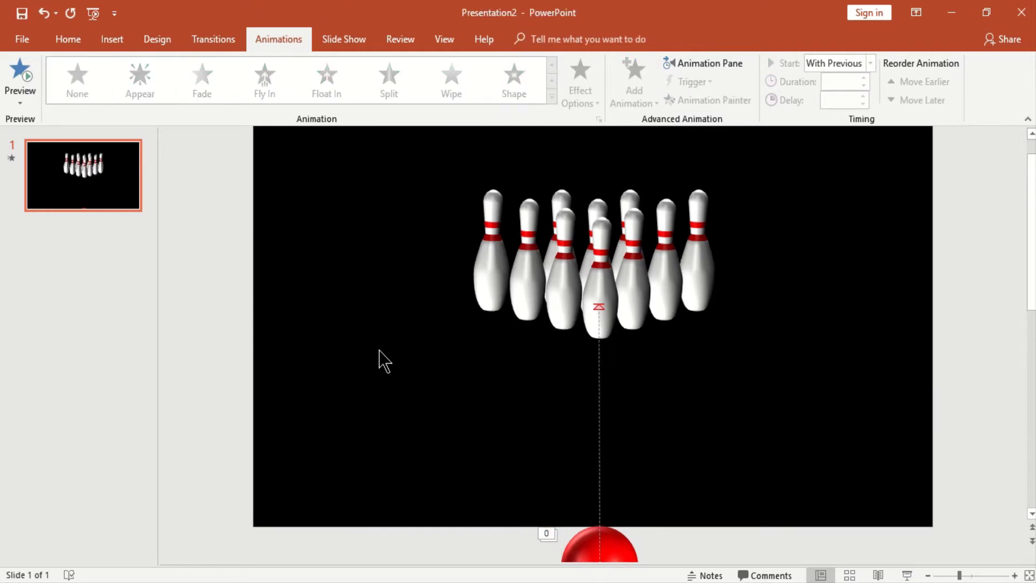
pyautogui.click(68, 39)
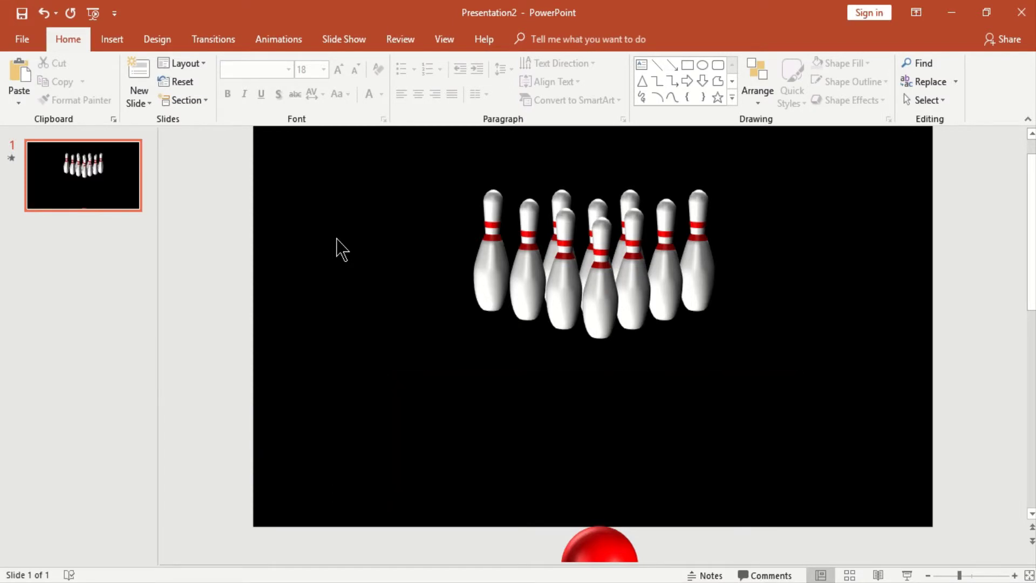
# - Duplicate the bowling pins picture and move the copy to the slide's right side
pyautogui.click(486, 269)
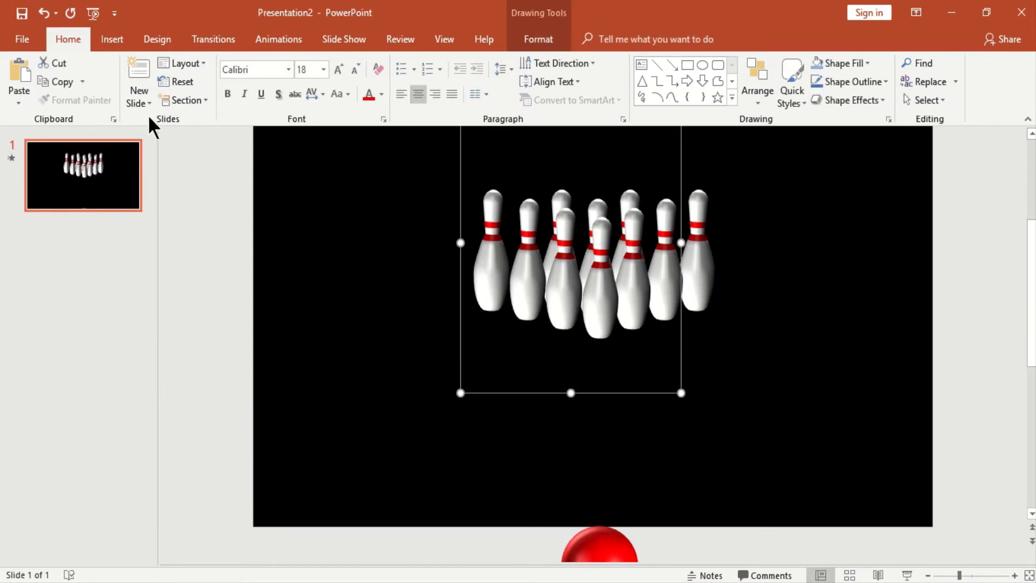
pyautogui.click(84, 87)
pyautogui.click(84, 114)
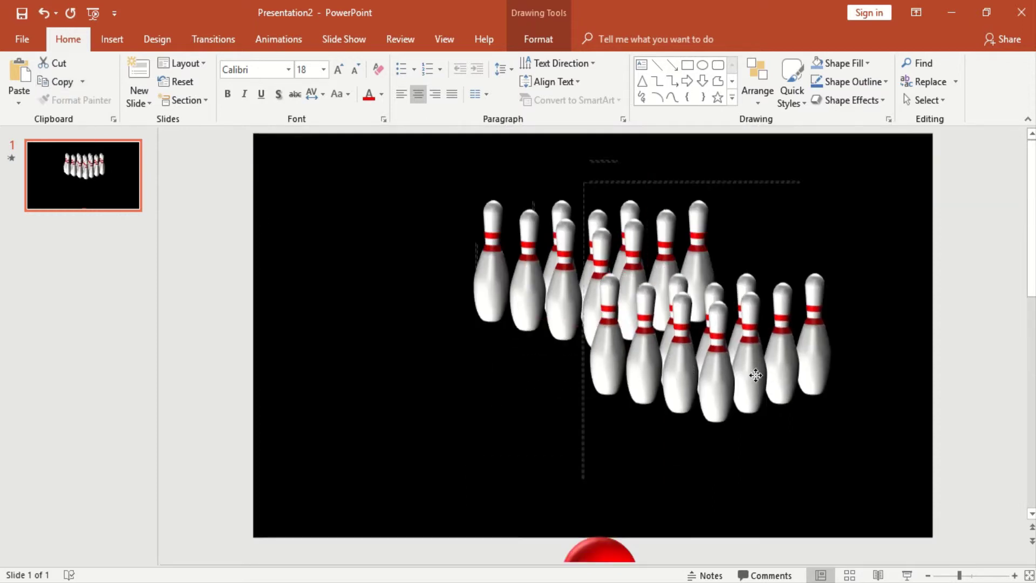
pyautogui.moveTo(613, 363)
pyautogui.mouseDown()
pyautogui.moveTo(901, 363)
pyautogui.moveTo(889, 363)
pyautogui.mouseUp()
# - Fill the original left pin group with a blue theme colour
pyautogui.click(589, 313)
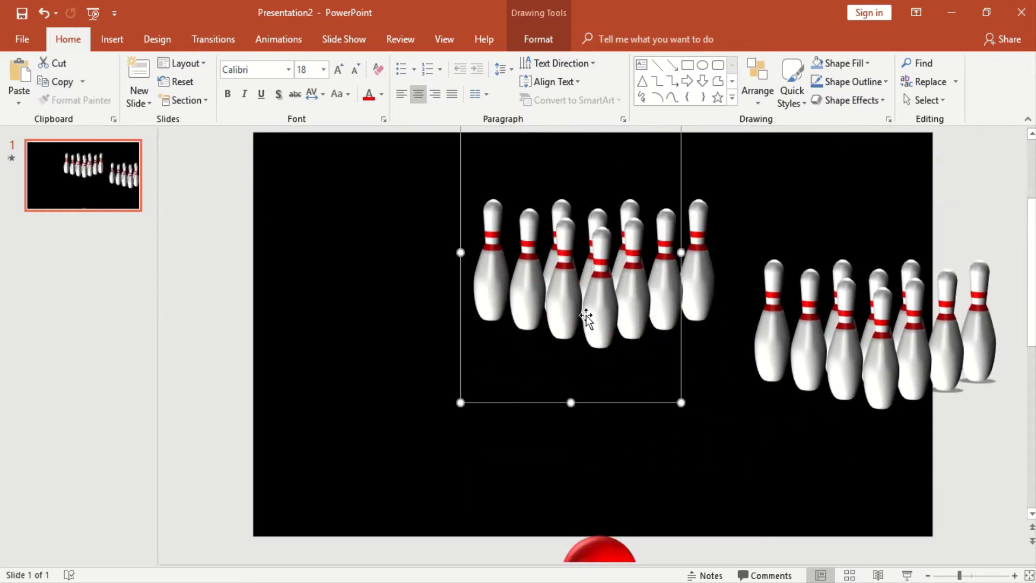
pyautogui.click(531, 43)
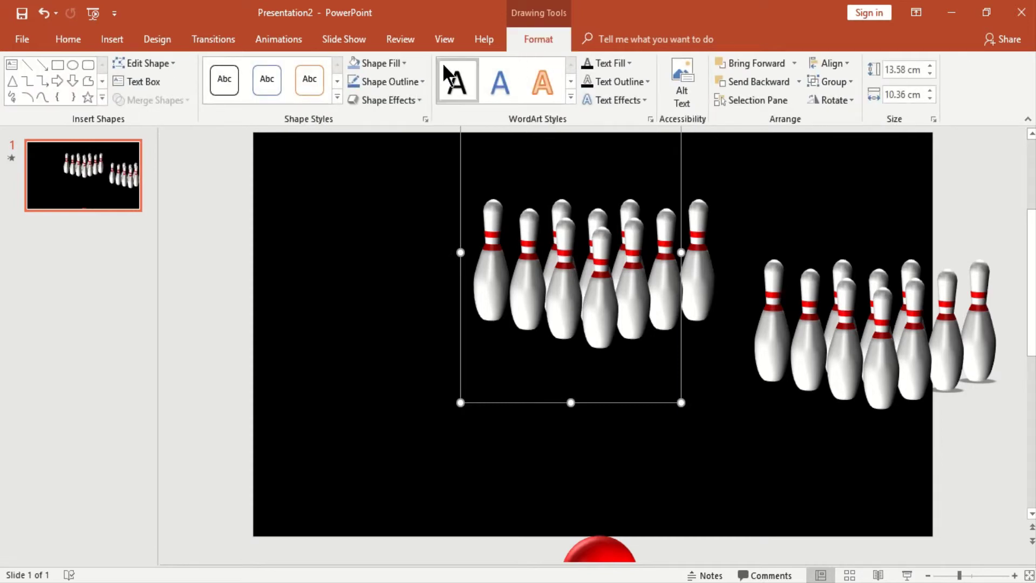
pyautogui.click(404, 63)
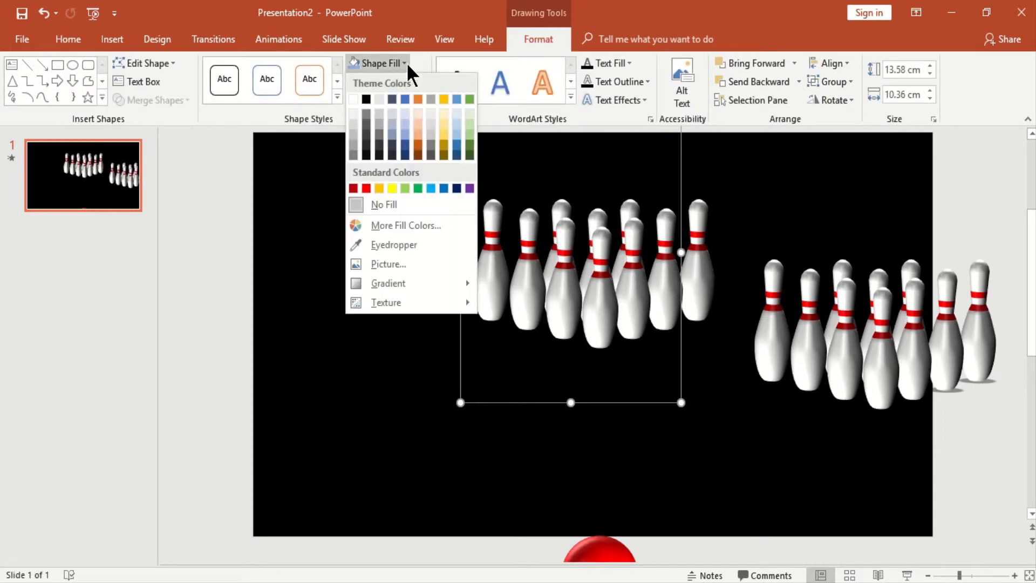
pyautogui.click(406, 135)
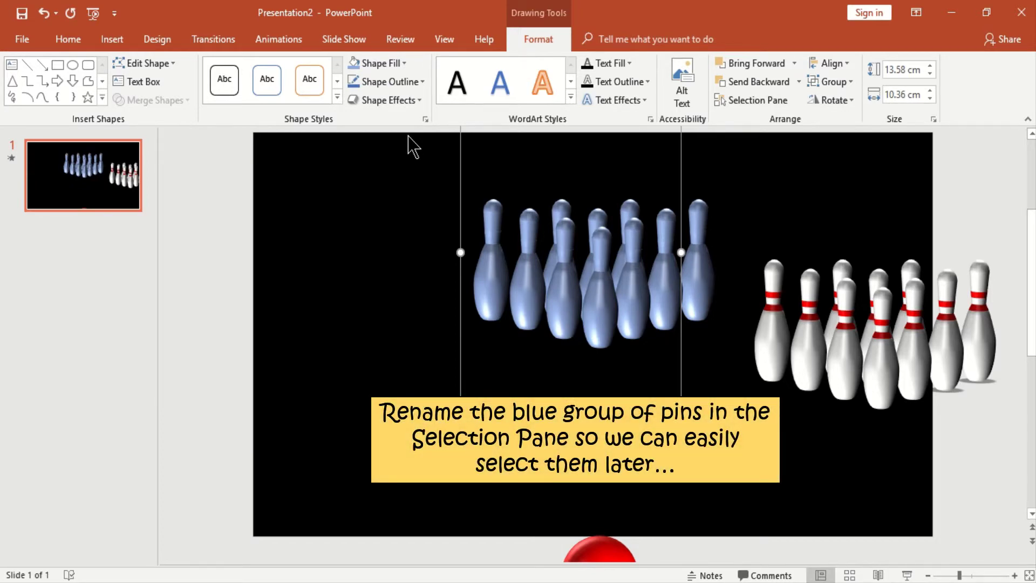
# - Rename Group 57 to 'Blue Pins' in the Selection Pane, then select the white pins
pyautogui.click(744, 99)
pyautogui.doubleClick(934, 515)
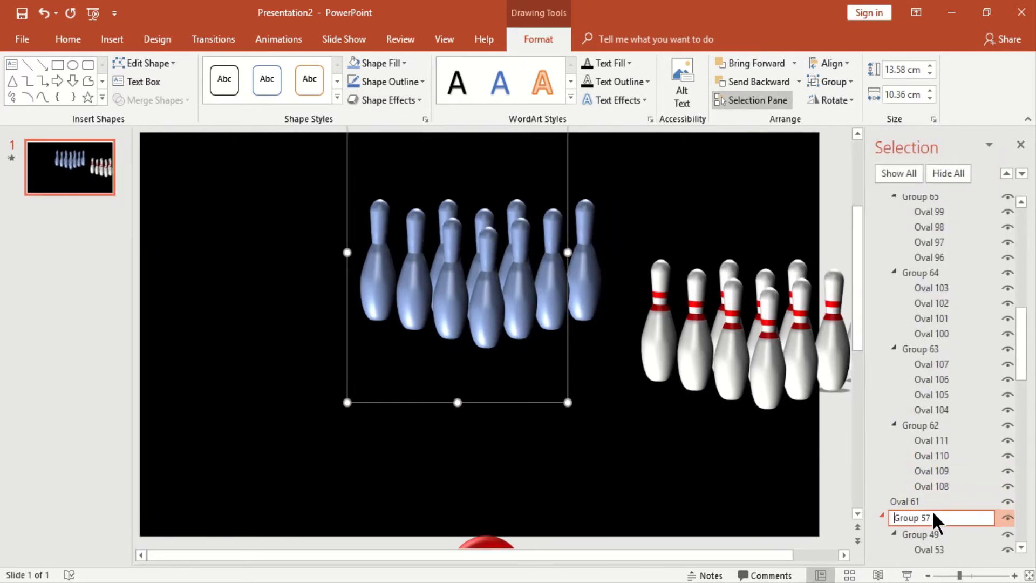
pyautogui.press('Delete')
pyautogui.press('Delete')
pyautogui.press('Delete')
pyautogui.press('Delete')
pyautogui.press('Delete')
pyautogui.press('Delete')
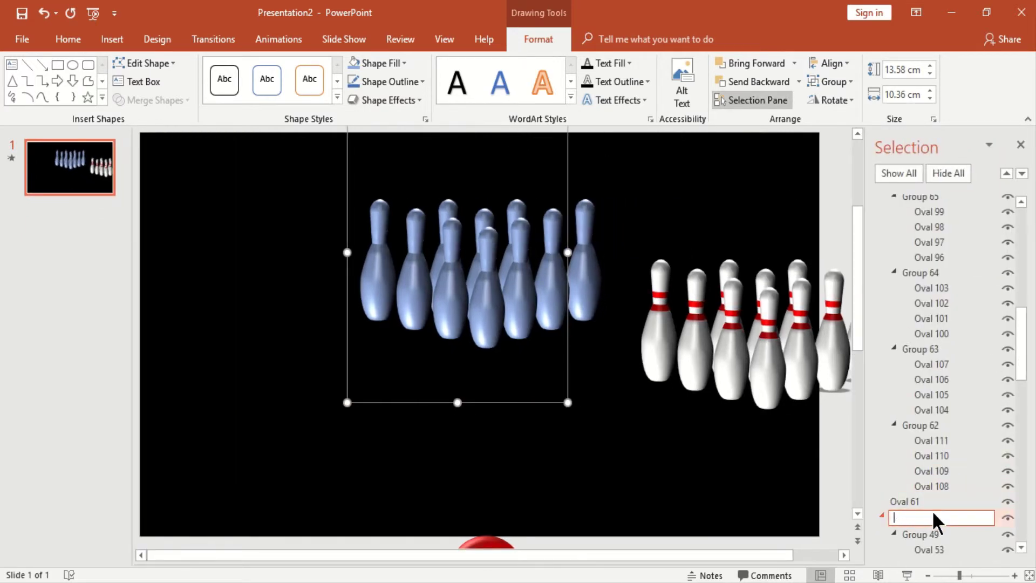
pyautogui.write('Blue Pins')
pyautogui.press('Return')
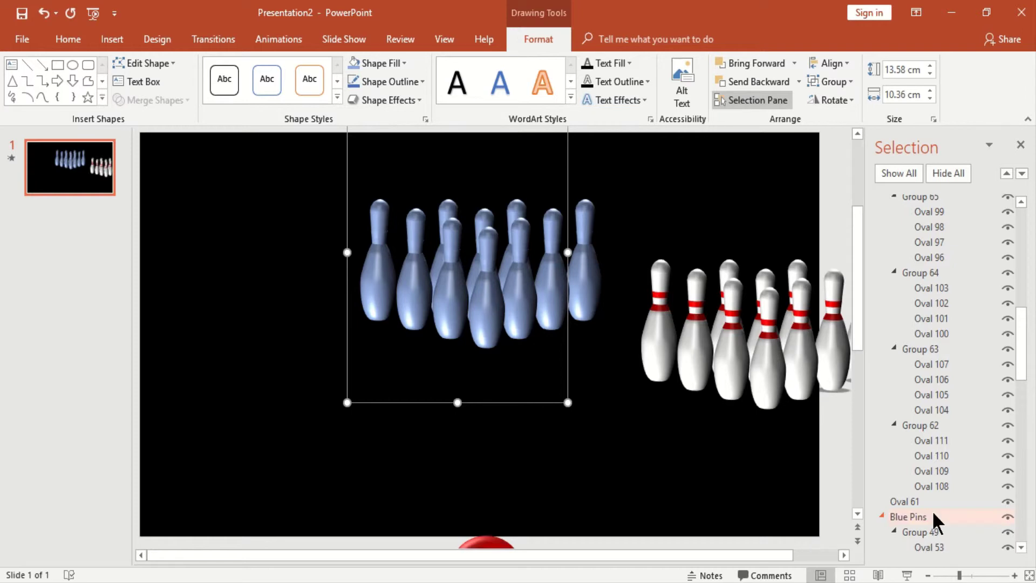
pyautogui.click(1021, 145)
pyautogui.click(879, 359)
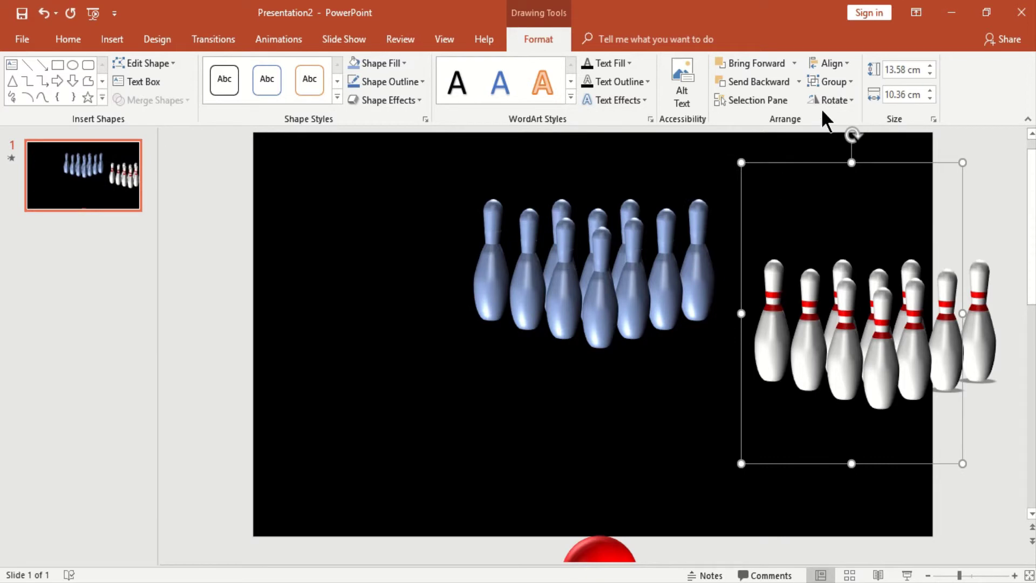
# - Ungroup the white pin group into individual pins and deselect them
pyautogui.click(843, 82)
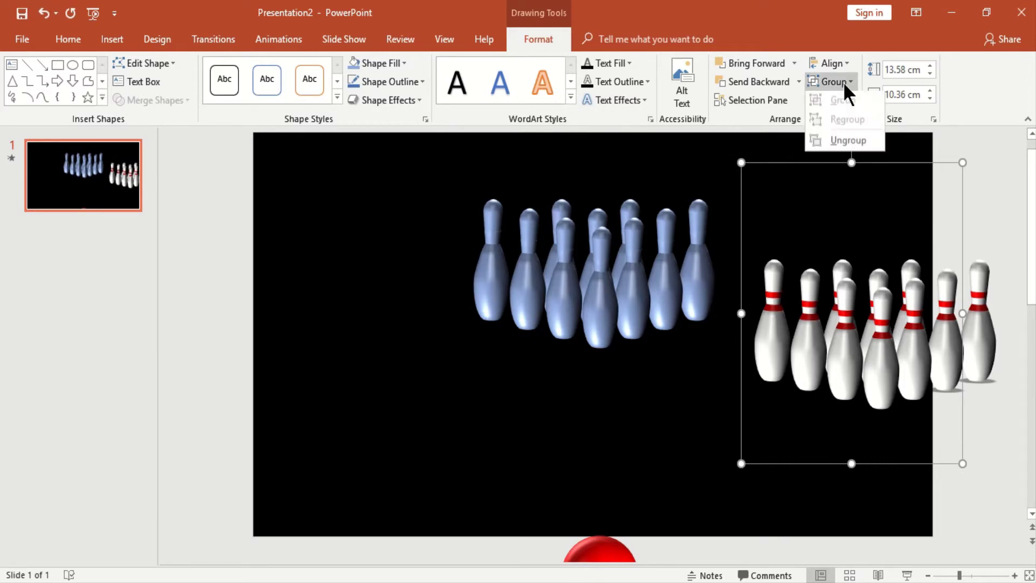
pyautogui.click(844, 142)
pyautogui.click(1002, 236)
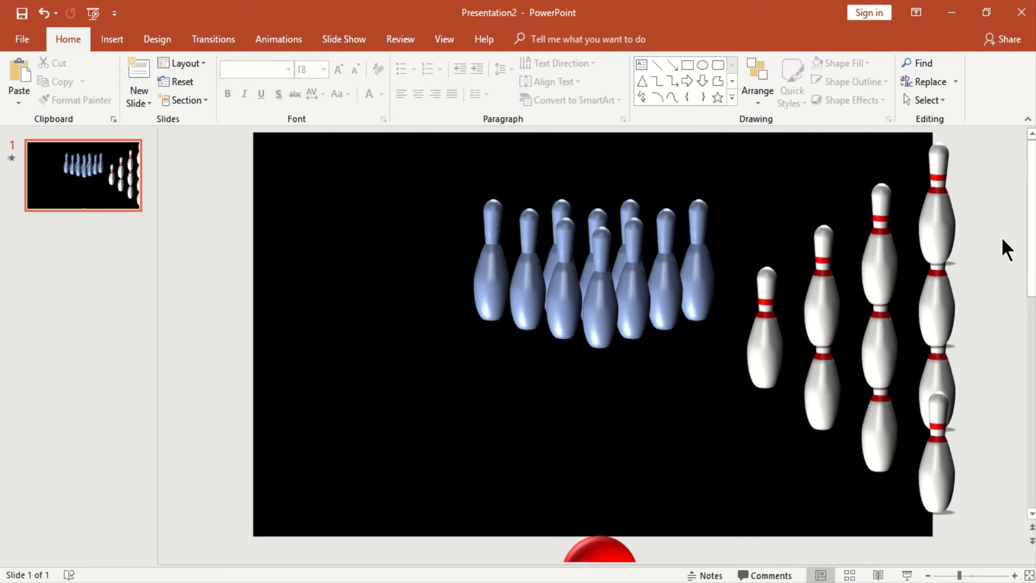
# - Drag the first white pins onto their matching blue pins using the smart guides
pyautogui.moveTo(939, 229); pyautogui.dragTo(495, 283)
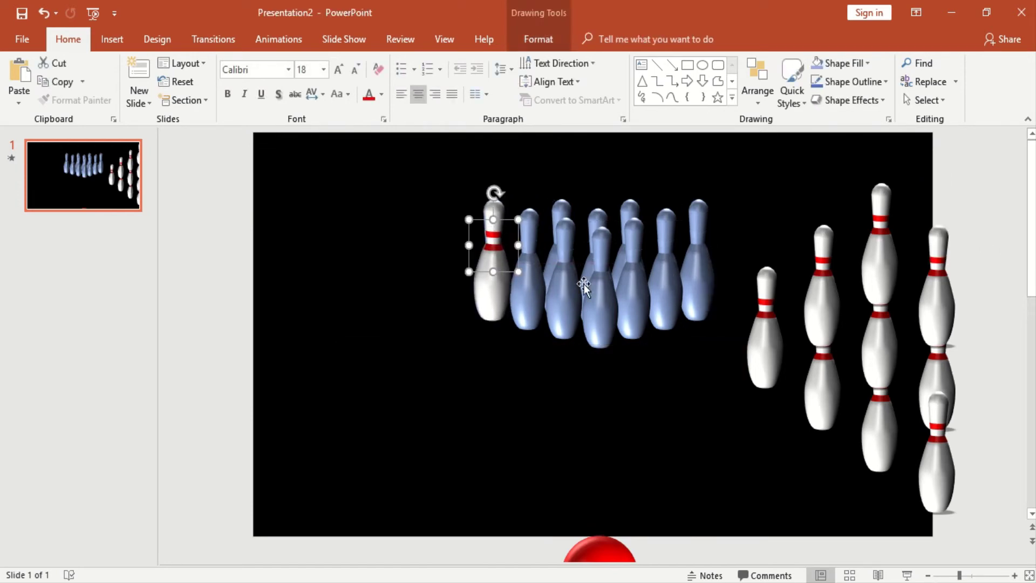
pyautogui.moveTo(939, 323); pyautogui.dragTo(561, 295)
pyautogui.moveTo(940, 370); pyautogui.dragTo(631, 258)
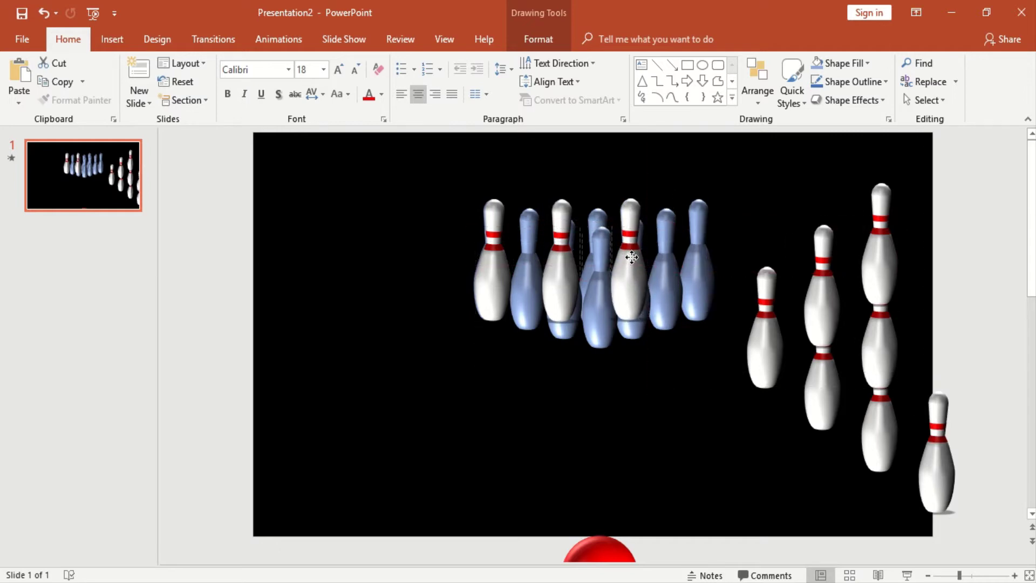
pyautogui.click(920, 485)
pyautogui.moveTo(814, 331); pyautogui.dragTo(692, 281)
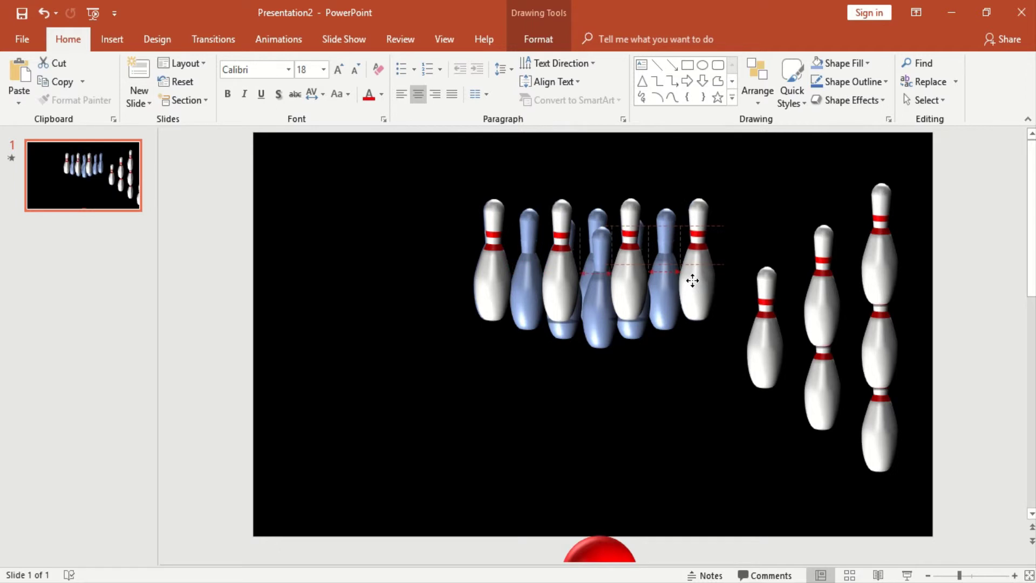
pyautogui.moveTo(880, 278)
pyautogui.mouseDown()
pyautogui.moveTo(671, 268)
pyautogui.moveTo(526, 303)
pyautogui.mouseUp()
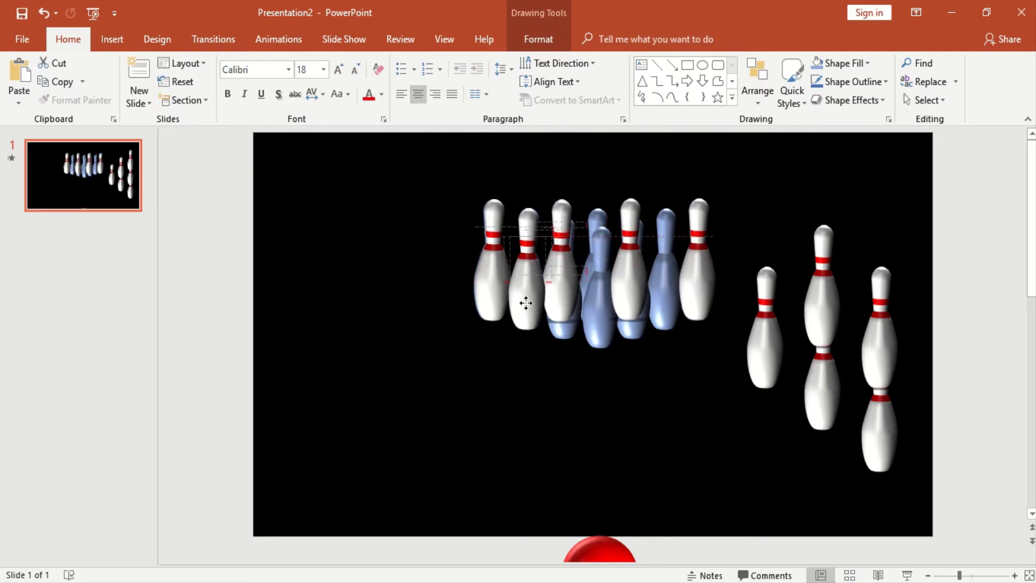
pyautogui.moveTo(881, 345)
pyautogui.mouseDown()
pyautogui.moveTo(640, 298)
pyautogui.moveTo(602, 276)
pyautogui.mouseUp()
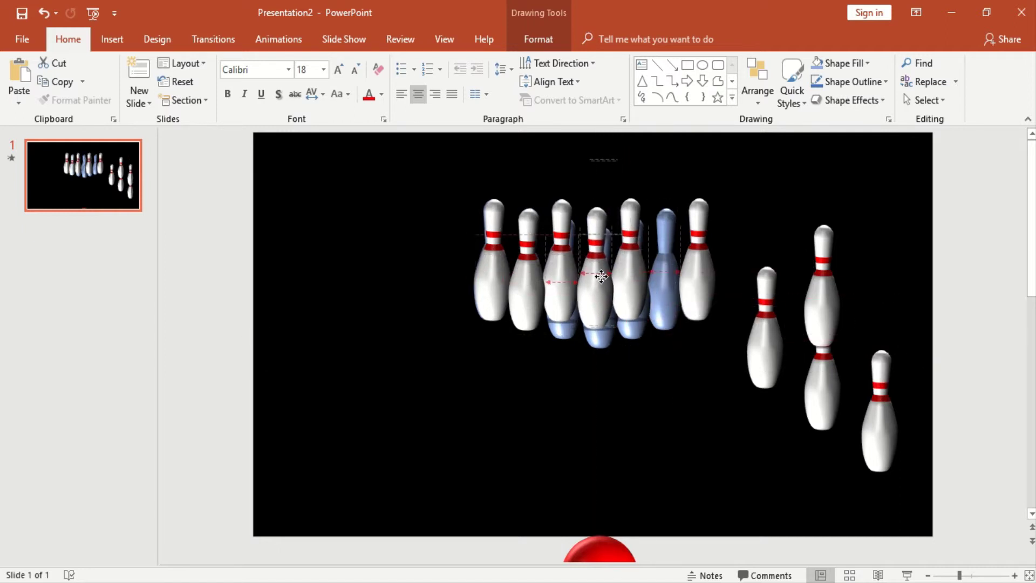
# - Align the remaining white pins over the last blue pins, hiding the blue set
pyautogui.moveTo(602, 277); pyautogui.dragTo(603, 278)
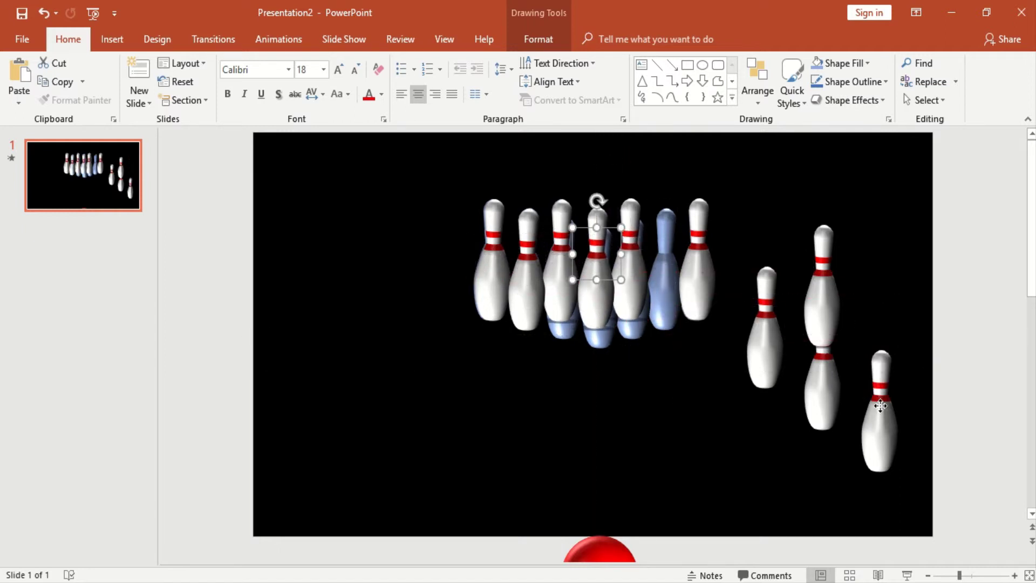
pyautogui.moveTo(880, 405); pyautogui.dragTo(667, 264)
pyautogui.moveTo(823, 313); pyautogui.dragTo(567, 303)
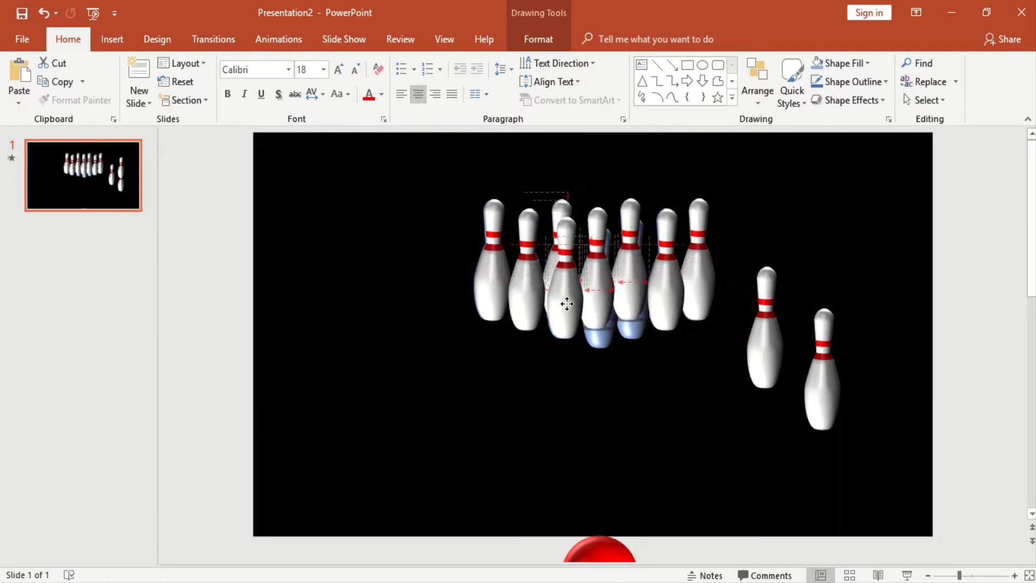
pyautogui.moveTo(567, 303); pyautogui.dragTo(566, 302)
pyautogui.moveTo(818, 401); pyautogui.dragTo(629, 310)
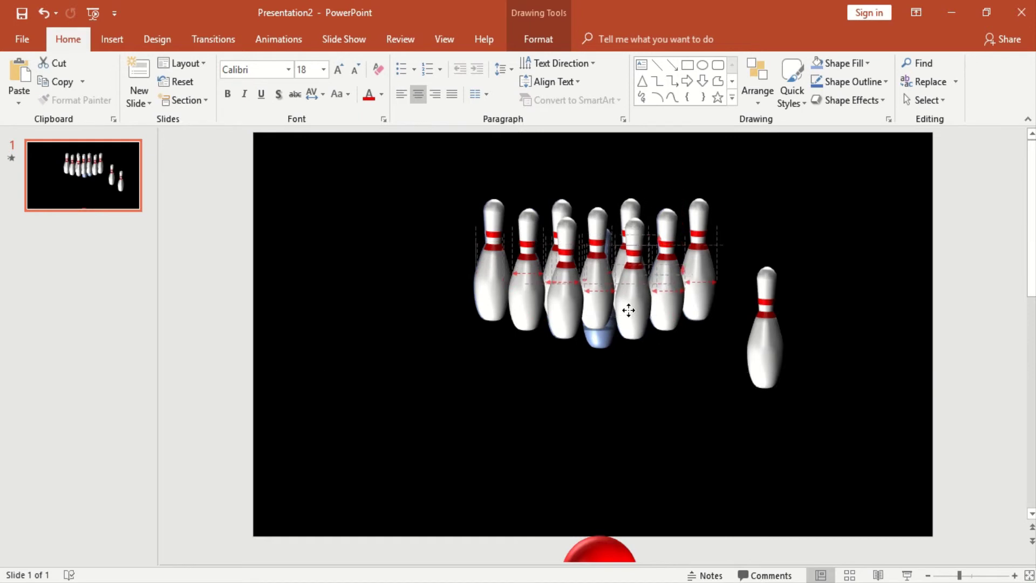
pyautogui.moveTo(629, 310)
pyautogui.mouseDown()
pyautogui.moveTo(601, 331)
pyautogui.moveTo(604, 342)
pyautogui.mouseUp()
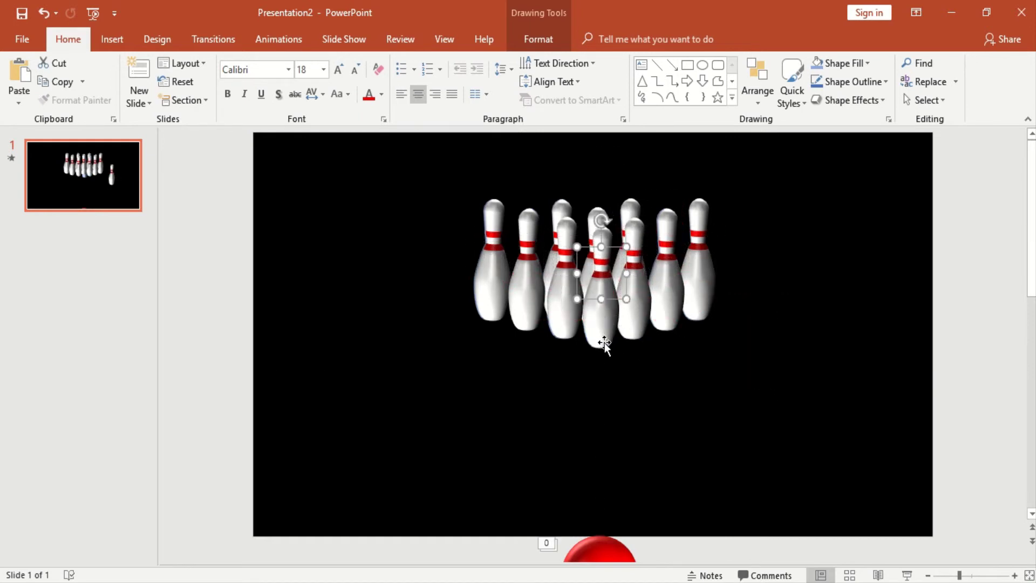
pyautogui.click(780, 432)
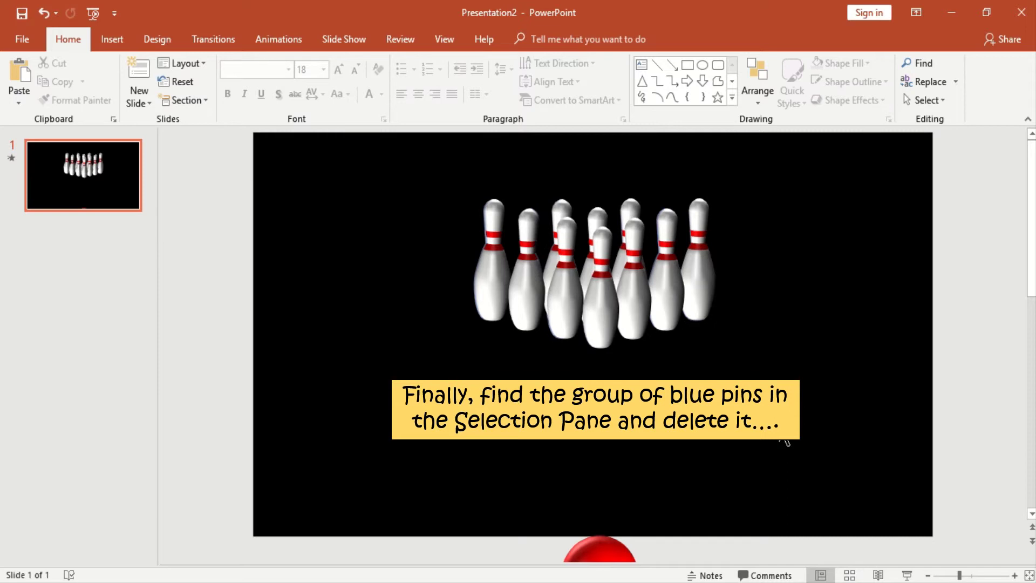
# - Delete the Blue Pins group through the Selection Pane, leaving the ten white pins
pyautogui.click(937, 102)
pyautogui.click(941, 158)
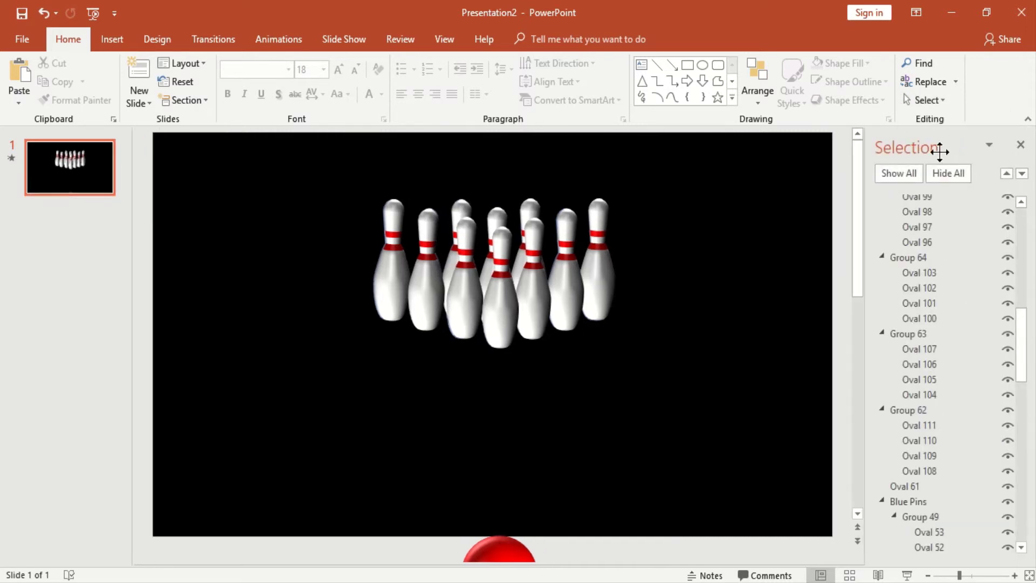
pyautogui.click(914, 502)
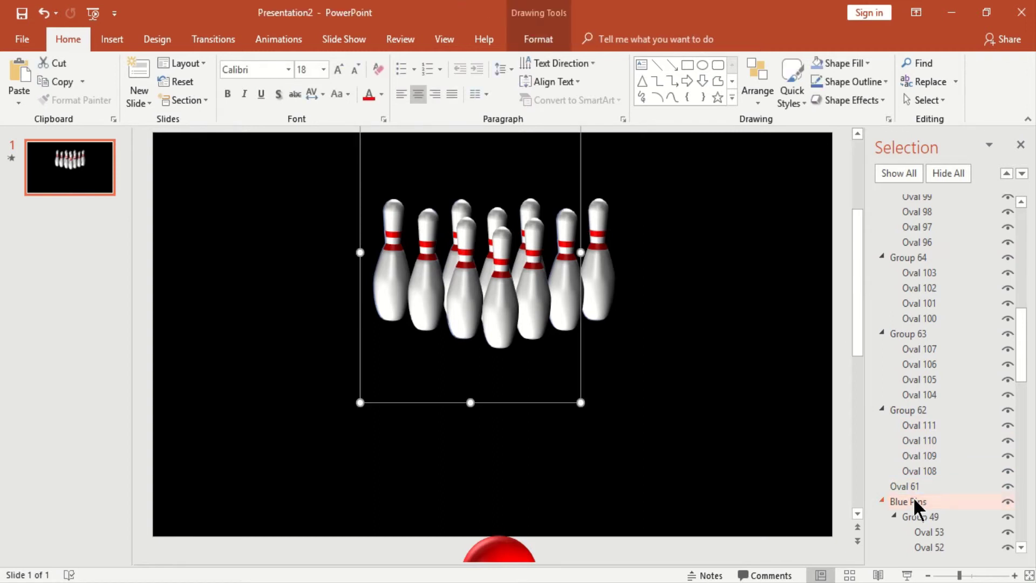
pyautogui.press('Delete')
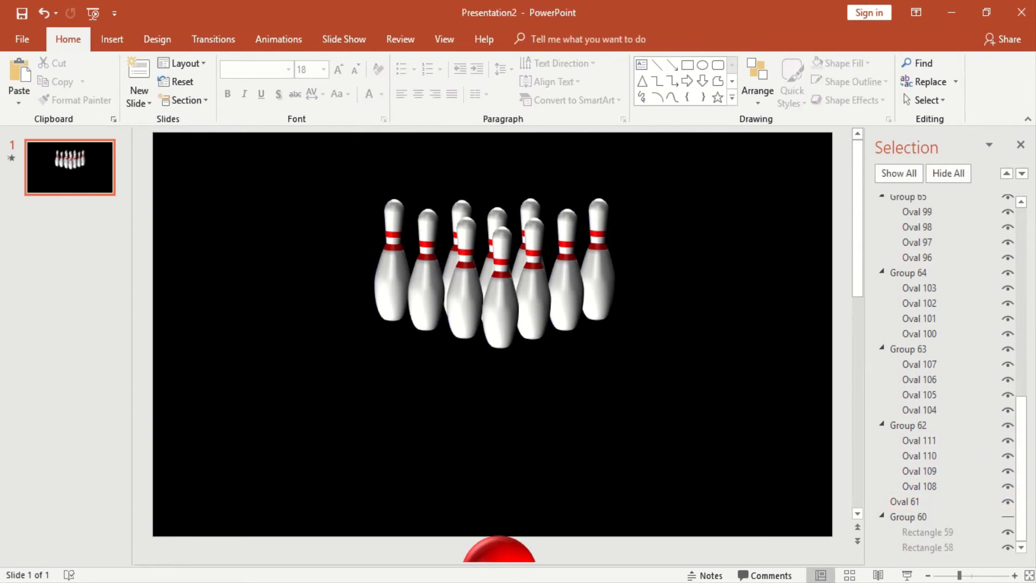
pyautogui.click(1021, 144)
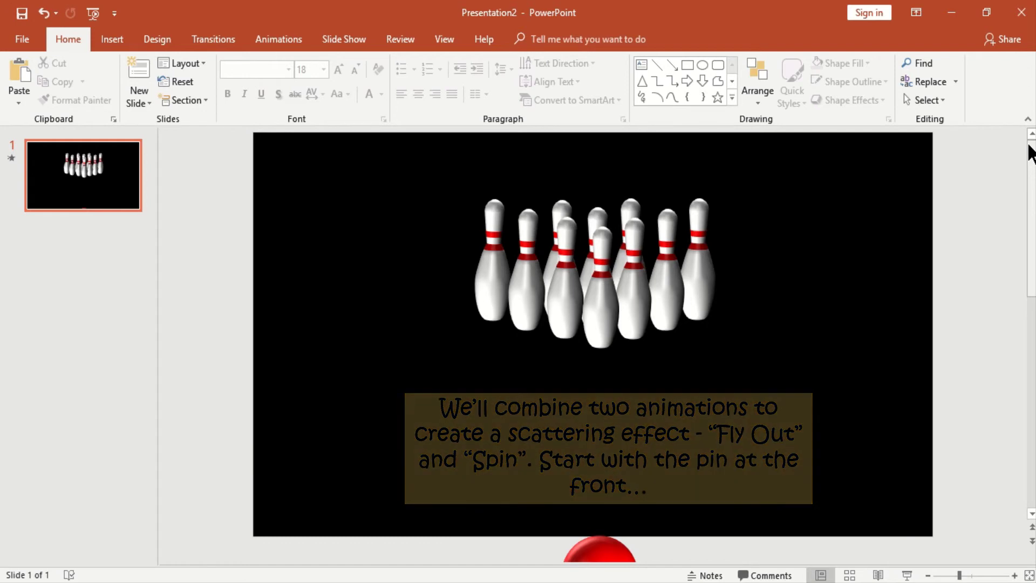
# - Give the front pin a Fly Out exit animation directed To Top-Right
pyautogui.click(584, 317)
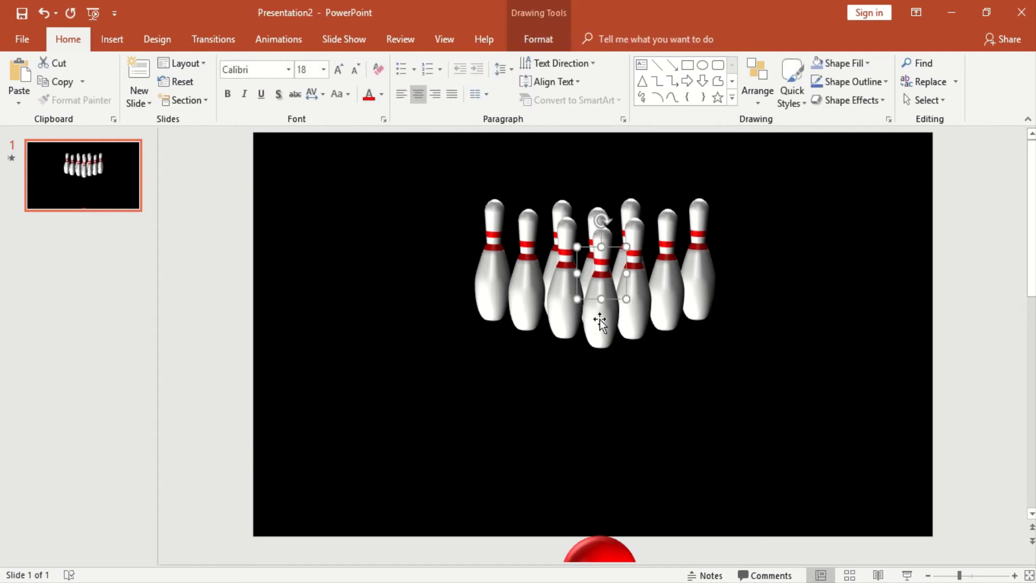
pyautogui.click(621, 397)
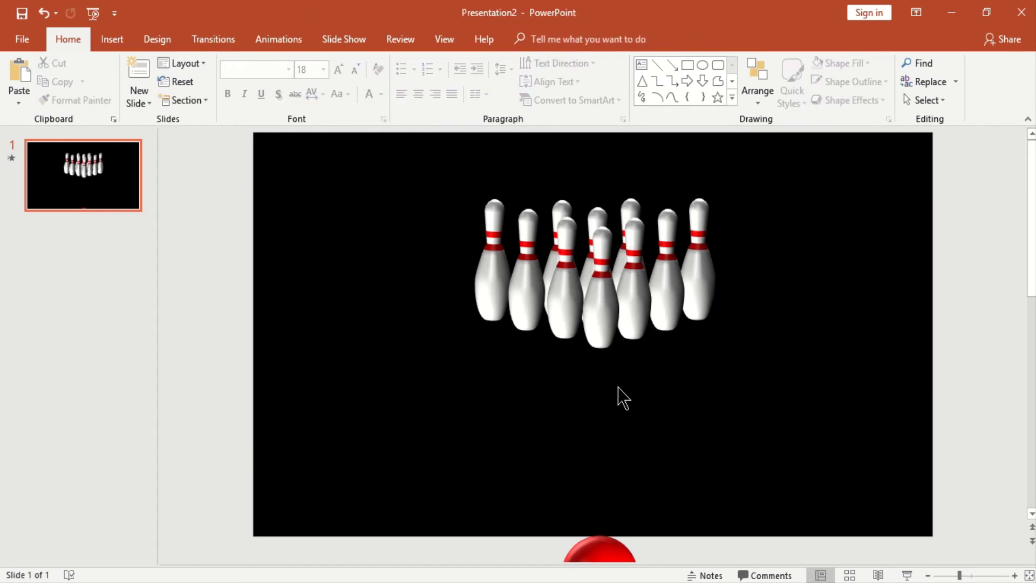
pyautogui.click(597, 313)
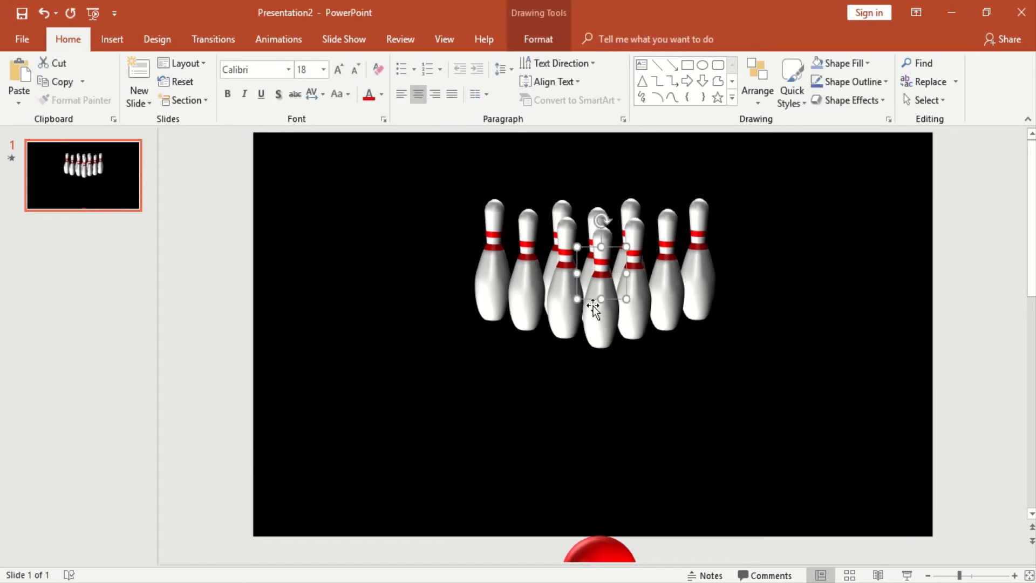
pyautogui.click(280, 40)
pyautogui.click(552, 95)
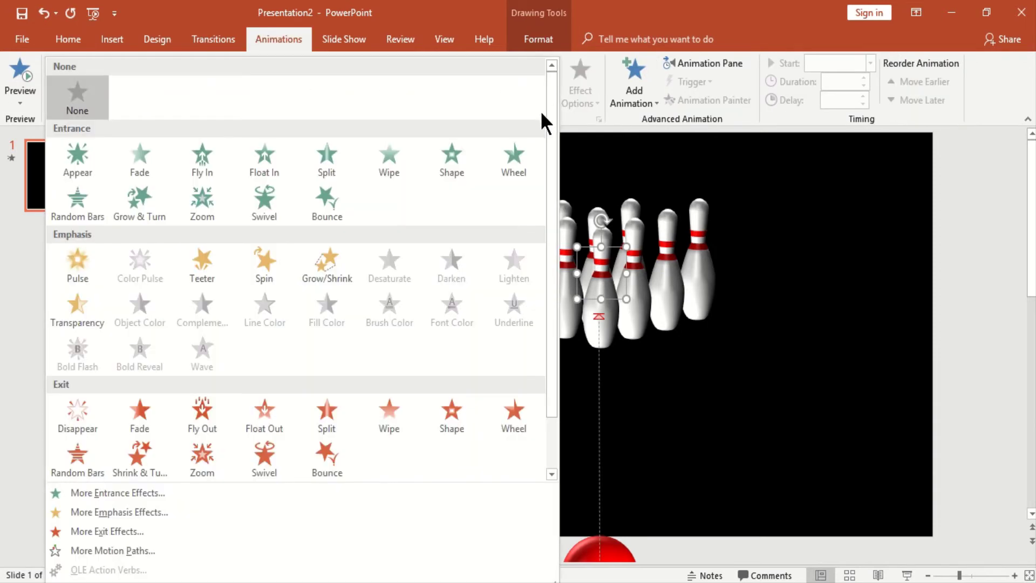
pyautogui.click(207, 408)
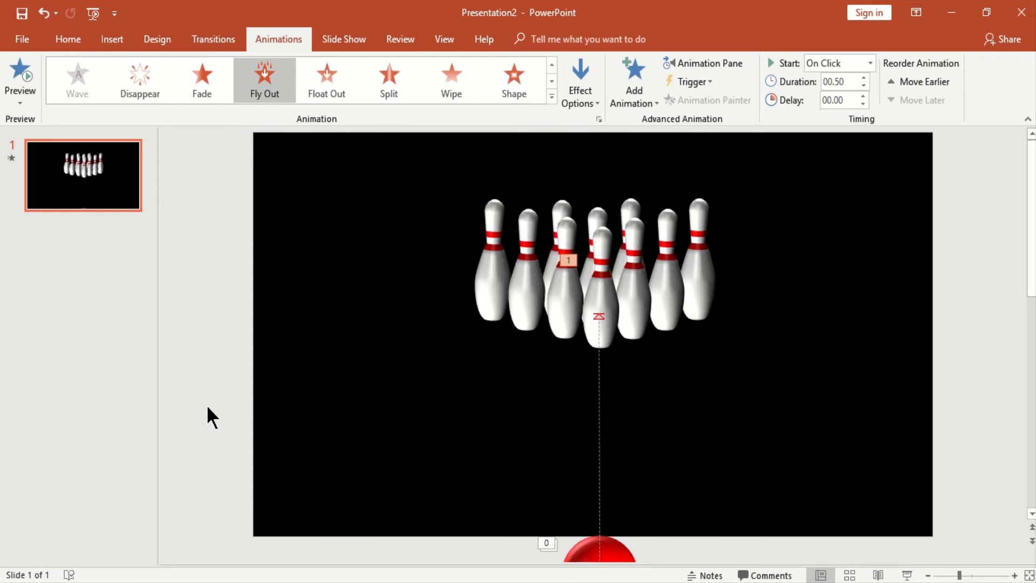
pyautogui.click(594, 106)
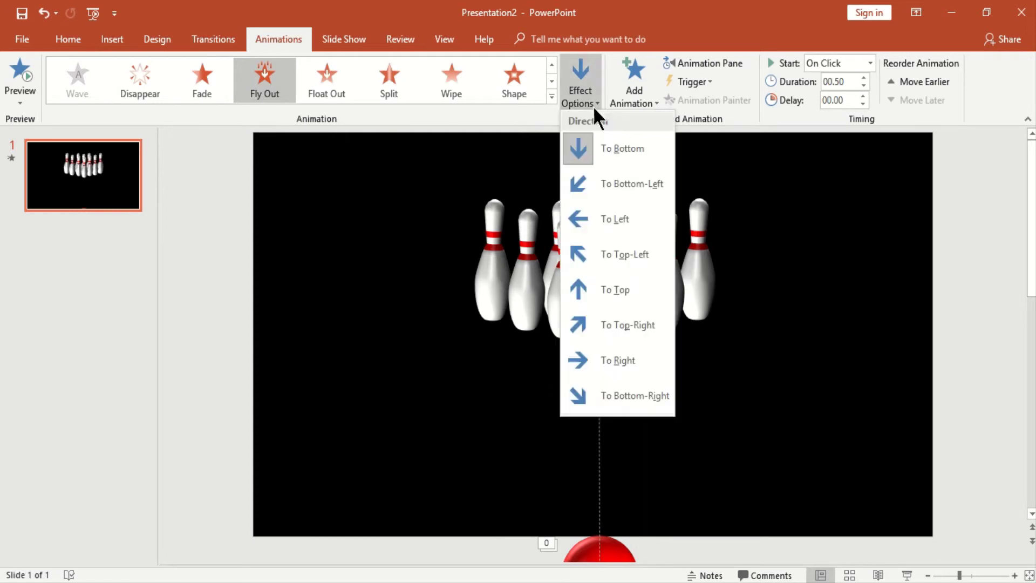
pyautogui.click(621, 331)
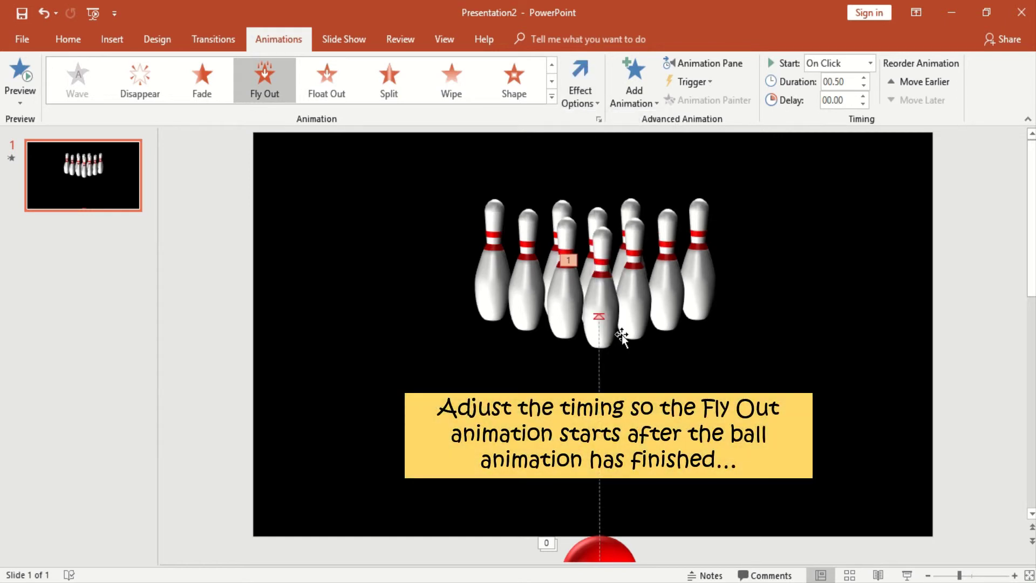
# - Set the front pin's Fly Out (Group 71) to Start After Previous
pyautogui.click(727, 63)
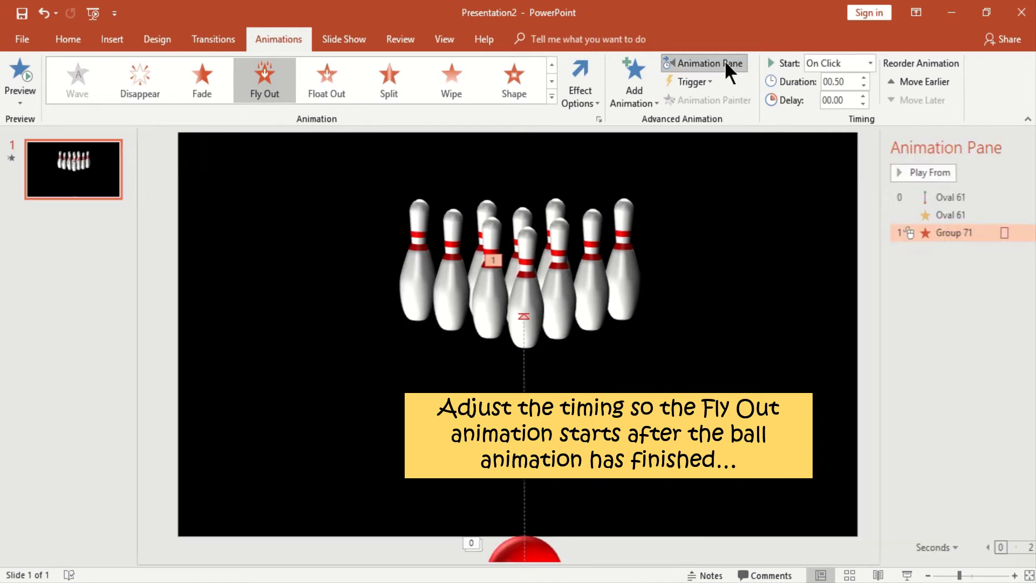
pyautogui.click(1019, 234)
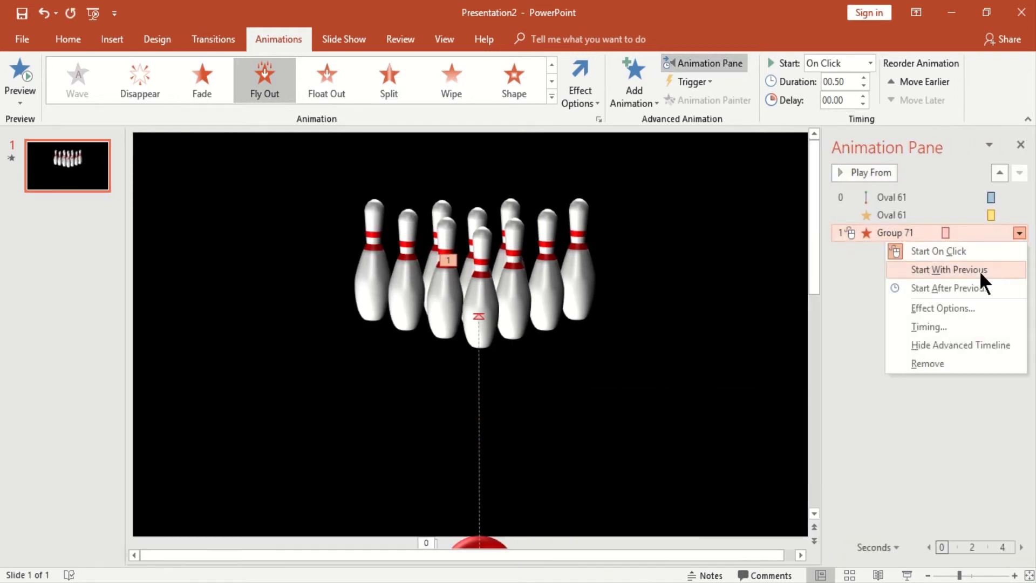
pyautogui.click(977, 286)
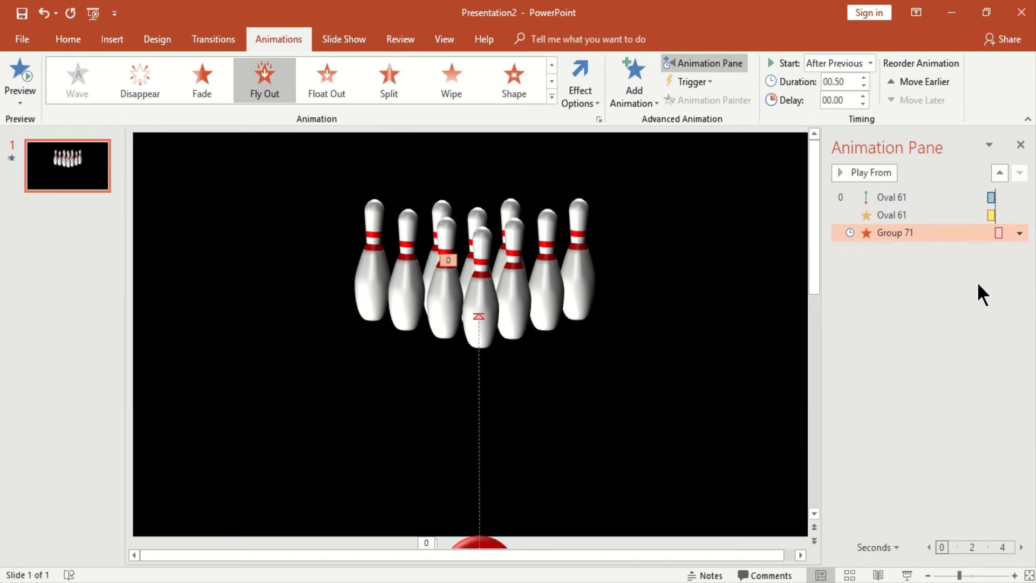
# - Add a Spin to the front pin, starting With Previous, lasting 0.5 seconds (Very Fast)
pyautogui.click(650, 106)
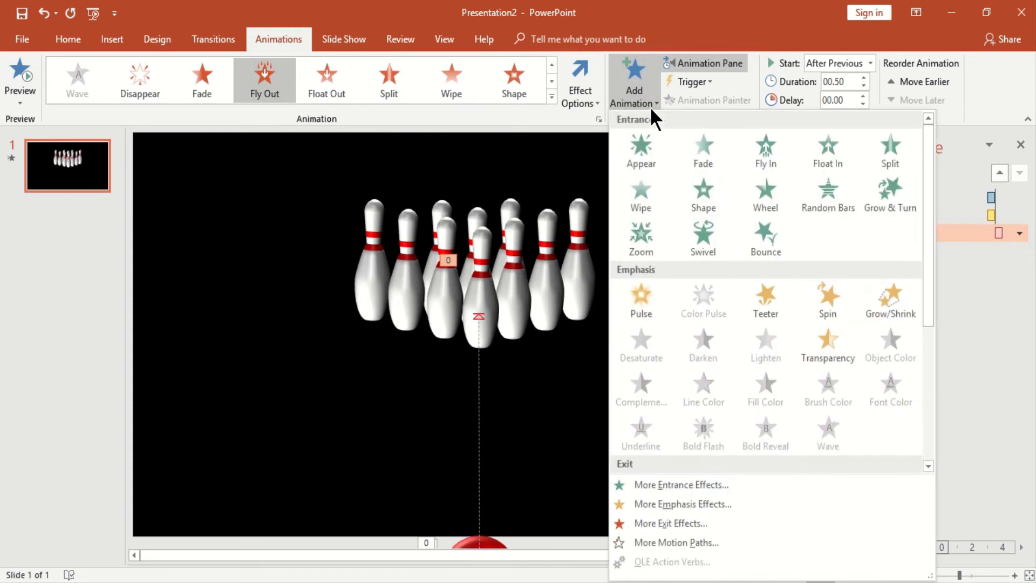
pyautogui.click(837, 296)
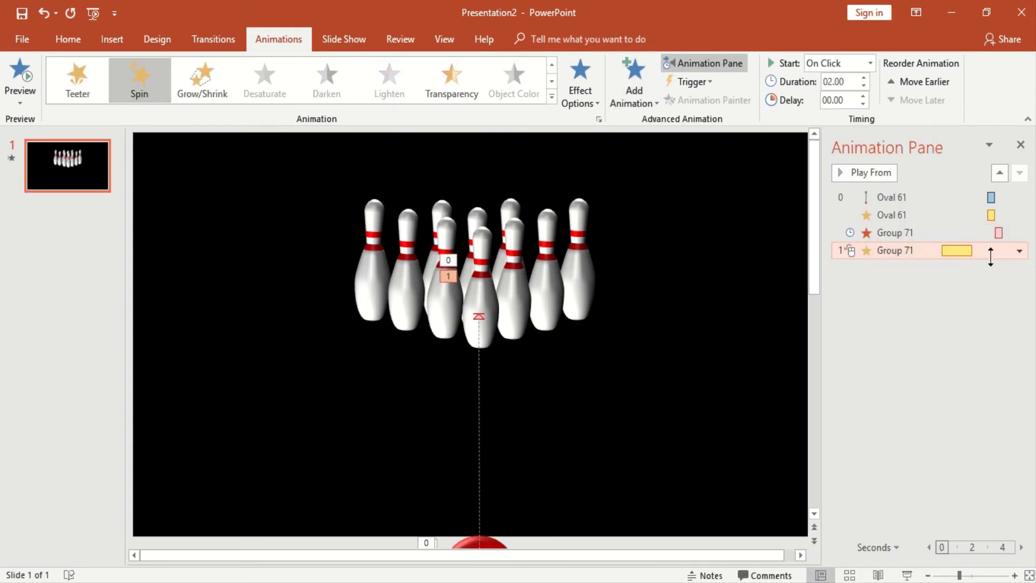
pyautogui.click(1019, 250)
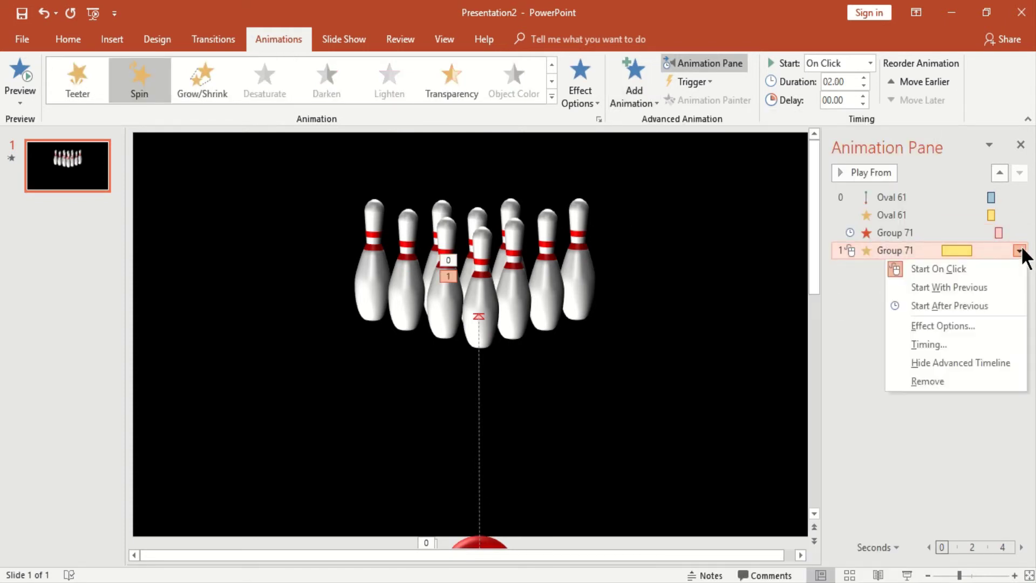
pyautogui.click(950, 344)
pyautogui.click(559, 197)
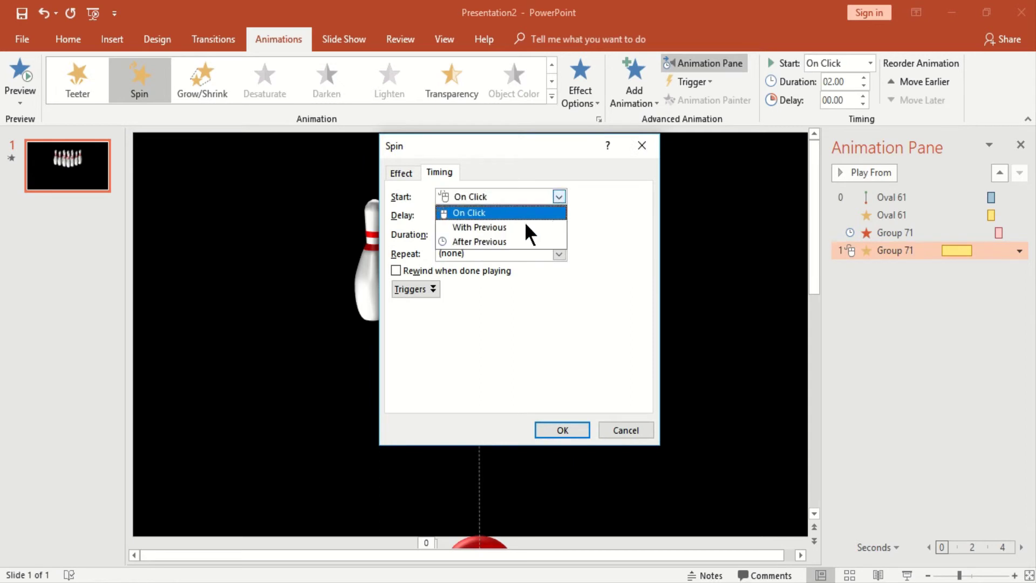
pyautogui.click(522, 227)
pyautogui.click(558, 234)
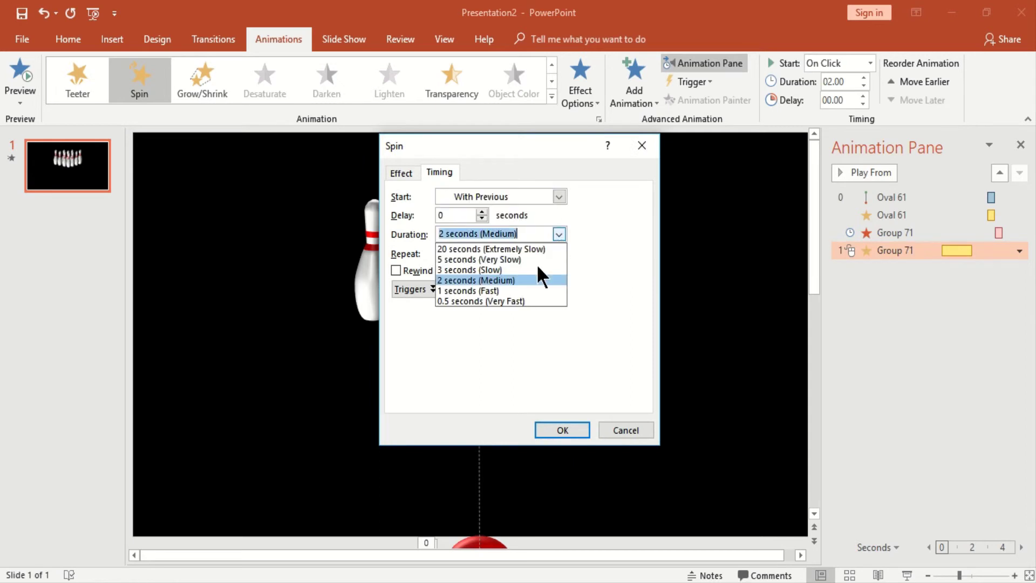
pyautogui.click(521, 300)
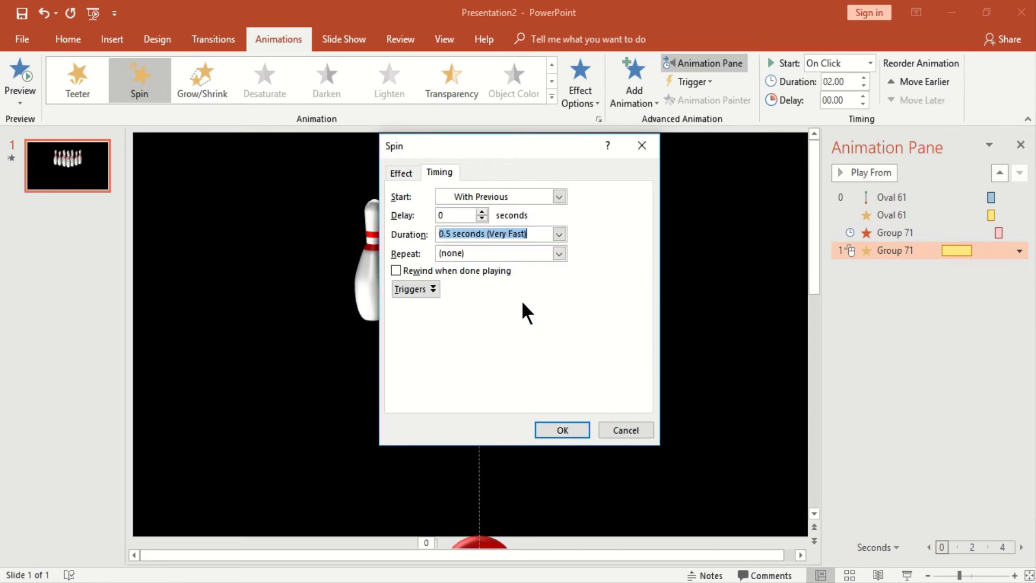
pyautogui.click(562, 430)
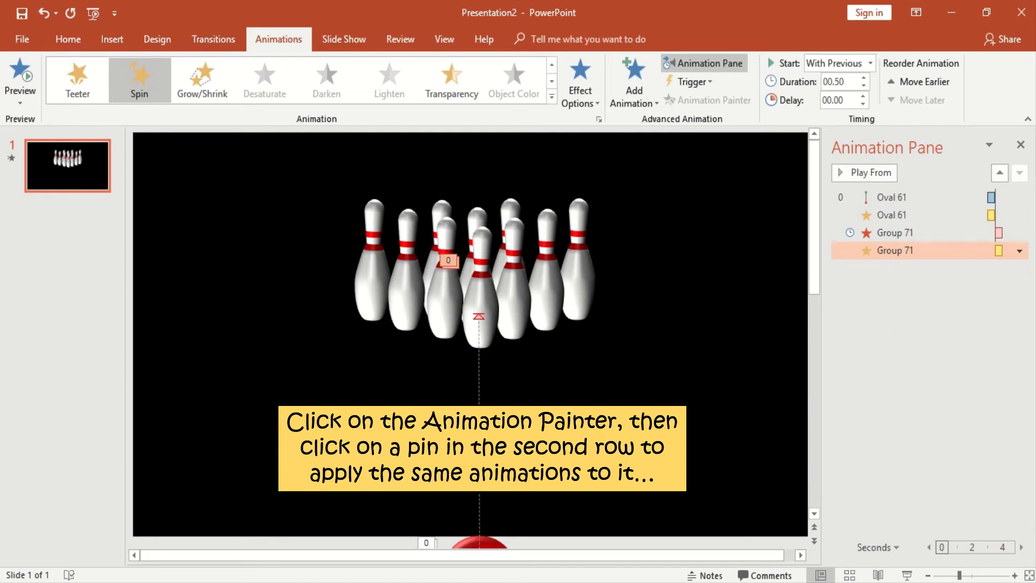
# - Copy the front pin's Fly Out and Spin onto a second-row pin with Animation Painter
pyautogui.click(479, 291)
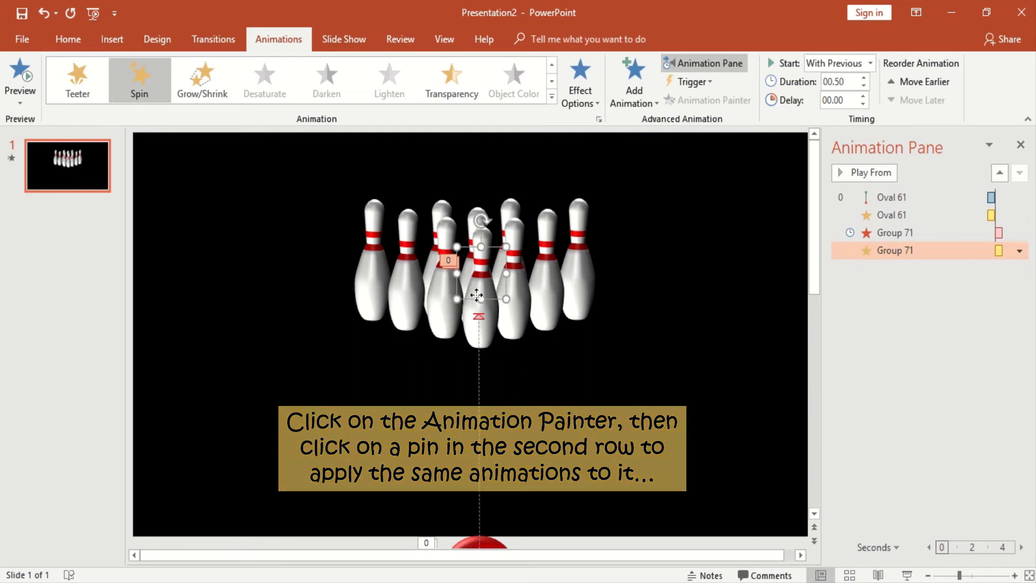
pyautogui.click(717, 102)
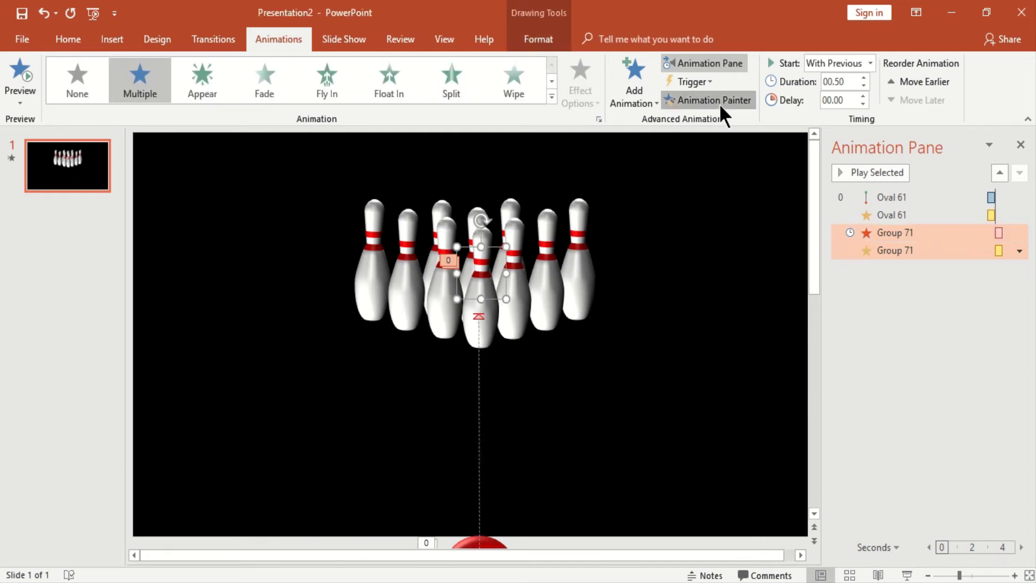
pyautogui.click(517, 312)
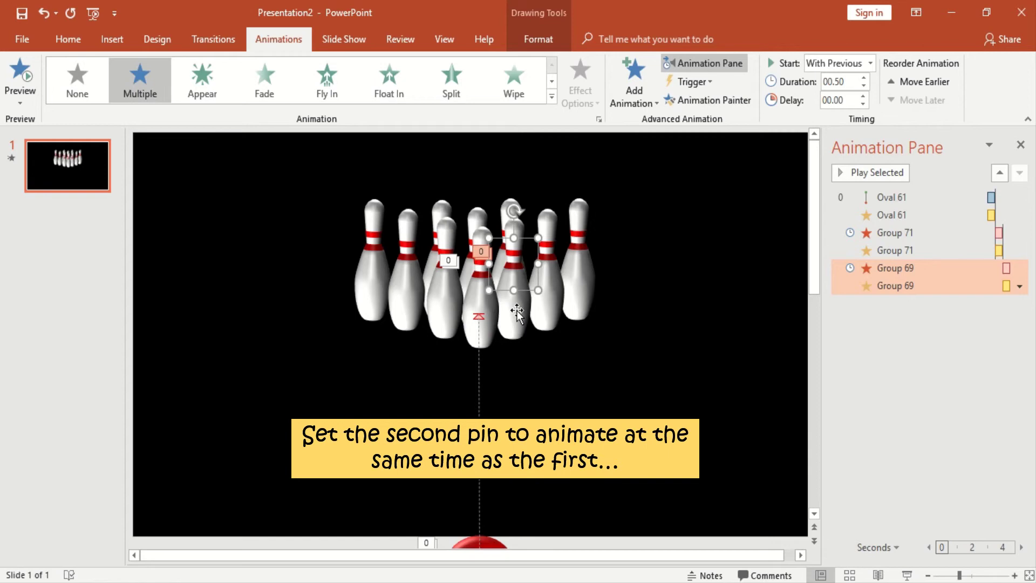
# - Set Group 69's Fly Out to Start With Previous
pyautogui.click(939, 268)
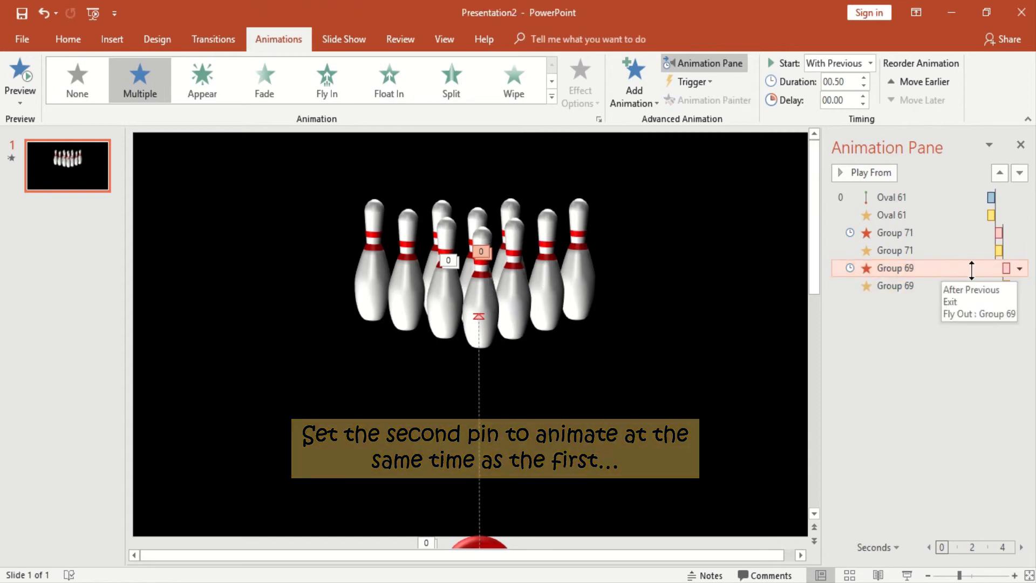
pyautogui.click(1019, 268)
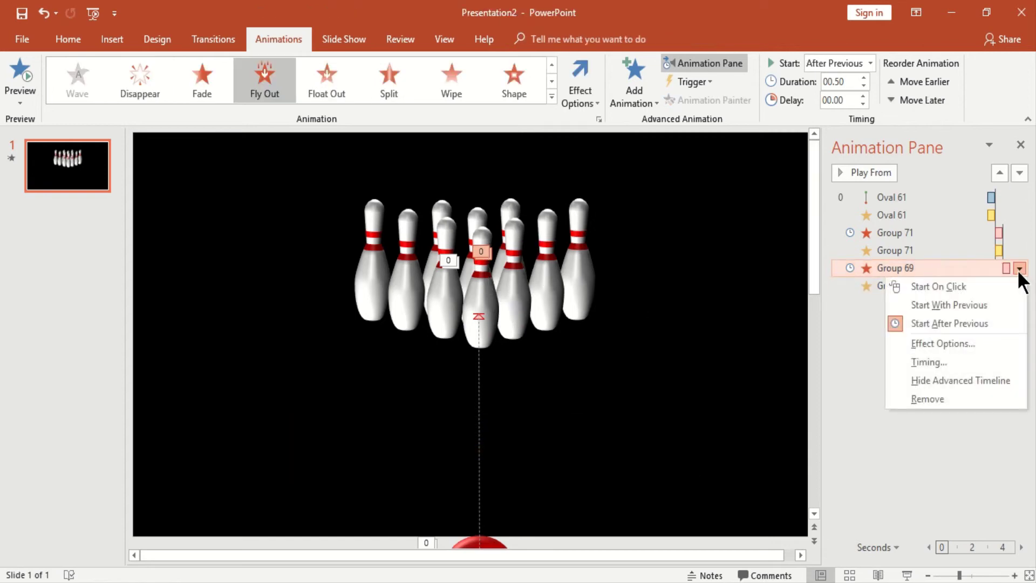
pyautogui.click(978, 305)
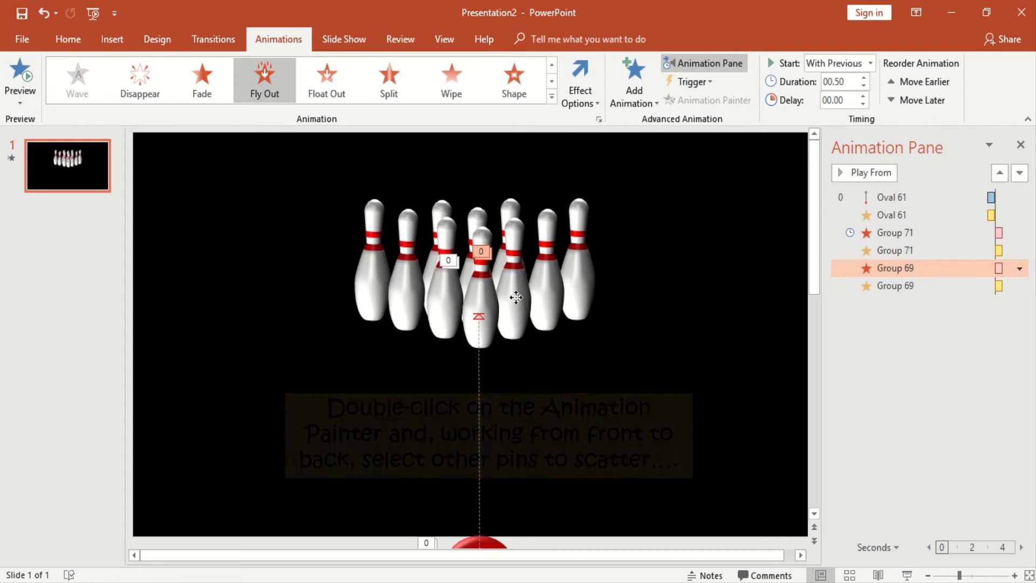
# - Paint the Fly Out and Spin pair onto Groups 70, 67, 66, 63 and 62
pyautogui.click(514, 281)
pyautogui.doubleClick(730, 104)
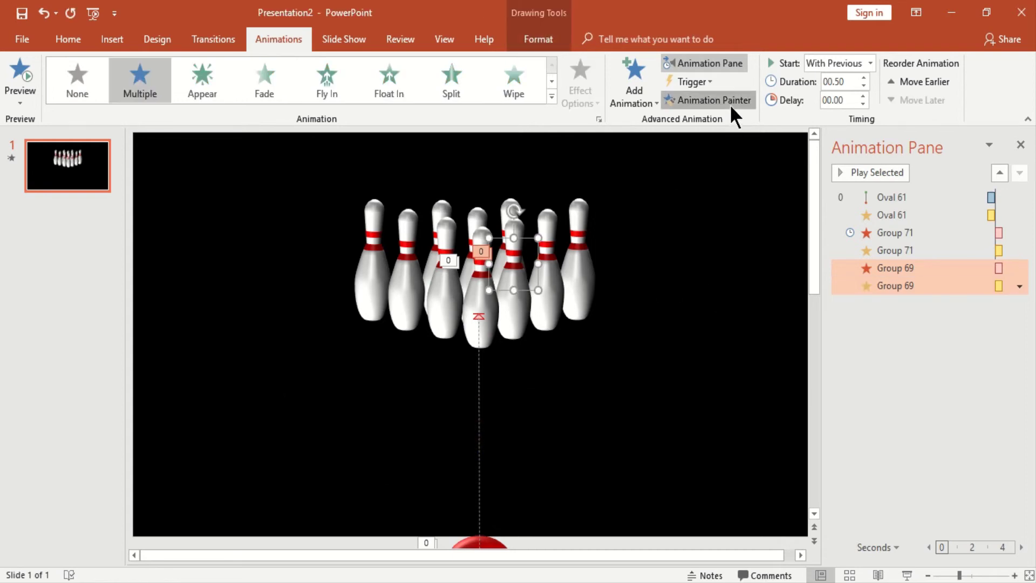
pyautogui.click(443, 293)
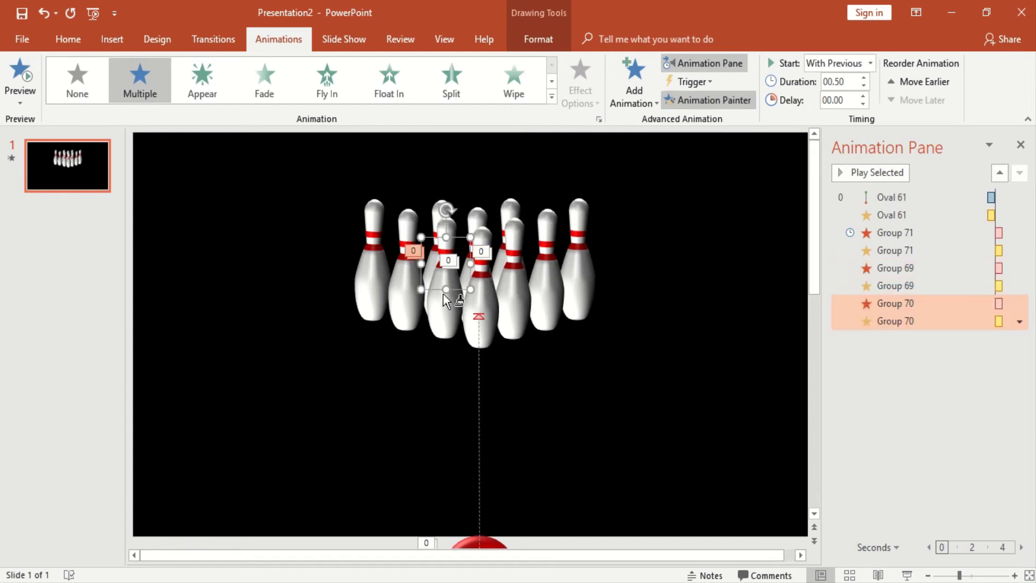
pyautogui.click(478, 222)
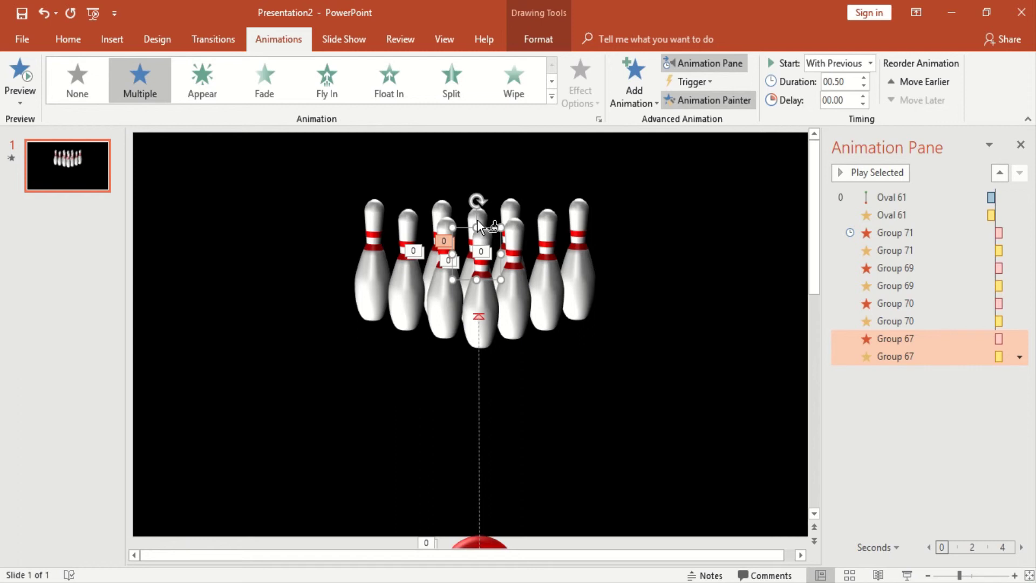
pyautogui.click(547, 225)
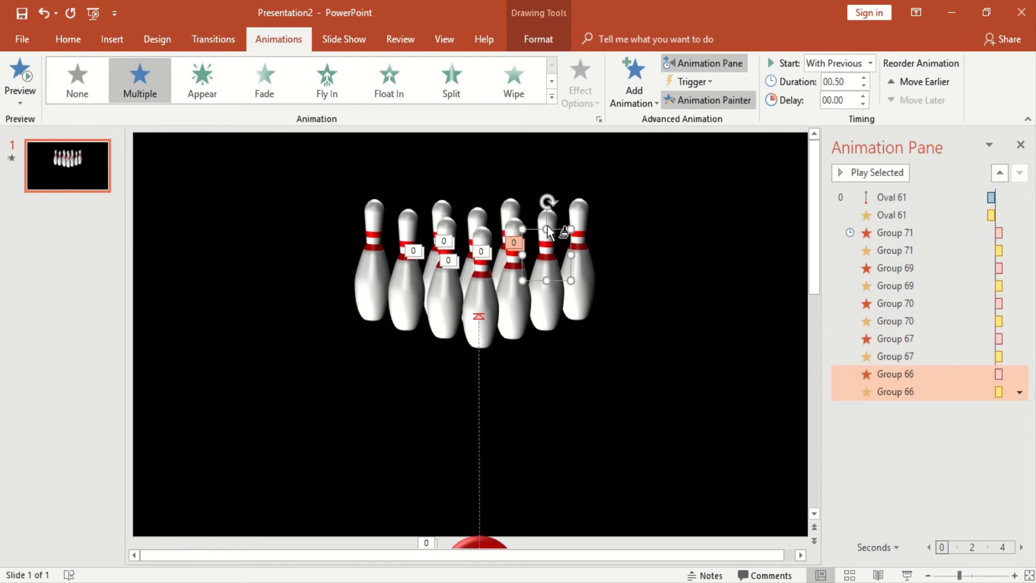
pyautogui.click(441, 206)
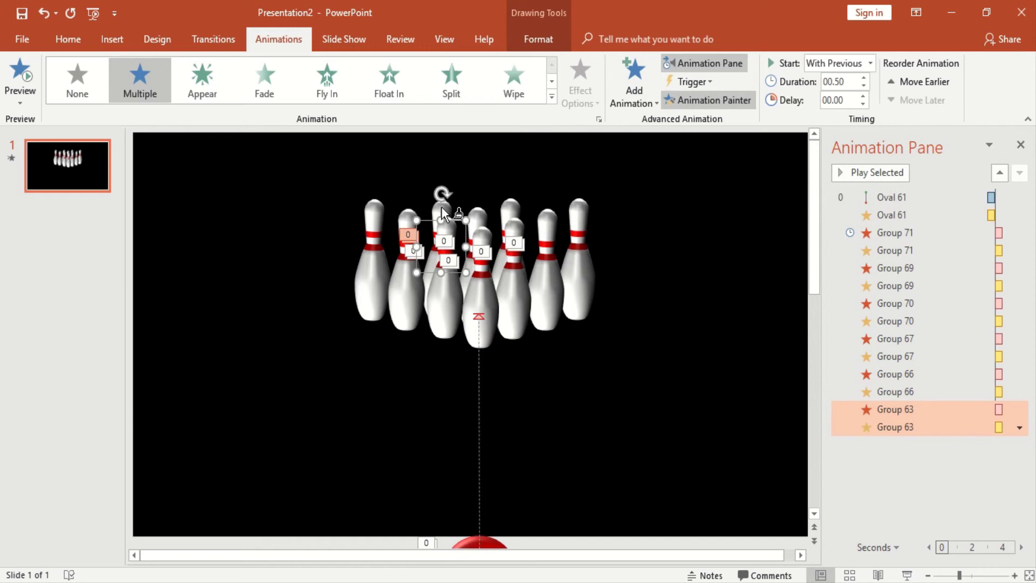
pyautogui.click(506, 207)
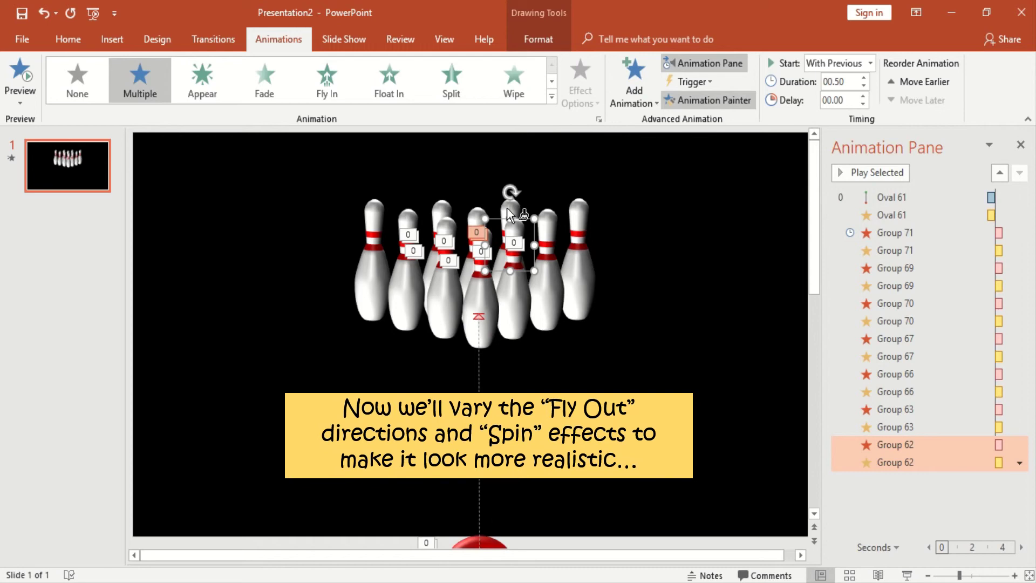
# - Make the Group 70 pin fly out to the top and spin counterclockwise
pyautogui.click(692, 99)
pyautogui.click(444, 301)
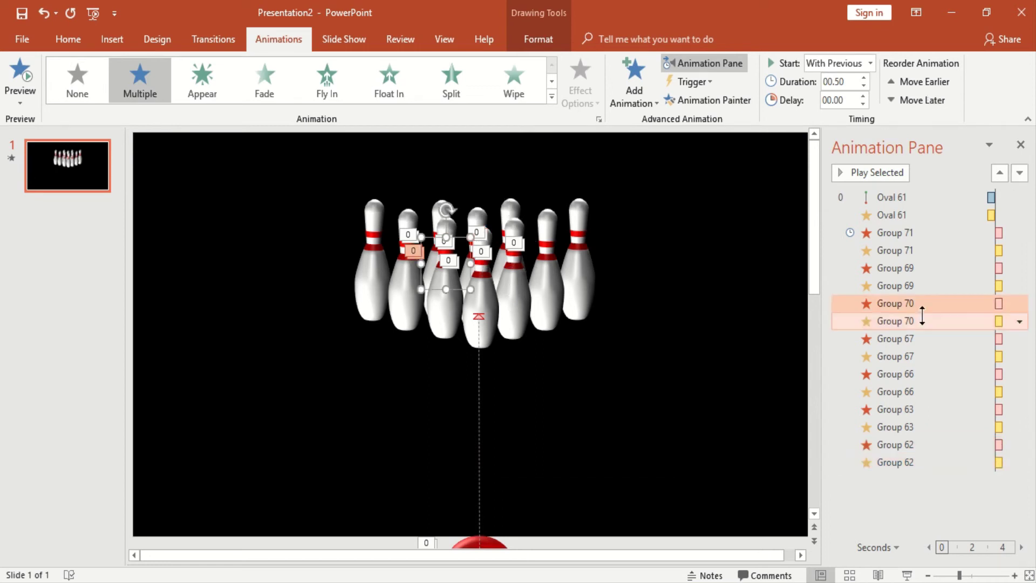
pyautogui.click(940, 309)
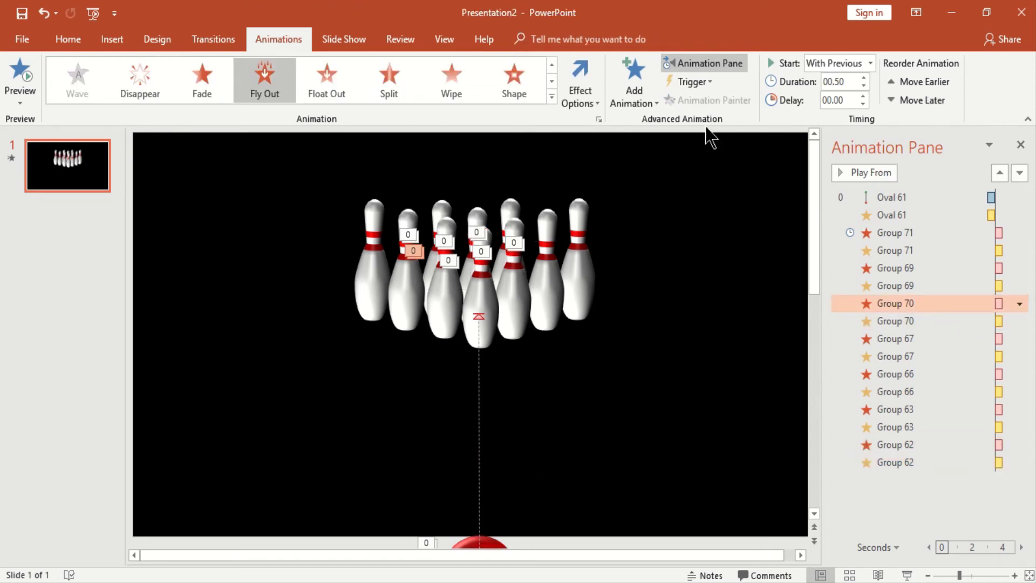
pyautogui.click(588, 102)
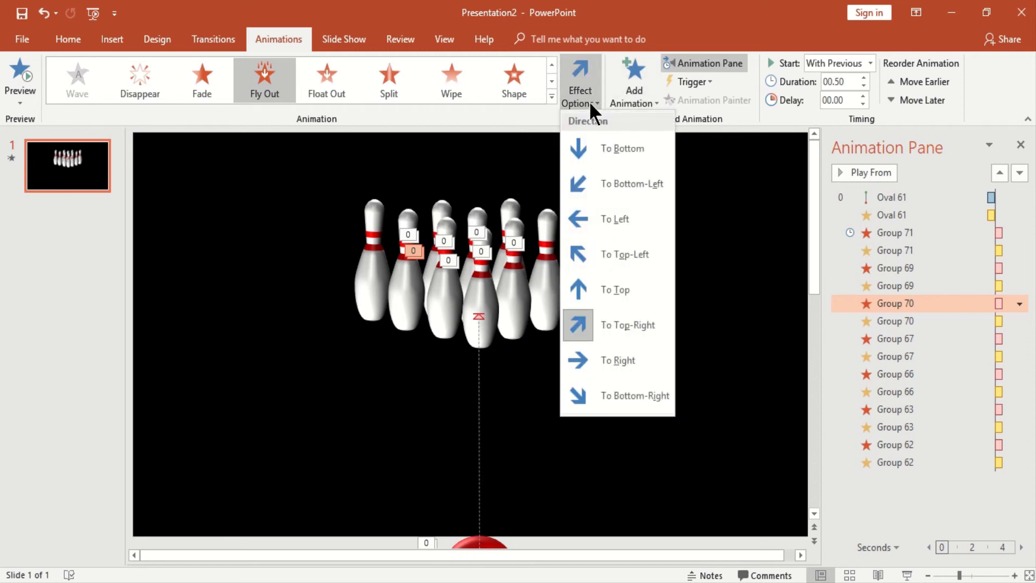
pyautogui.click(612, 291)
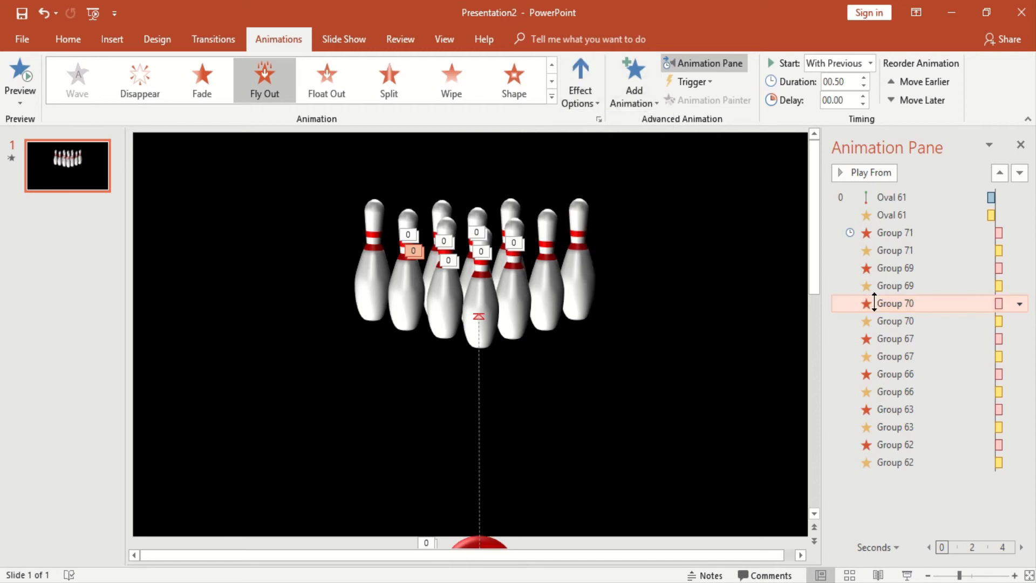
pyautogui.click(895, 321)
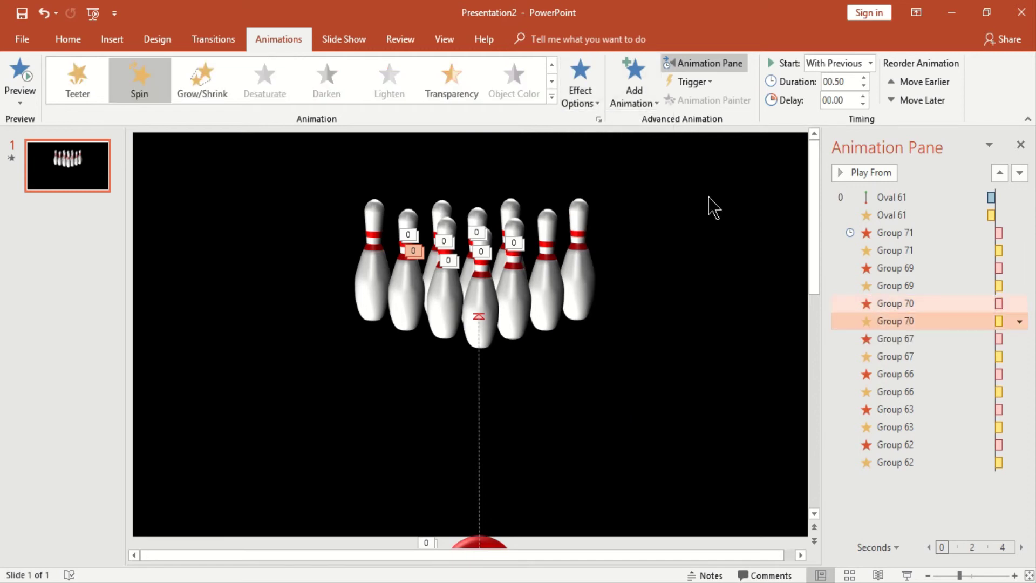
pyautogui.click(592, 102)
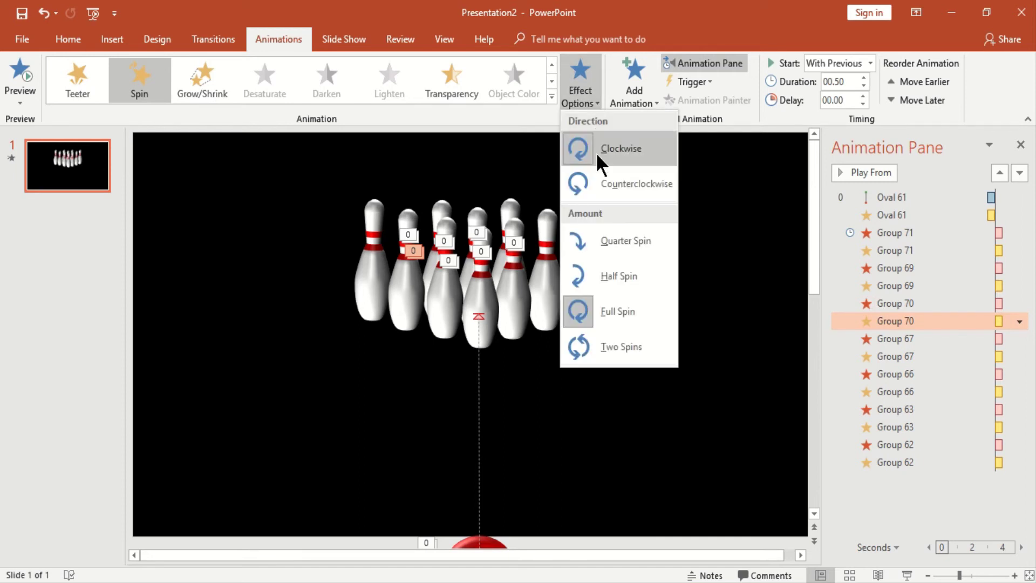
pyautogui.click(603, 183)
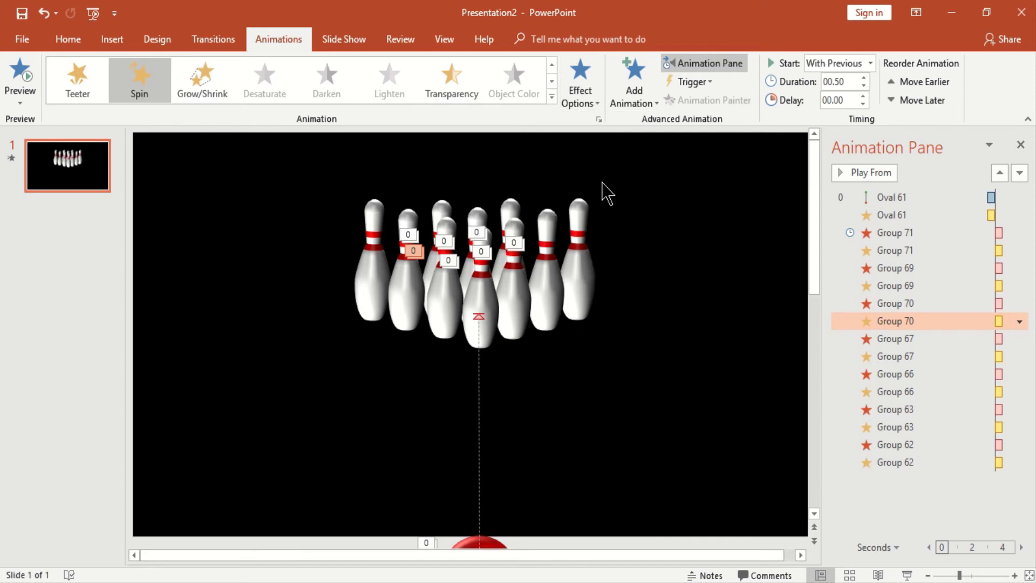
# - Set the Group 69 and Group 67 pins to fly out to the right
pyautogui.click(517, 288)
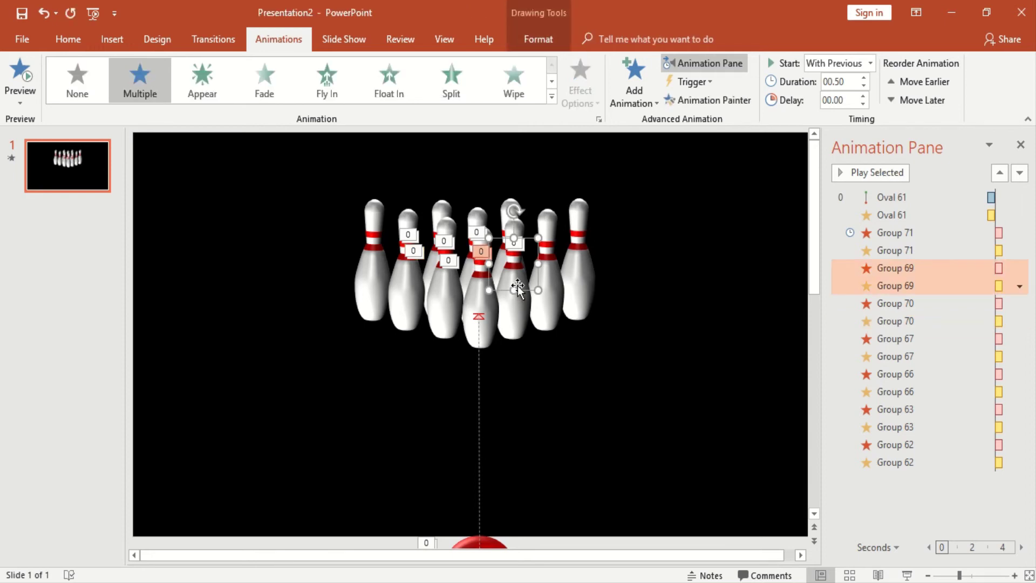
pyautogui.click(899, 267)
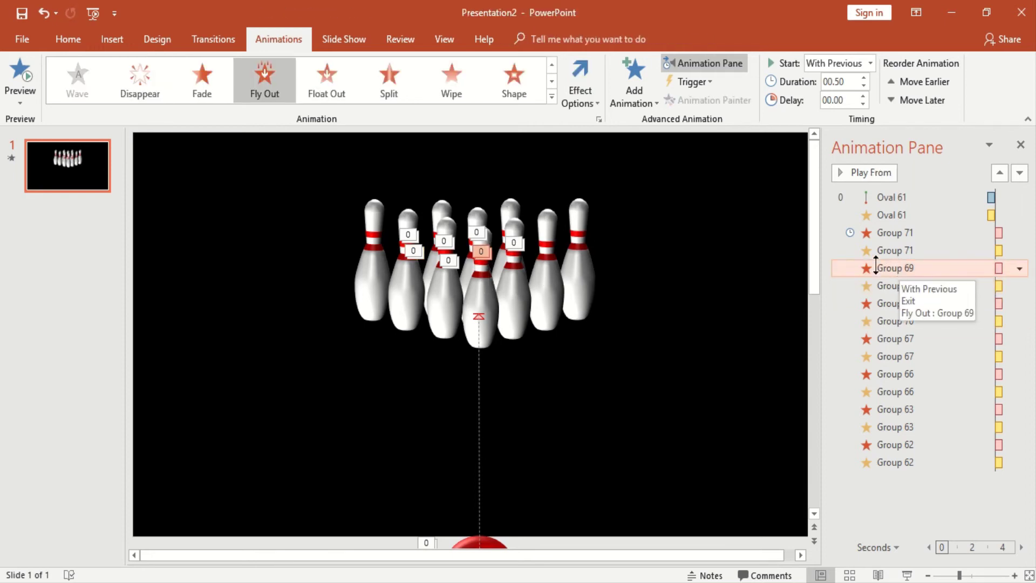
pyautogui.click(588, 103)
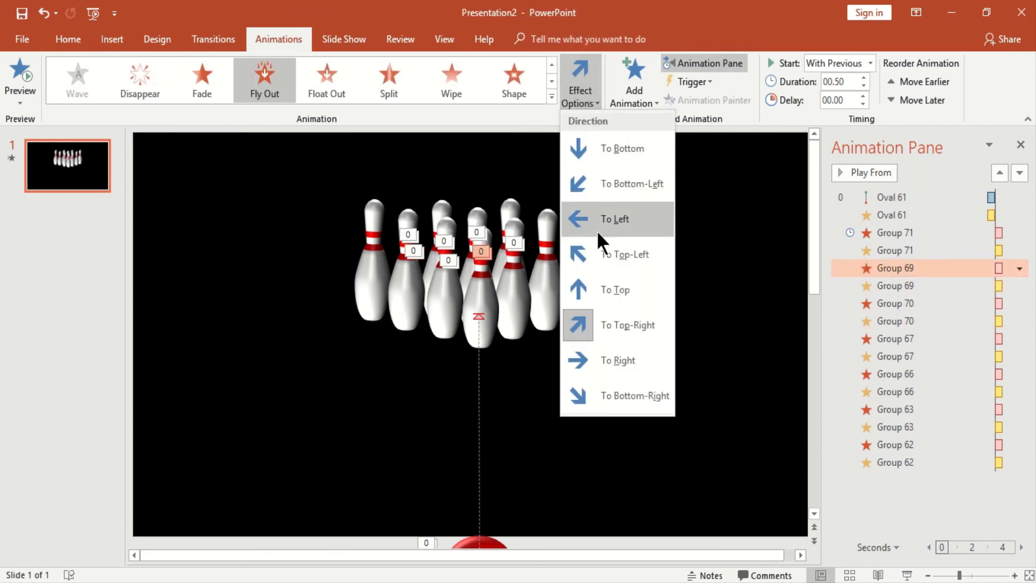
pyautogui.click(603, 365)
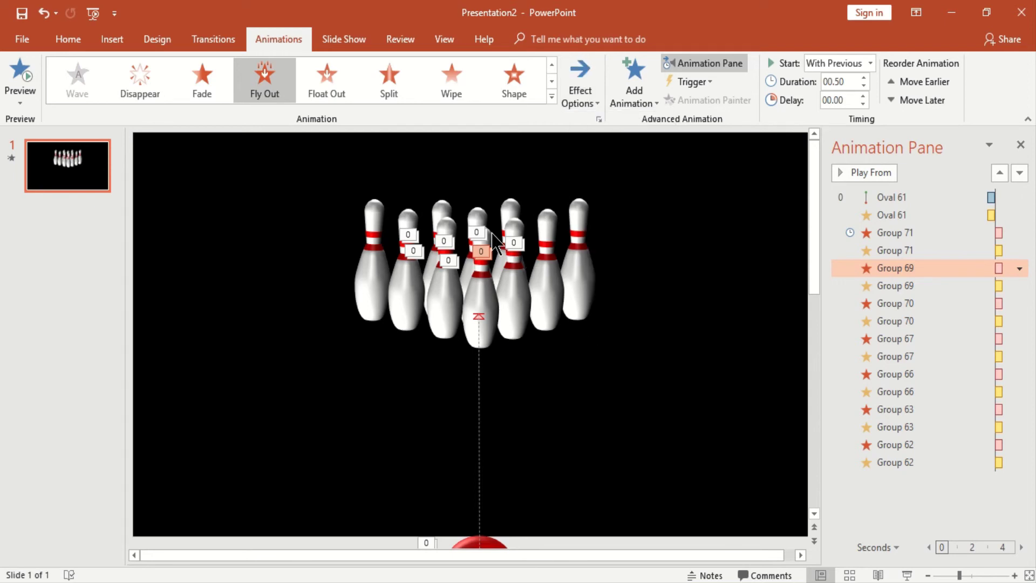
pyautogui.click(474, 212)
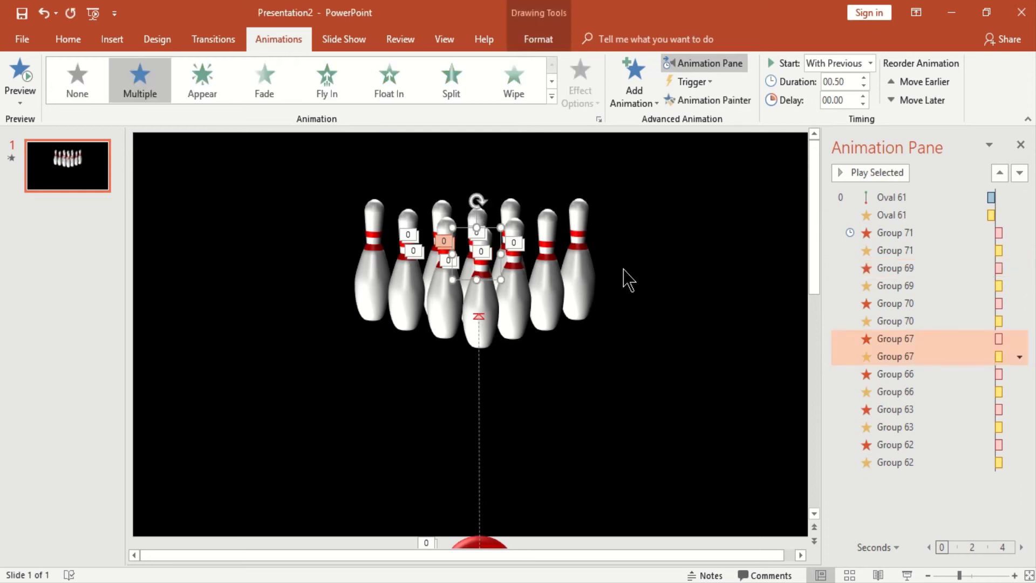
pyautogui.click(911, 339)
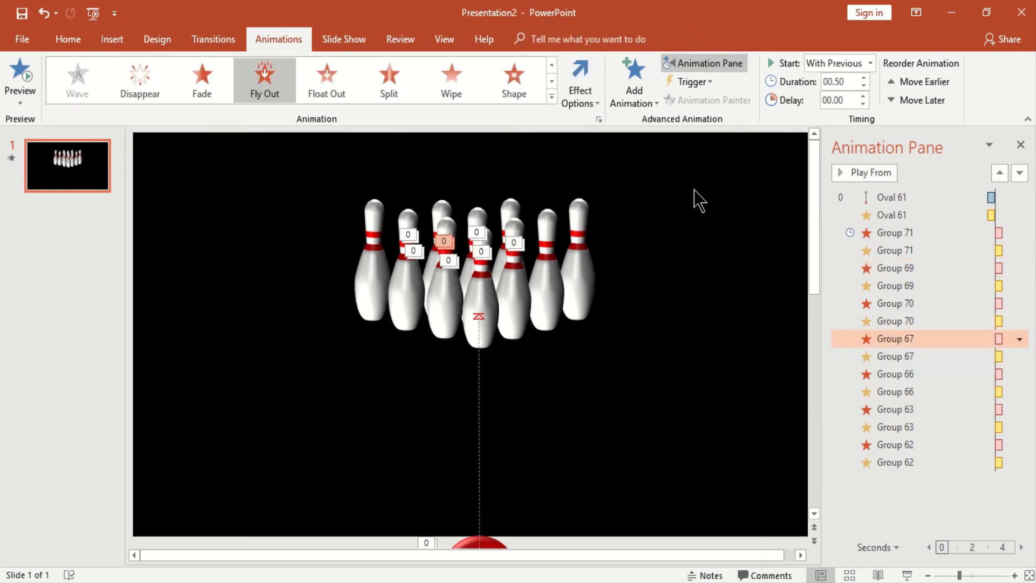
pyautogui.click(593, 103)
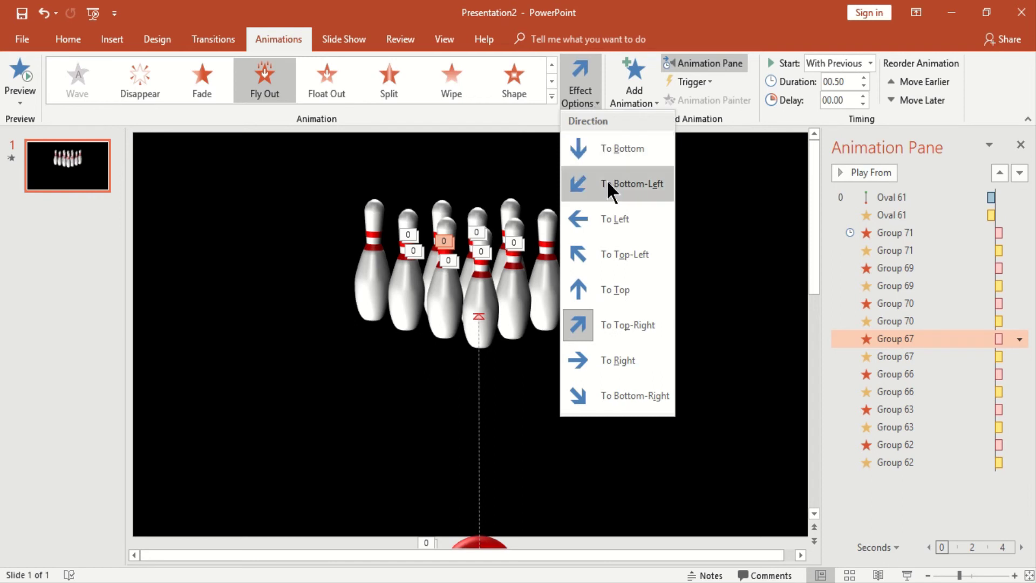
pyautogui.click(626, 361)
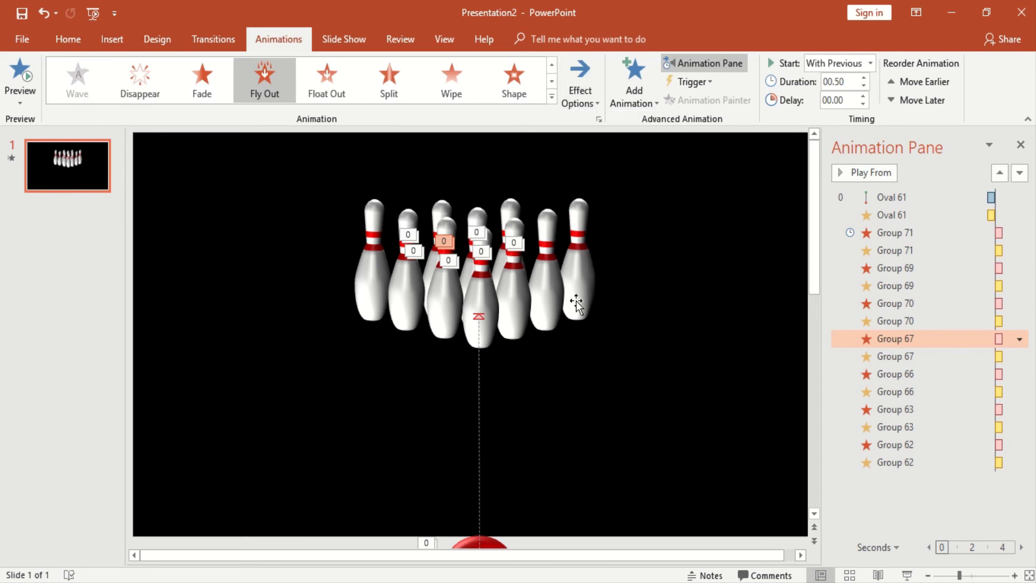
# - Make the Group 66 pin's Spin a Half Spin
pyautogui.click(544, 280)
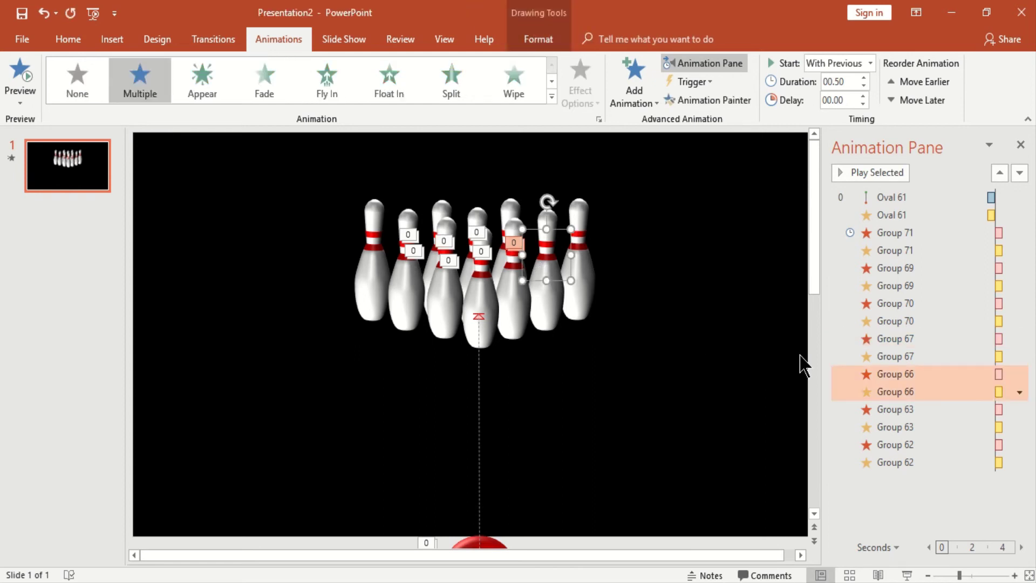
pyautogui.click(901, 392)
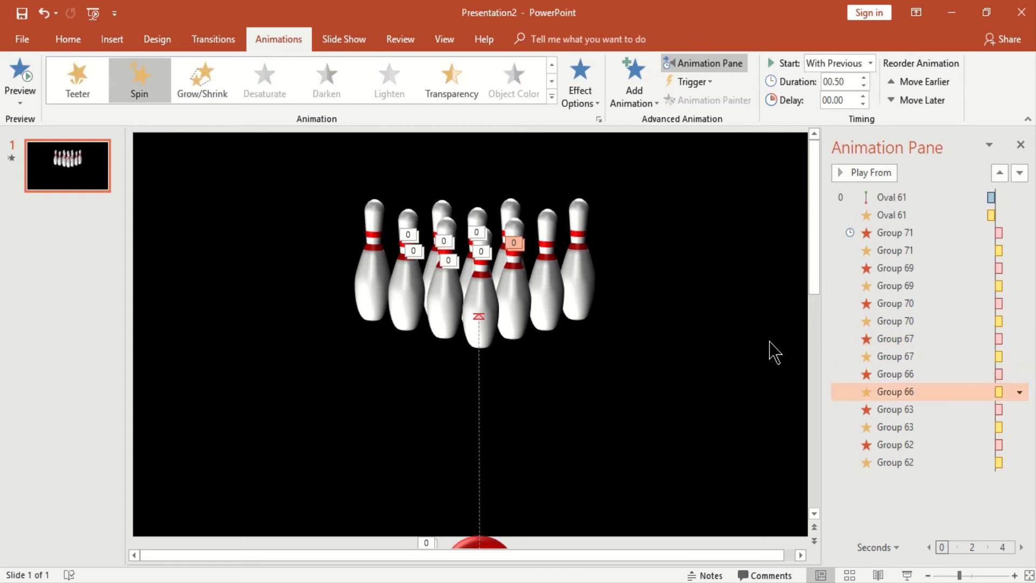
pyautogui.click(596, 103)
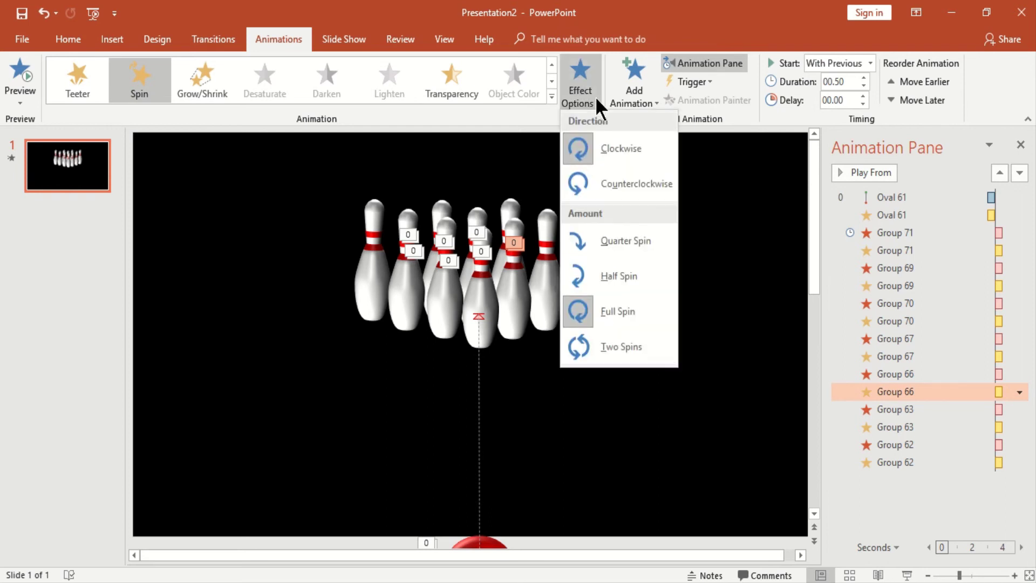
pyautogui.click(617, 271)
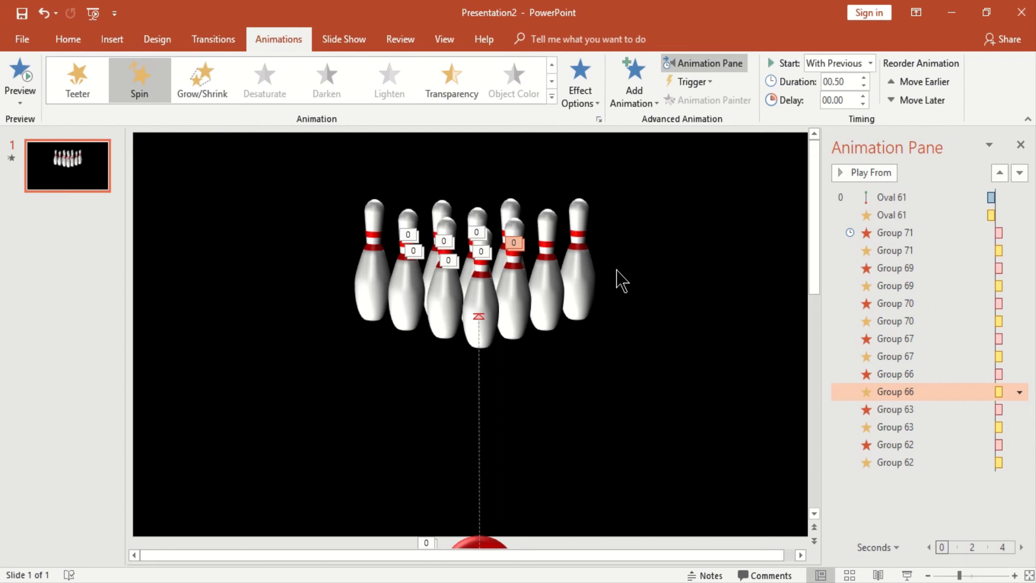
# - Make Group 63 fly out to the top-left with a counterclockwise Half Spin
pyautogui.click(441, 213)
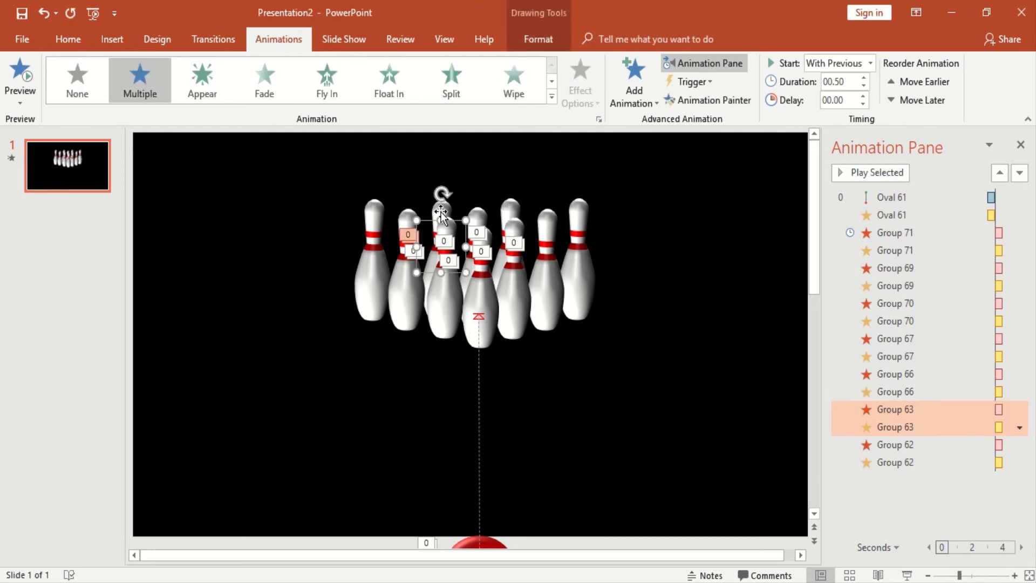
pyautogui.click(928, 409)
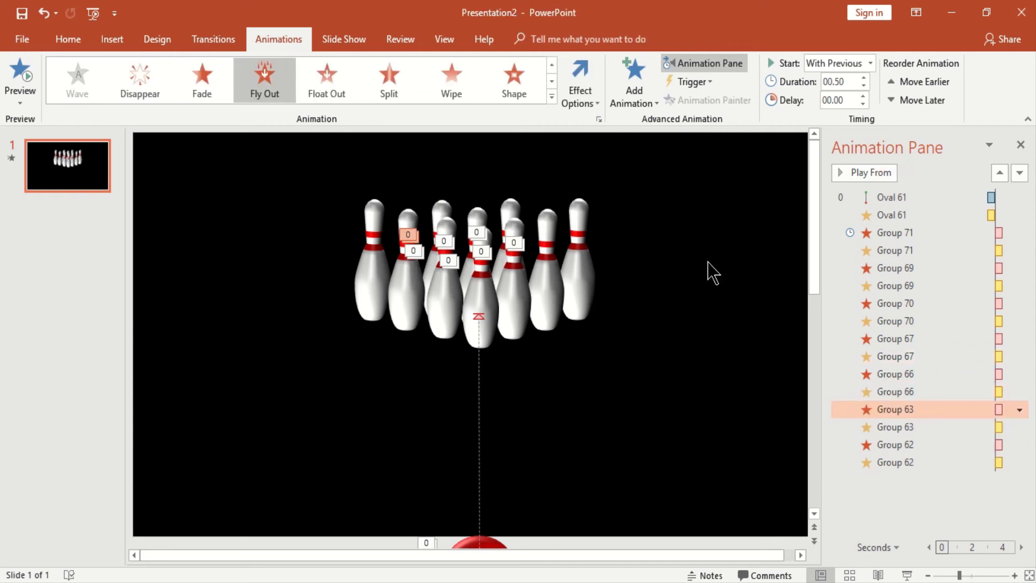
pyautogui.click(594, 98)
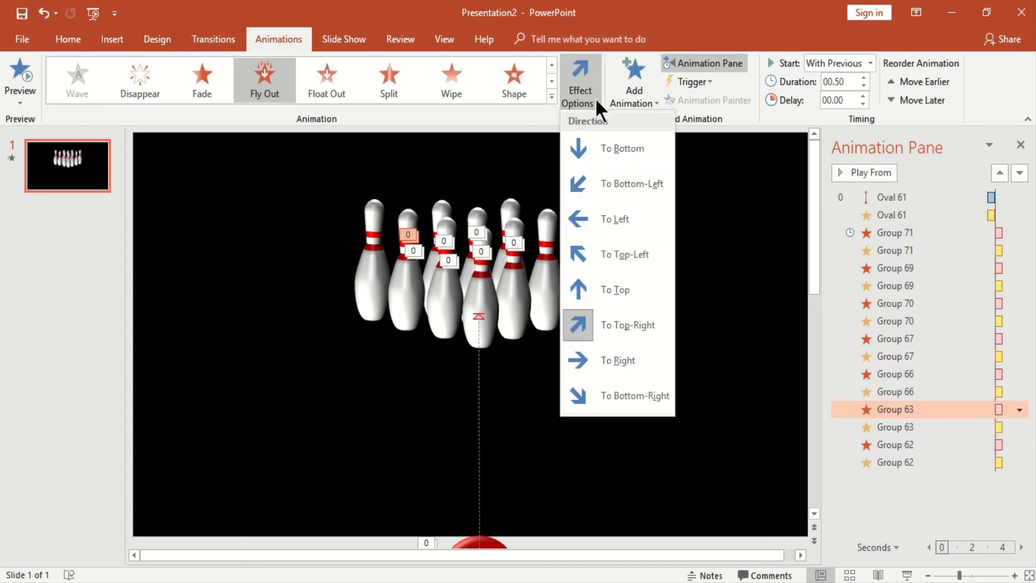
pyautogui.click(603, 257)
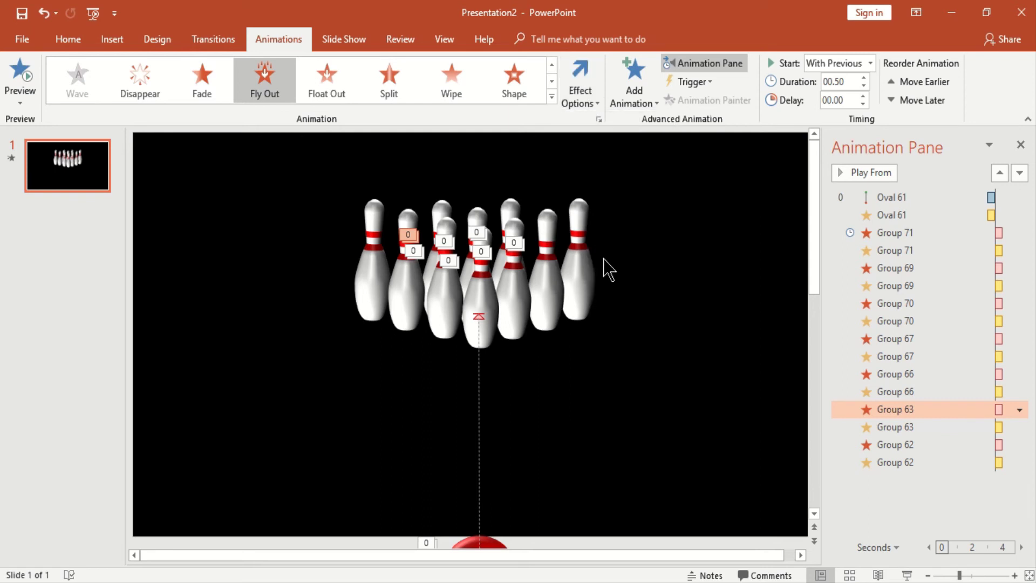
pyautogui.click(911, 427)
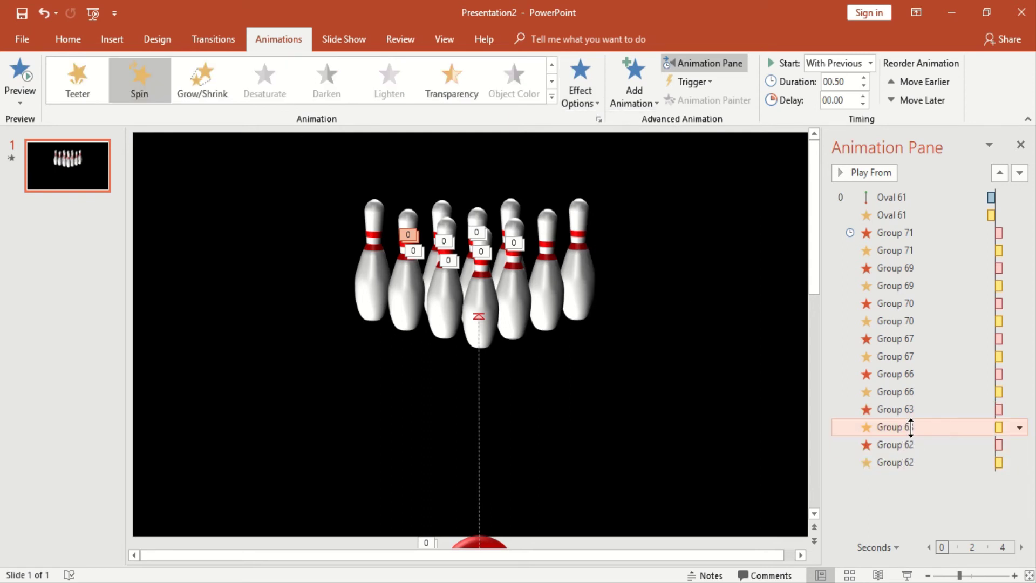
pyautogui.click(574, 87)
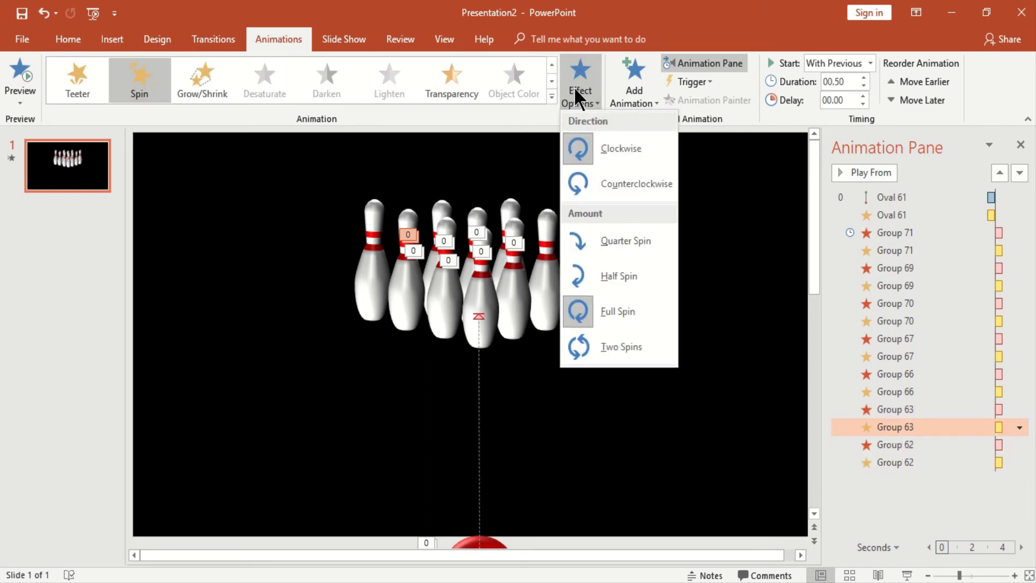
pyautogui.click(608, 271)
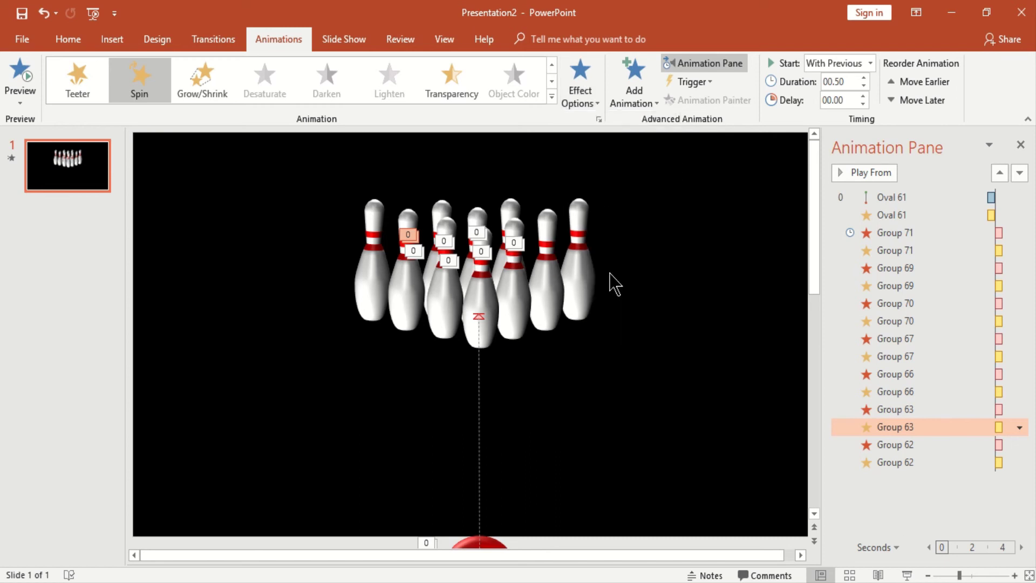
pyautogui.click(591, 104)
pyautogui.click(601, 182)
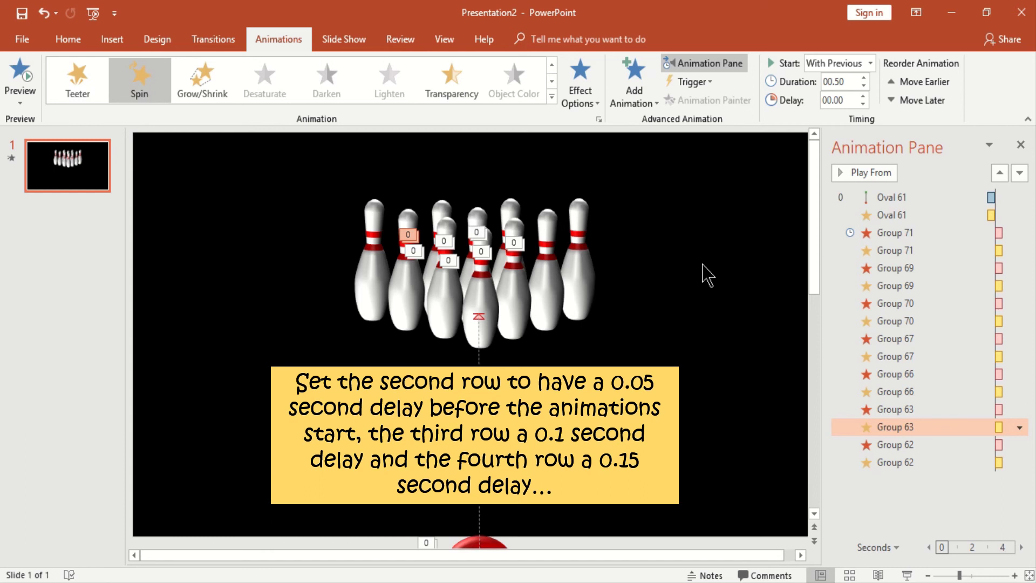
# - Give the two second-row pins, including Group 69, a 0.05 s delay
pyautogui.click(506, 284)
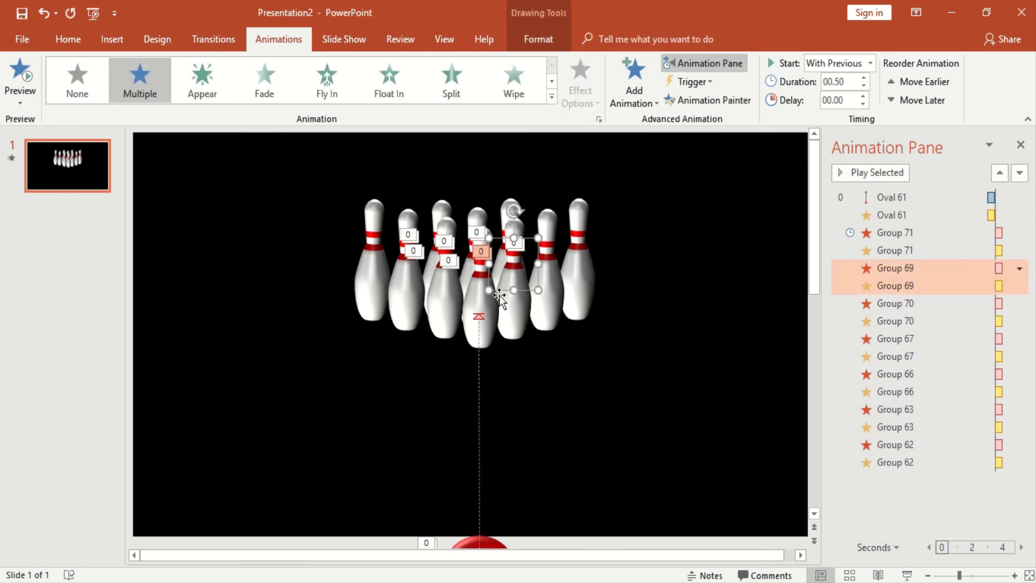
pyautogui.keyDown('shift'); pyautogui.click(449, 284); pyautogui.keyUp('shift')
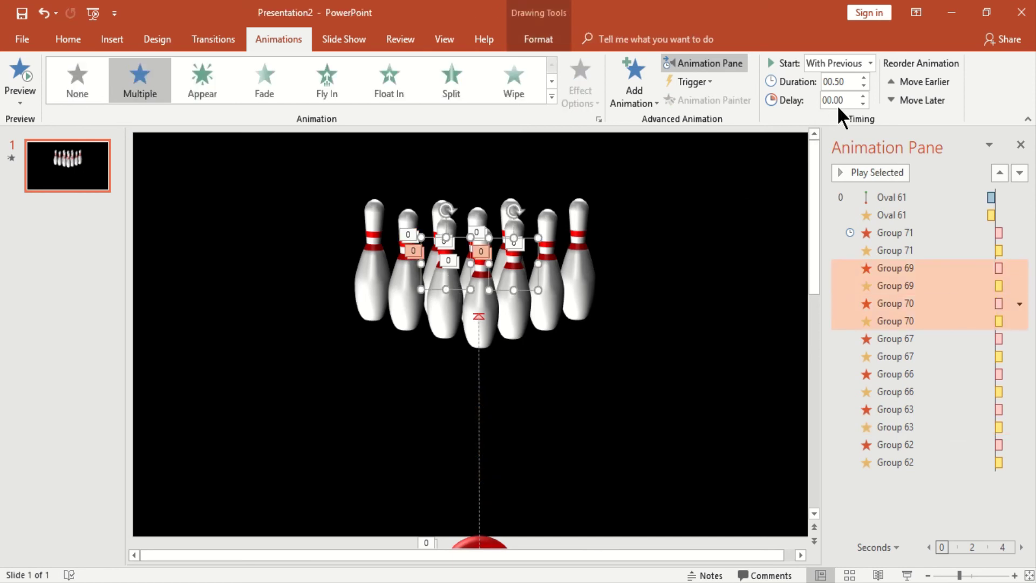
pyautogui.write('0')
pyautogui.write('5')
pyautogui.press('Return')
# - Give the third-row pins Group 67 and Group 66 a 0.1 s delay
pyautogui.click(478, 222)
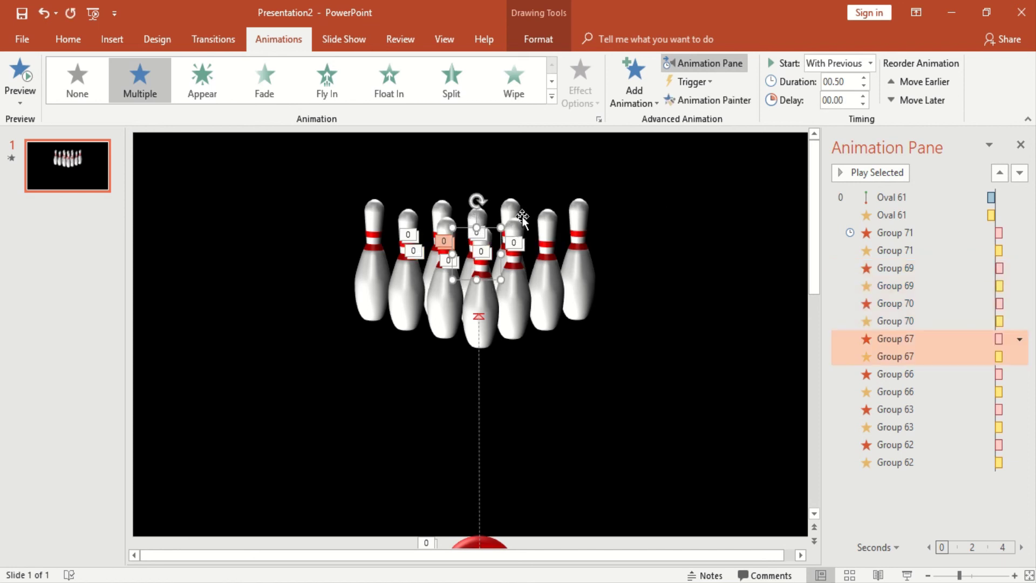
pyautogui.keyDown('shift'); pyautogui.click(555, 223); pyautogui.keyUp('shift')
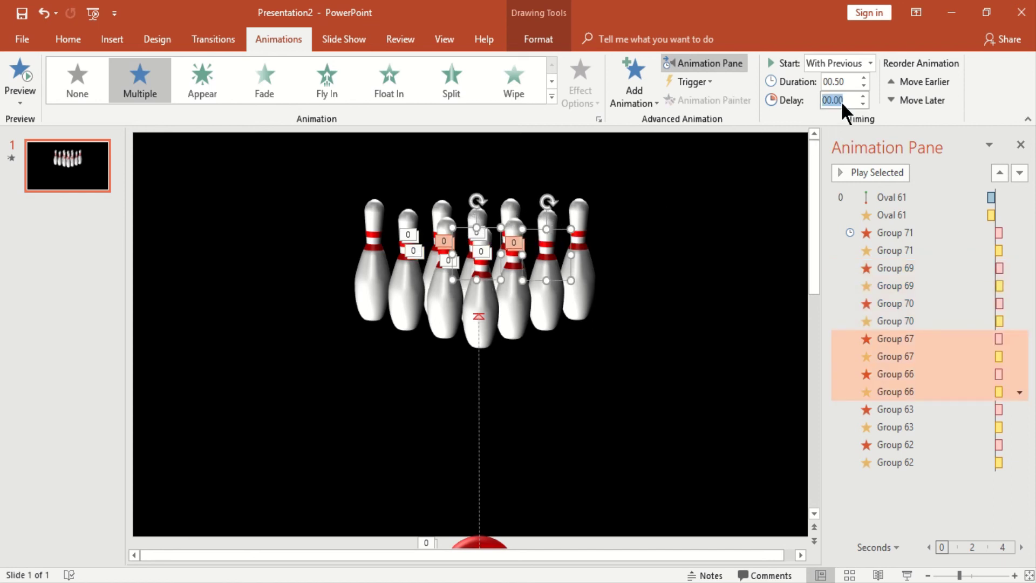
pyautogui.write('0.')
pyautogui.press('Return')
# - Give back-row pins Group 62 and Group 63 a 0.15 s delay, then close the Animation Pane
pyautogui.click(512, 207)
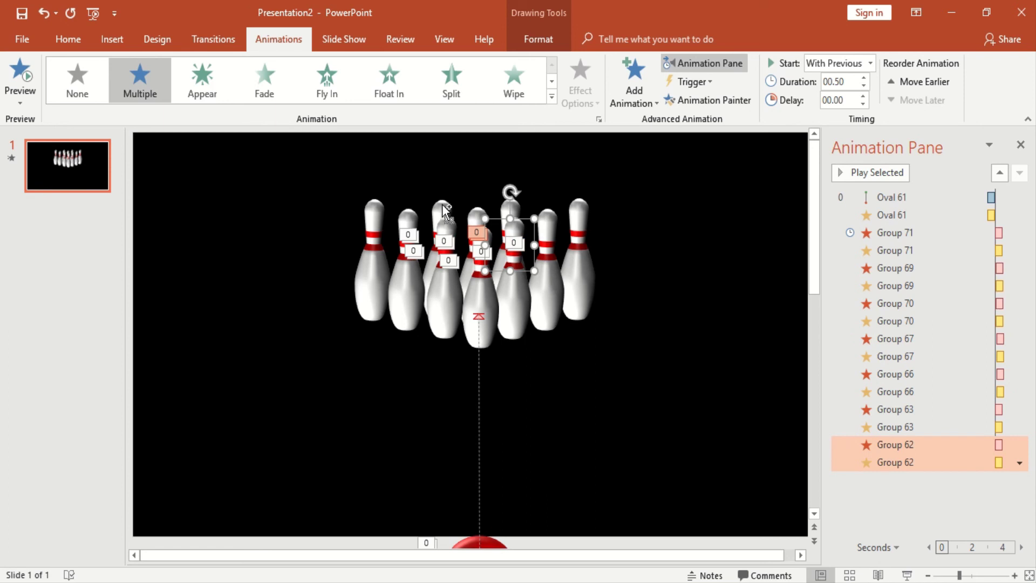
pyautogui.keyDown('shift'); pyautogui.click(448, 214); pyautogui.keyUp('shift')
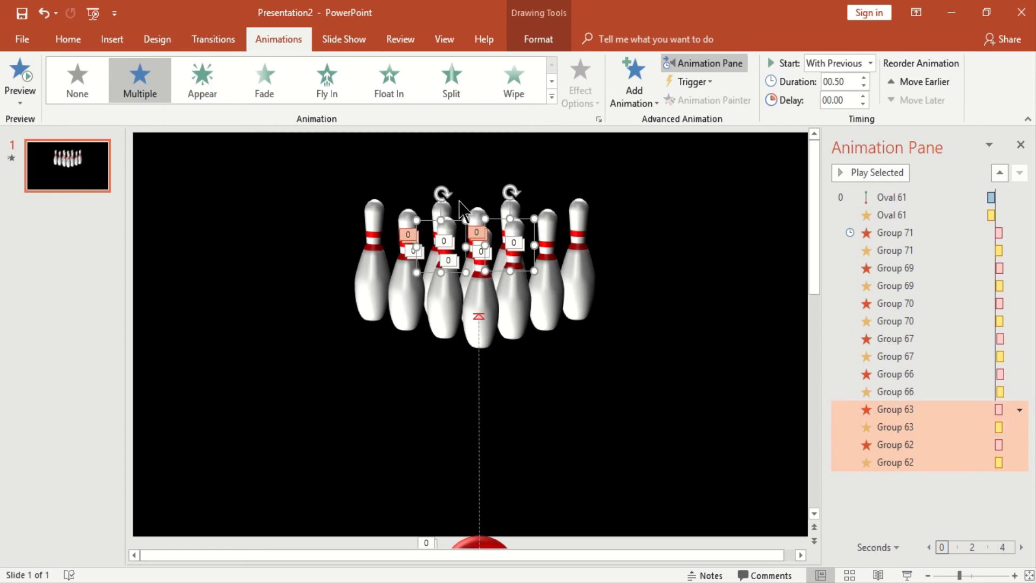
pyautogui.click(851, 98)
pyautogui.write('0.15')
pyautogui.press('Return')
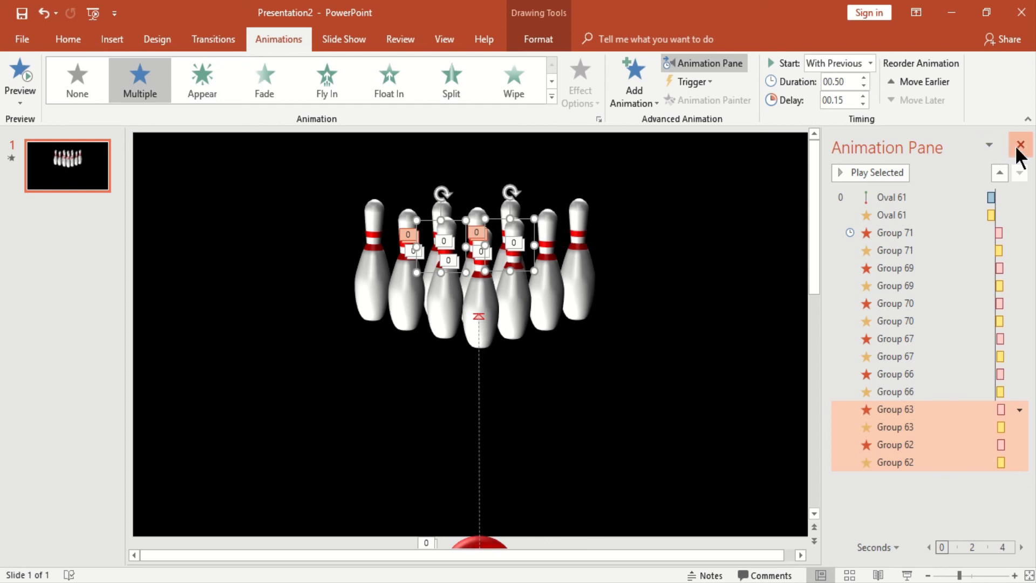
pyautogui.click(1020, 144)
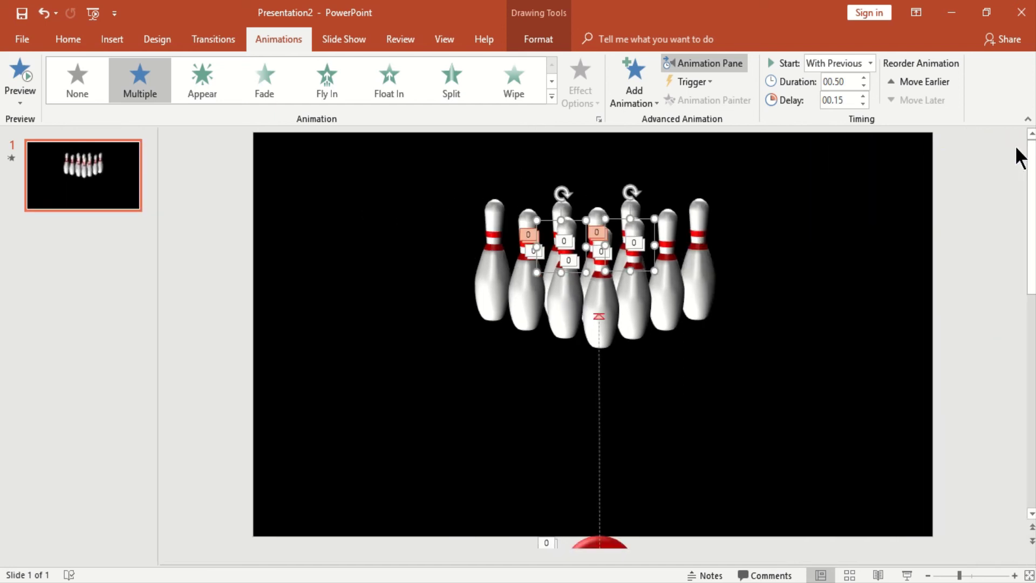
# - Use Show All in the Selection Pane to reveal the wooden lane, then close the pane
pyautogui.click(814, 382)
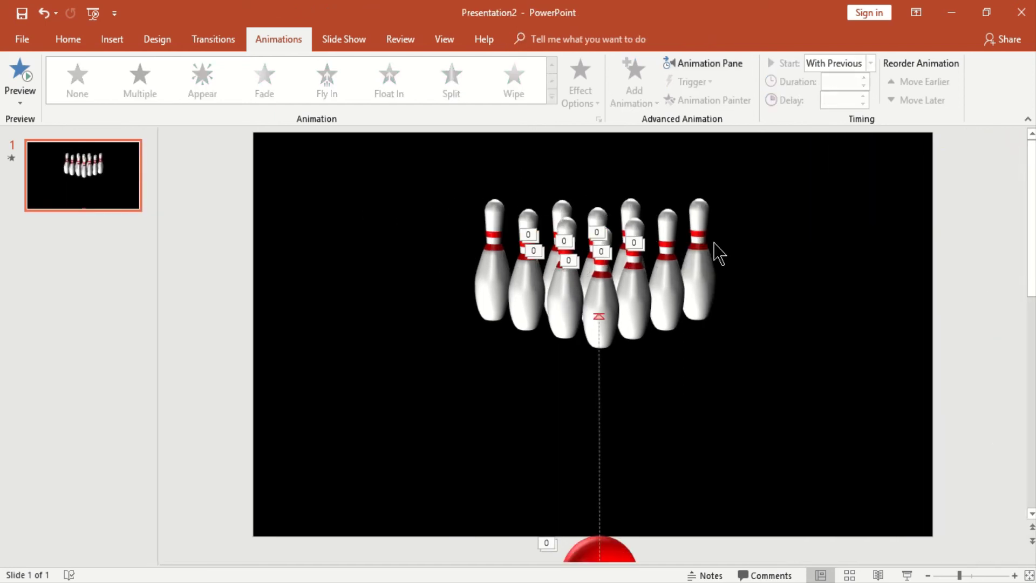
pyautogui.click(70, 44)
pyautogui.click(928, 105)
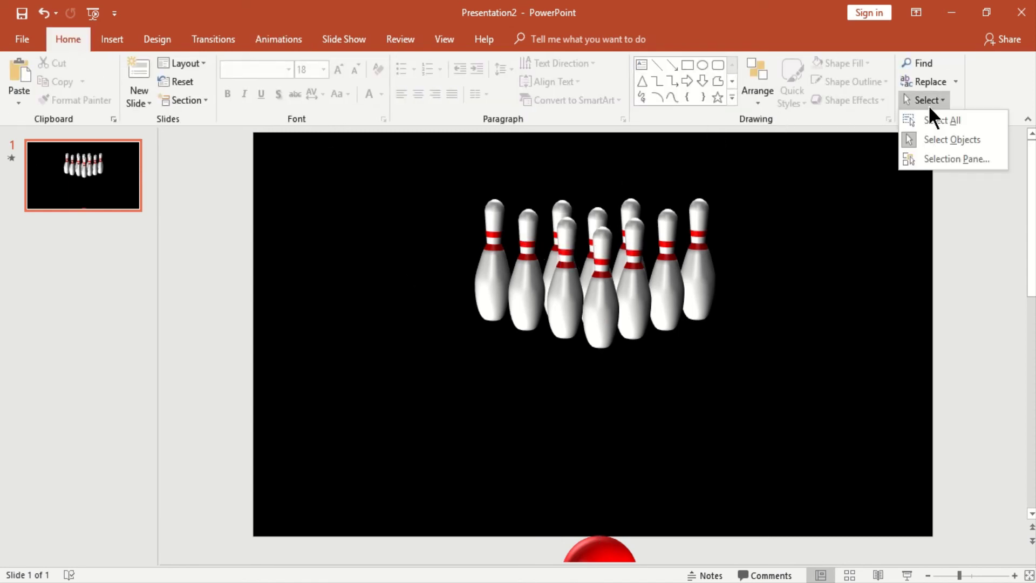
pyautogui.click(933, 160)
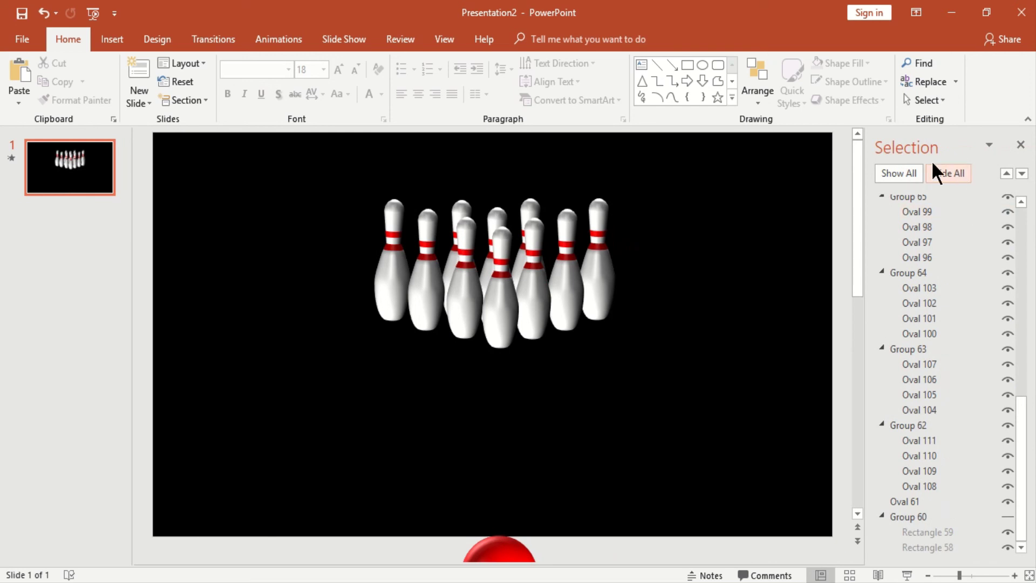
pyautogui.click(904, 171)
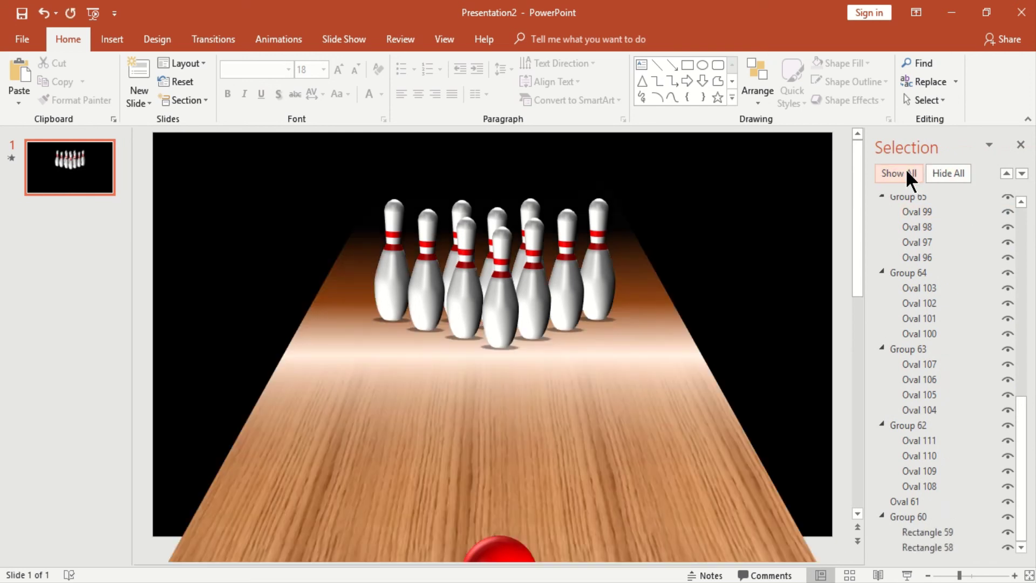
pyautogui.click(1020, 145)
pyautogui.click(1031, 515)
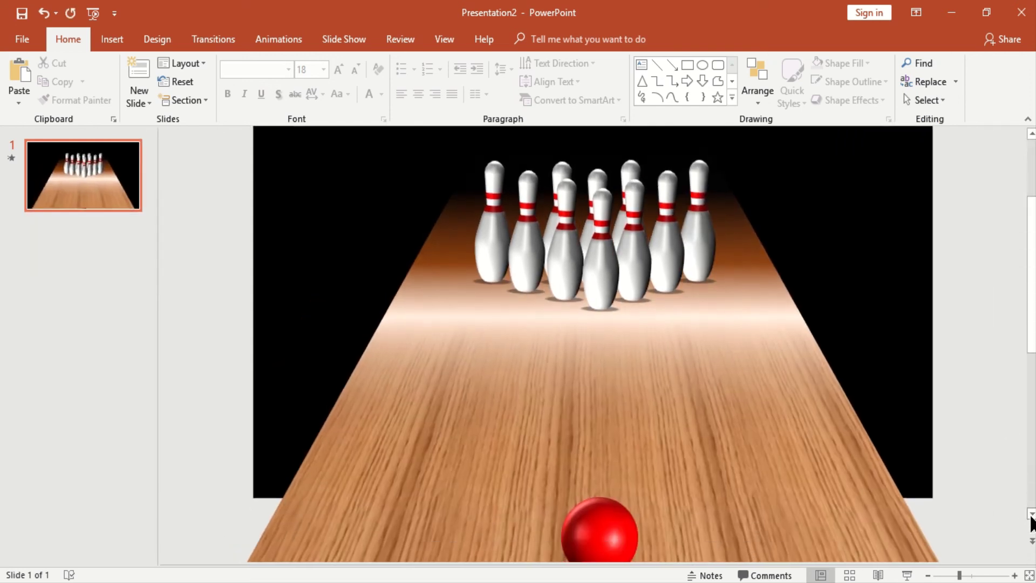
# - Bring the red ball to front, then play the slideshow from the beginning
pyautogui.click(592, 518)
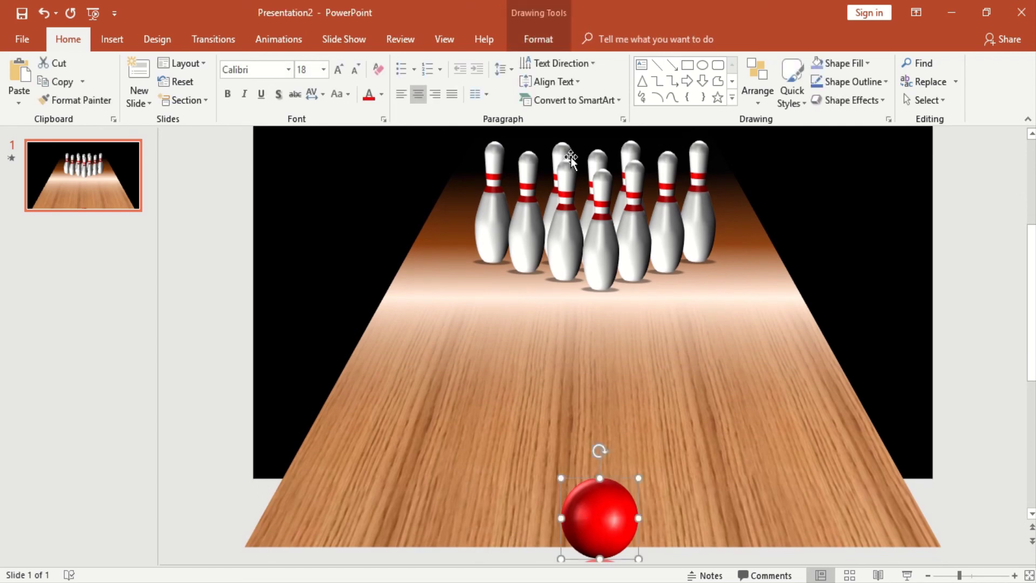
pyautogui.click(556, 47)
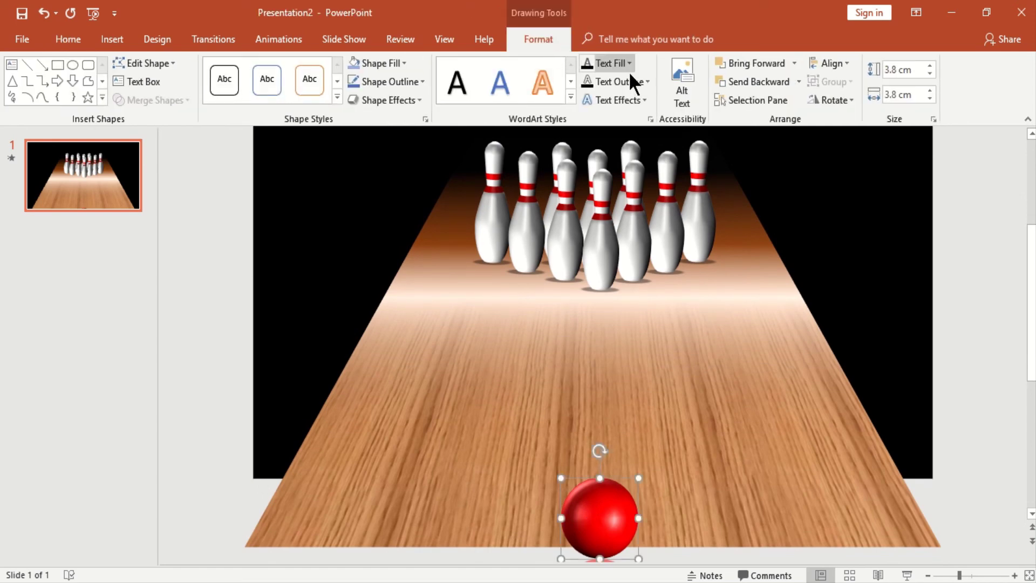
pyautogui.click(795, 65)
pyautogui.click(774, 104)
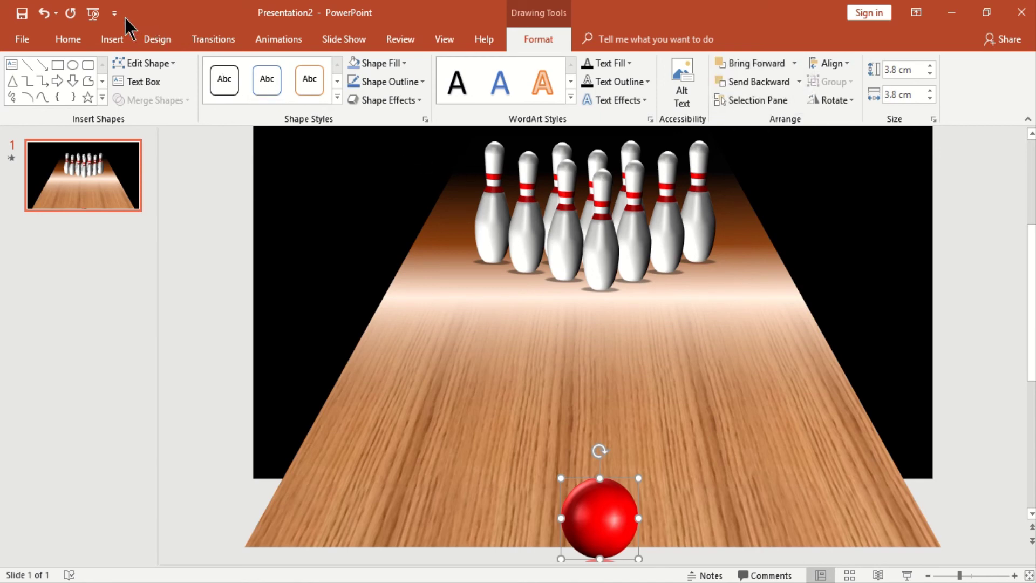
pyautogui.click(93, 14)
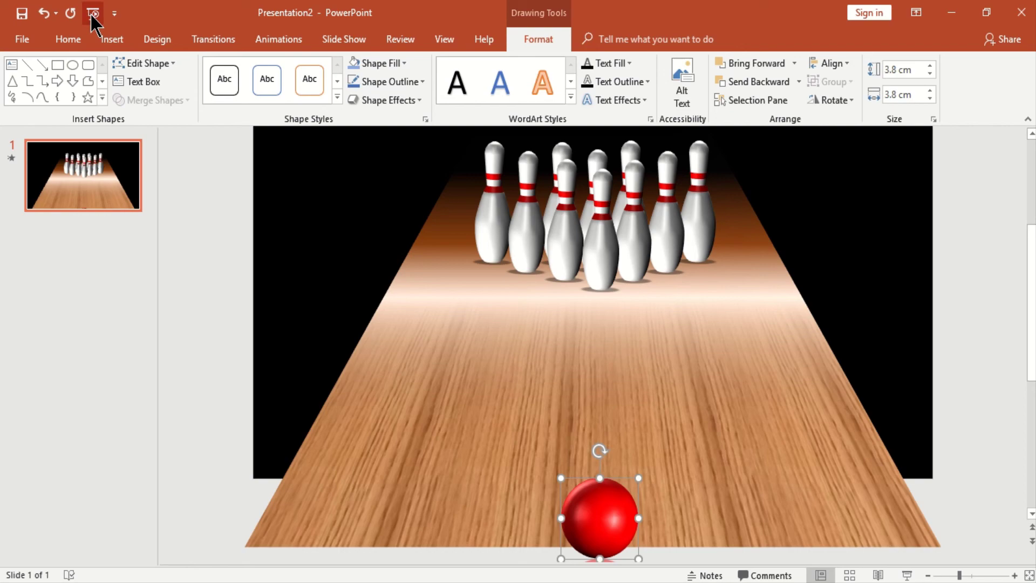